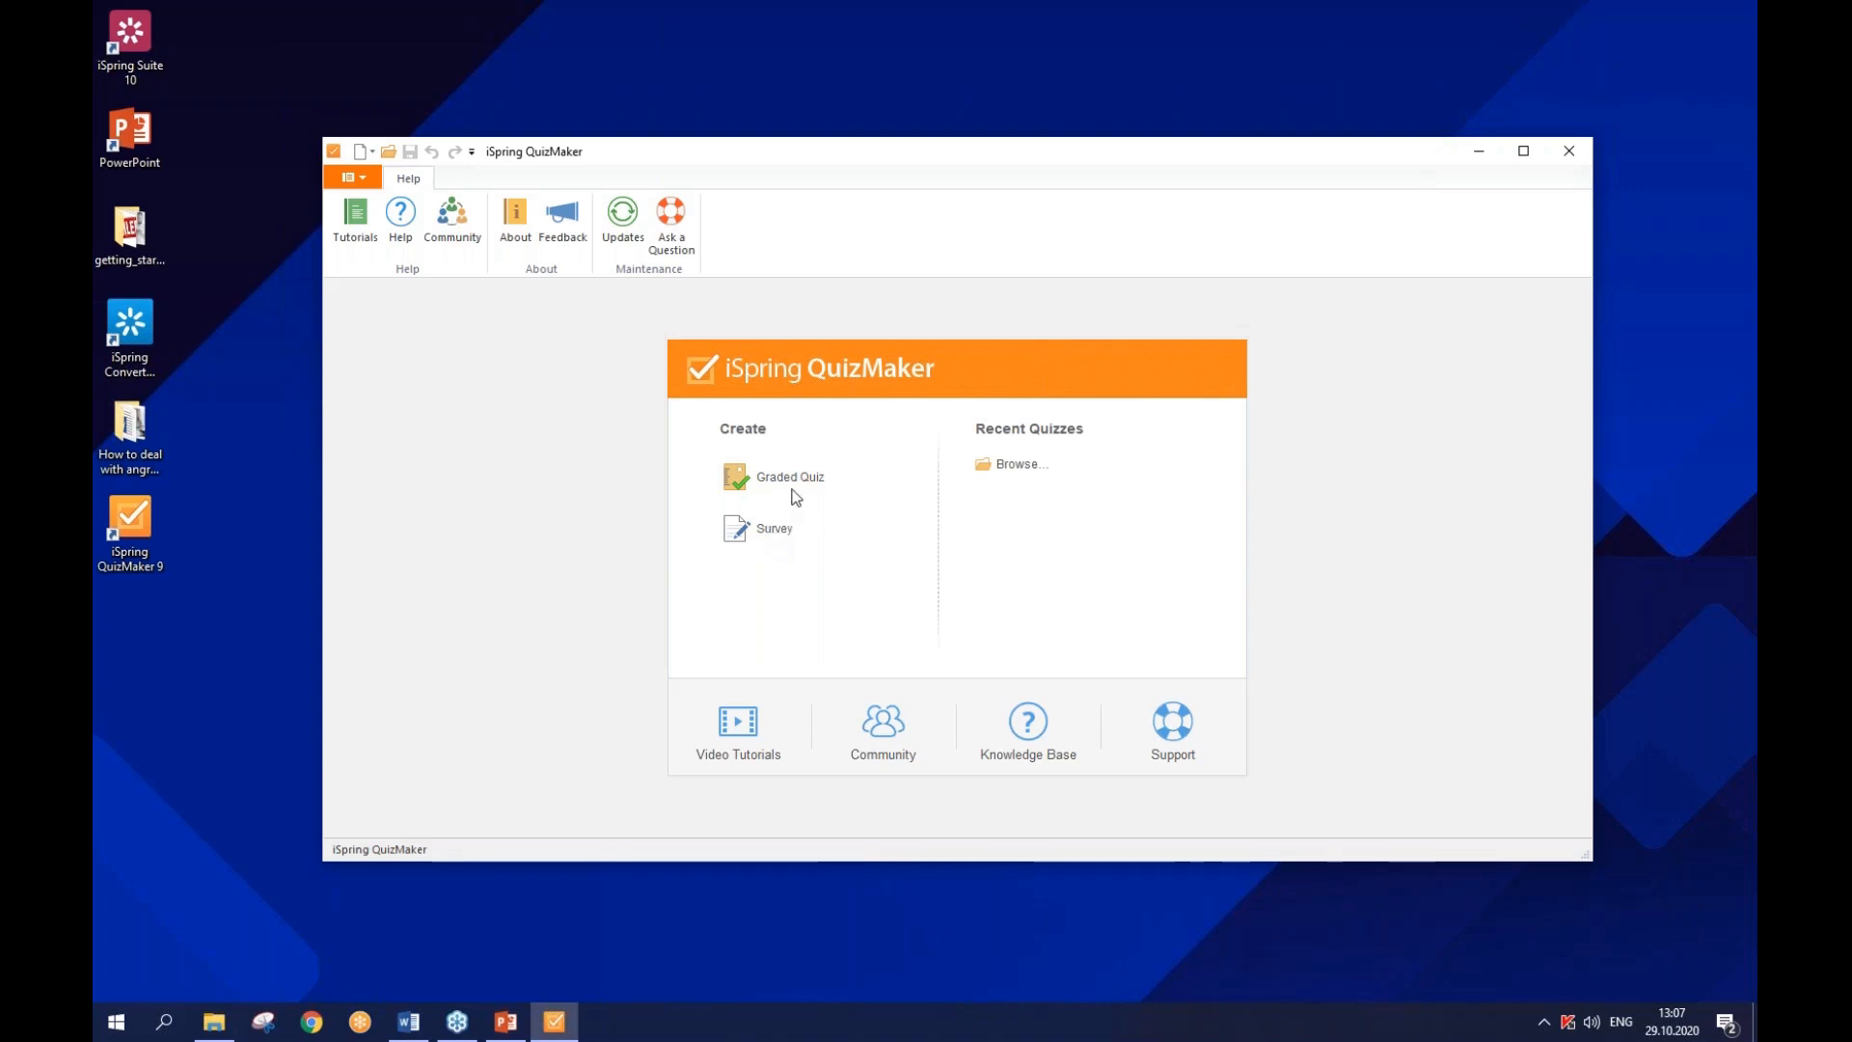
# - Start a new graded quiz, maximize the editor, and preview Slide View before returning to Form View
pyautogui.click(791, 477)
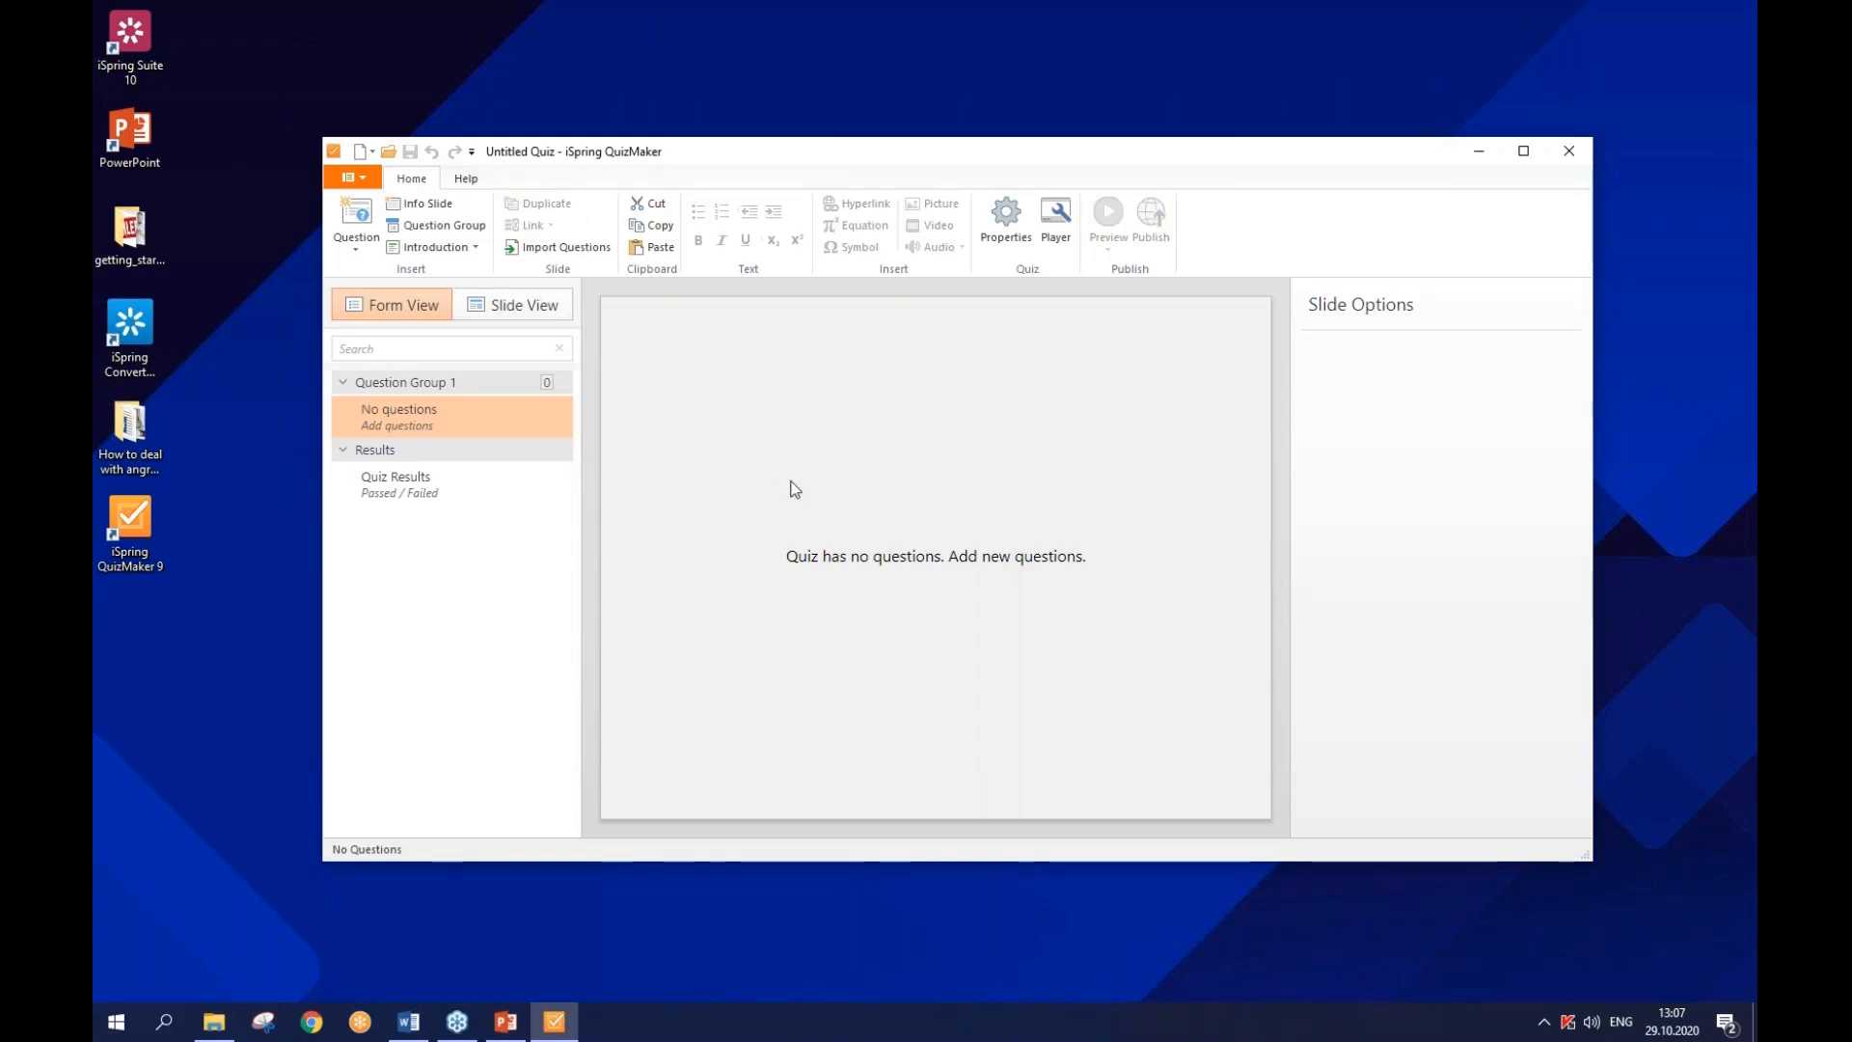
pyautogui.doubleClick(802, 155)
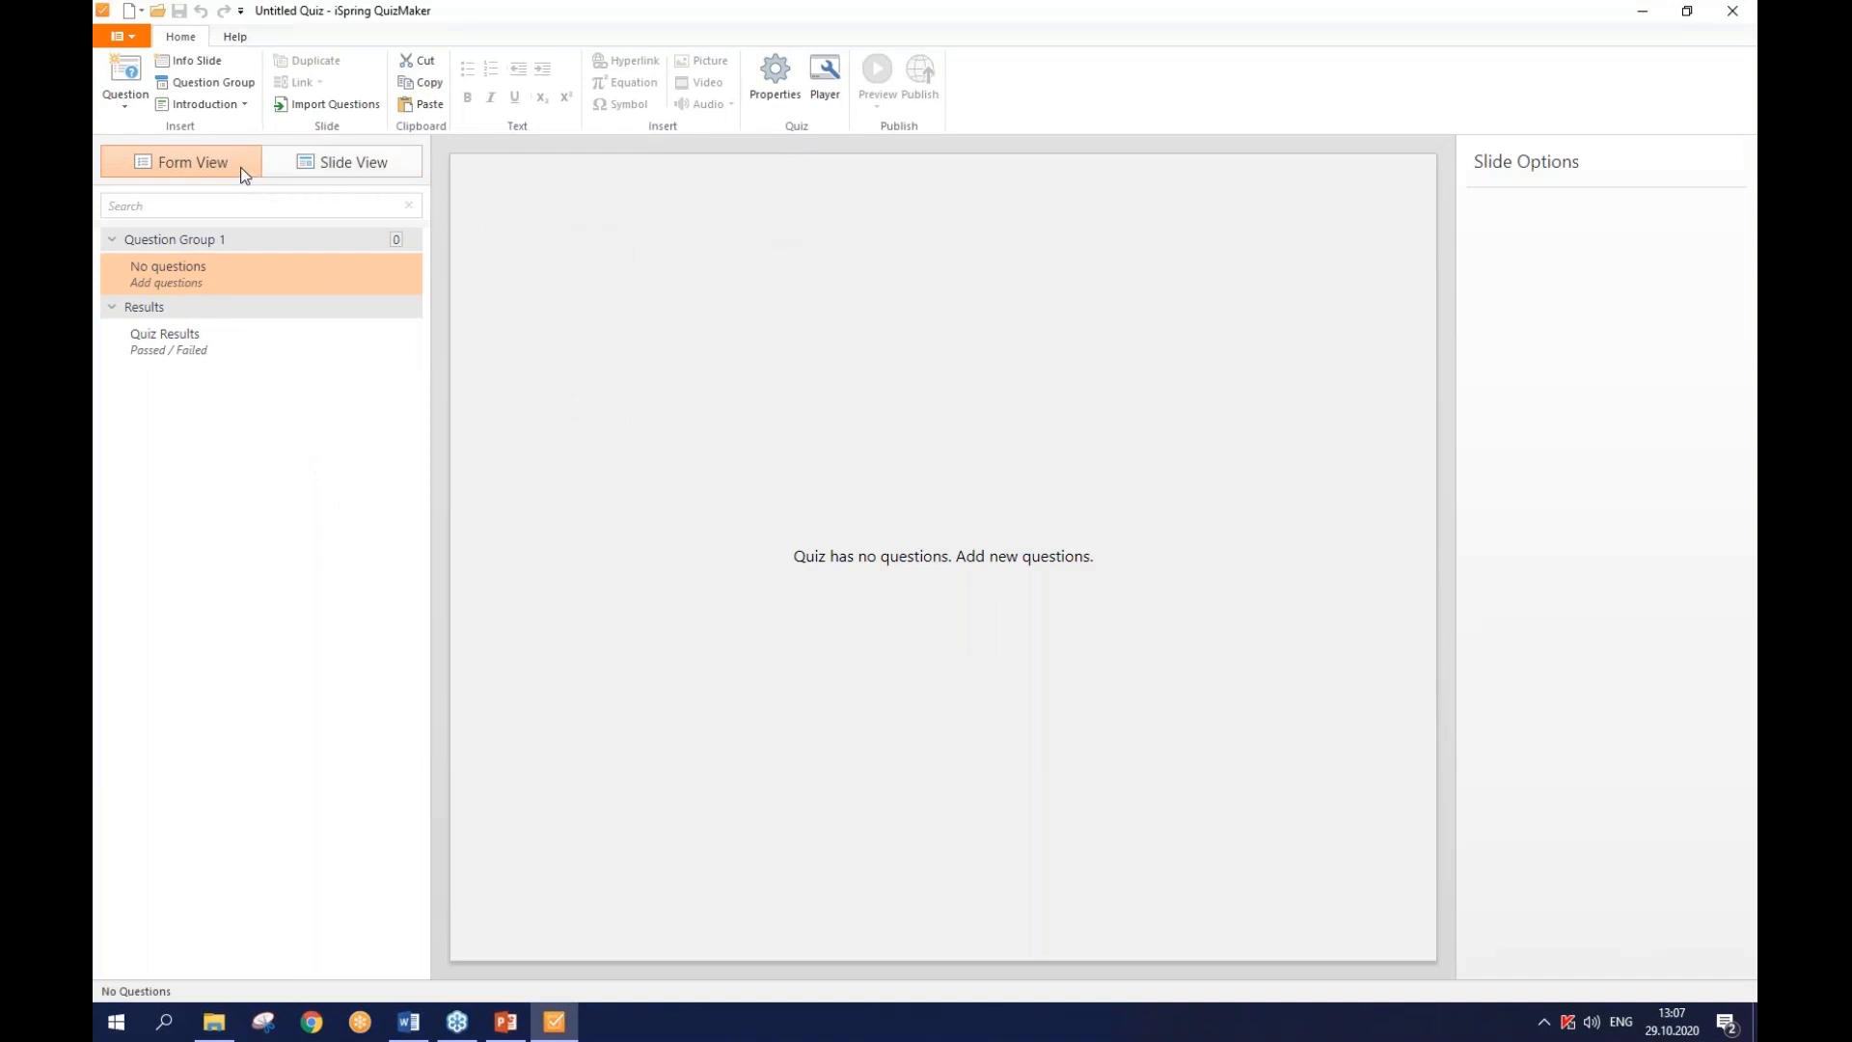
pyautogui.press('ctrl')
pyautogui.click(293, 172)
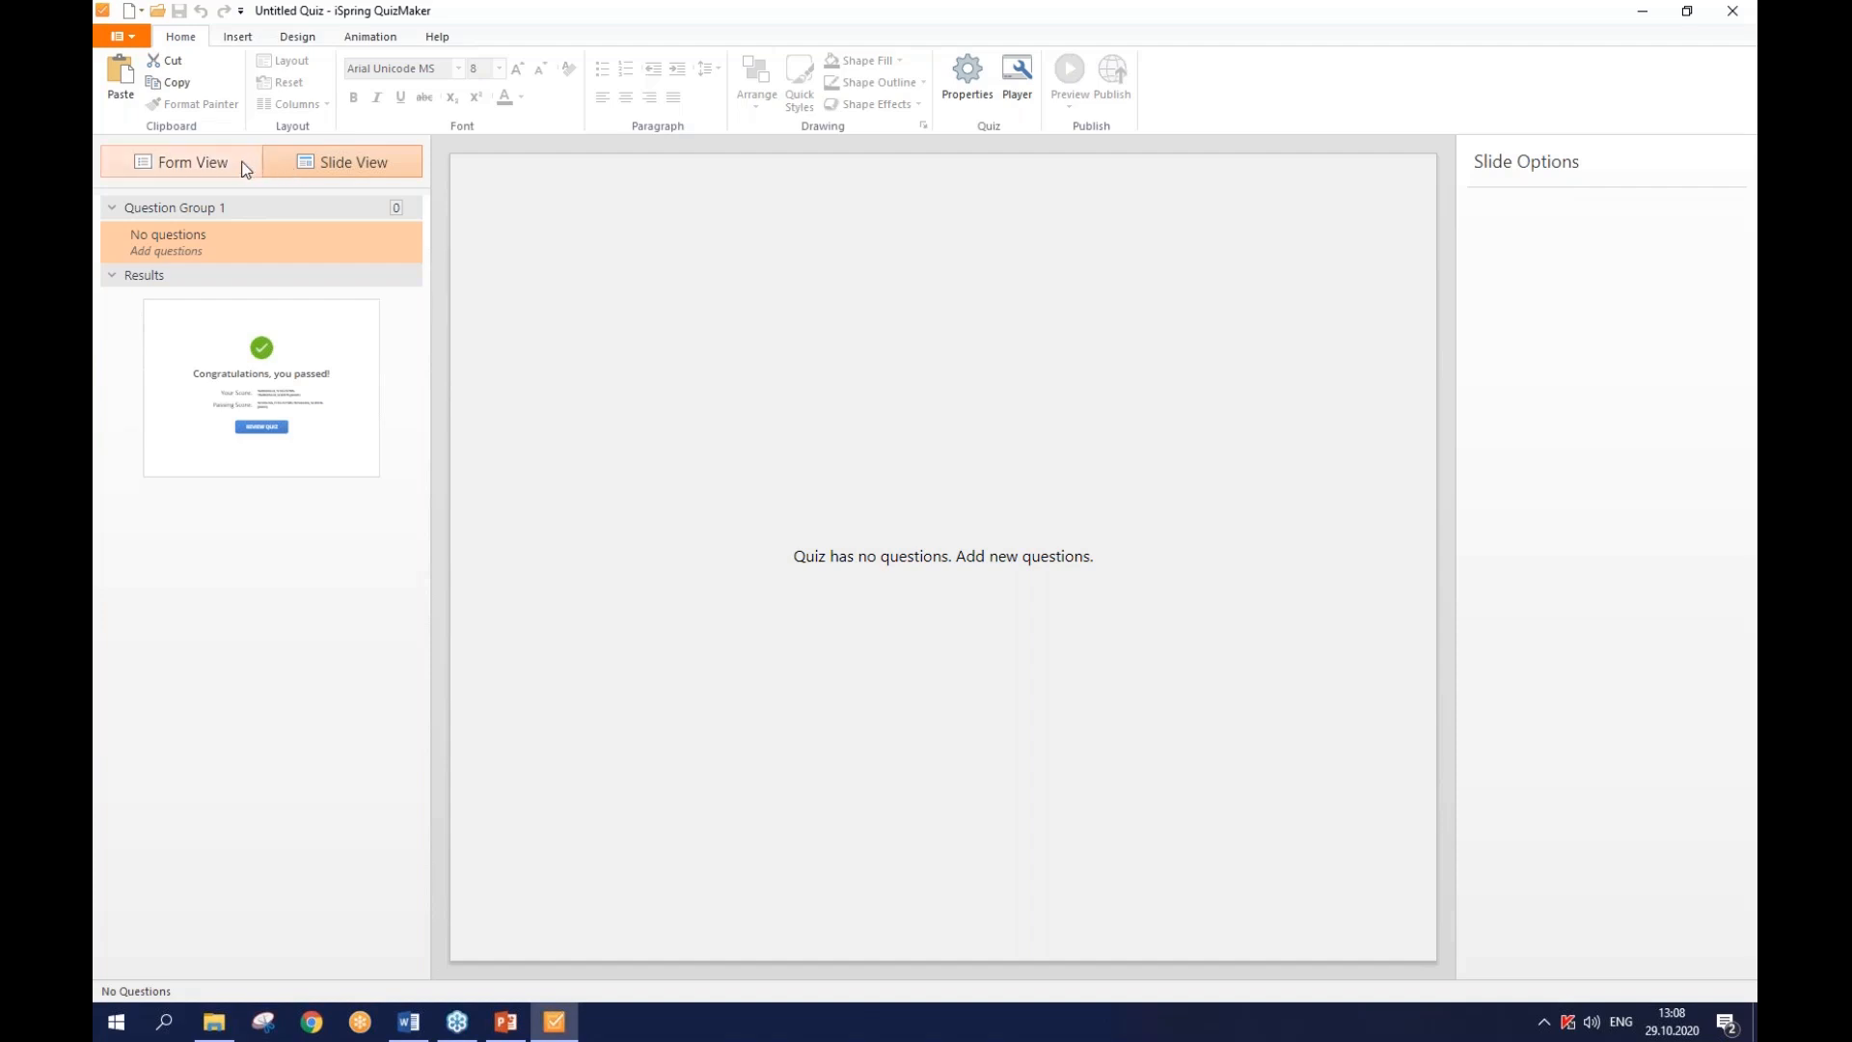
pyautogui.click(243, 174)
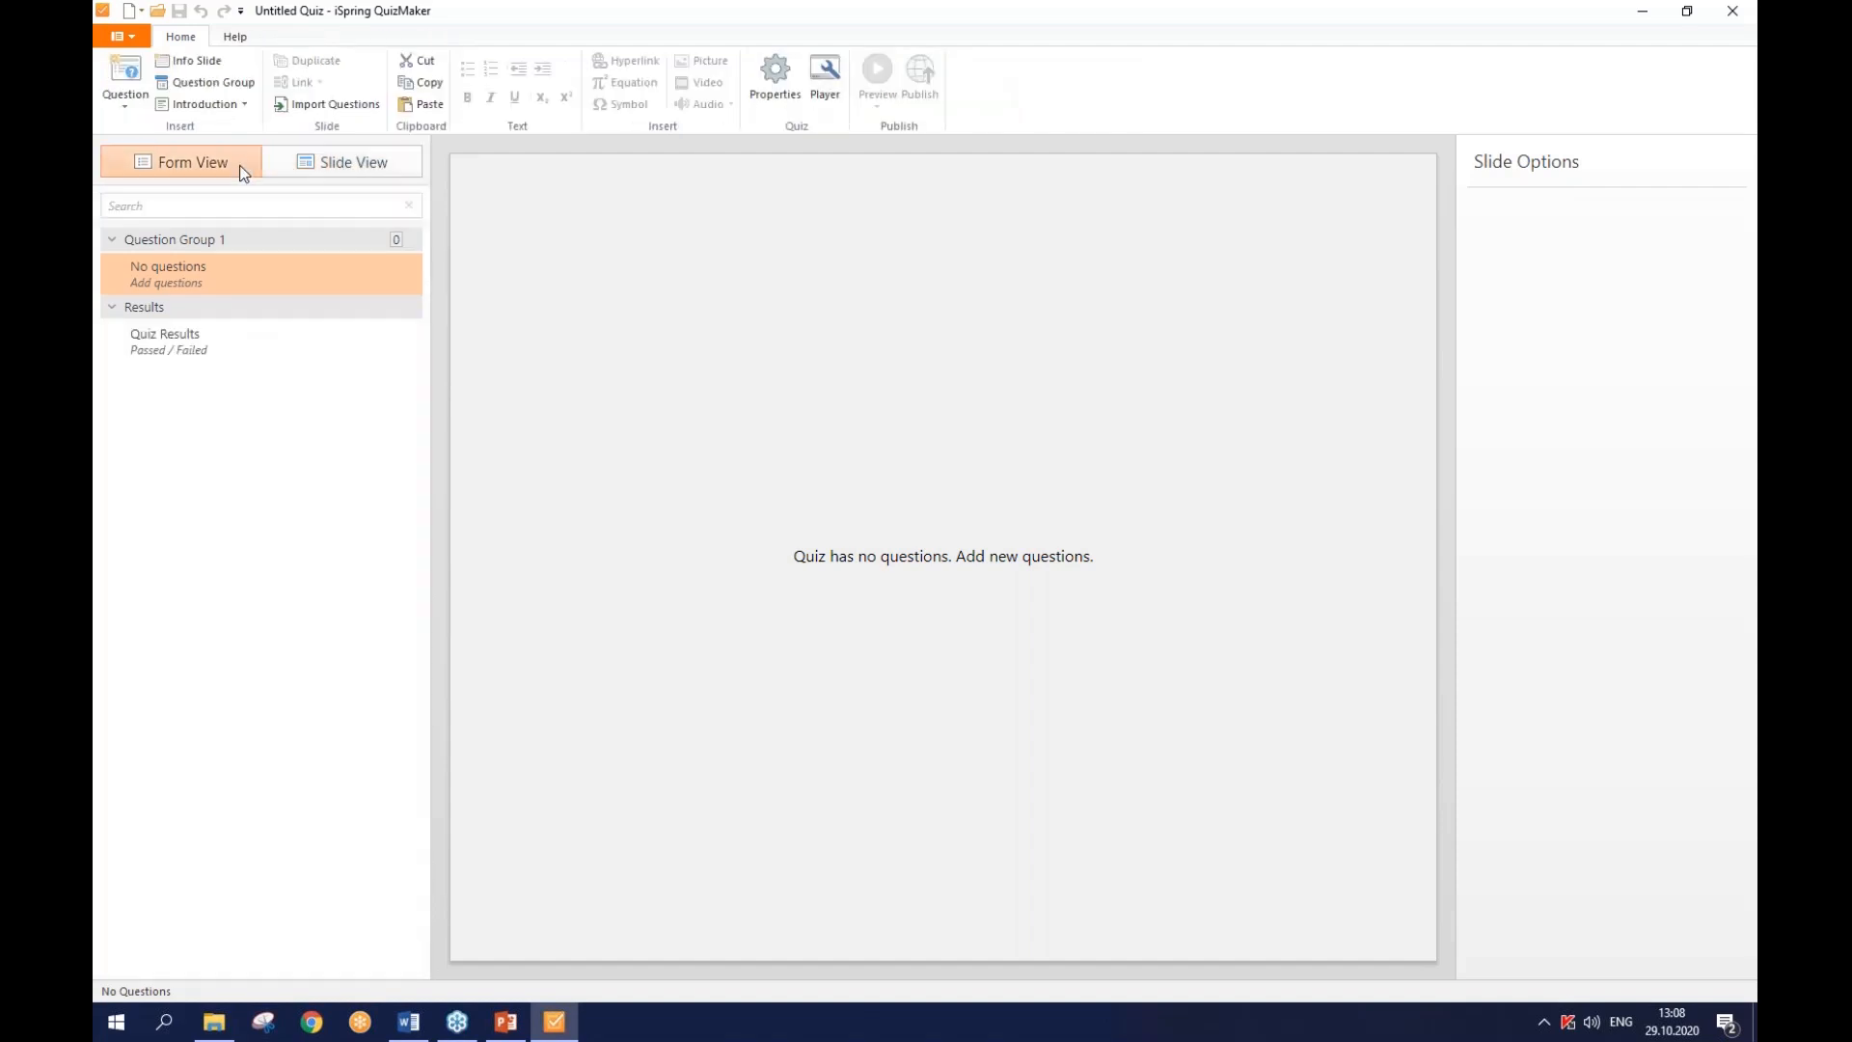
# - Add an Intro Slide, a User Info form and an Instruction Slide from the Introduction menu
pyautogui.click(232, 106)
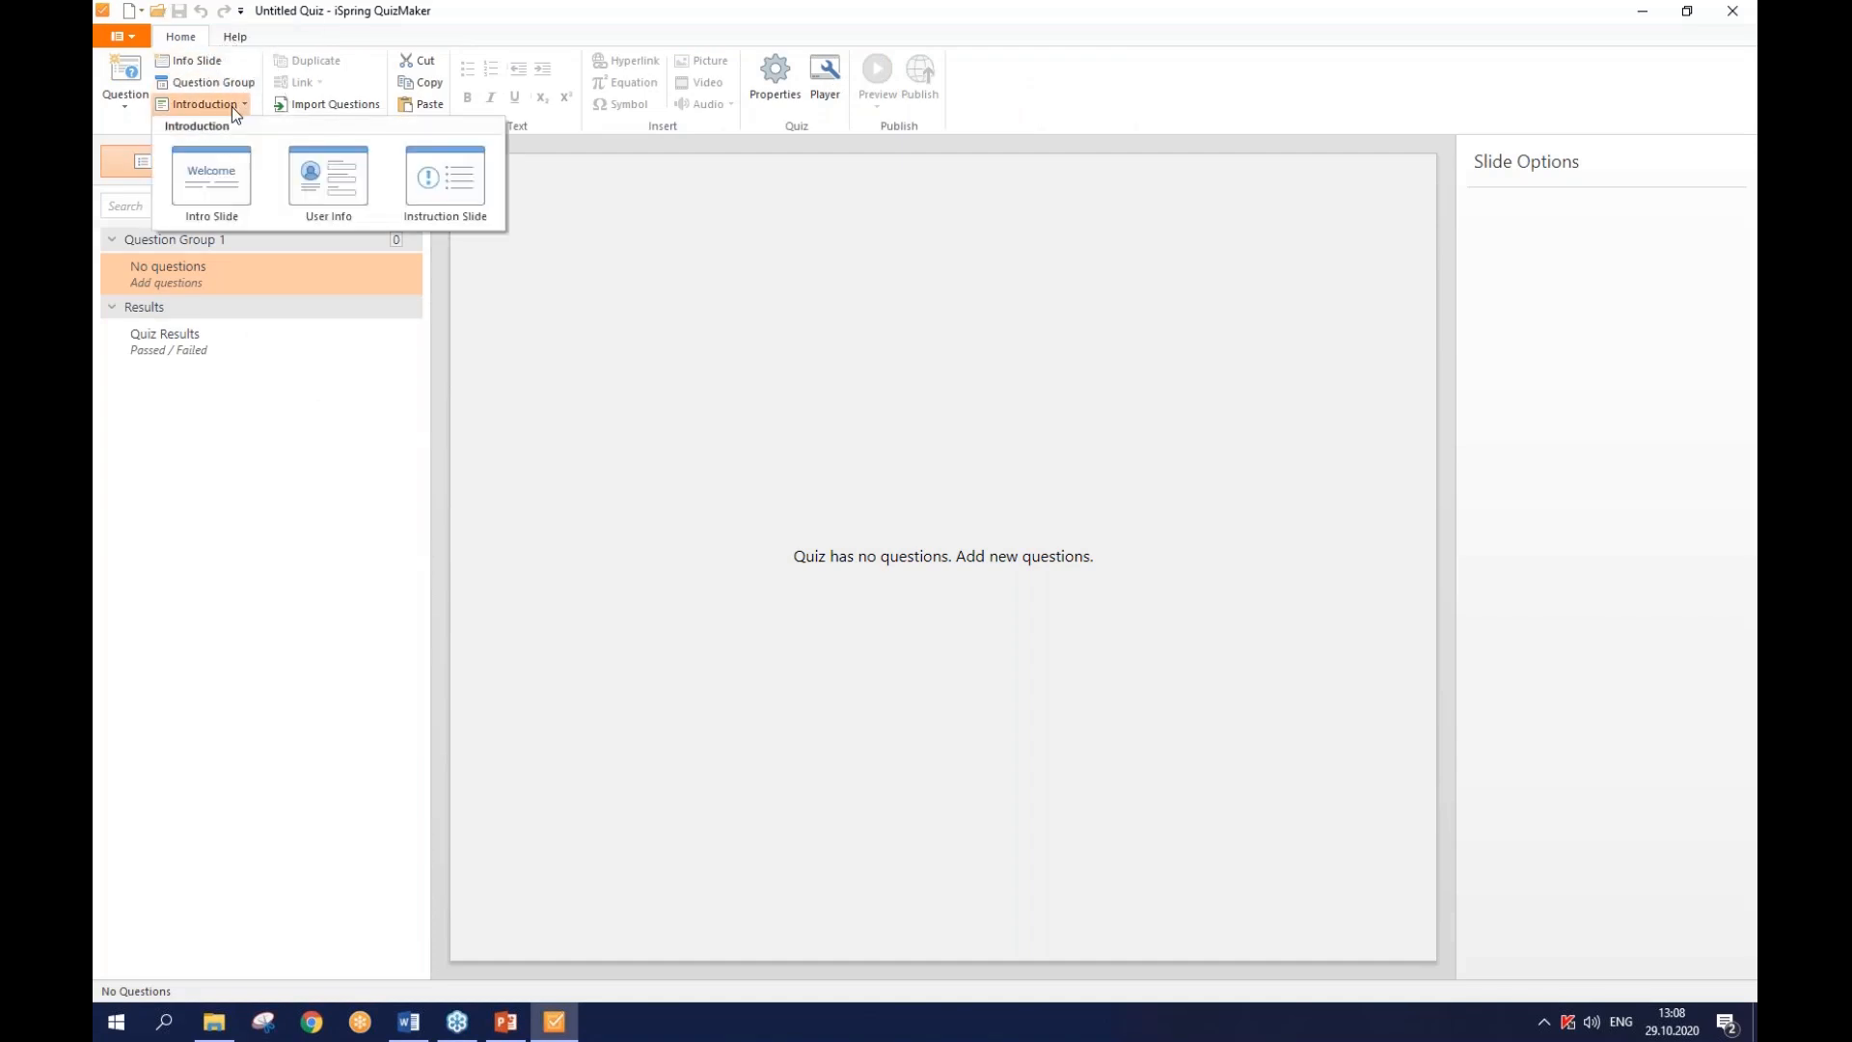
pyautogui.click(228, 165)
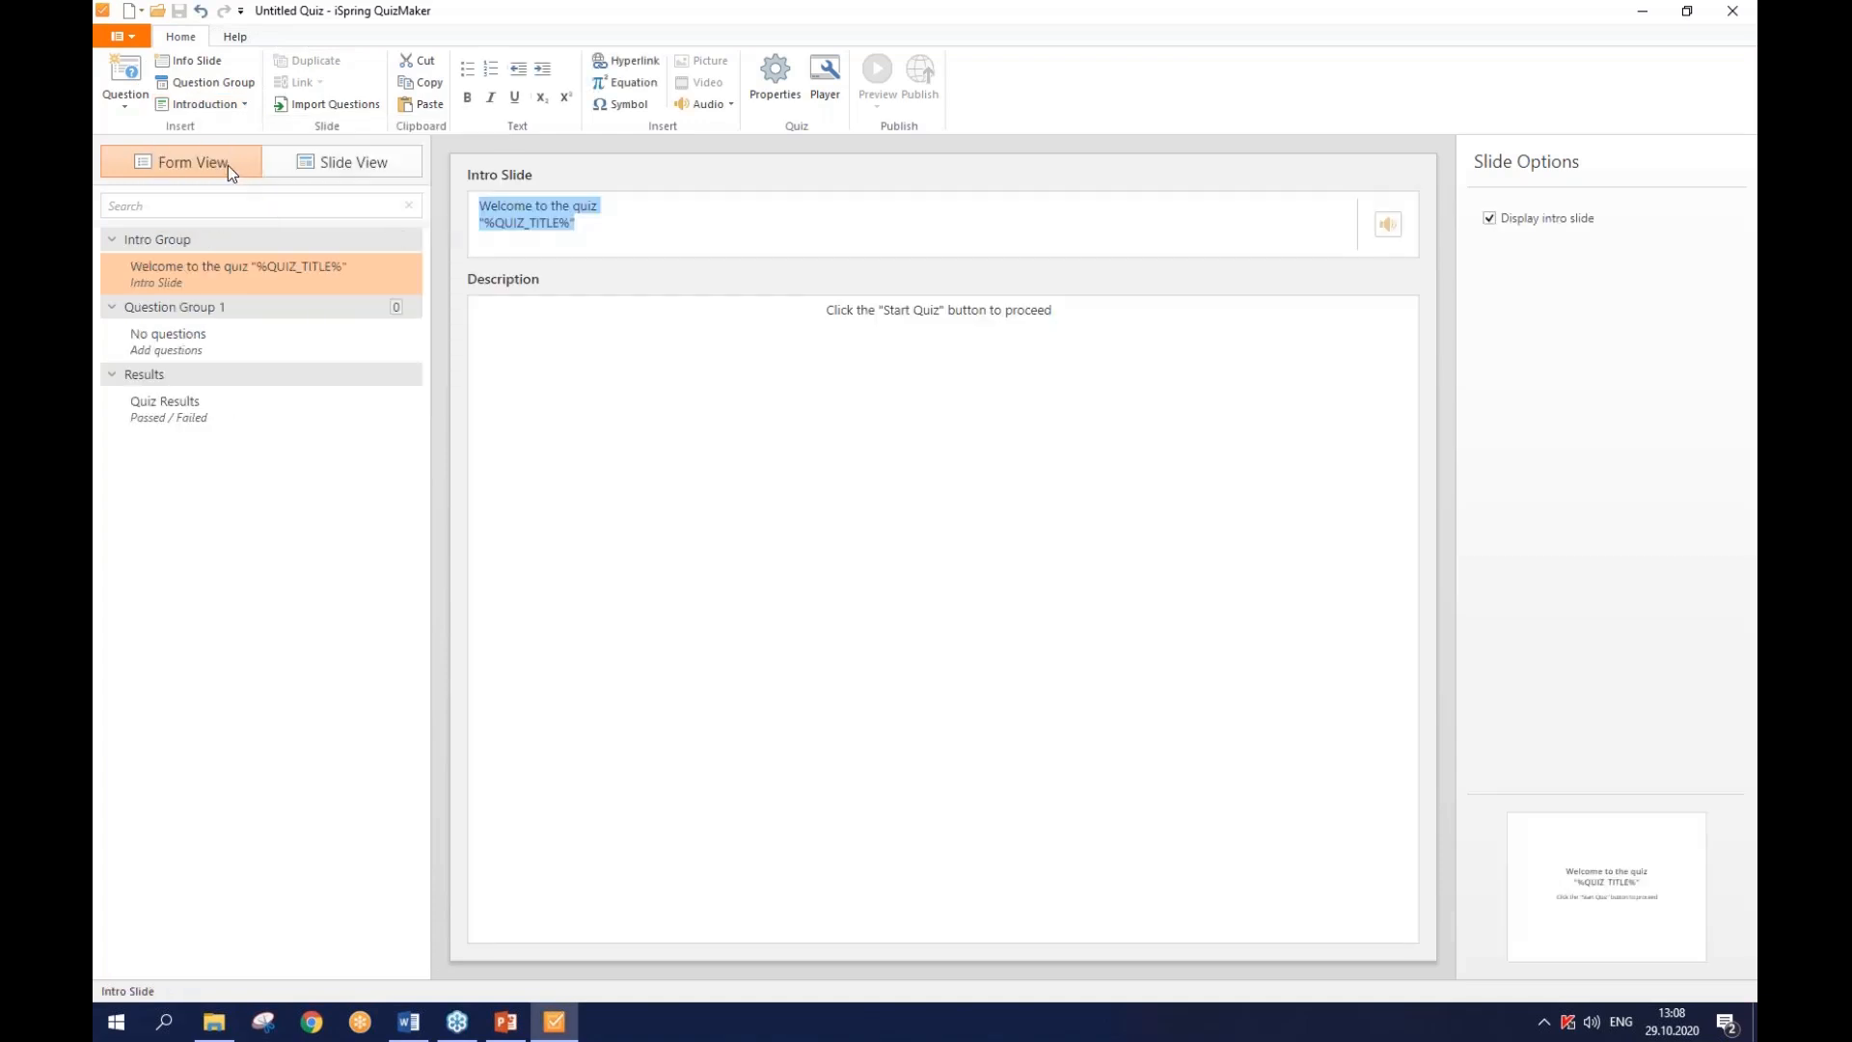
pyautogui.click(226, 106)
pyautogui.click(224, 170)
pyautogui.click(222, 101)
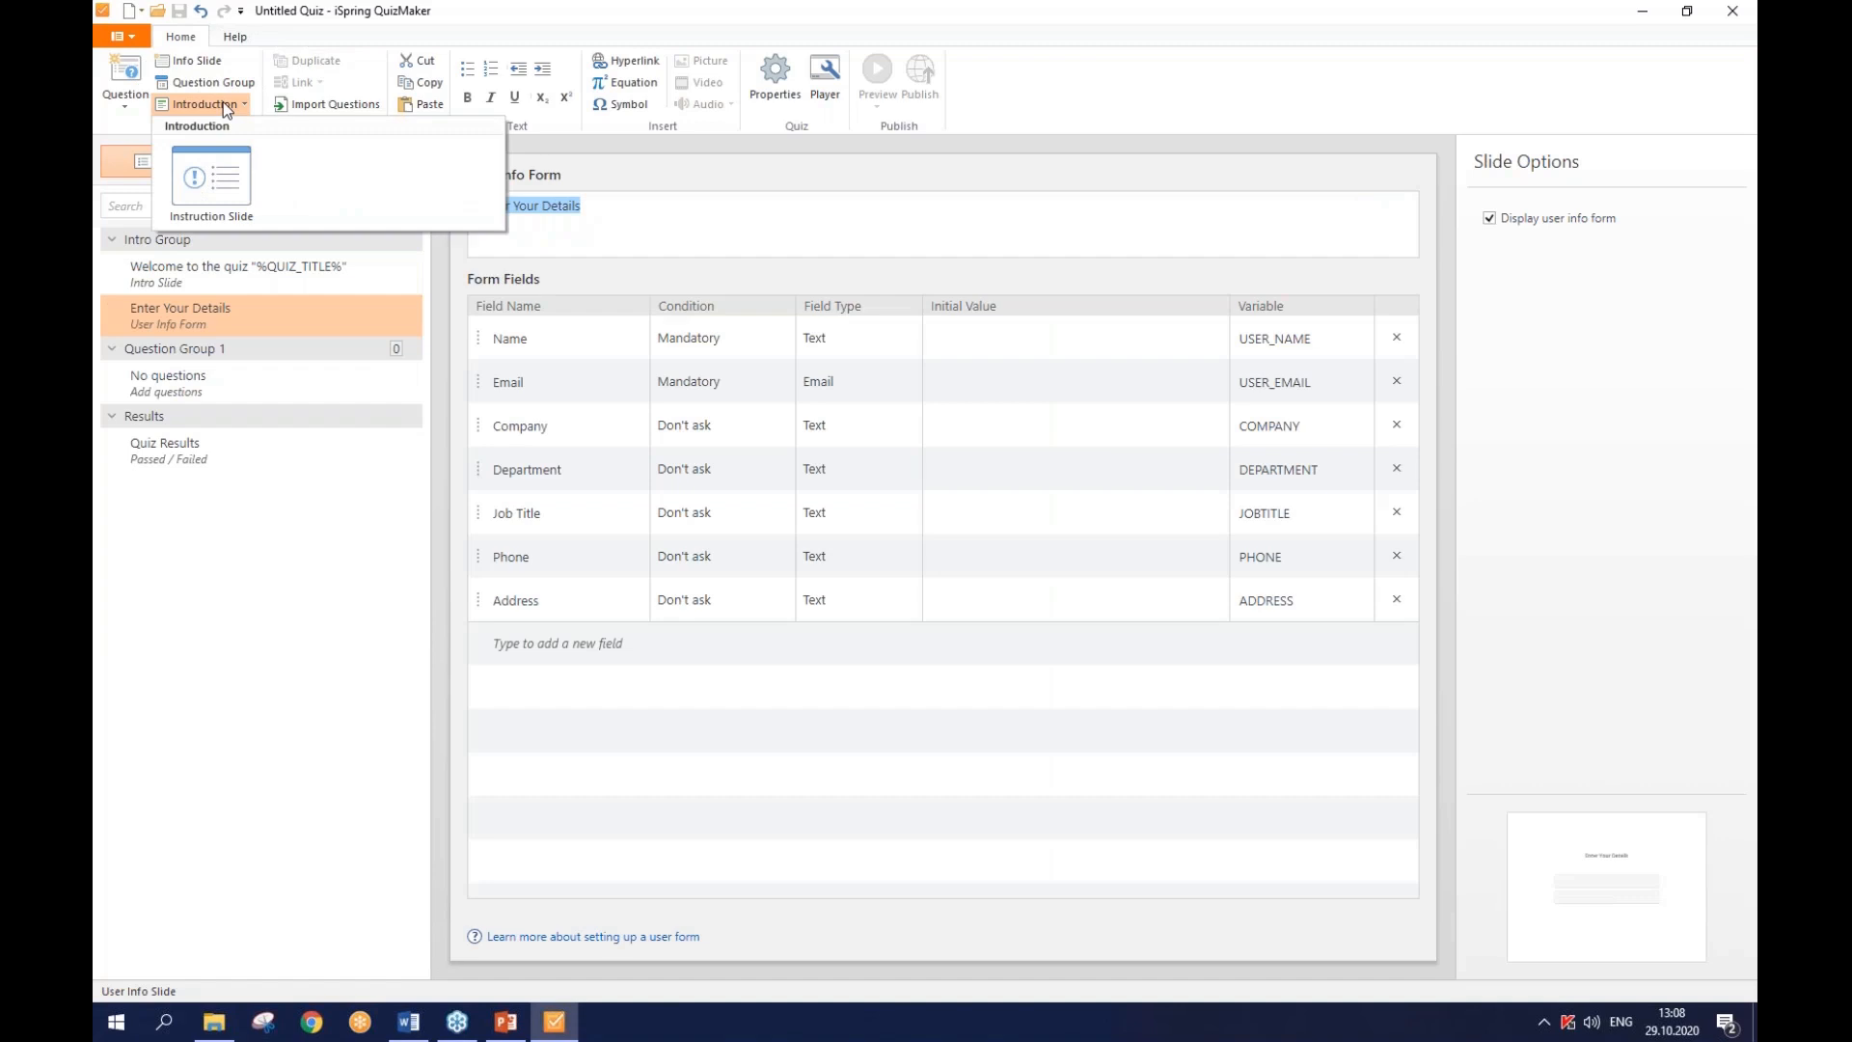
pyautogui.click(223, 171)
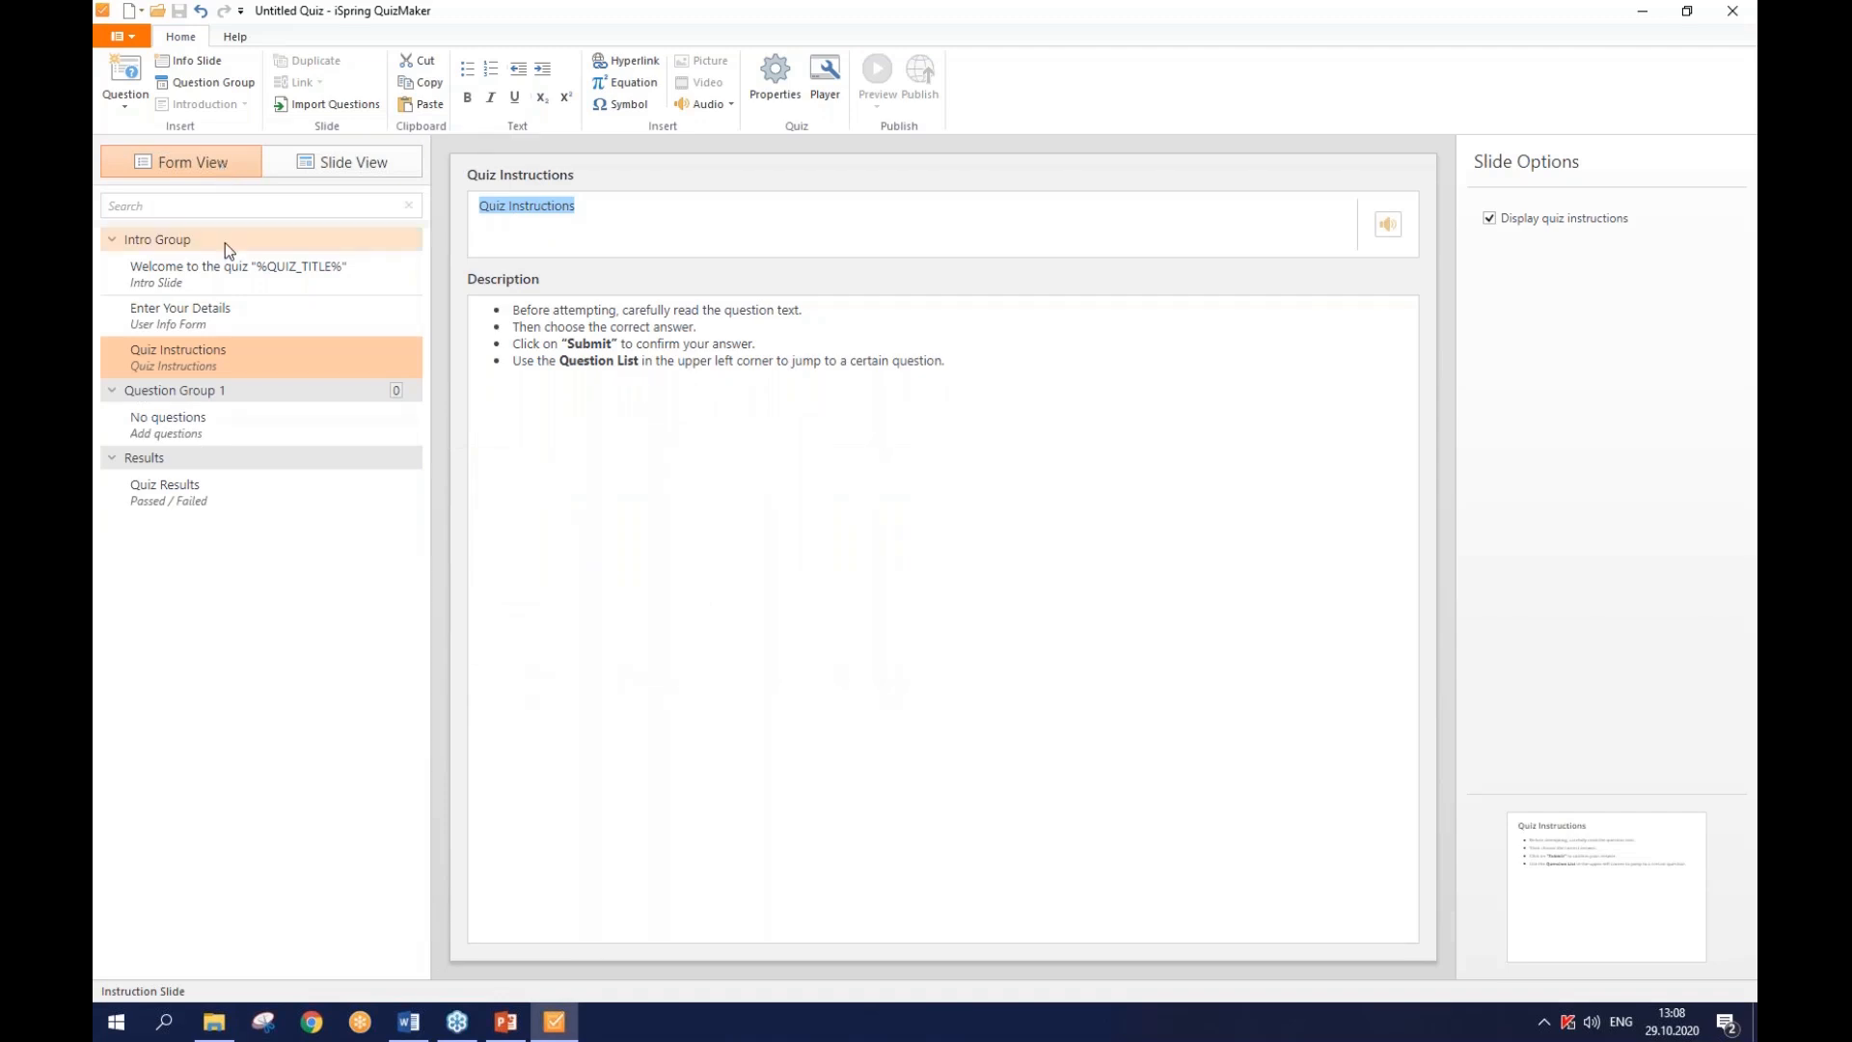
# - Replace the intro slide's default welcome title with 'First Aid Quiz'
pyautogui.click(230, 268)
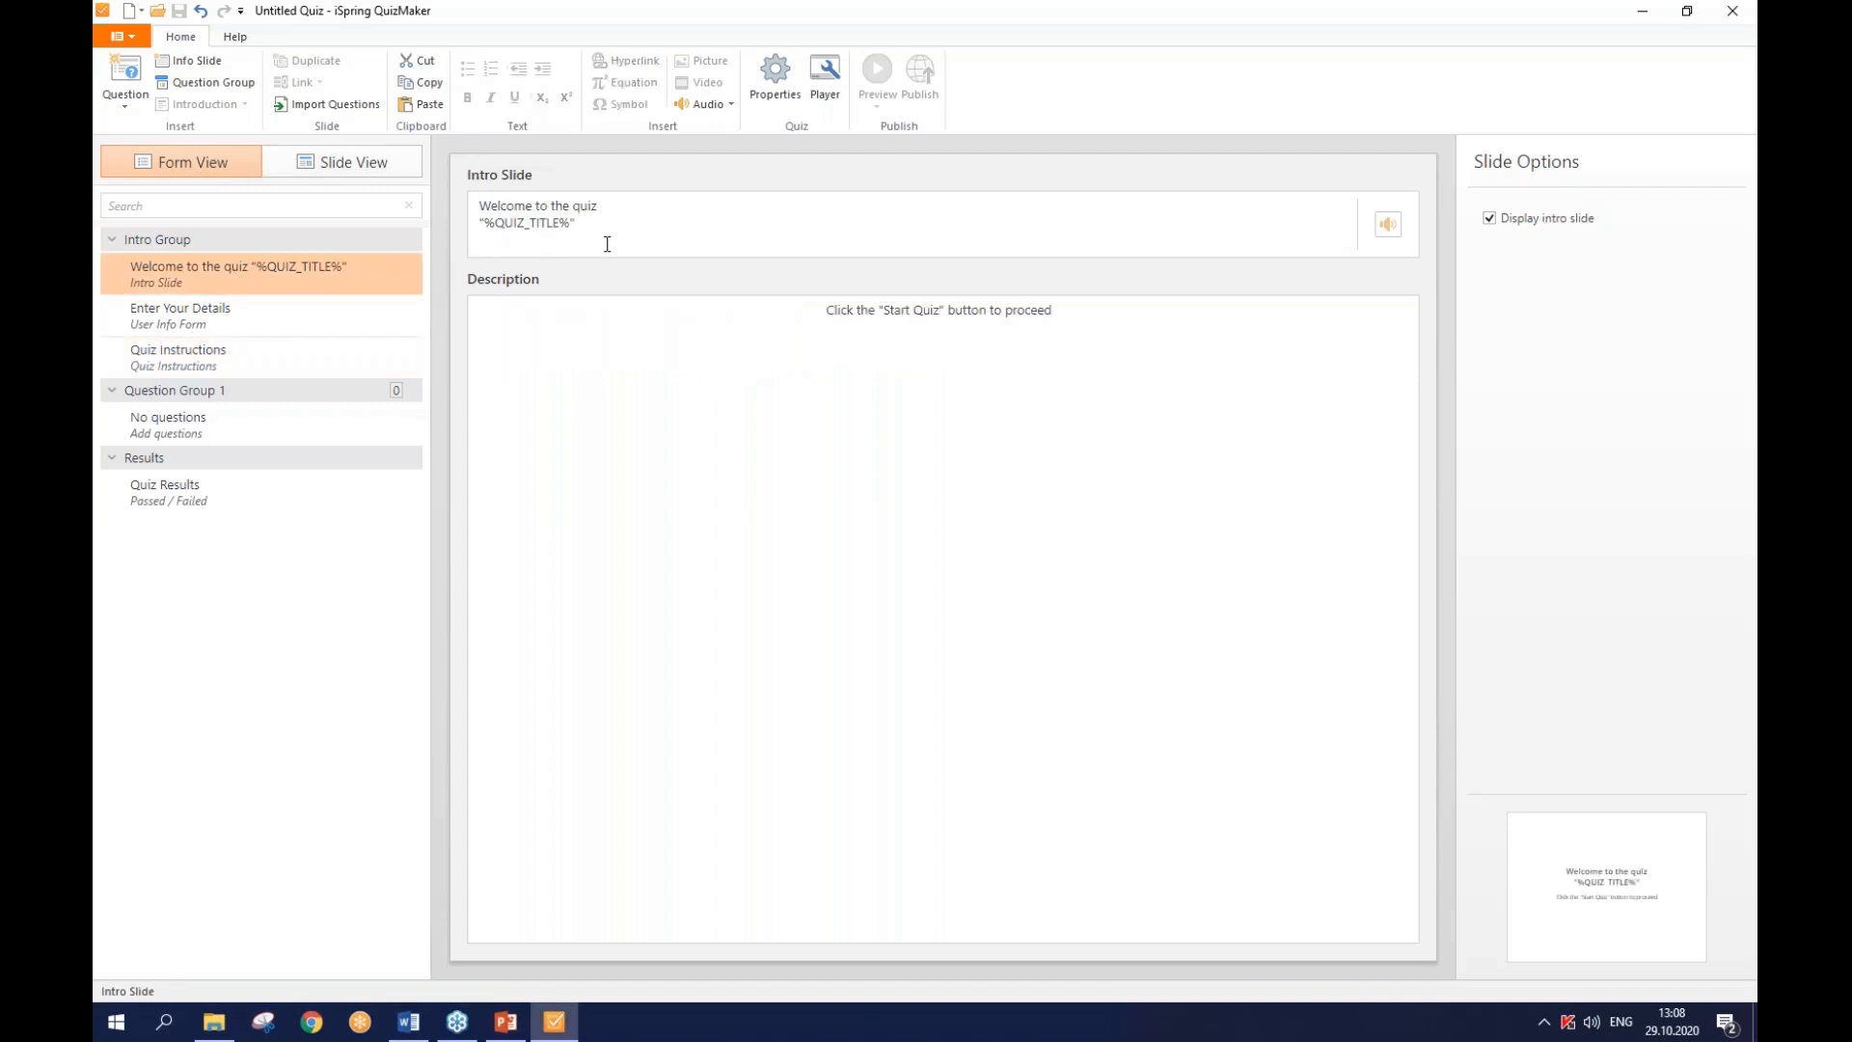
pyautogui.moveTo(606, 229); pyautogui.dragTo(483, 205)
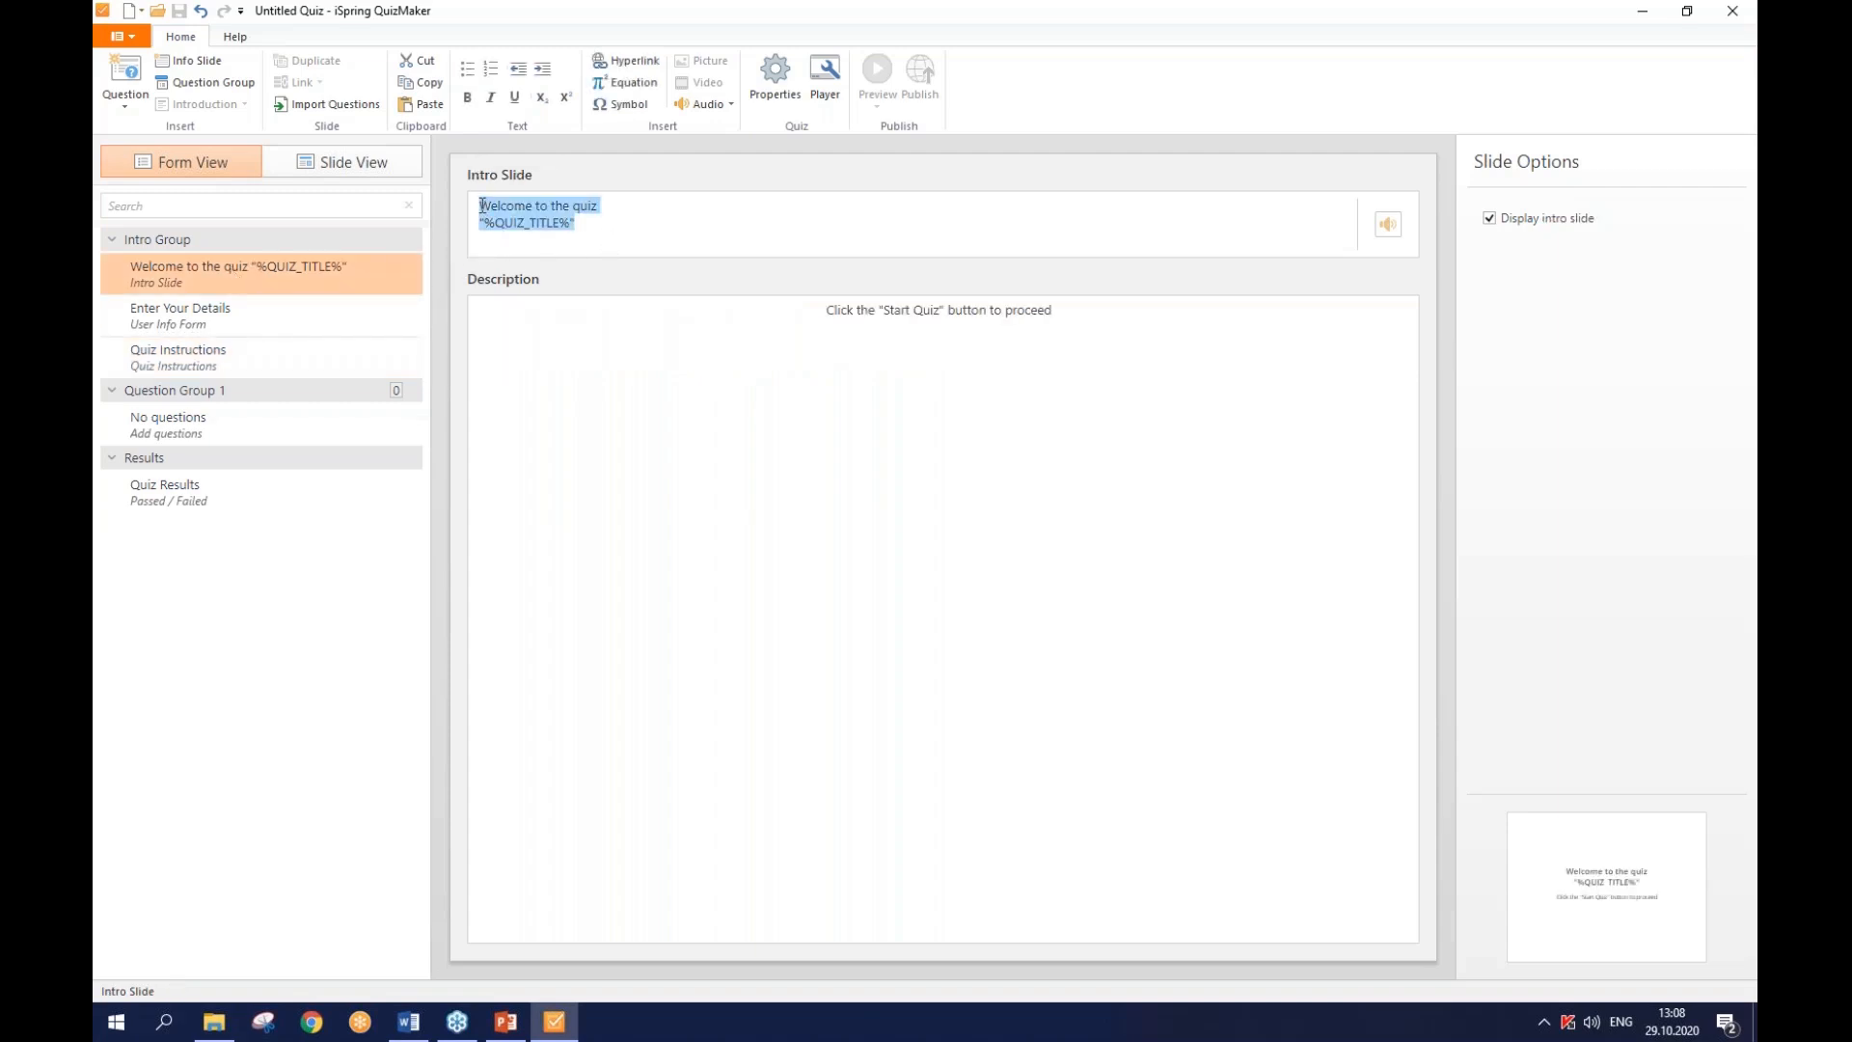
pyautogui.write('Fi')
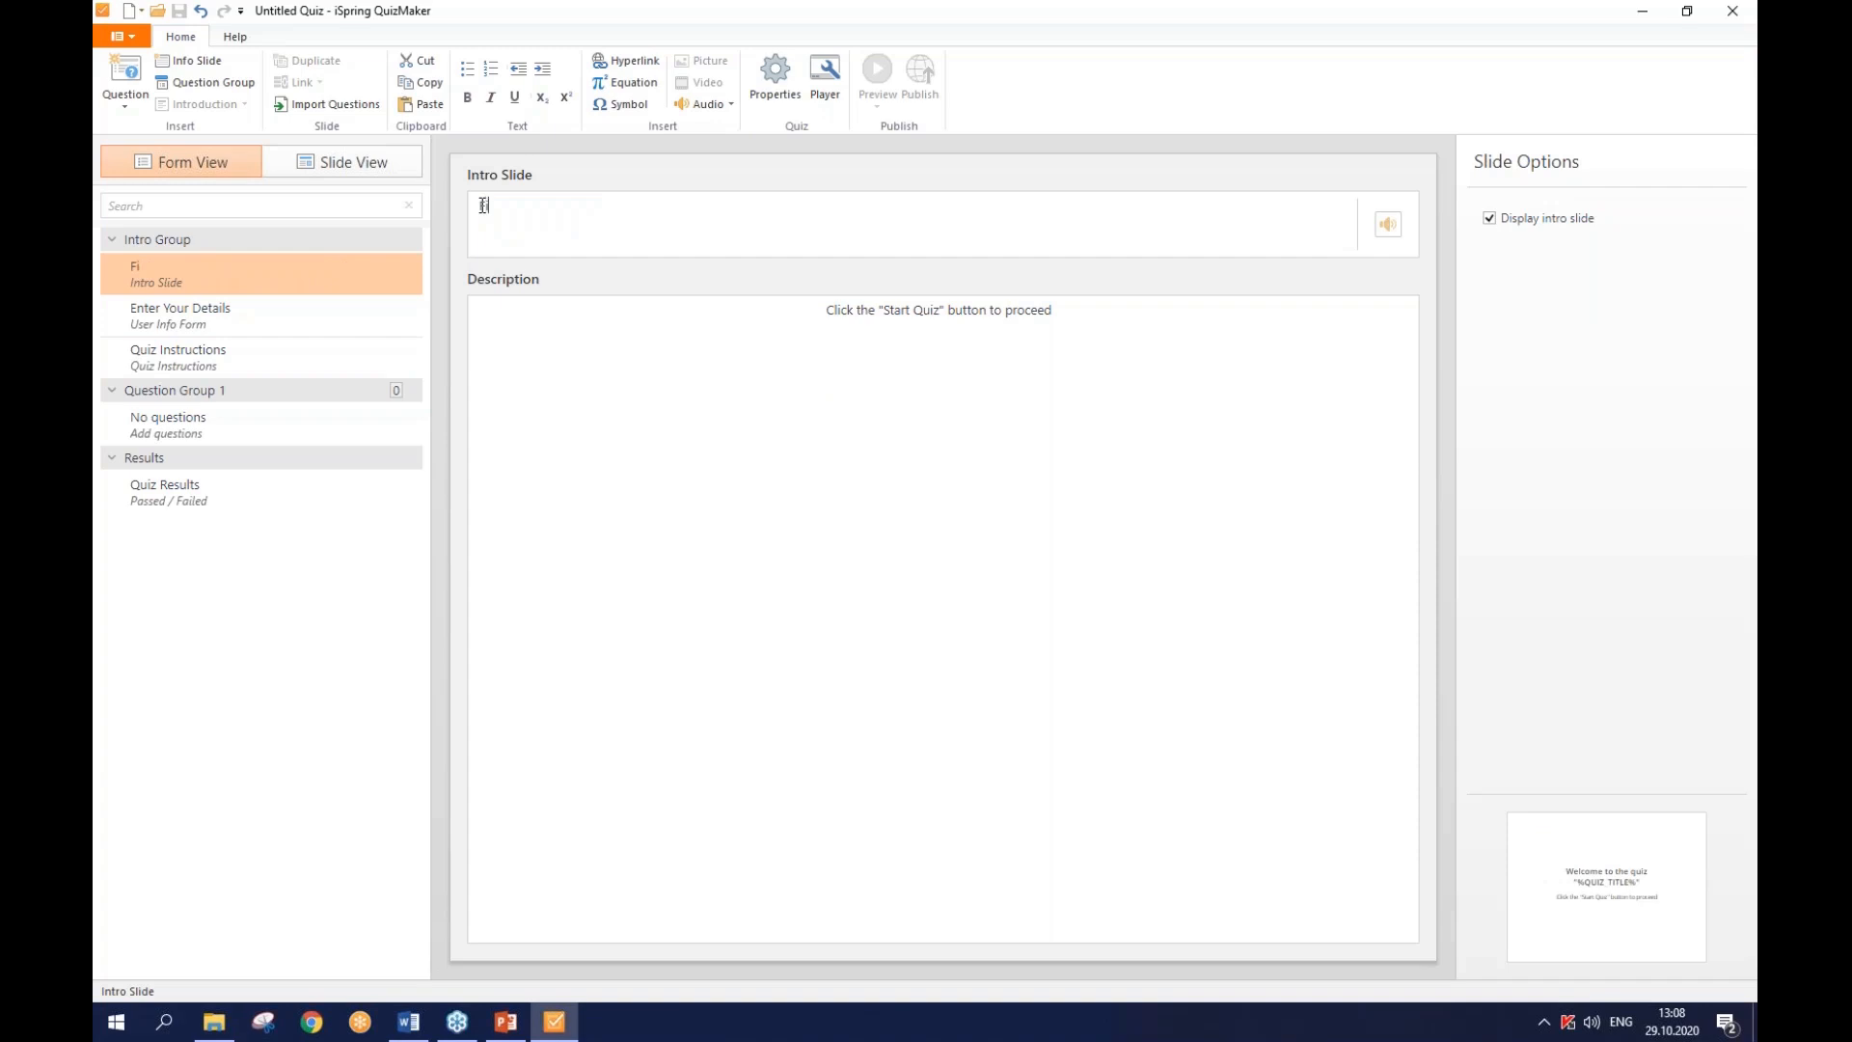
pyautogui.write('r')
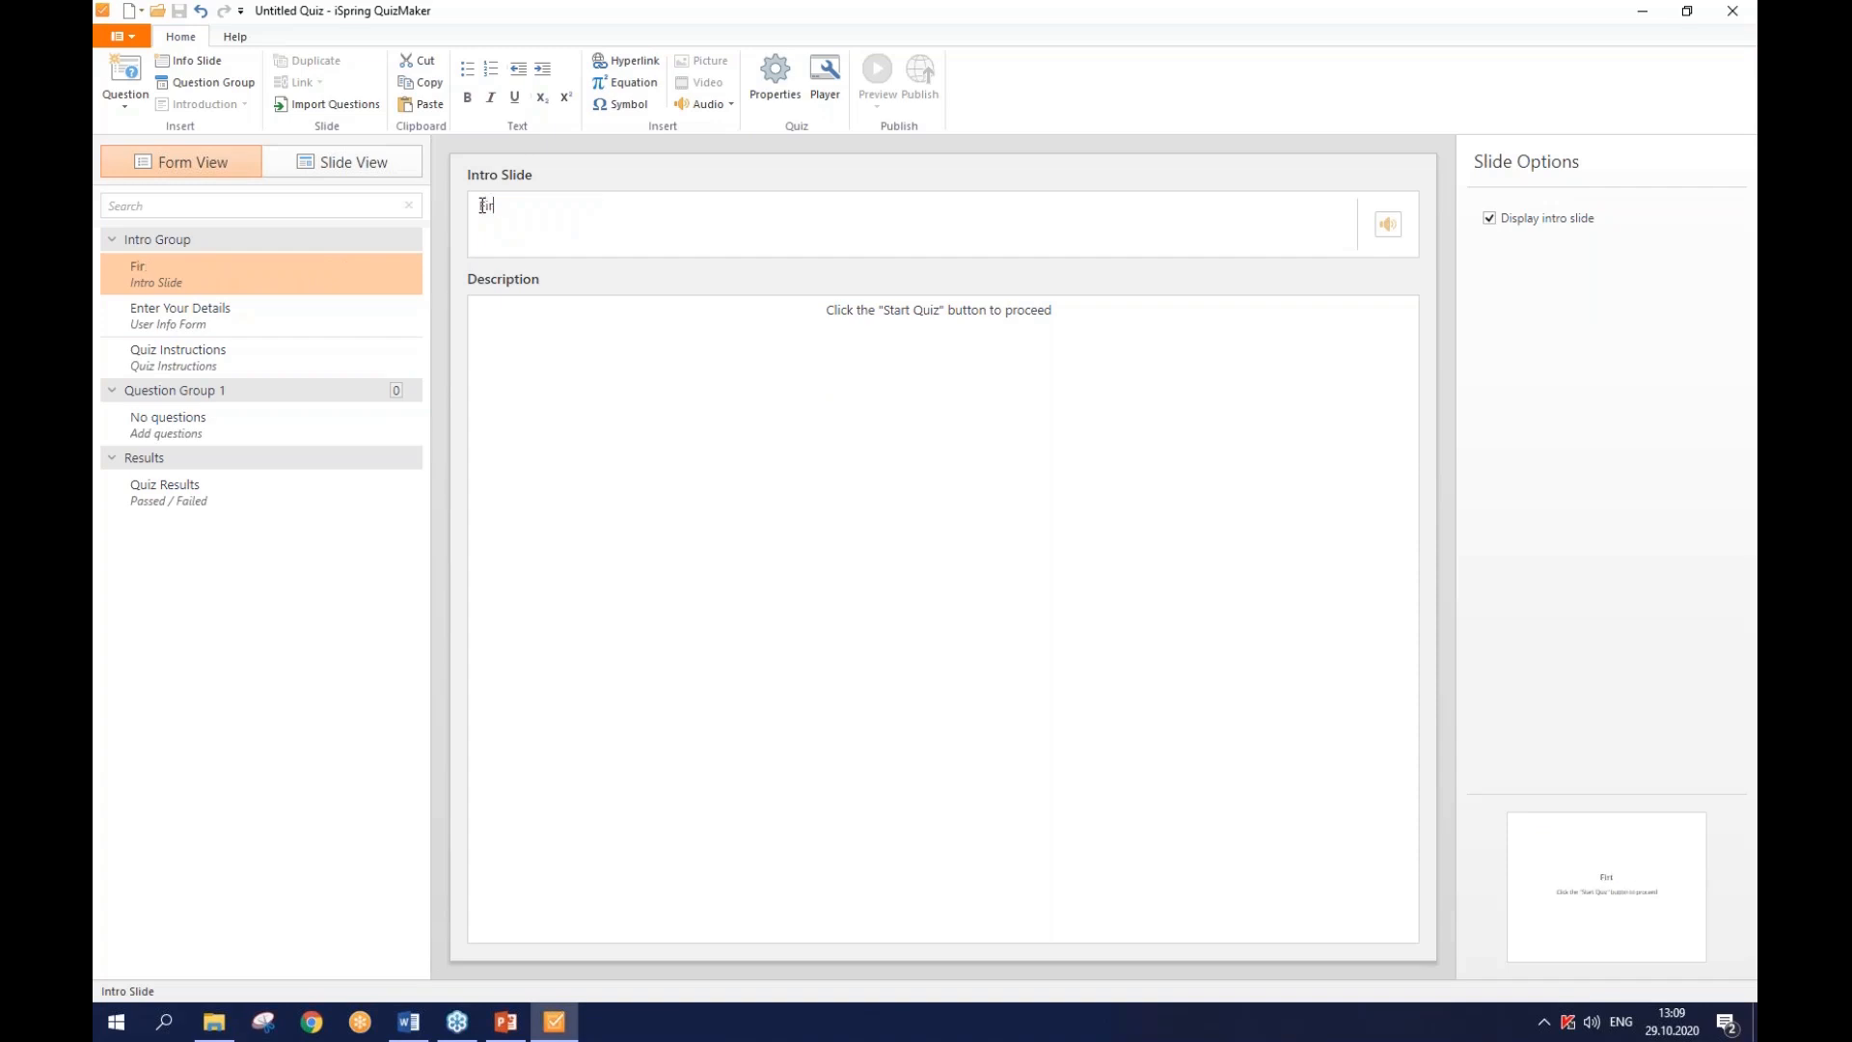
pyautogui.write('st Aid Quiz')
# - On Enter Your Details, keep Name and Email required, set Company to Optional, then view Quiz Instructions
pyautogui.click(401, 321)
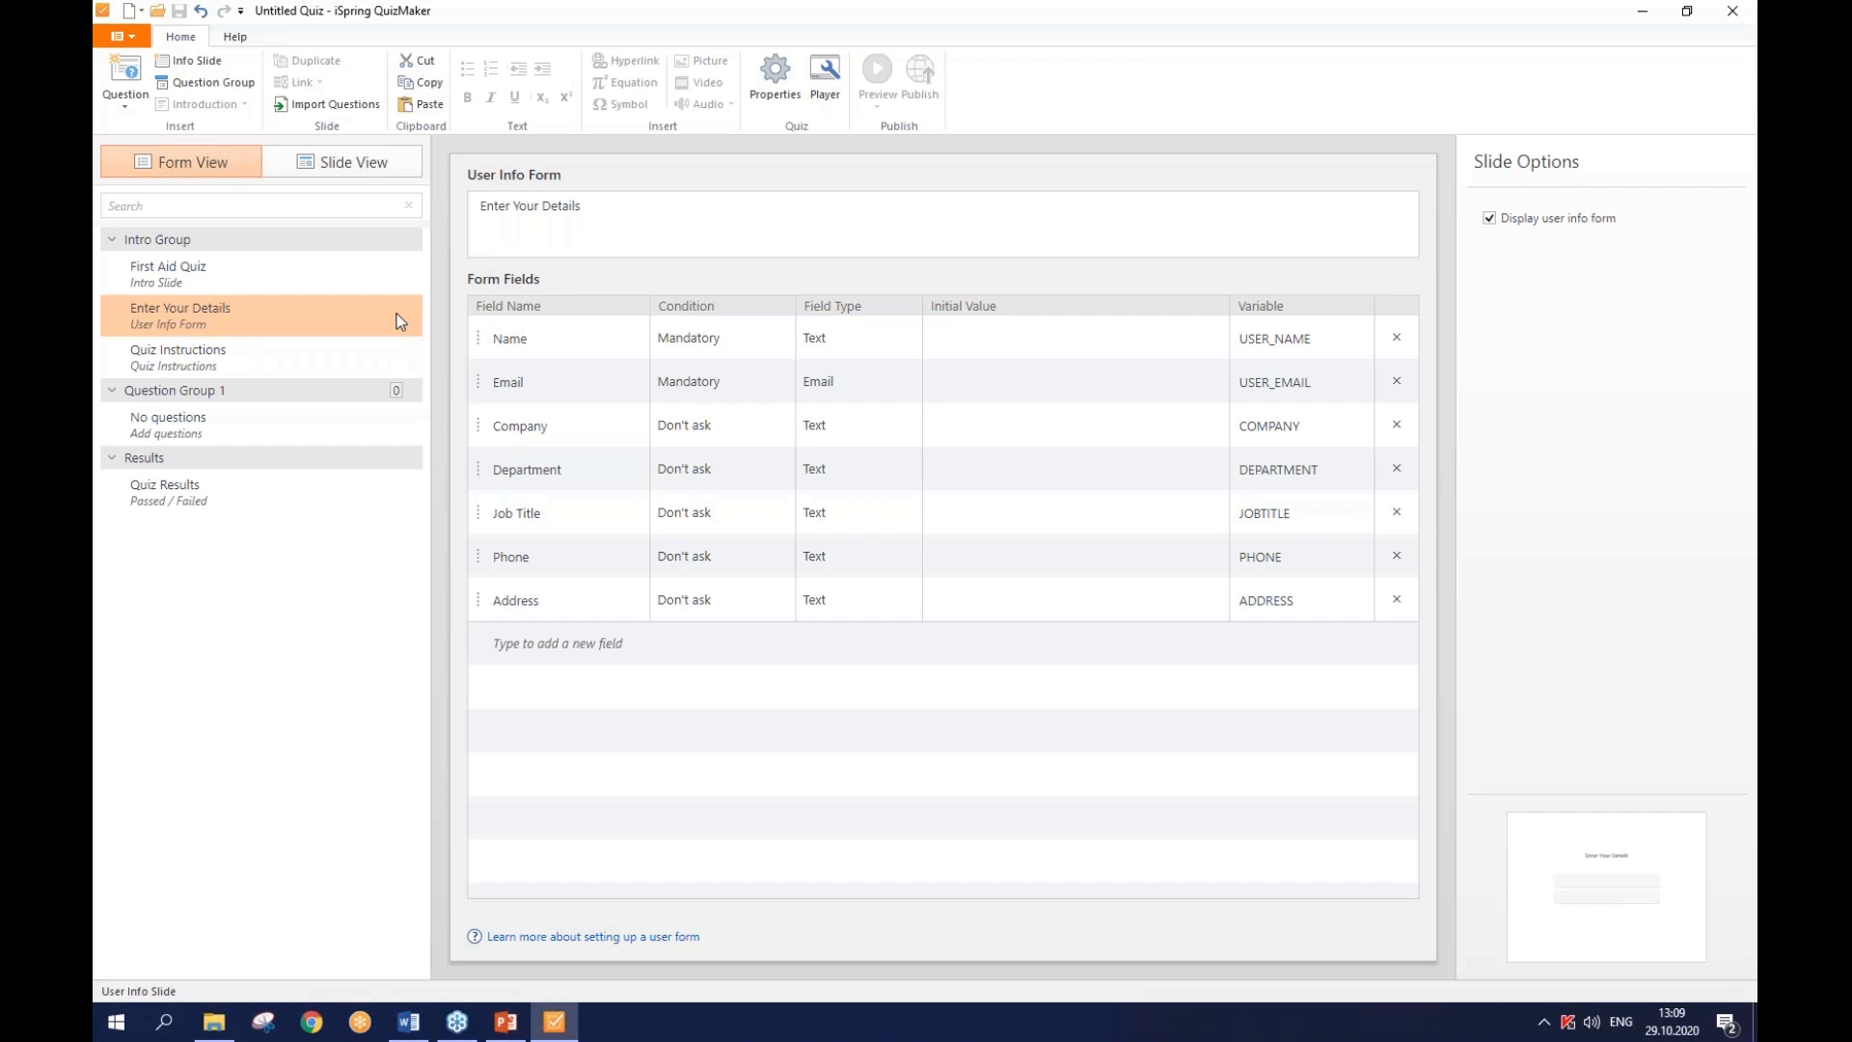
pyautogui.click(690, 349)
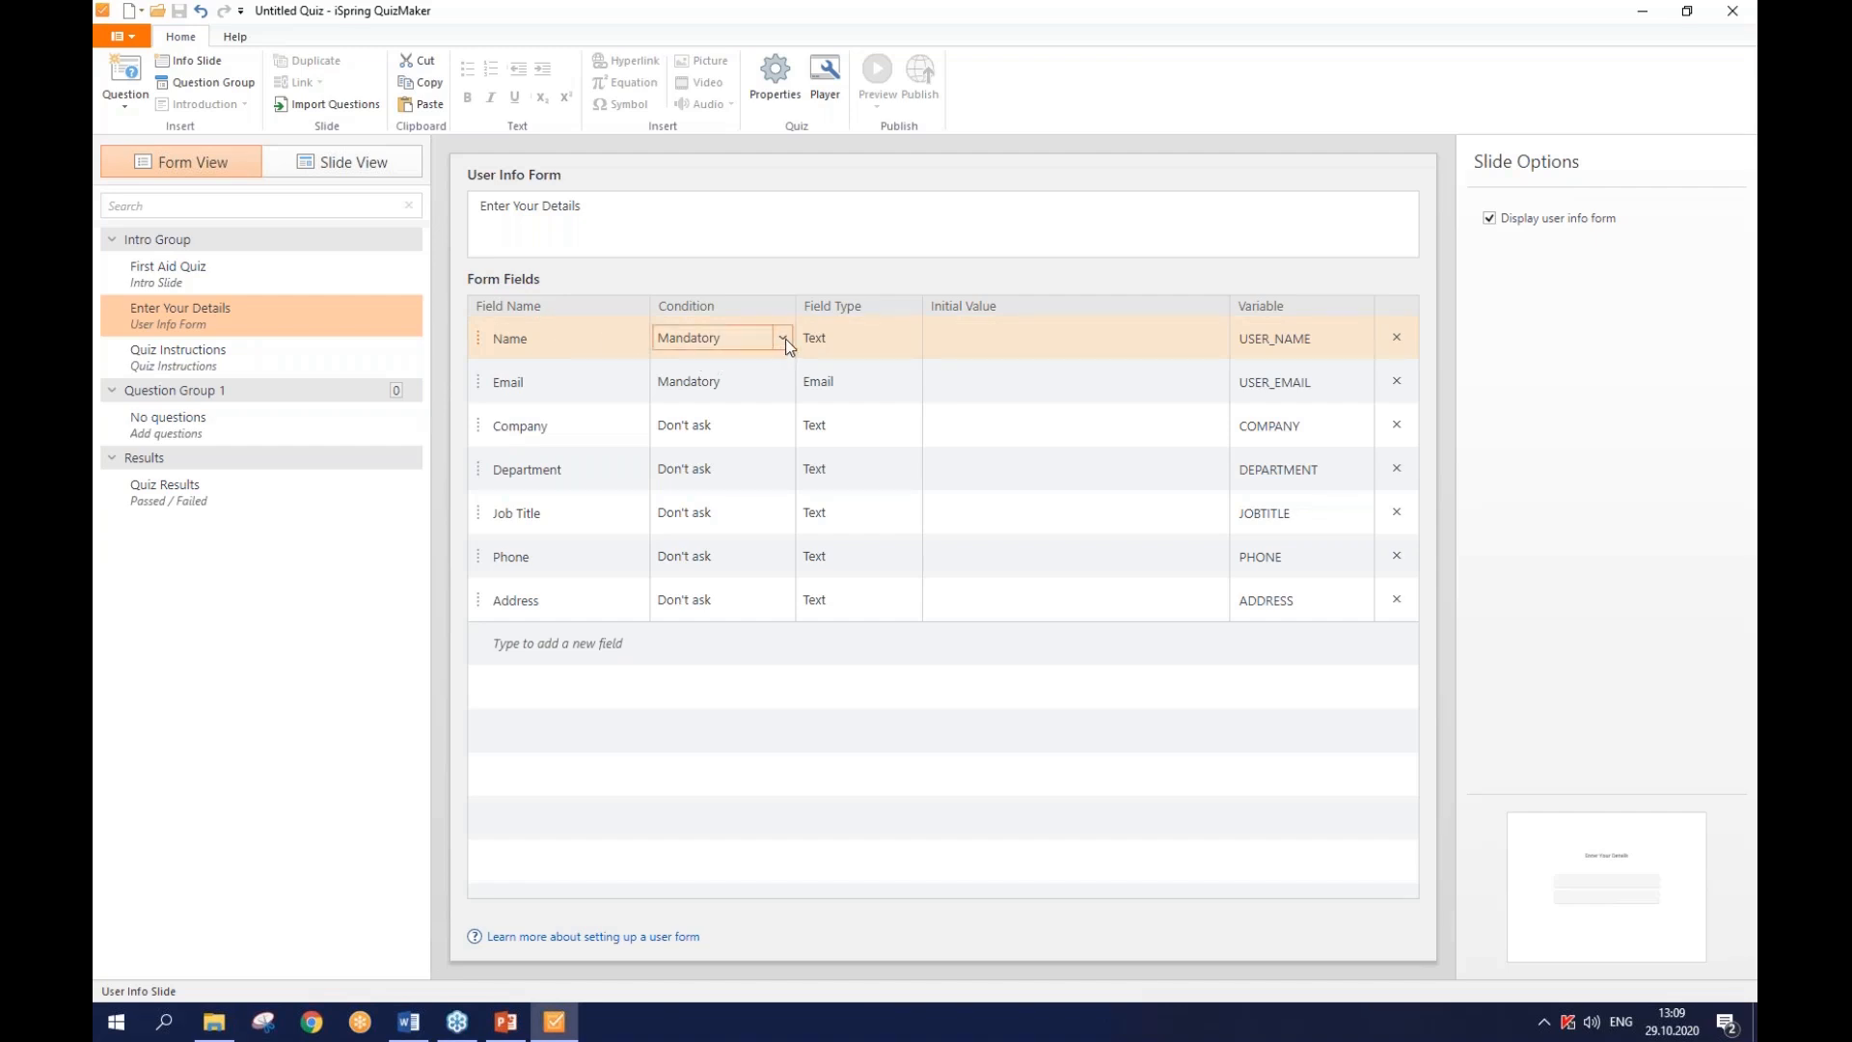
pyautogui.click(778, 384)
pyautogui.click(782, 382)
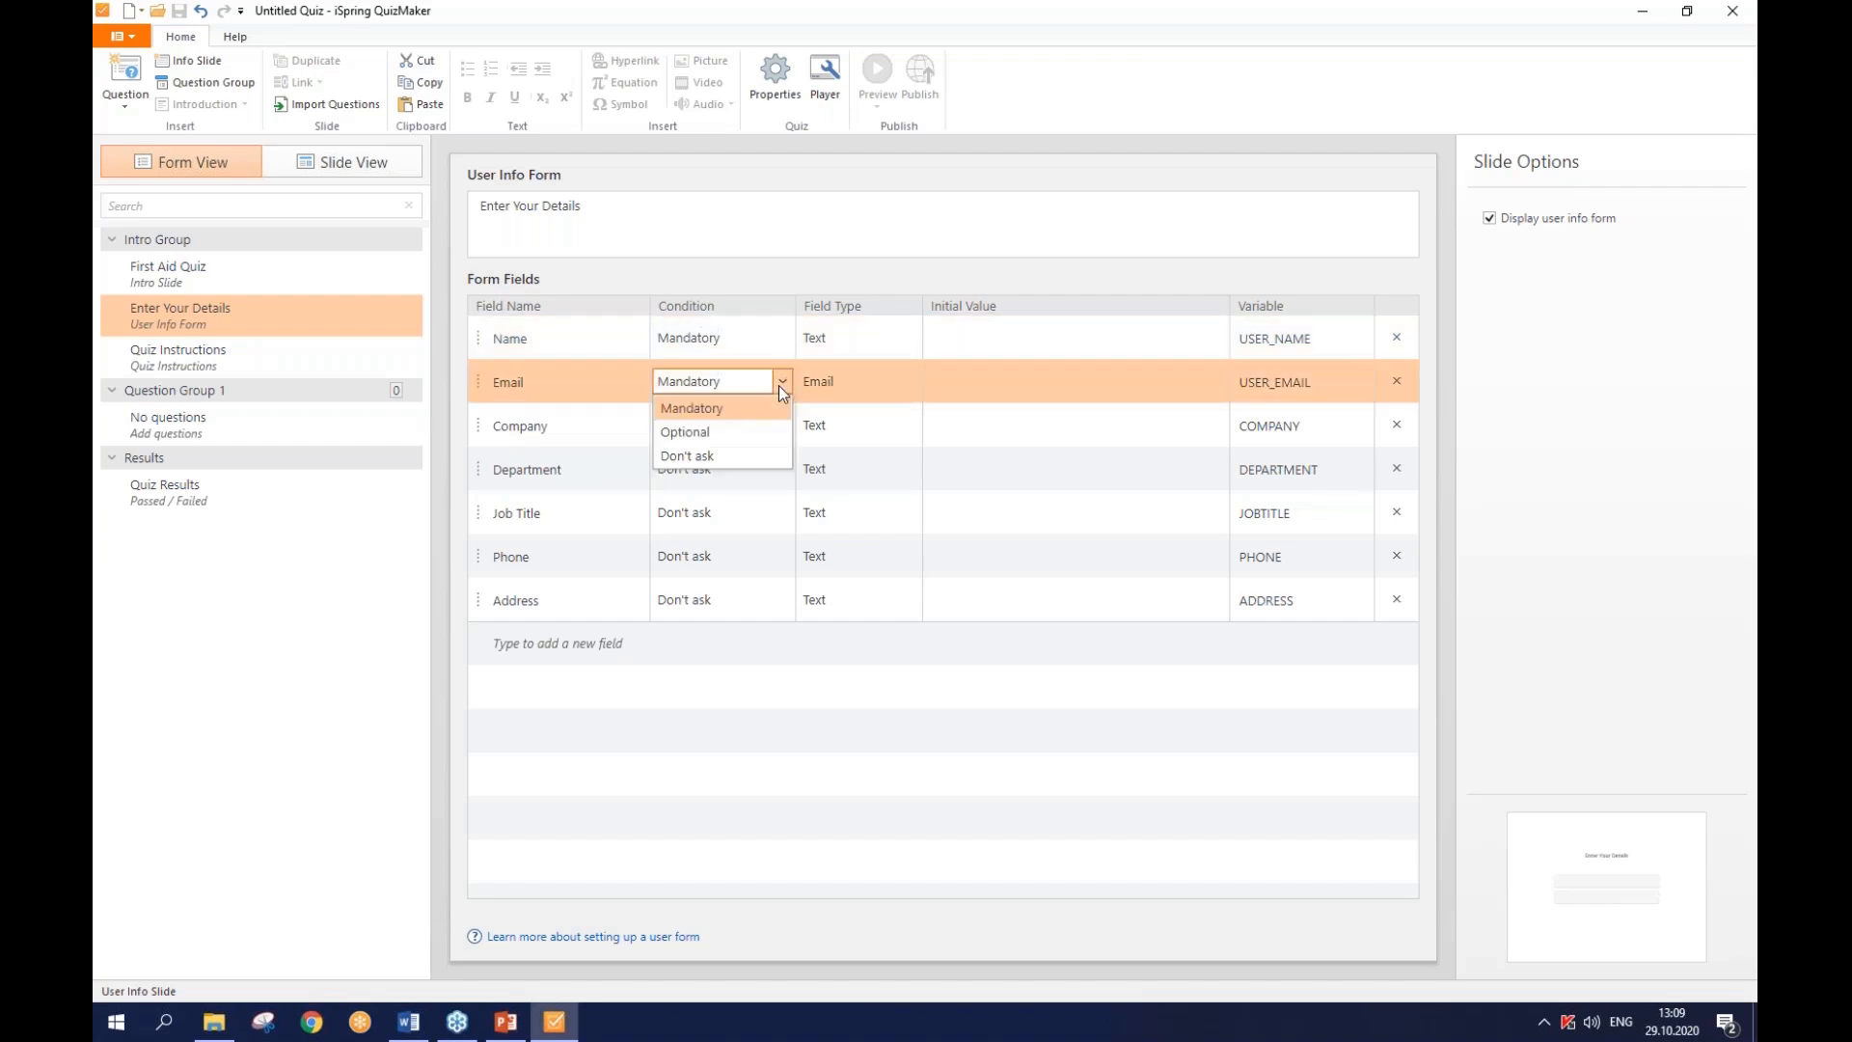
pyautogui.click(765, 403)
pyautogui.click(784, 341)
pyautogui.click(783, 340)
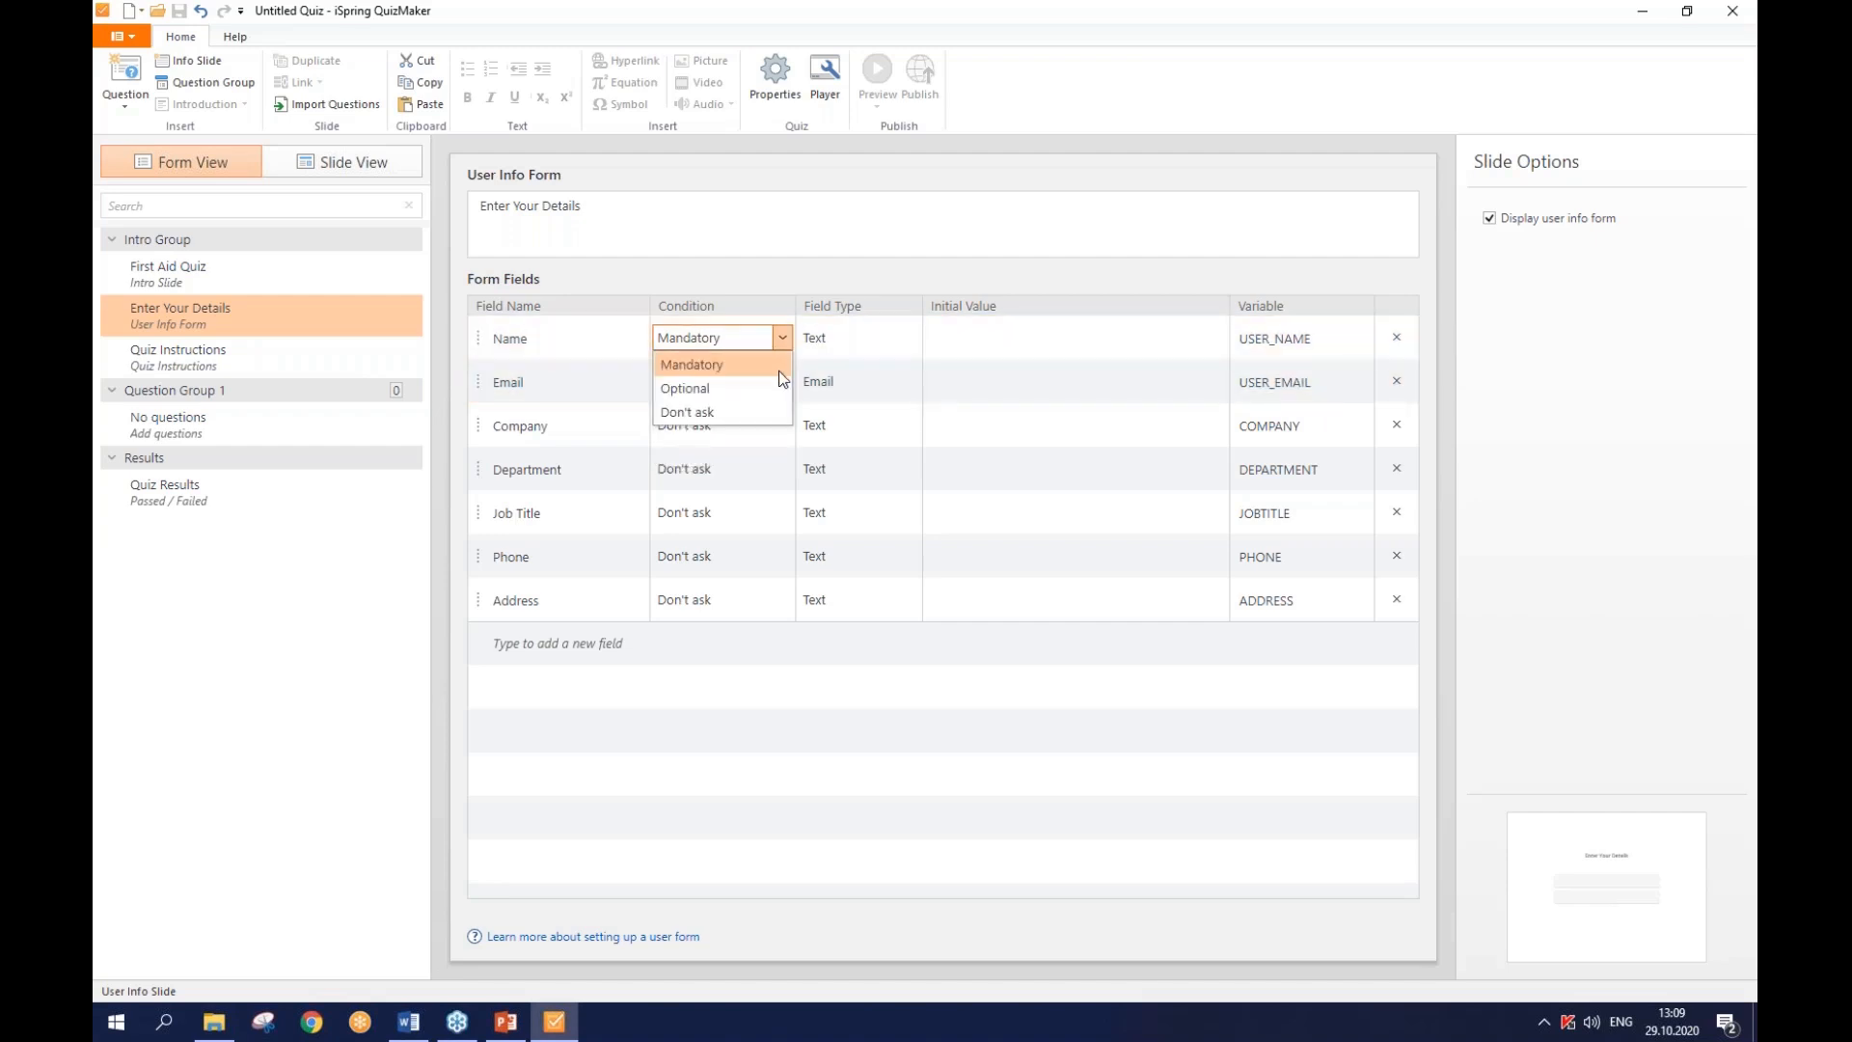
pyautogui.click(785, 339)
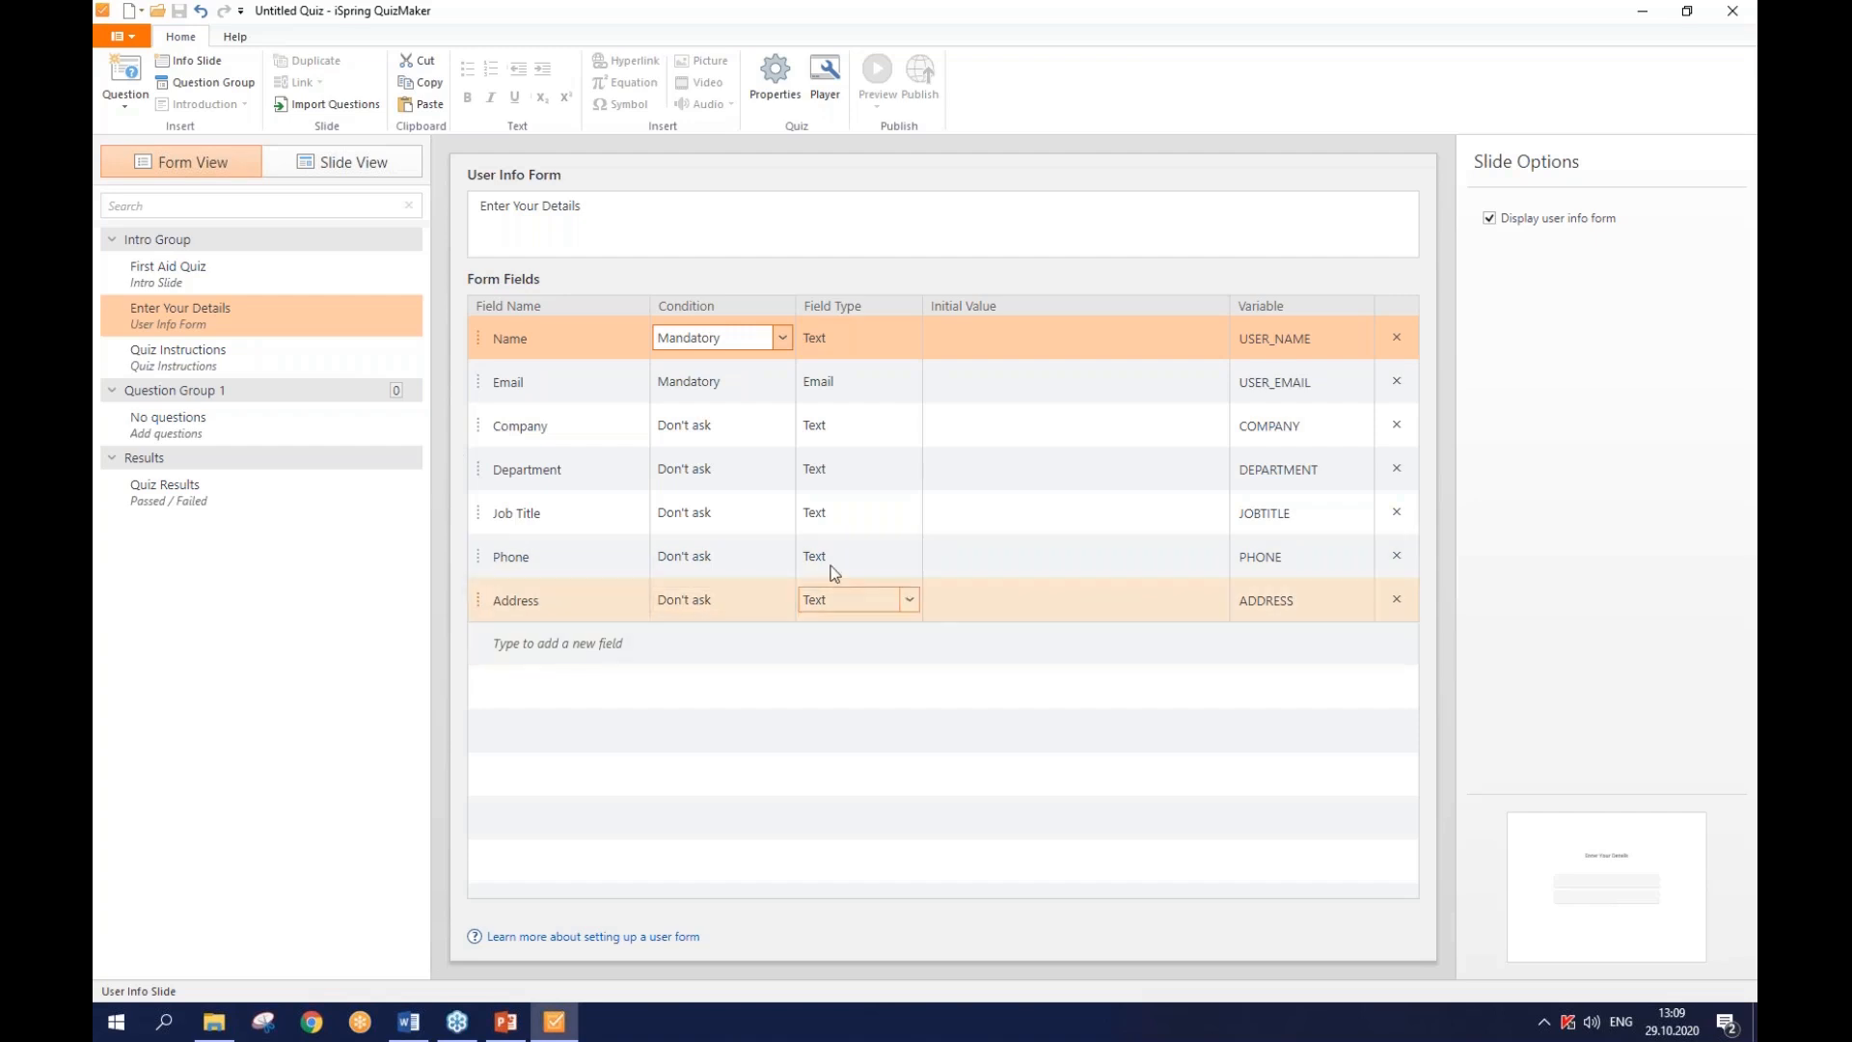
pyautogui.click(782, 427)
pyautogui.click(768, 472)
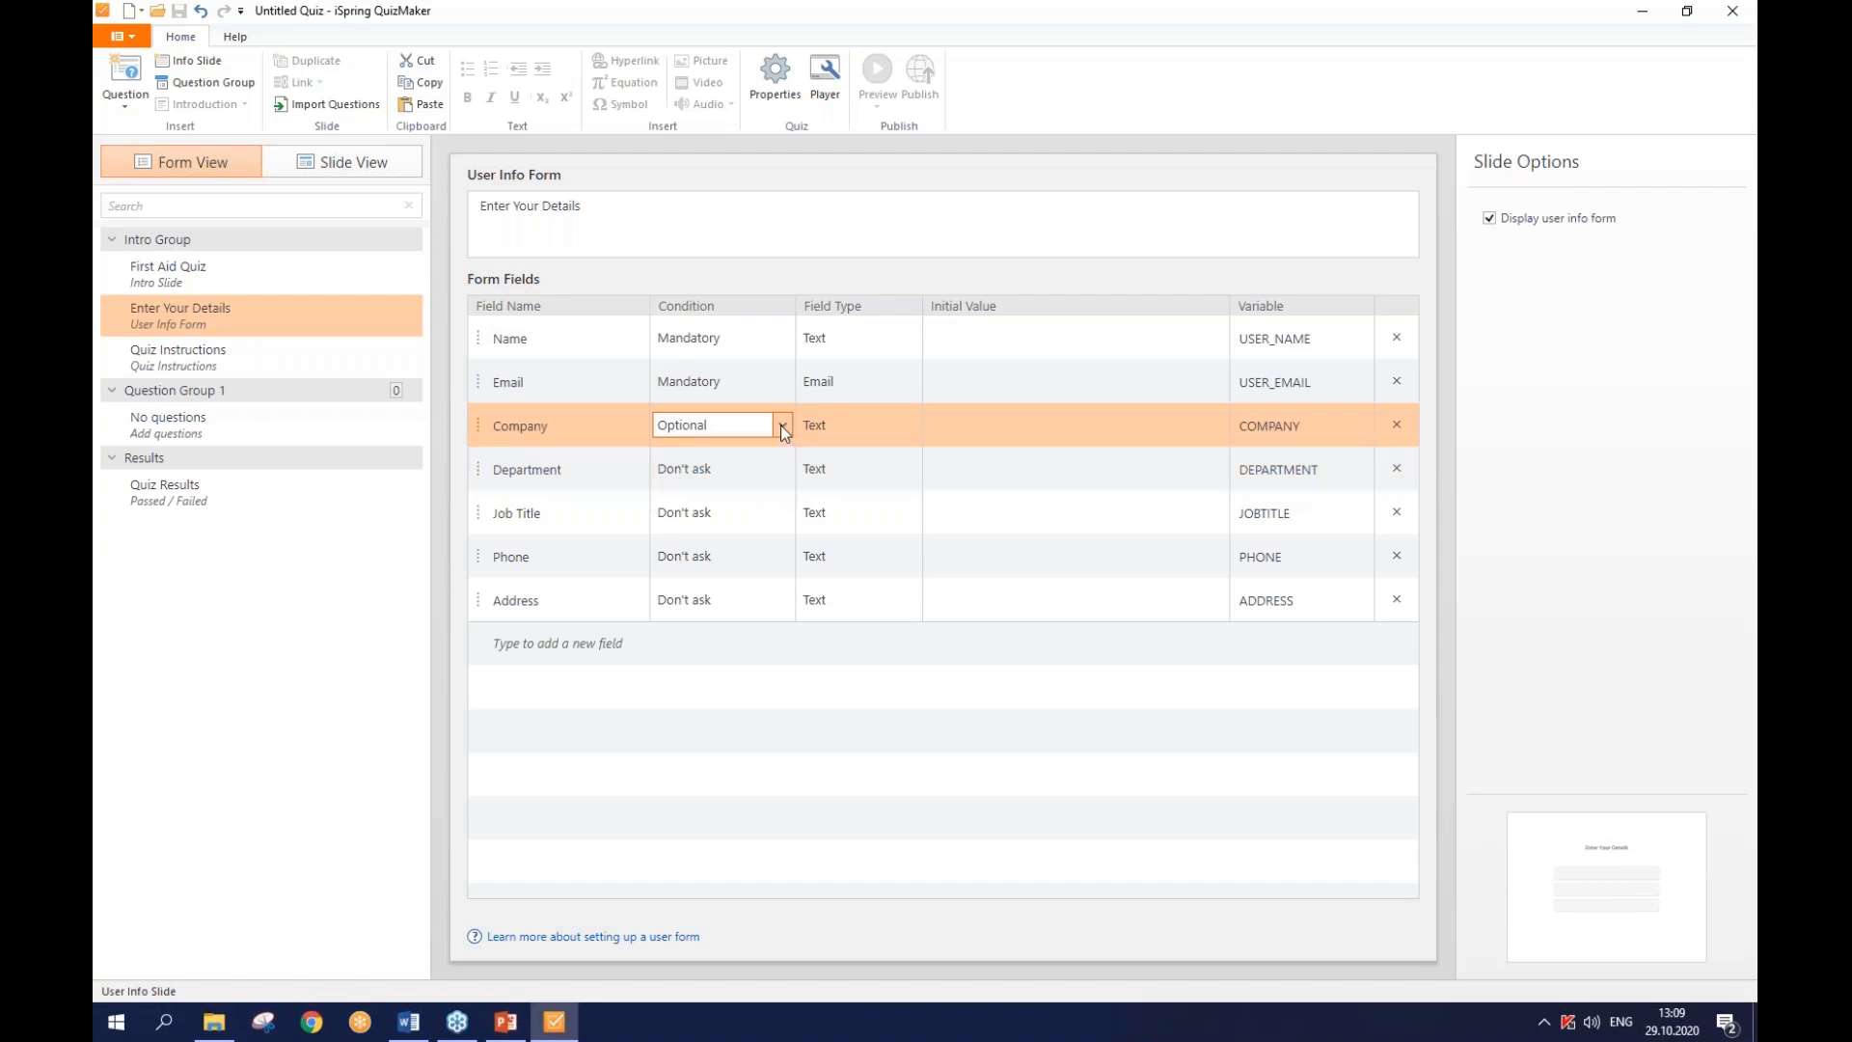
pyautogui.click(369, 357)
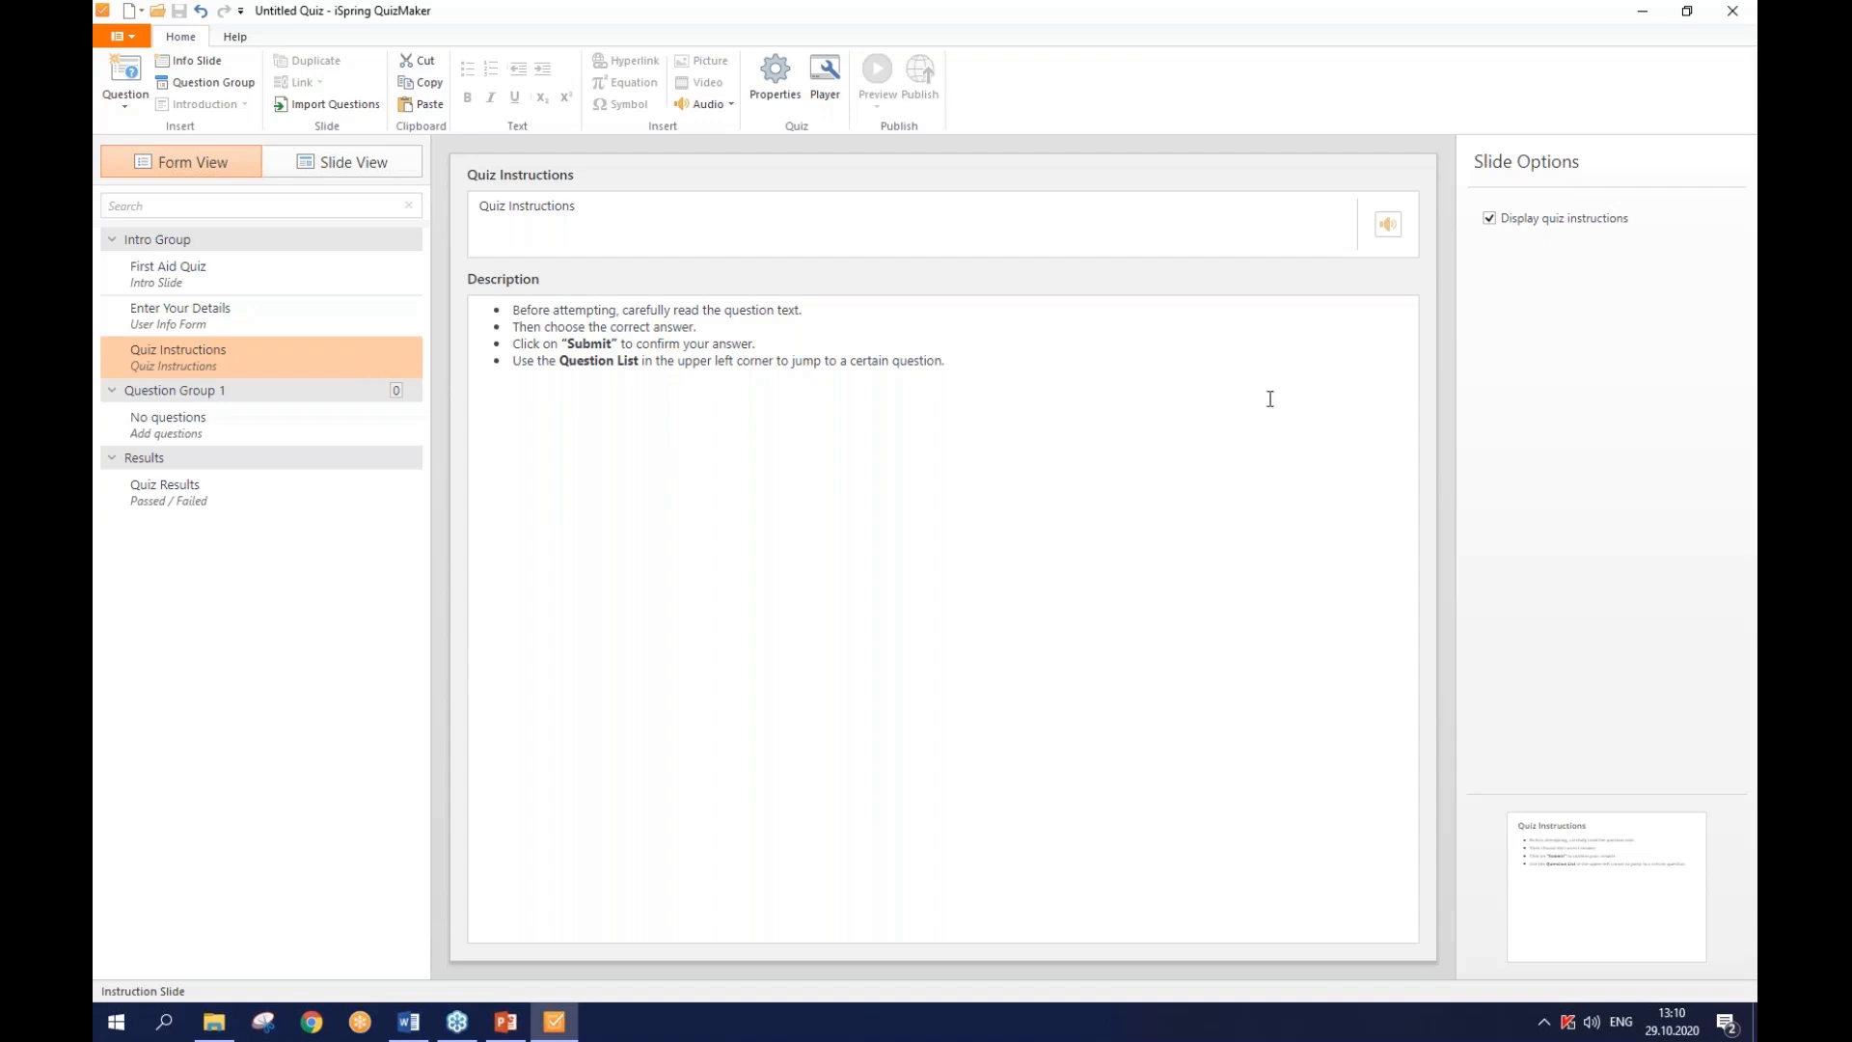
# - Replace the default instruction bullets with the four rules copied from the Word document
pyautogui.hotkey('alt', 'Tab')
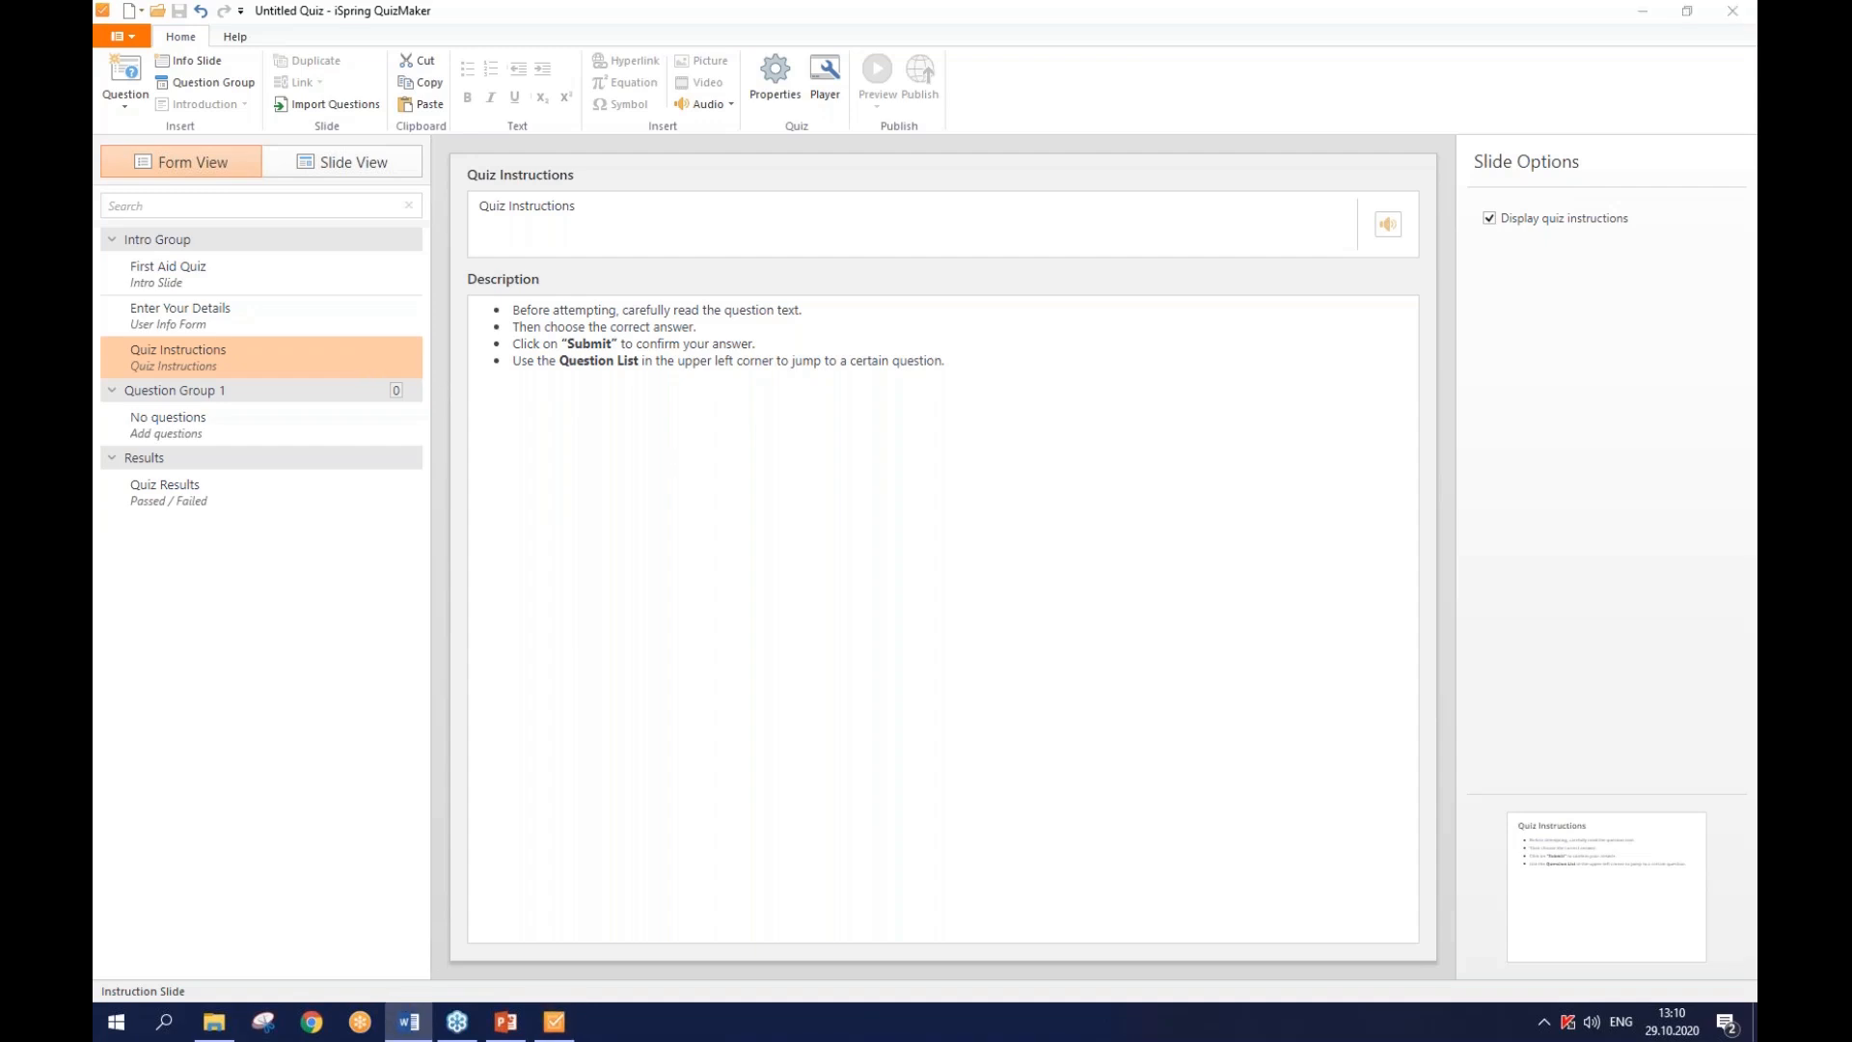
pyautogui.click(1090, 366)
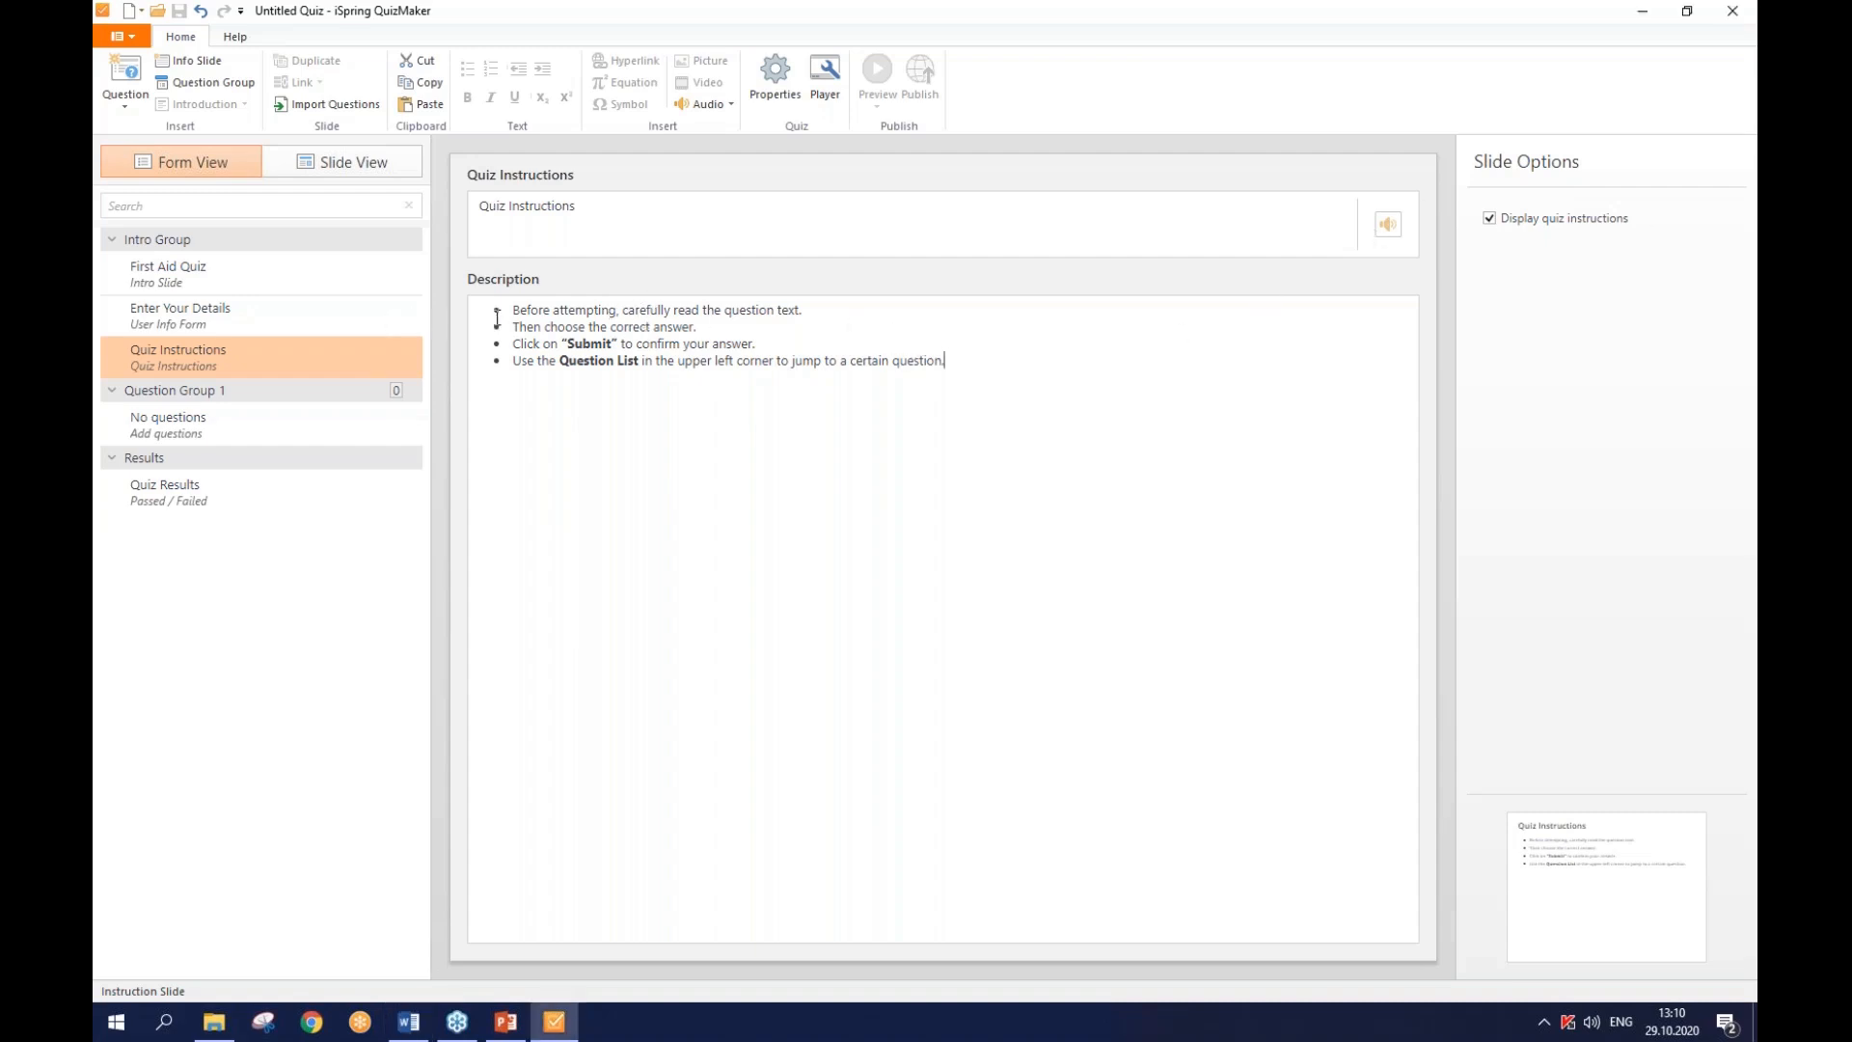
pyautogui.click(686, 342)
pyautogui.hotkey('ctrl', 'a')
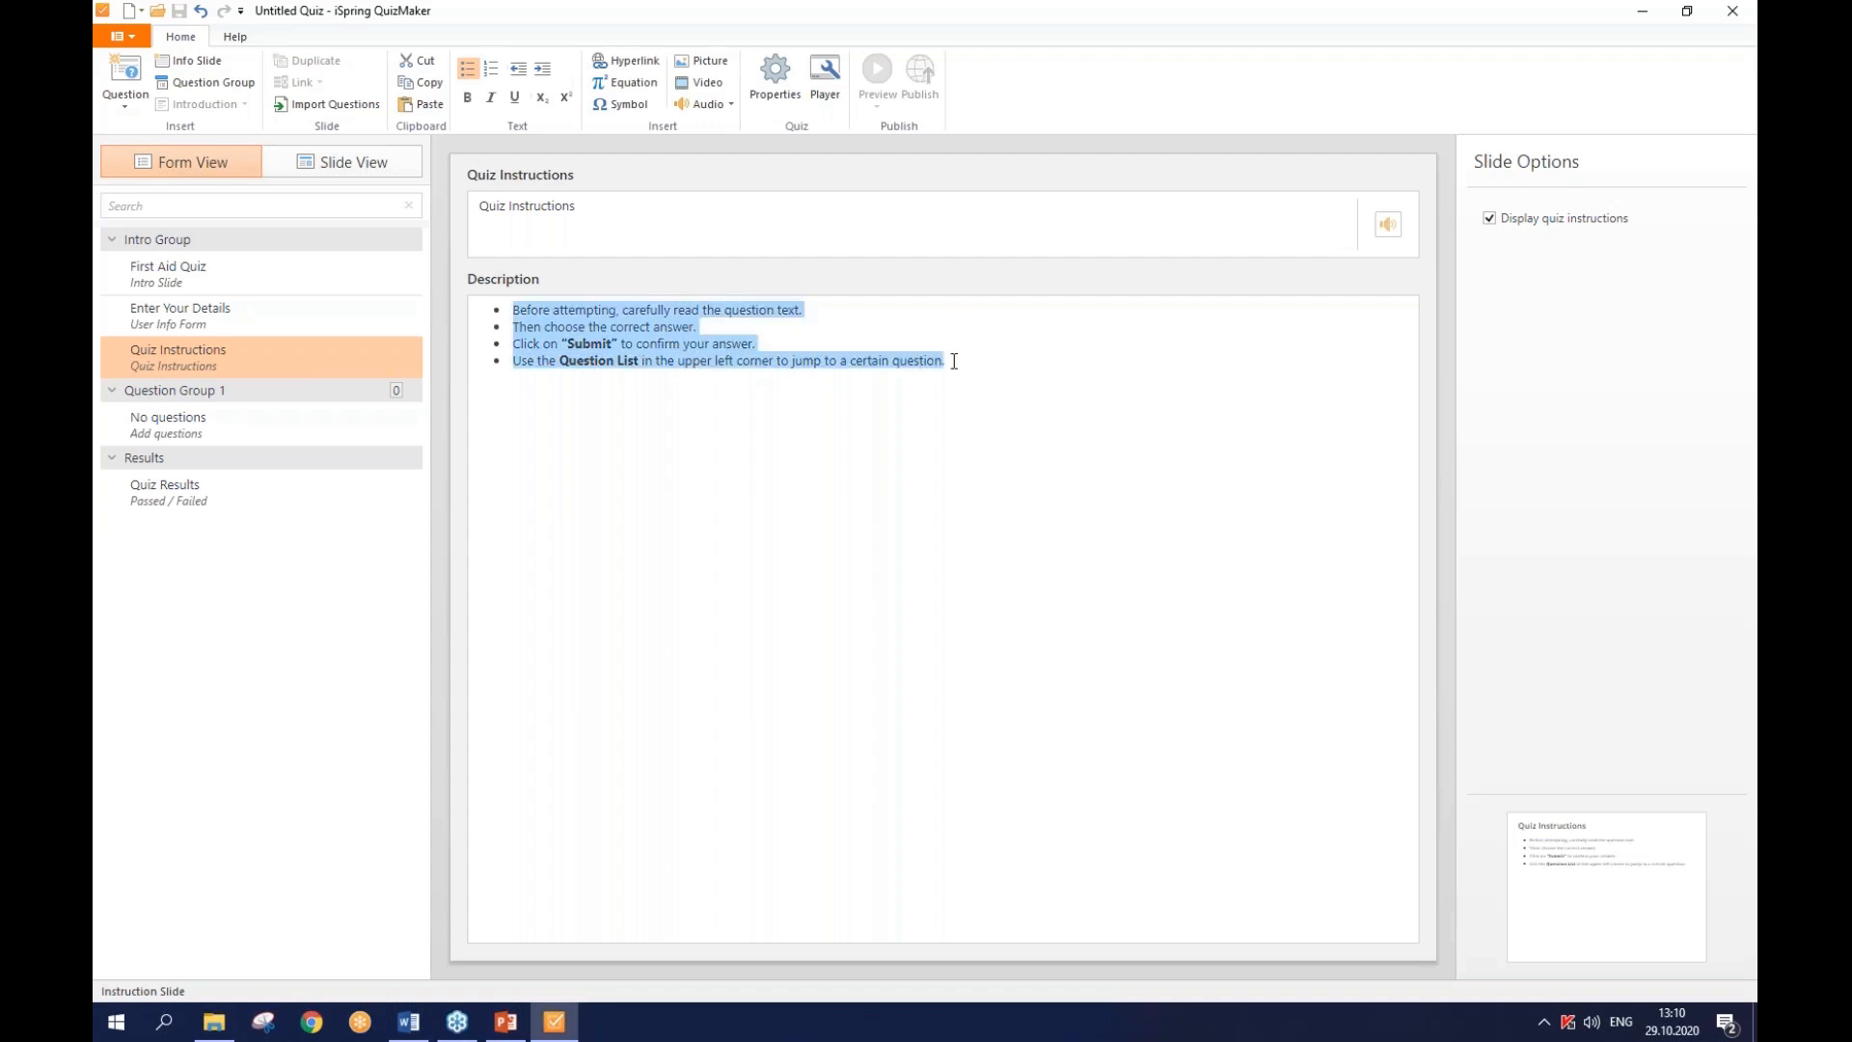
pyautogui.press('BackSpace')
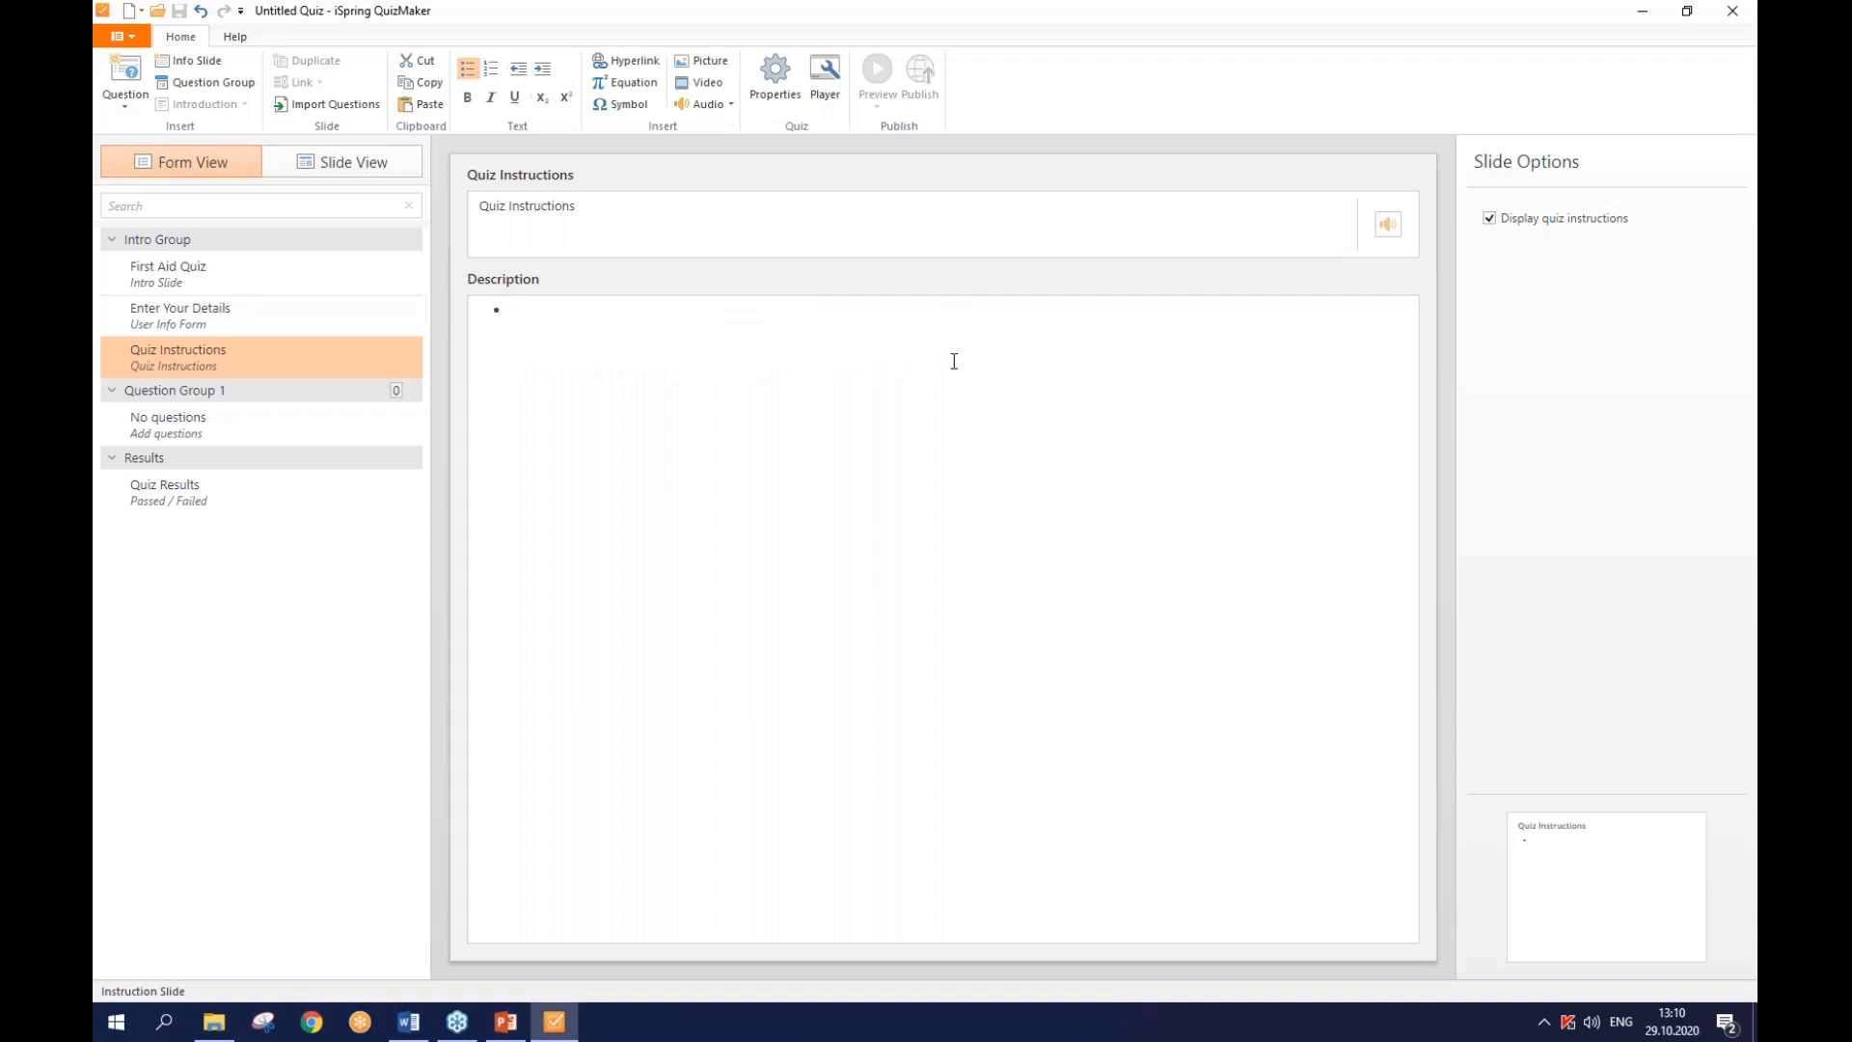
pyautogui.press('BackSpace')
pyautogui.write("You need to answer 6 questions To answer each question, you have only 15 seconds You can't change your answer after submitting it The passing score is 75%")
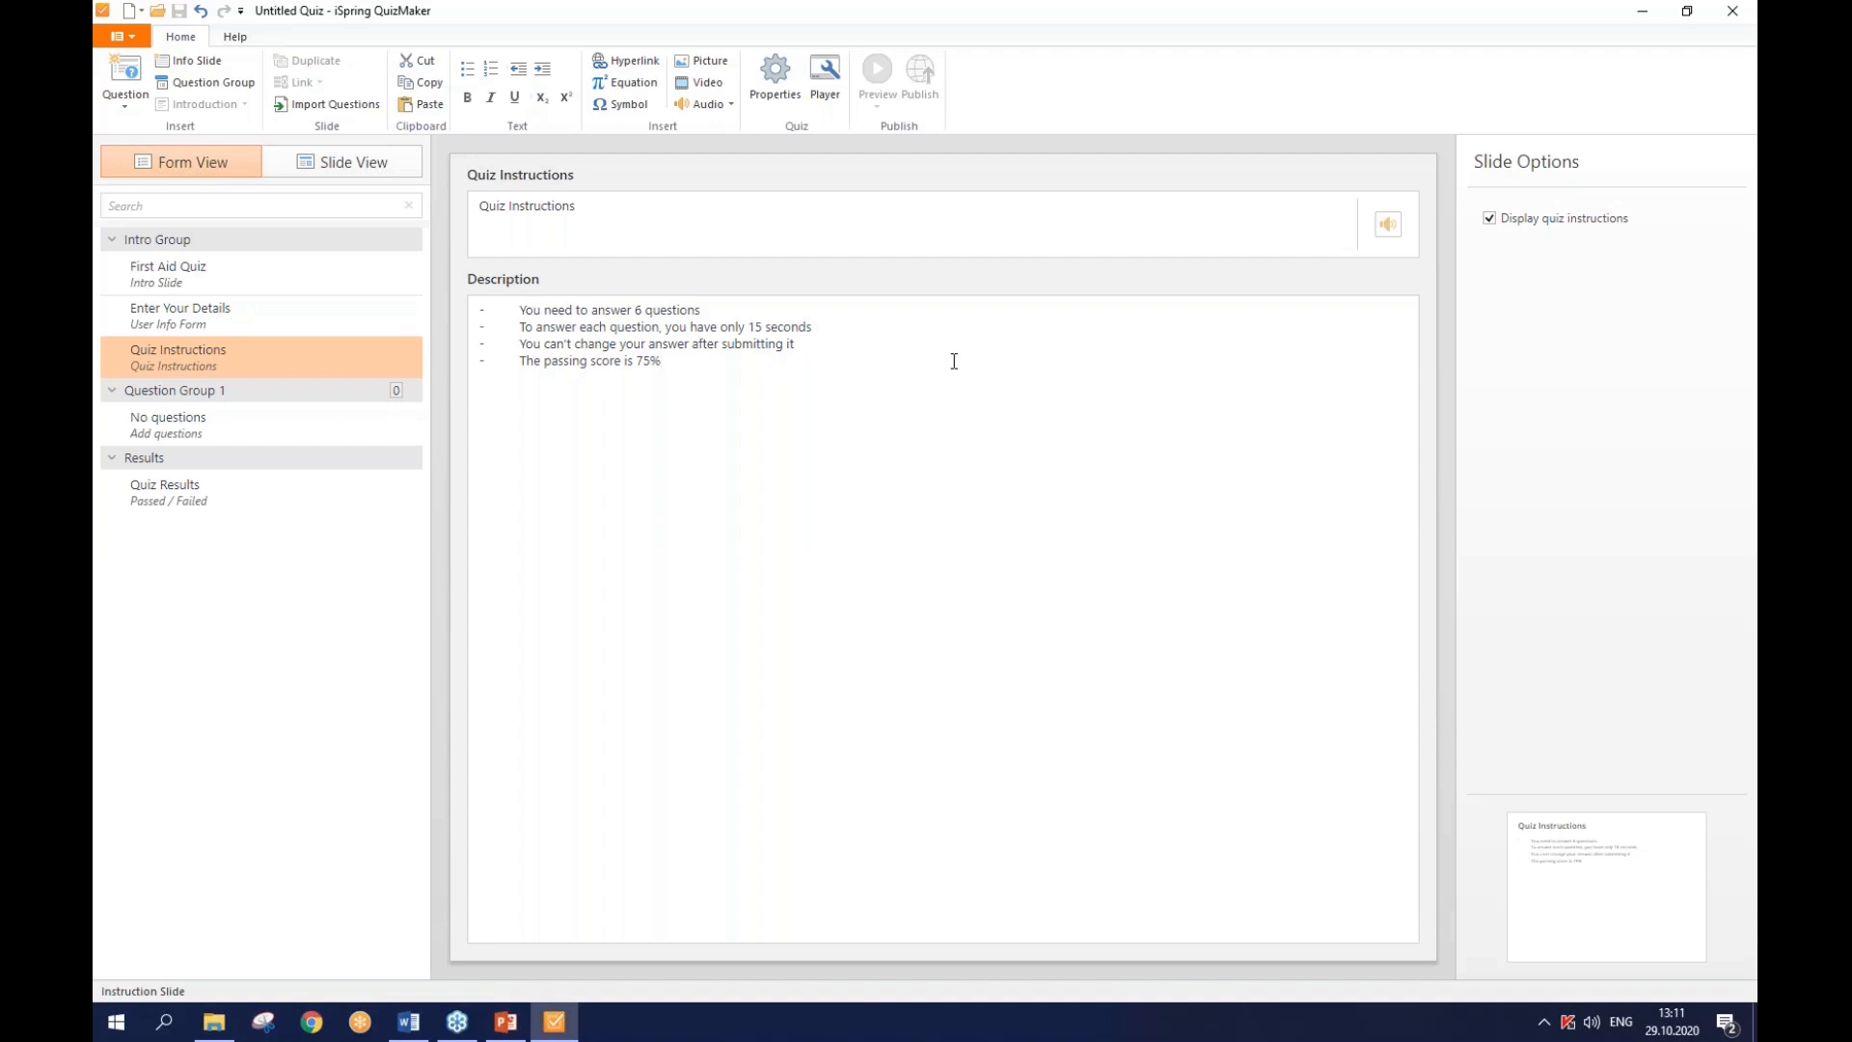
pyautogui.click(148, 97)
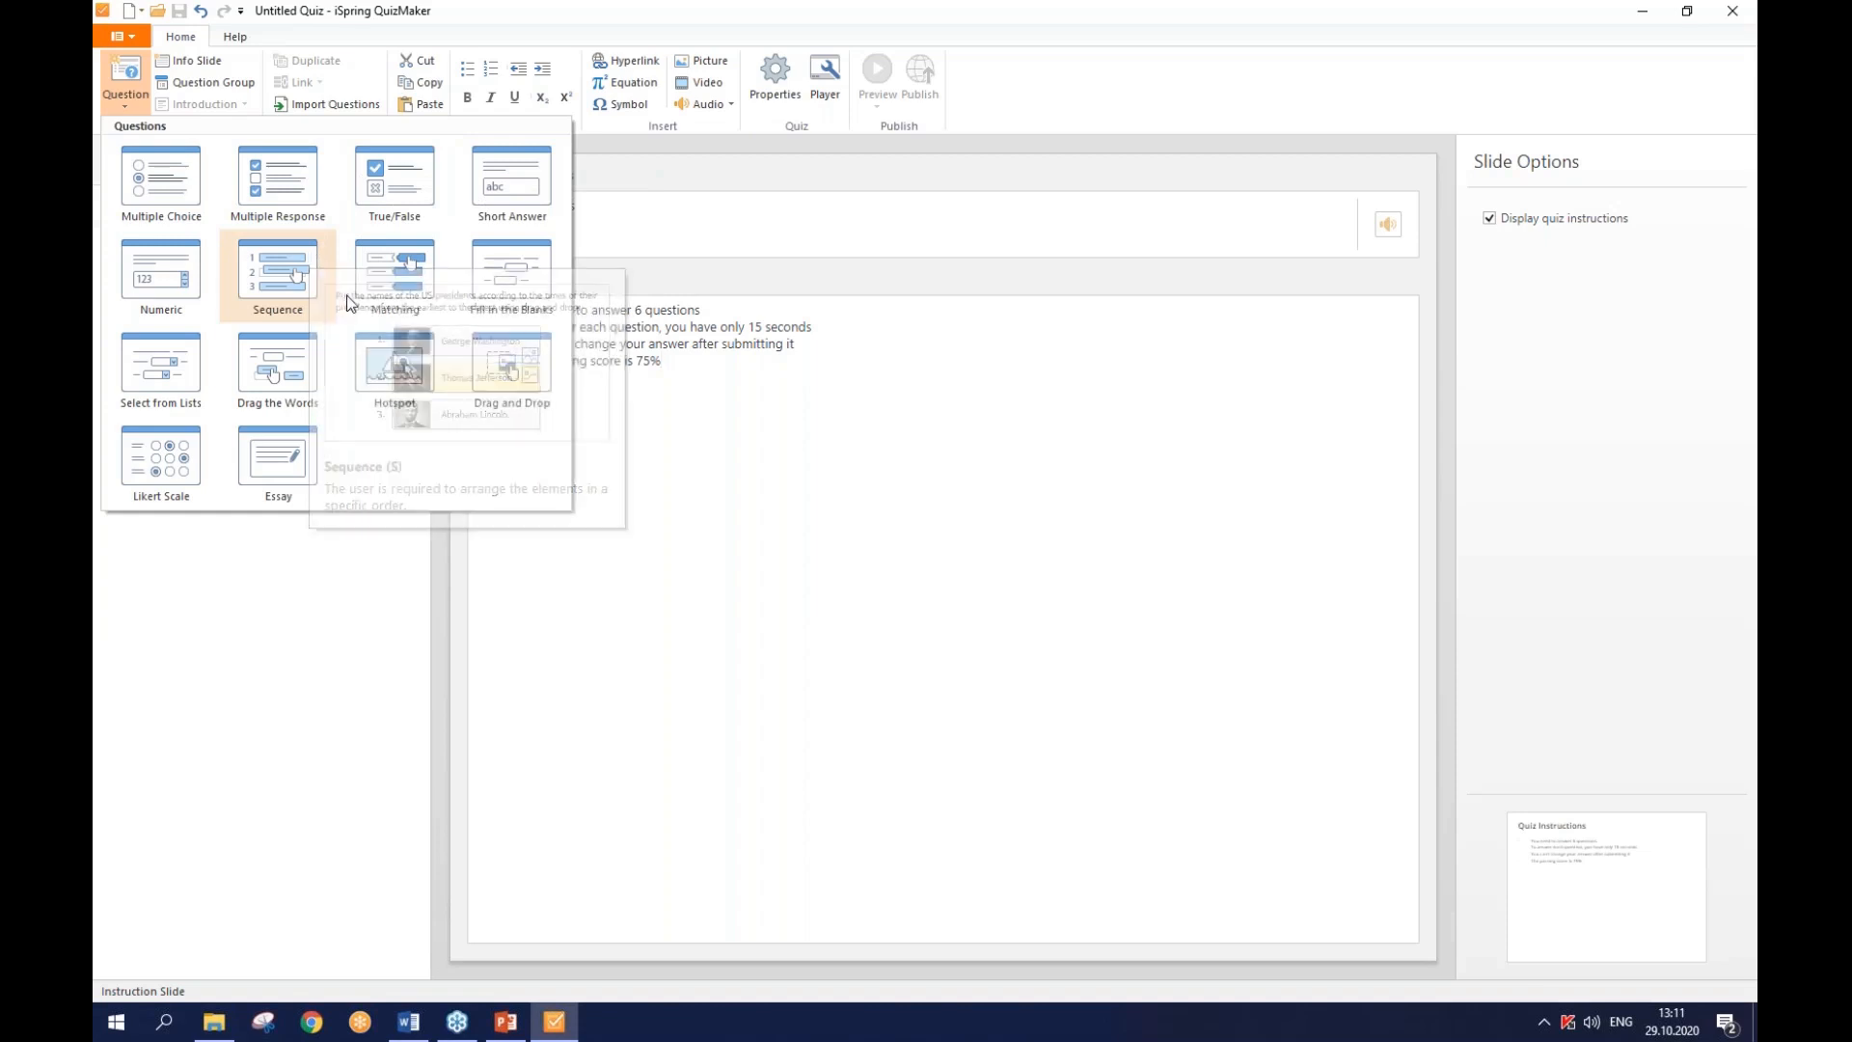
pyautogui.click(676, 275)
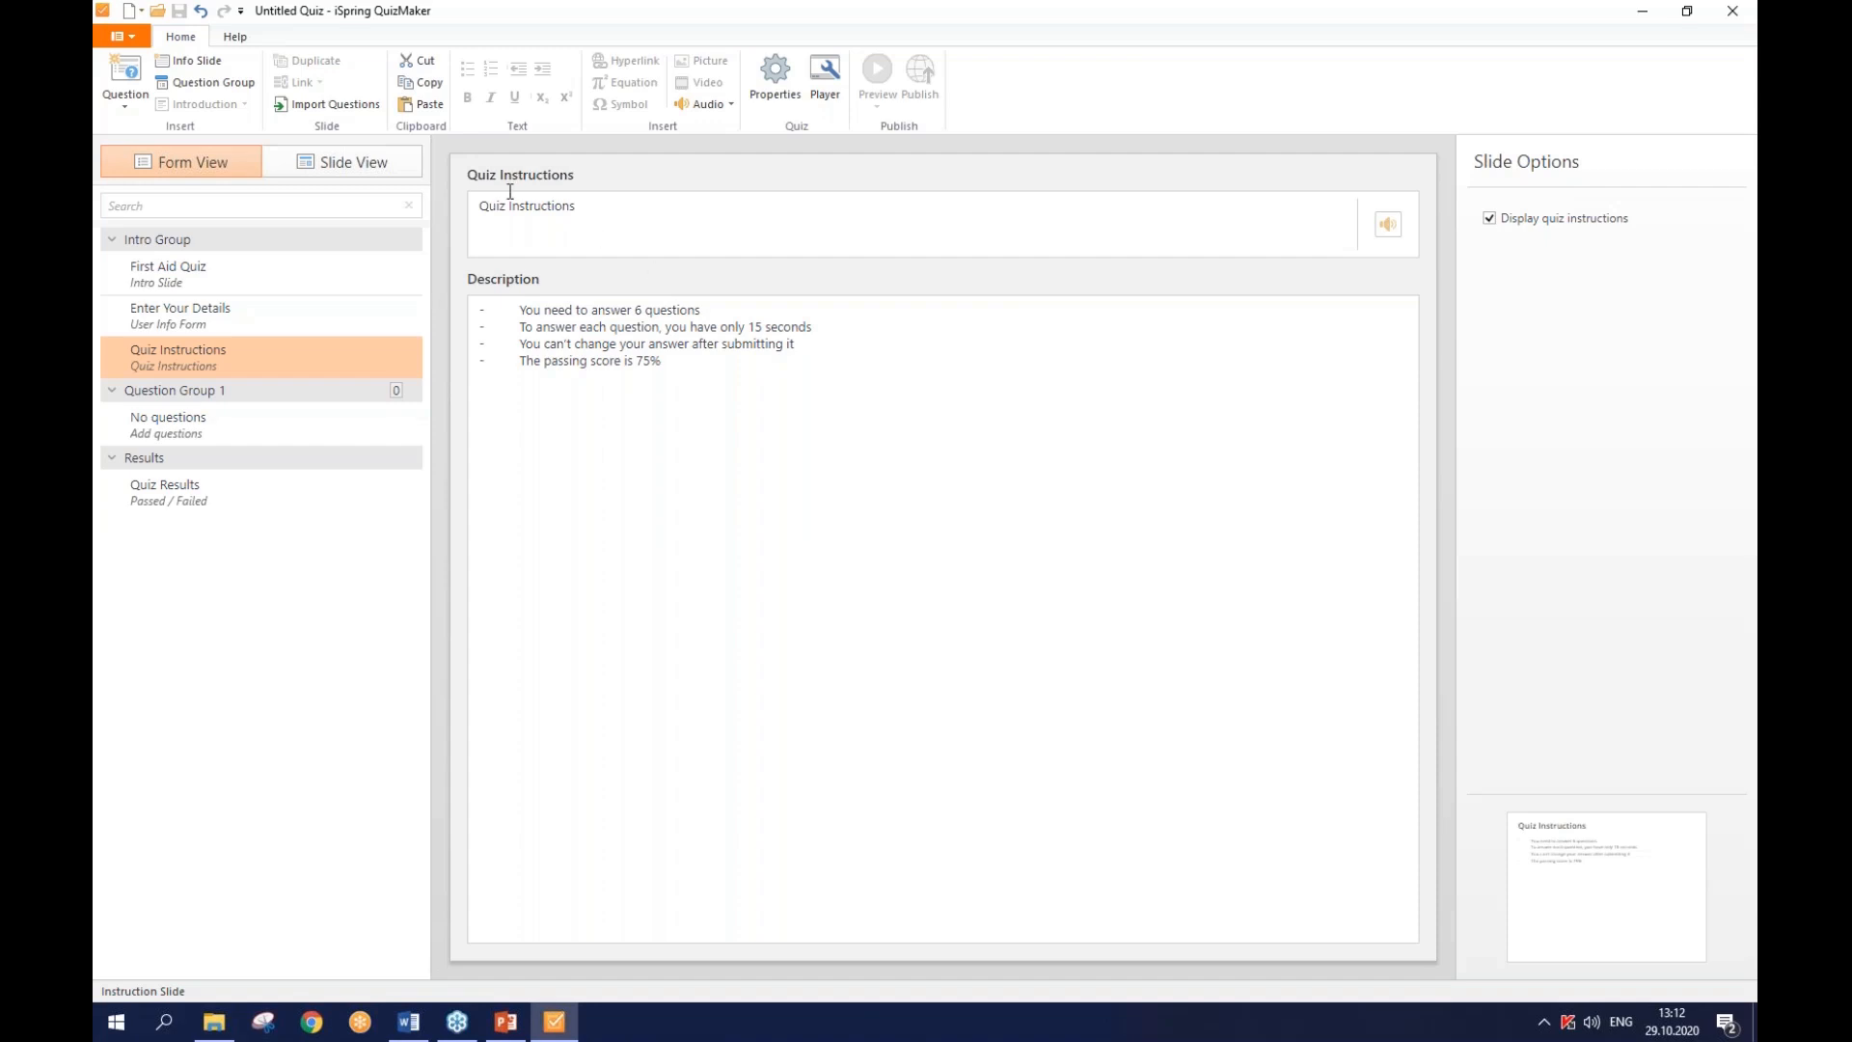
# - Load Sample_import_template.xls from Desktop > getting_started_qm_oct_29 into the Excel question import
pyautogui.click(364, 112)
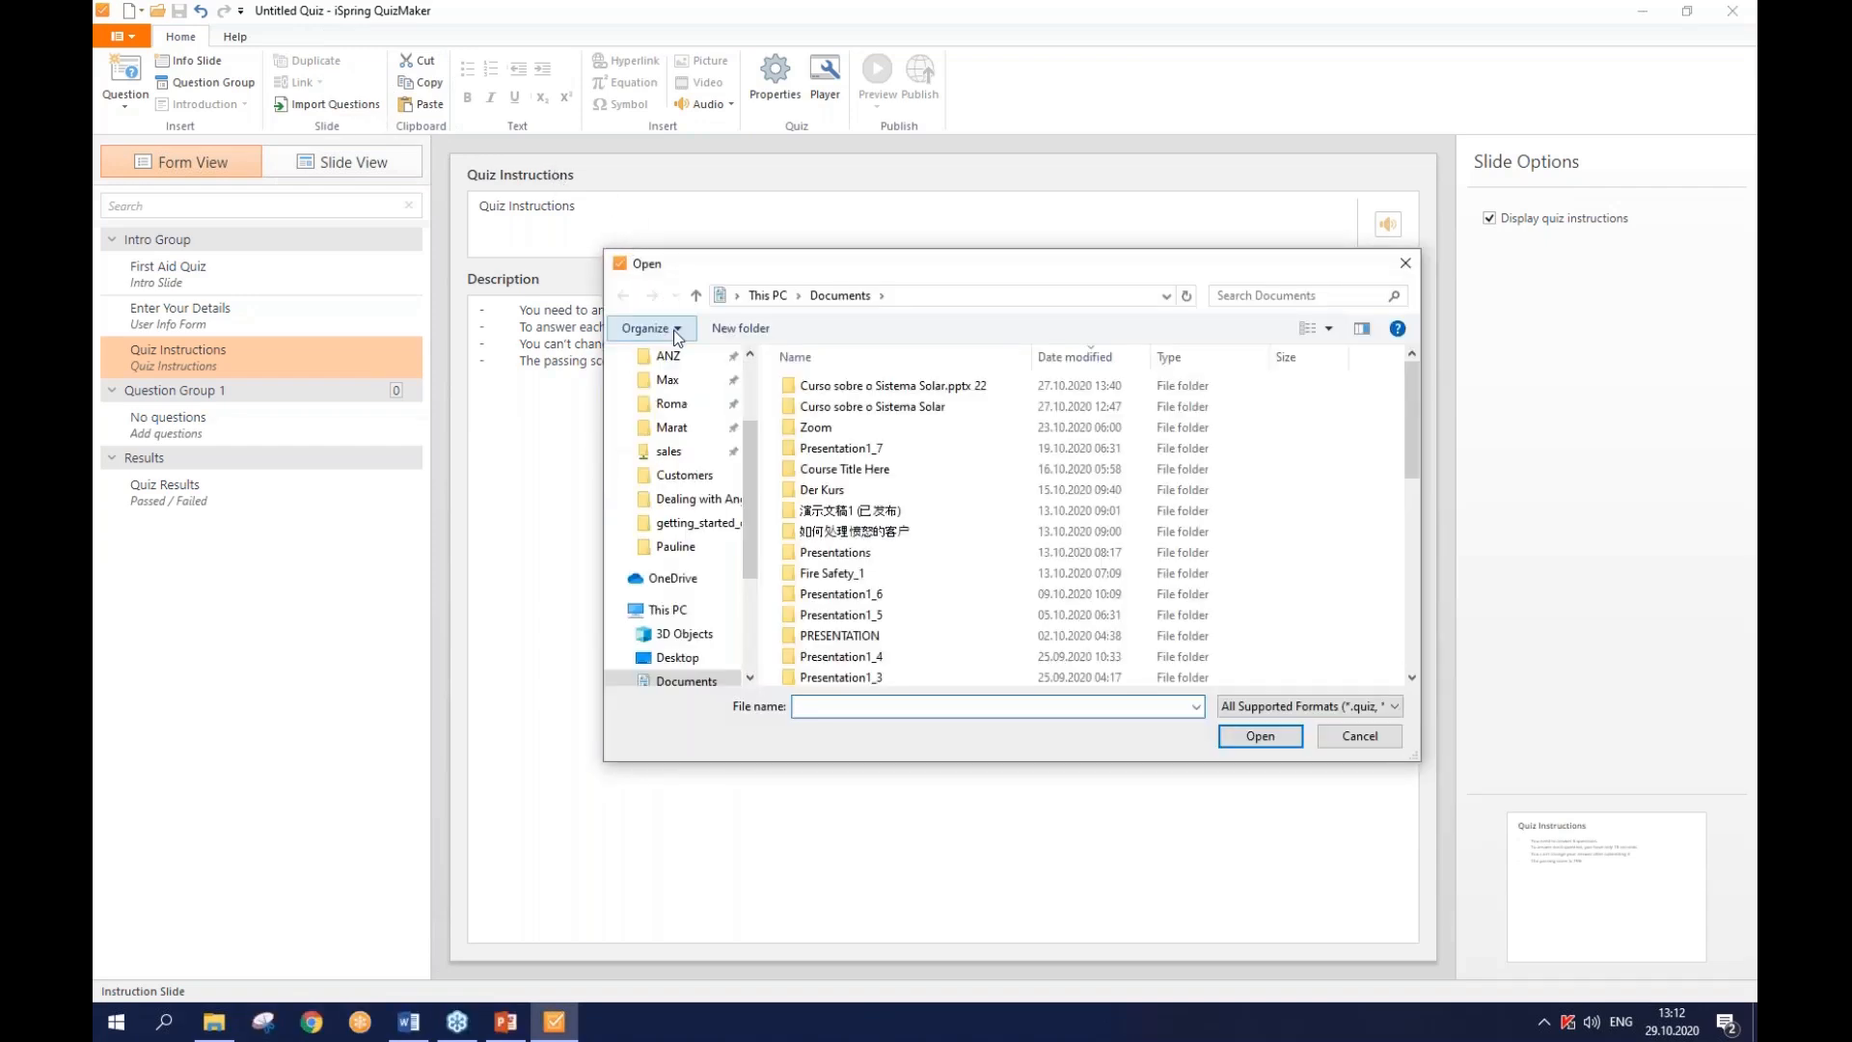
pyautogui.scroll(2, 691, 389)
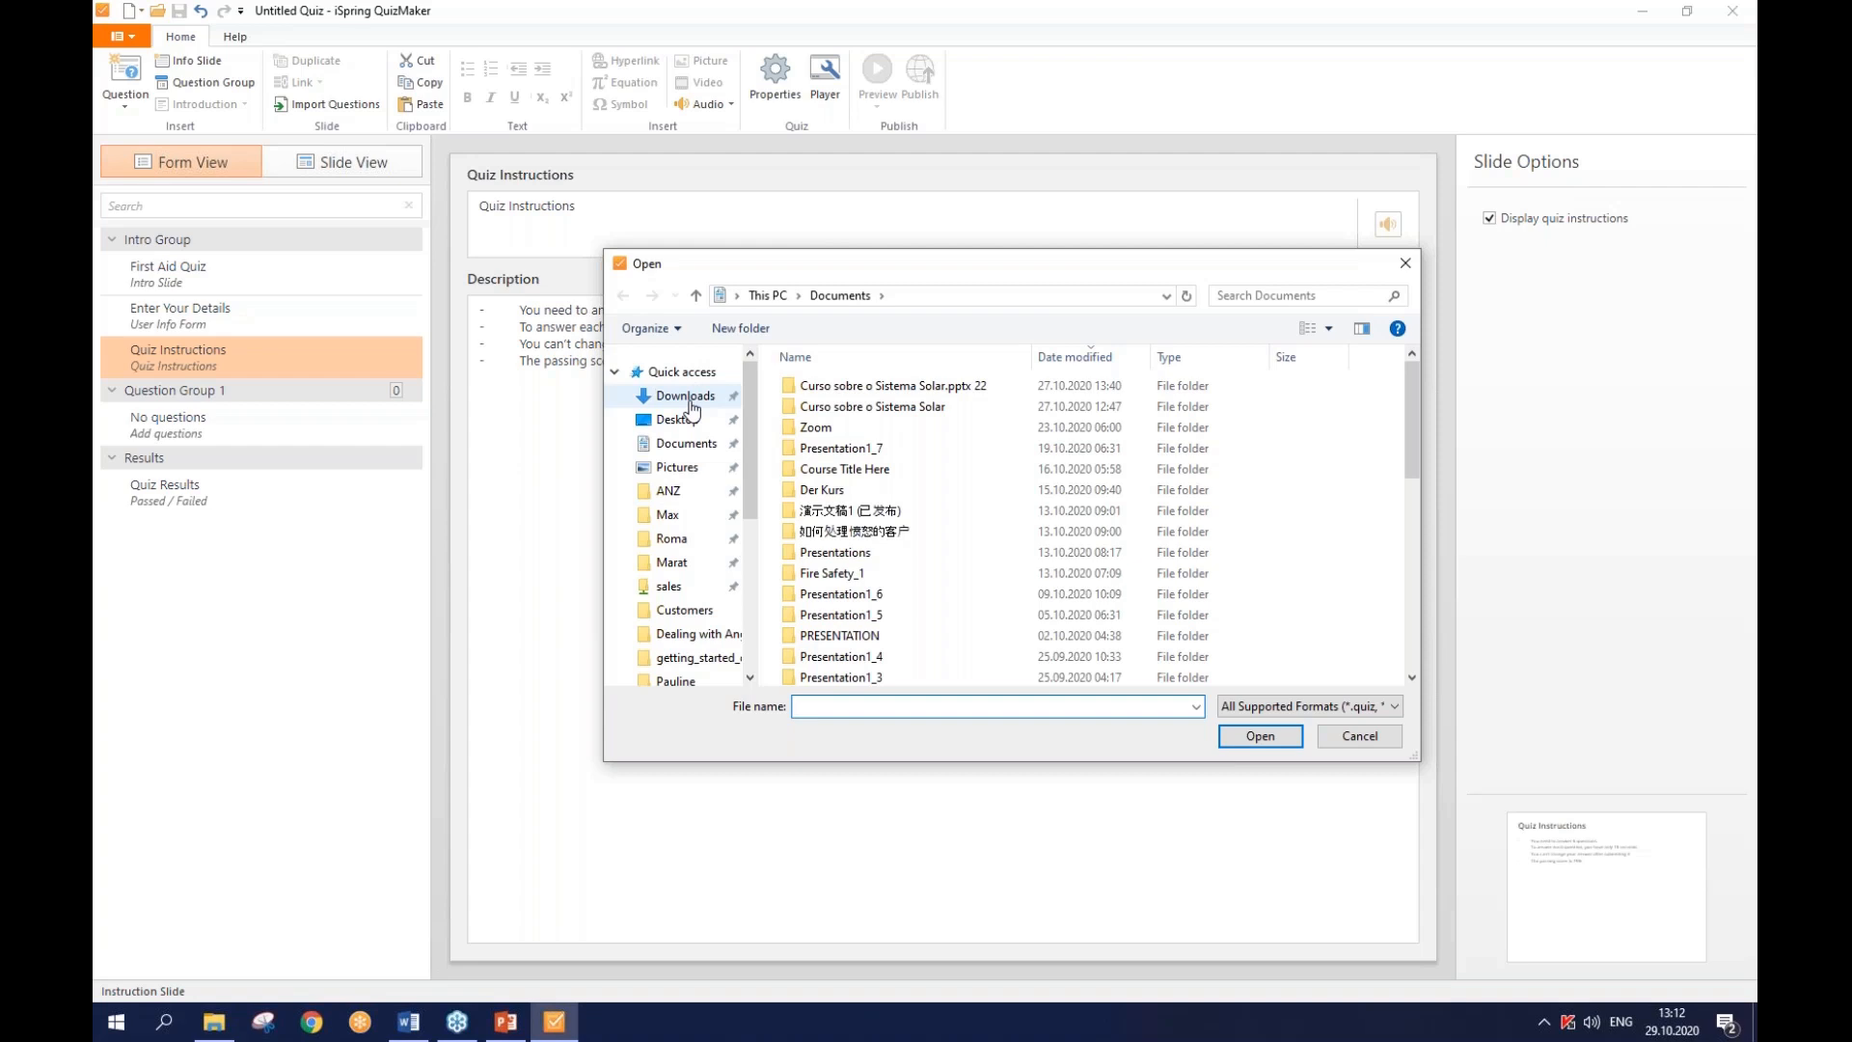
pyautogui.click(694, 425)
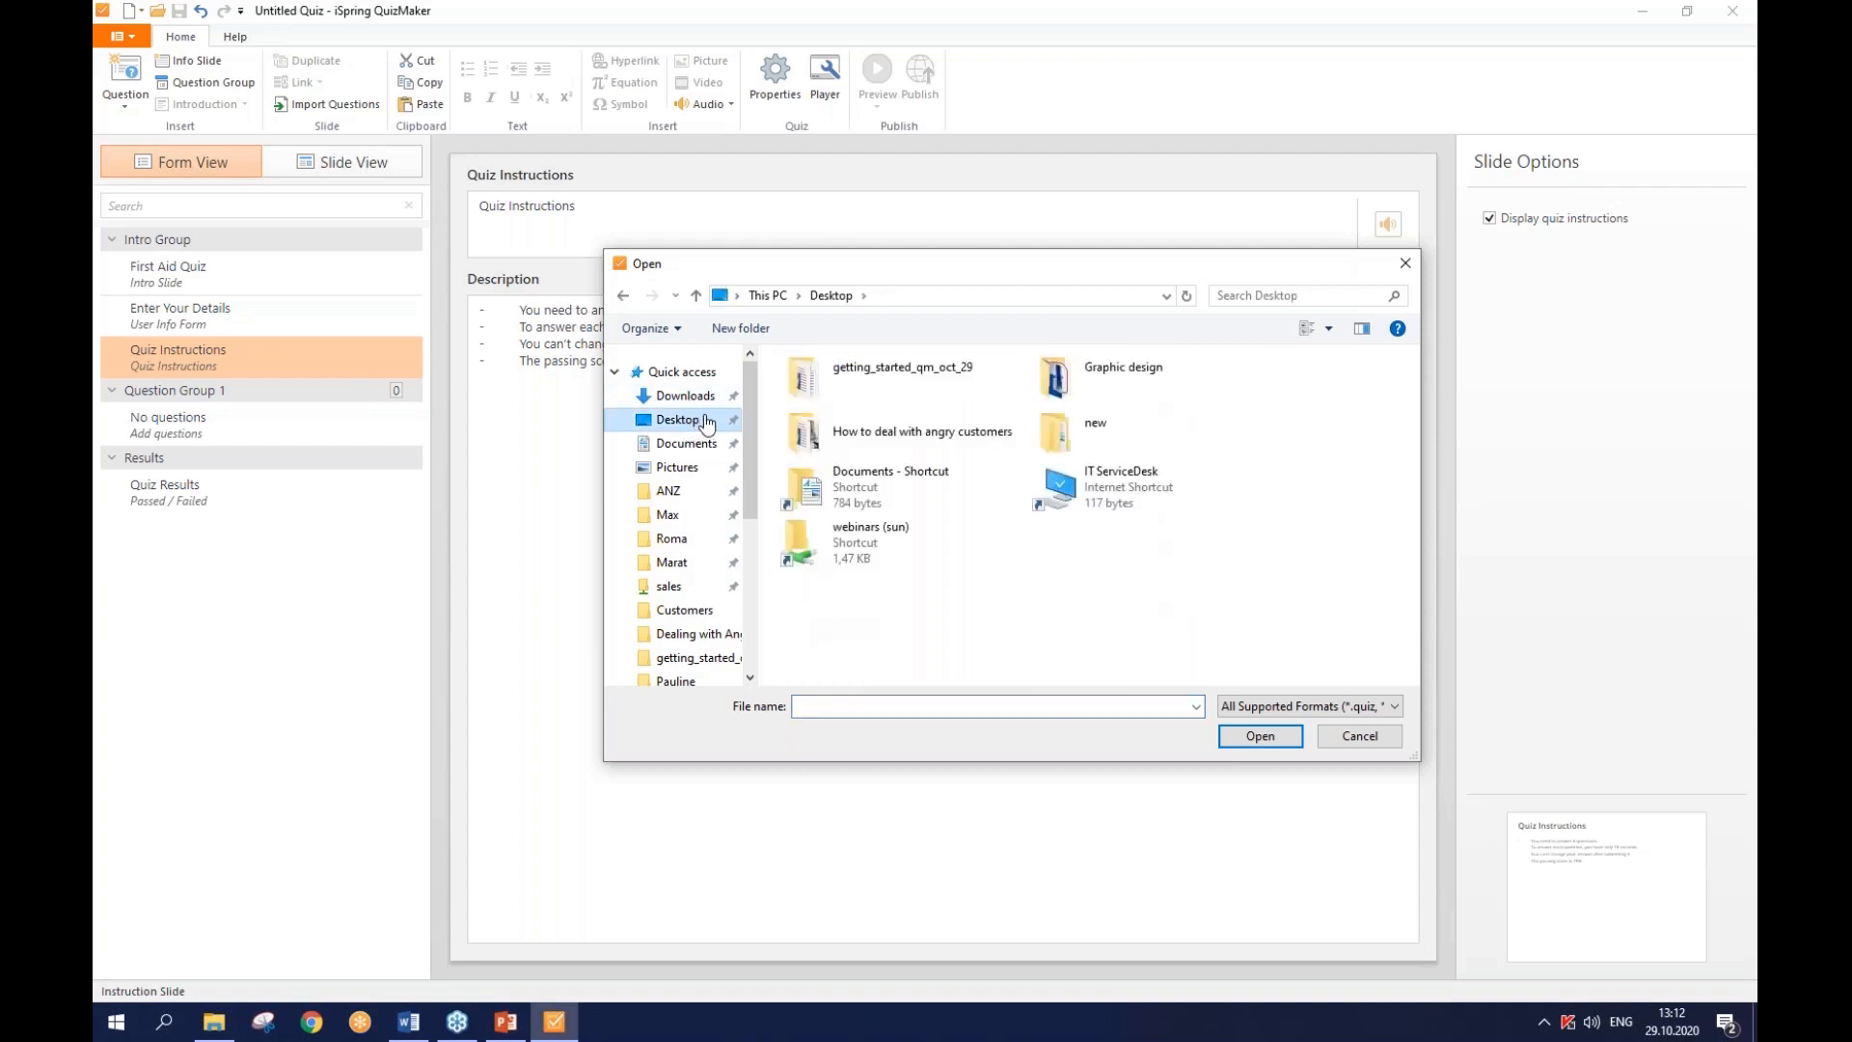
pyautogui.doubleClick(916, 384)
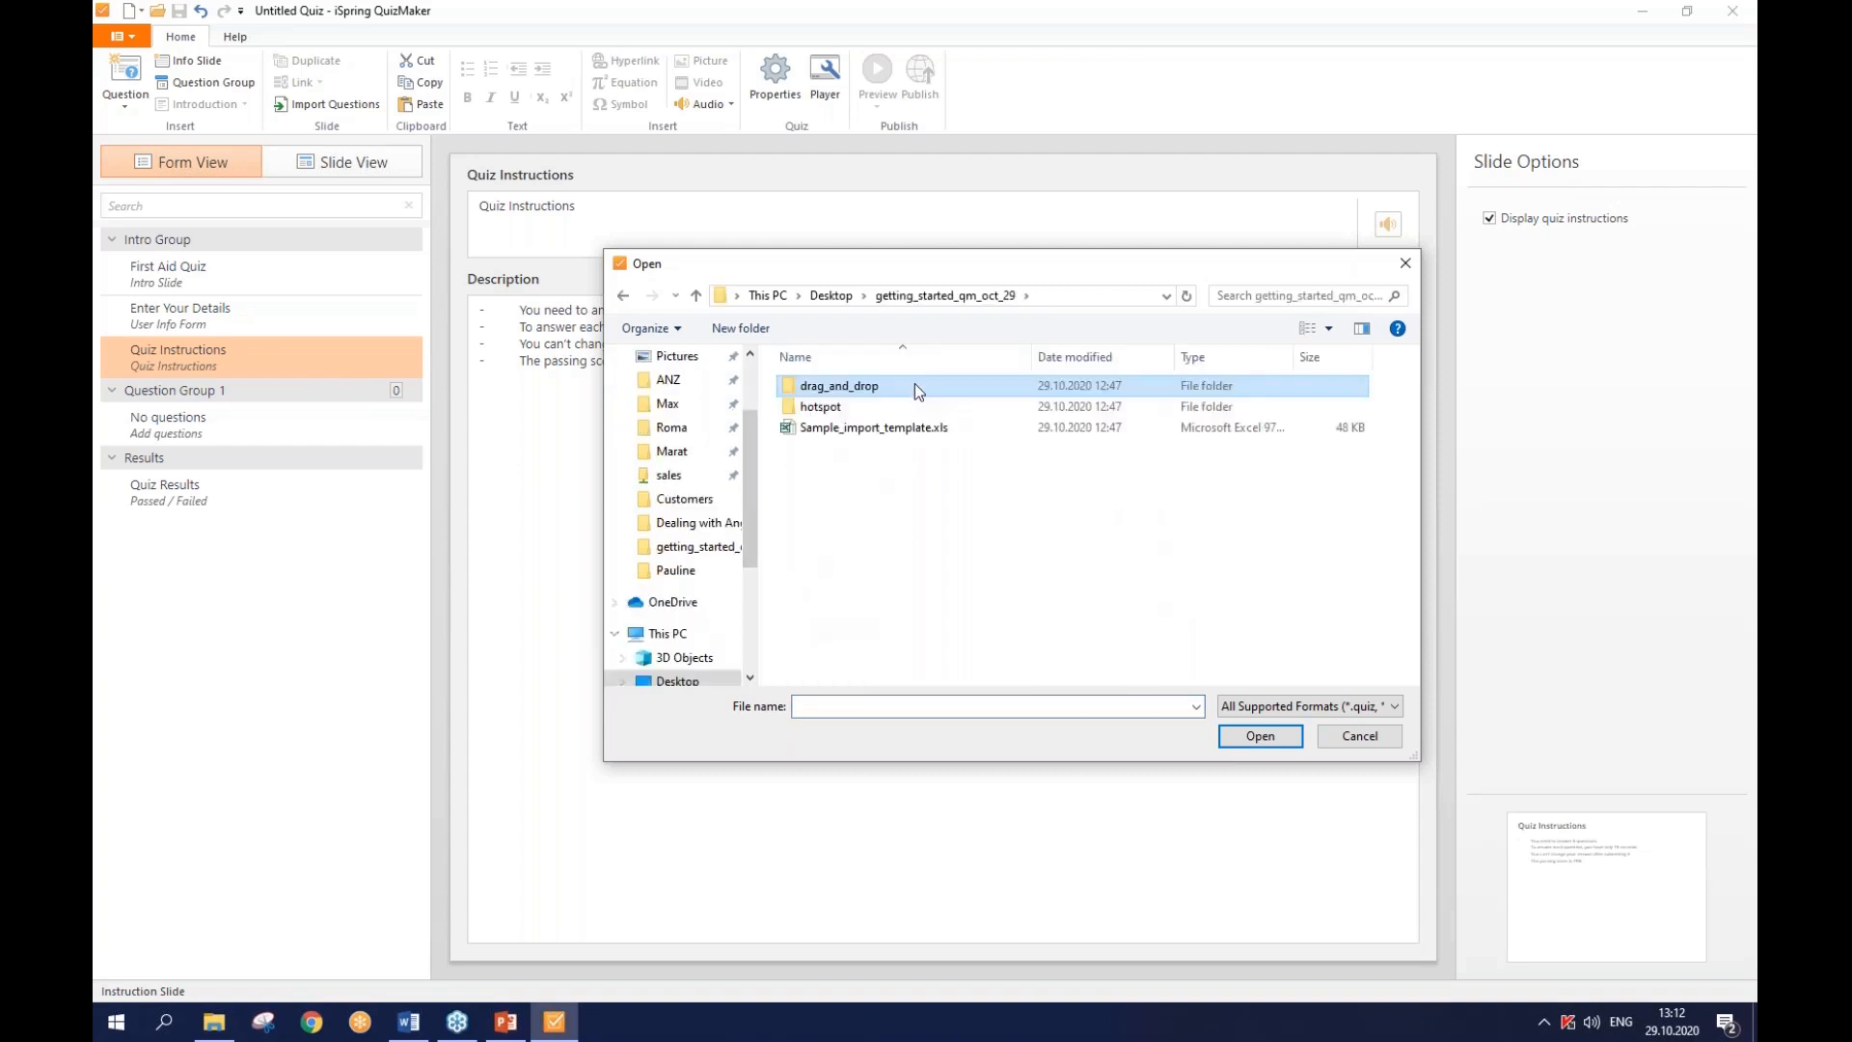
pyautogui.click(887, 428)
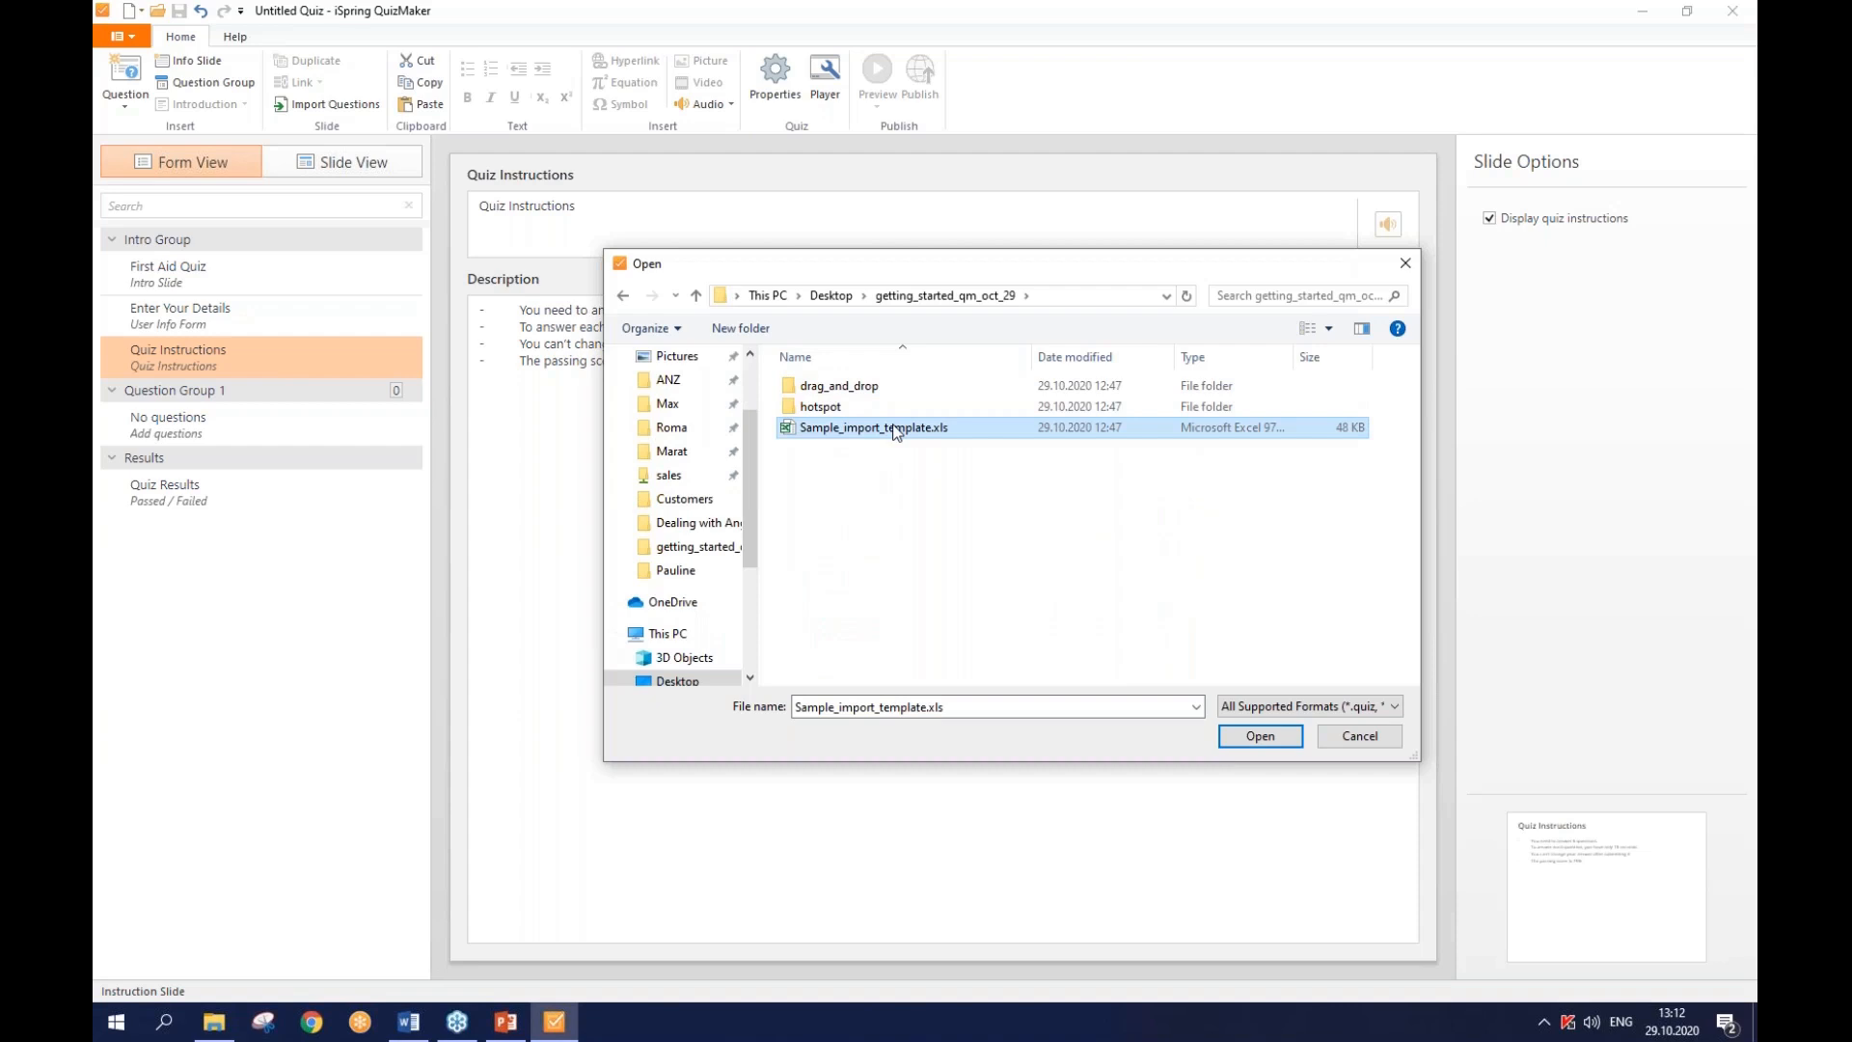
pyautogui.click(1269, 741)
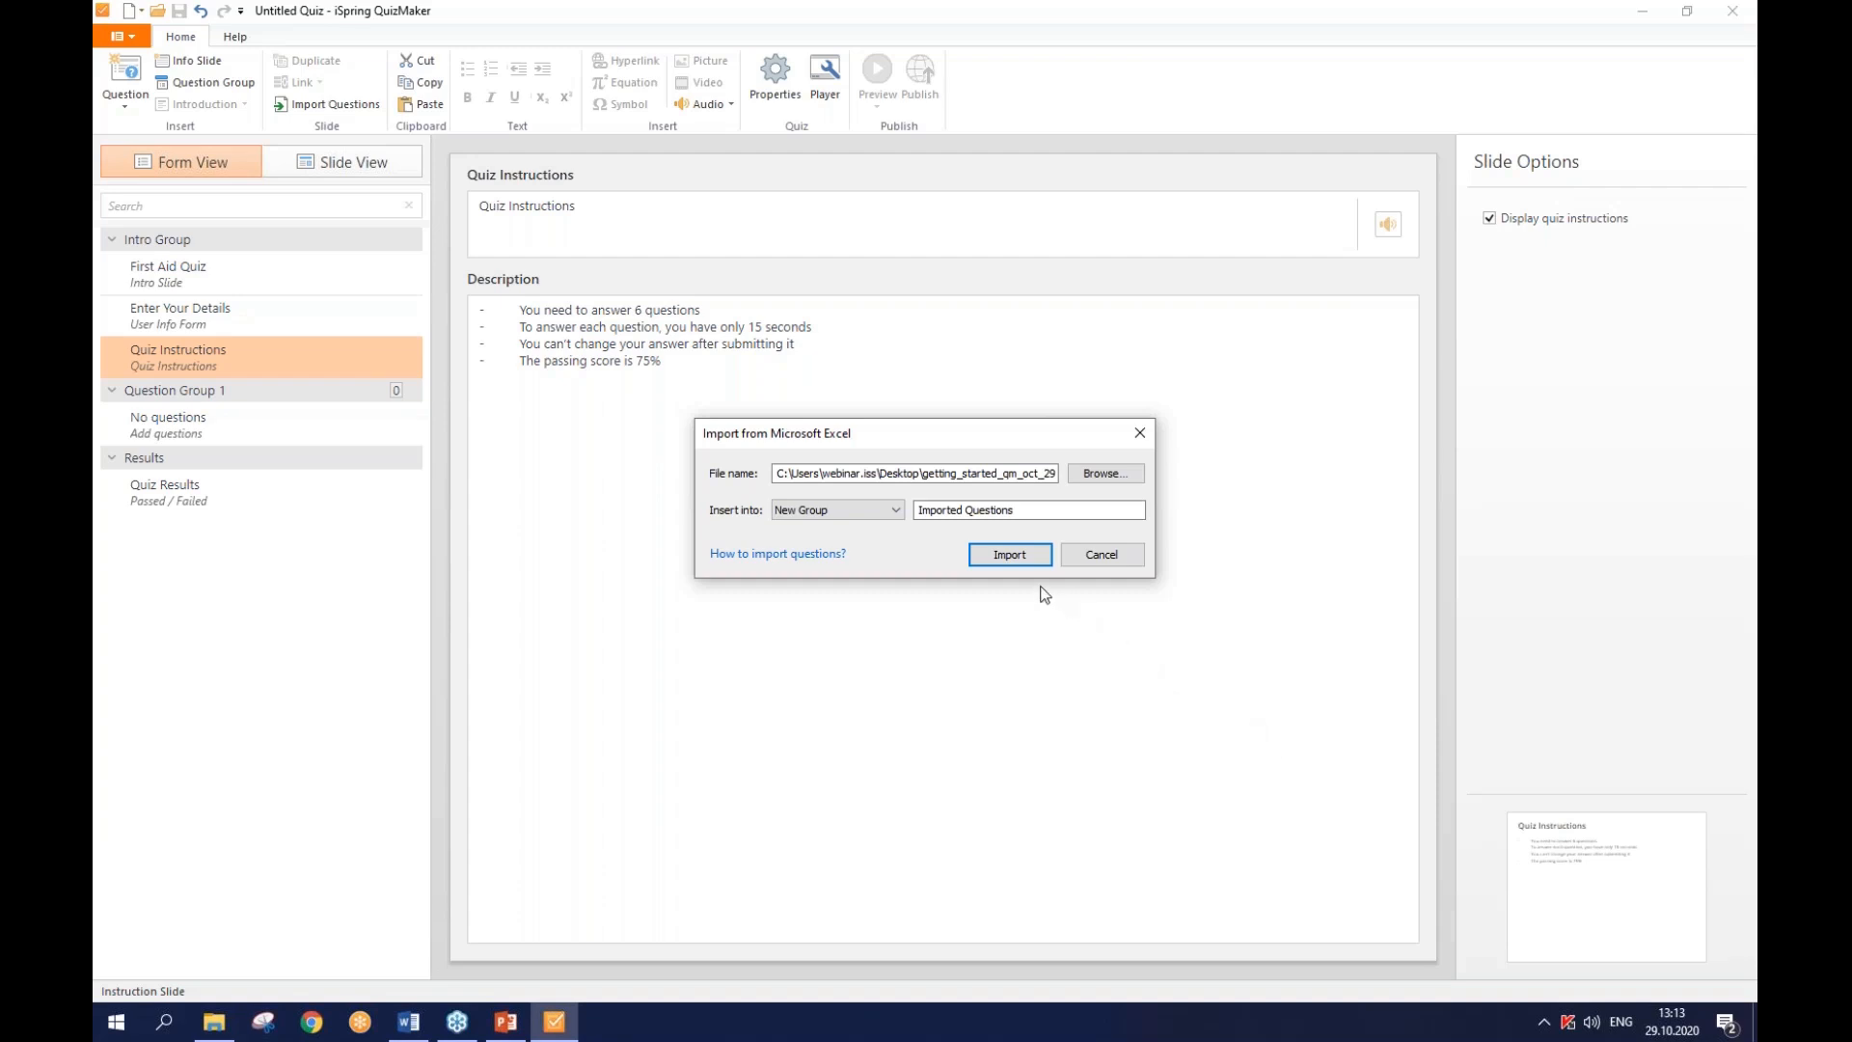
# - Keep New Group 'Imported Questions' as the destination and import the six spreadsheet questions
pyautogui.click(882, 512)
pyautogui.click(882, 511)
pyautogui.click(919, 510)
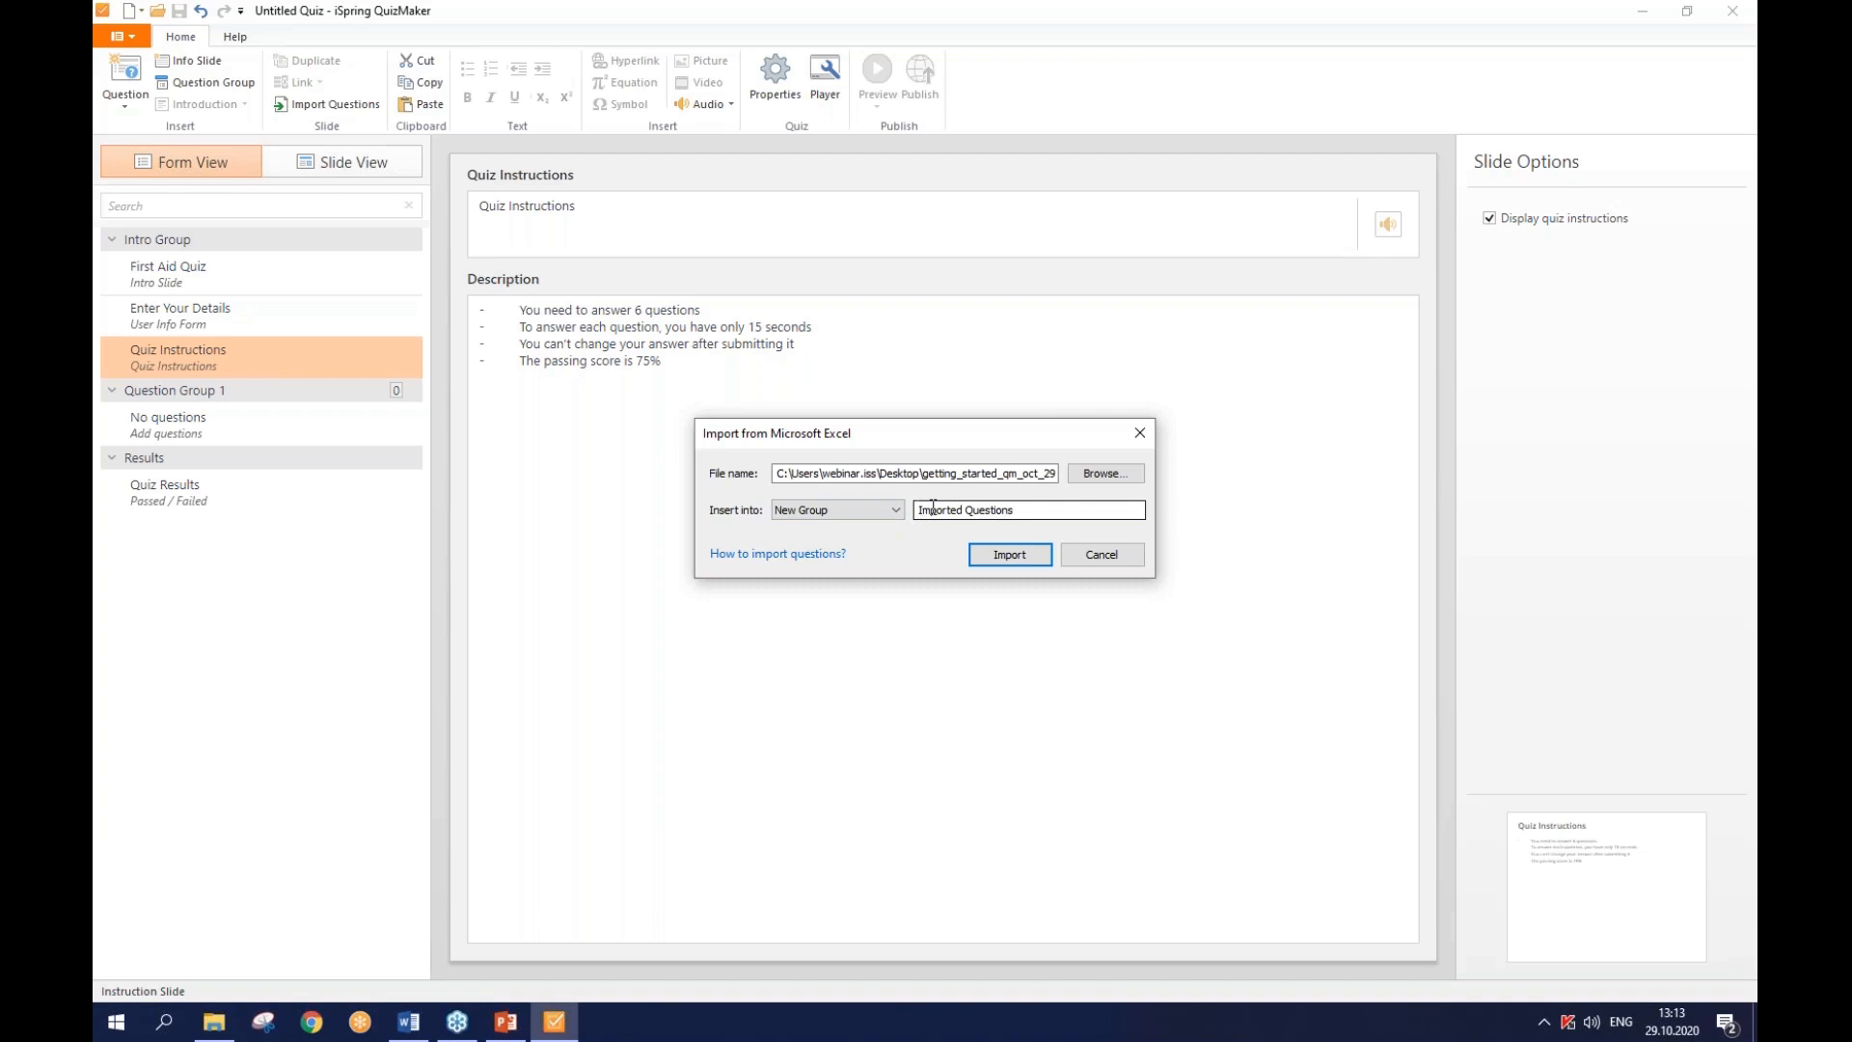
pyautogui.click(1008, 558)
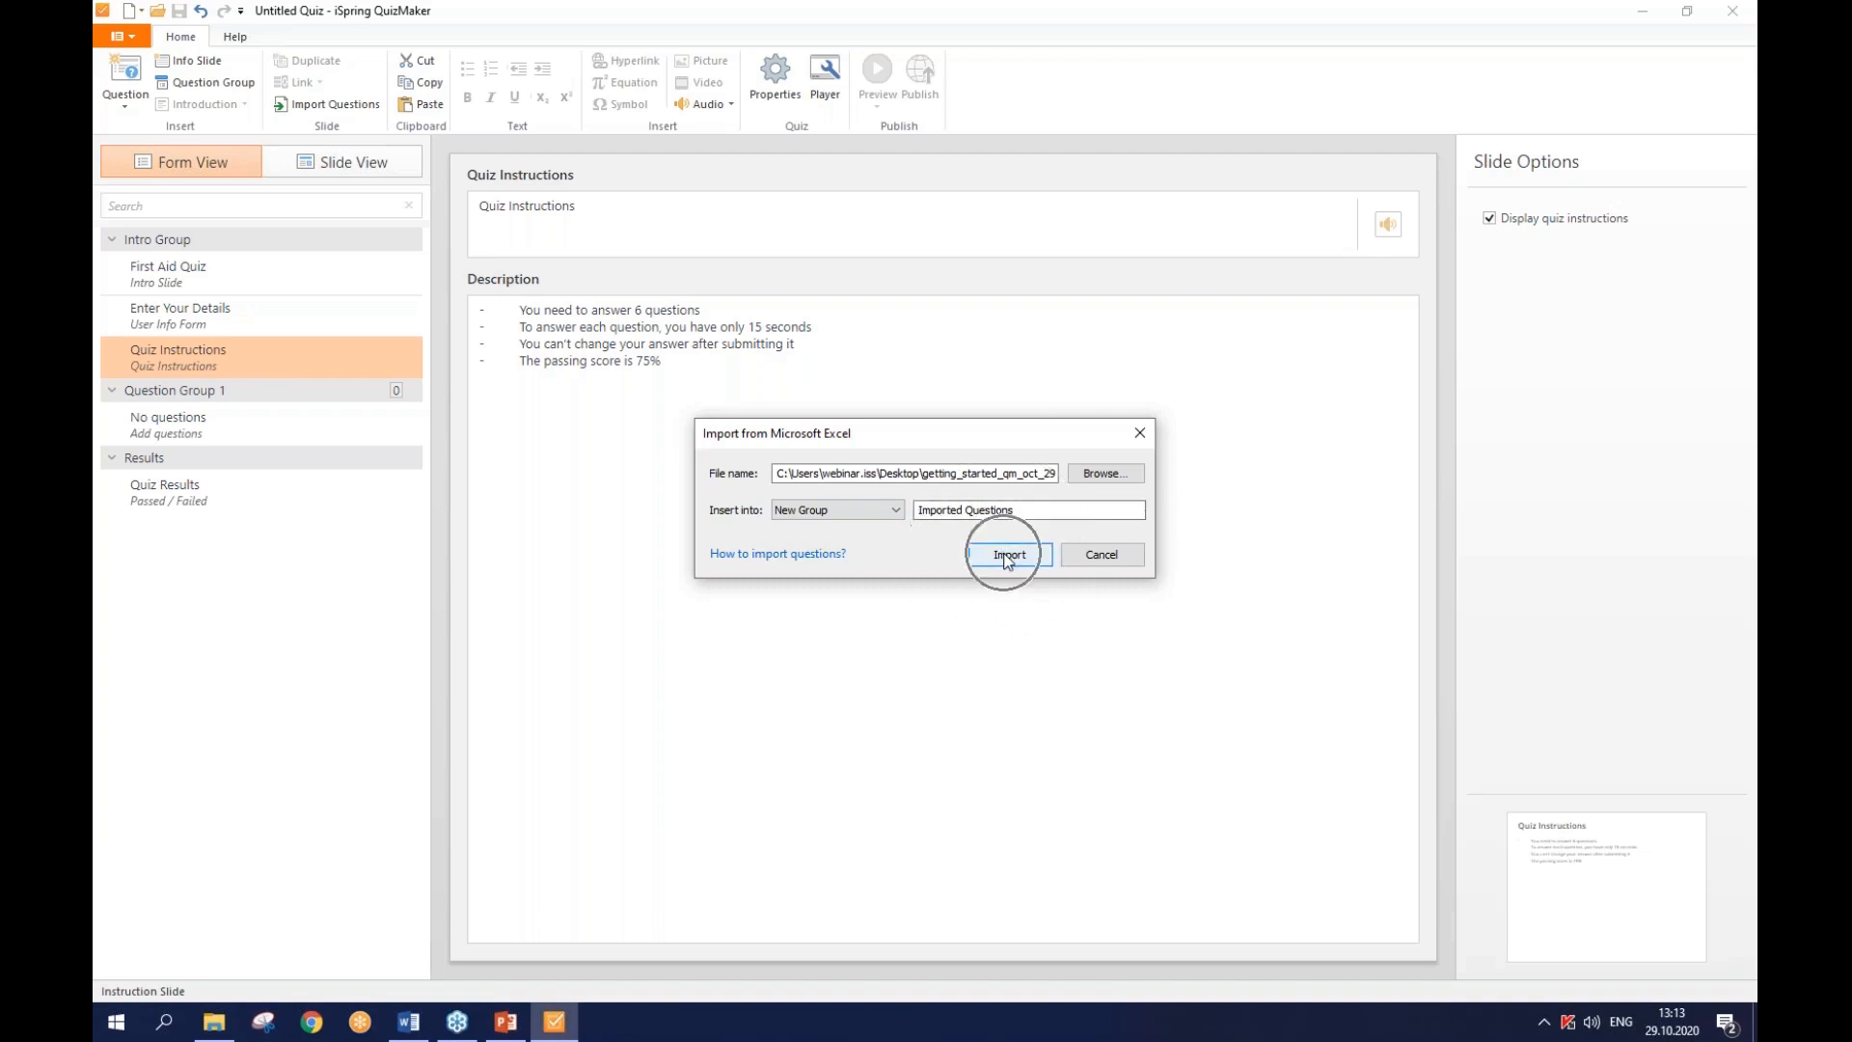
pyautogui.click(1008, 558)
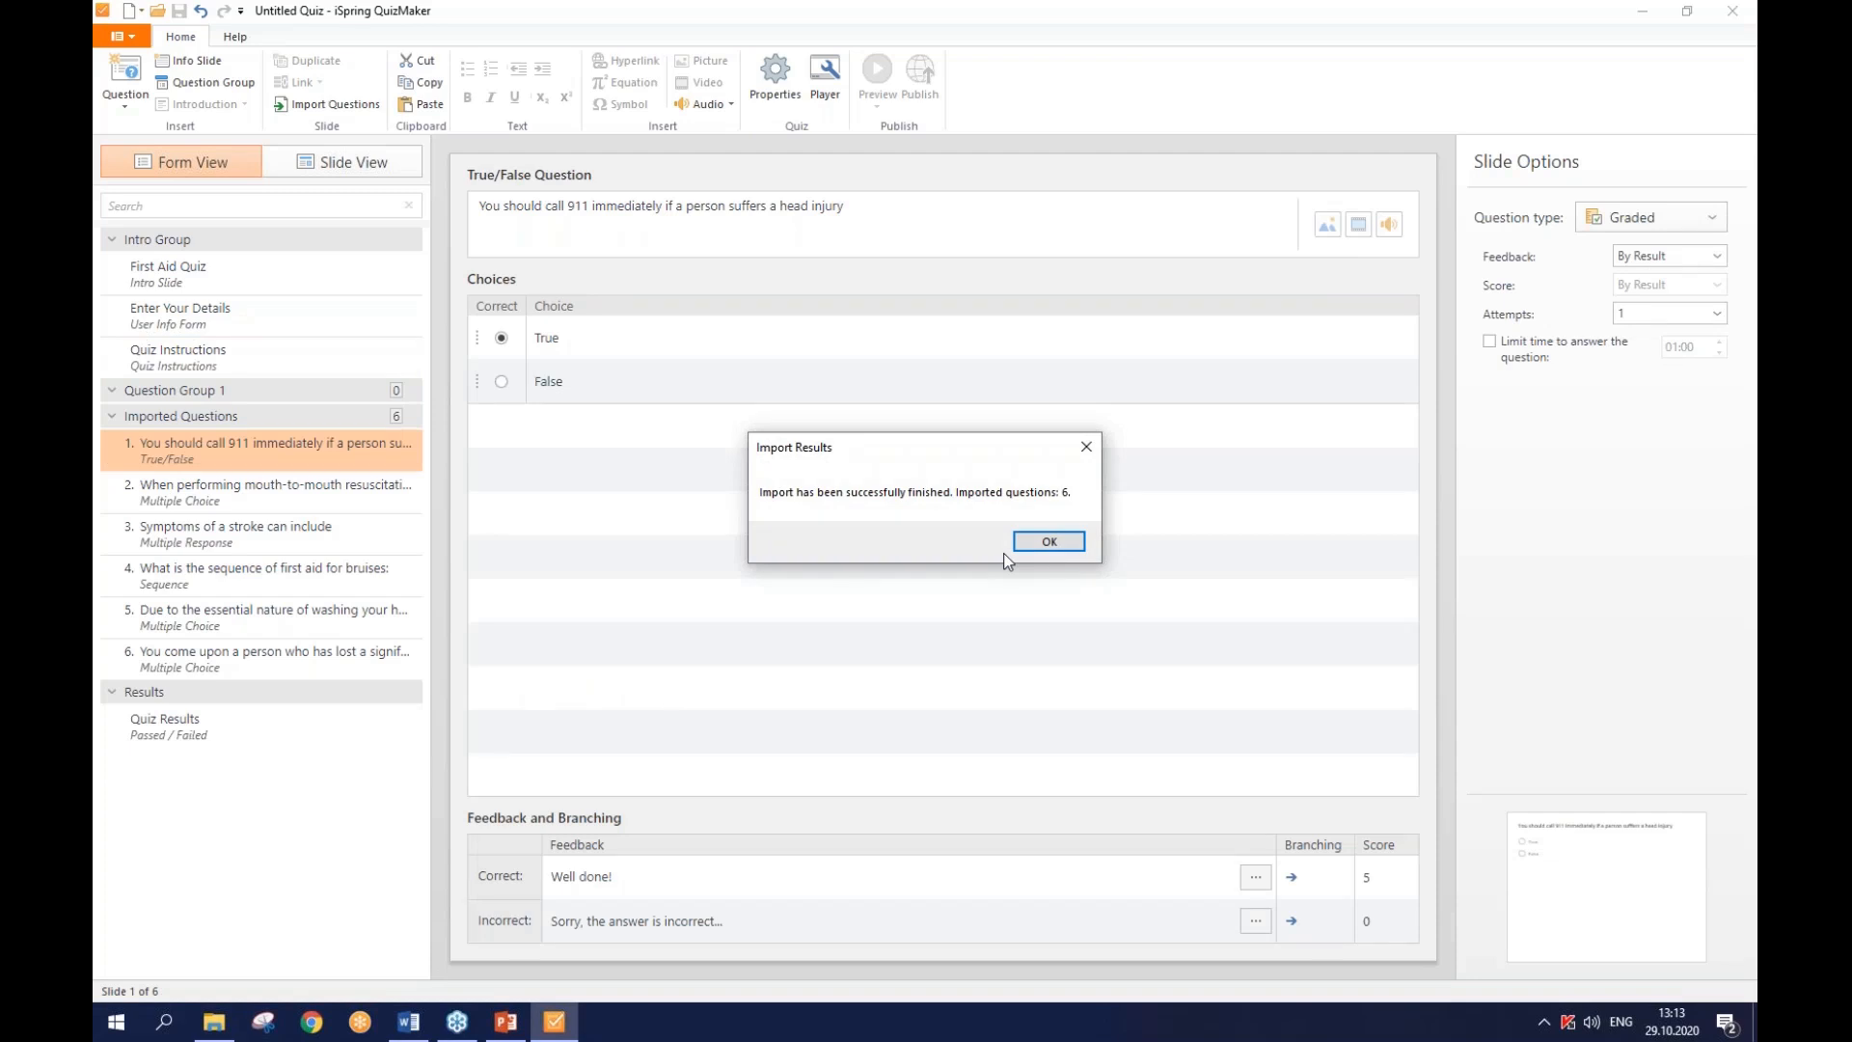
# - Close the Import Results report confirming six imported questions
pyautogui.click(1062, 546)
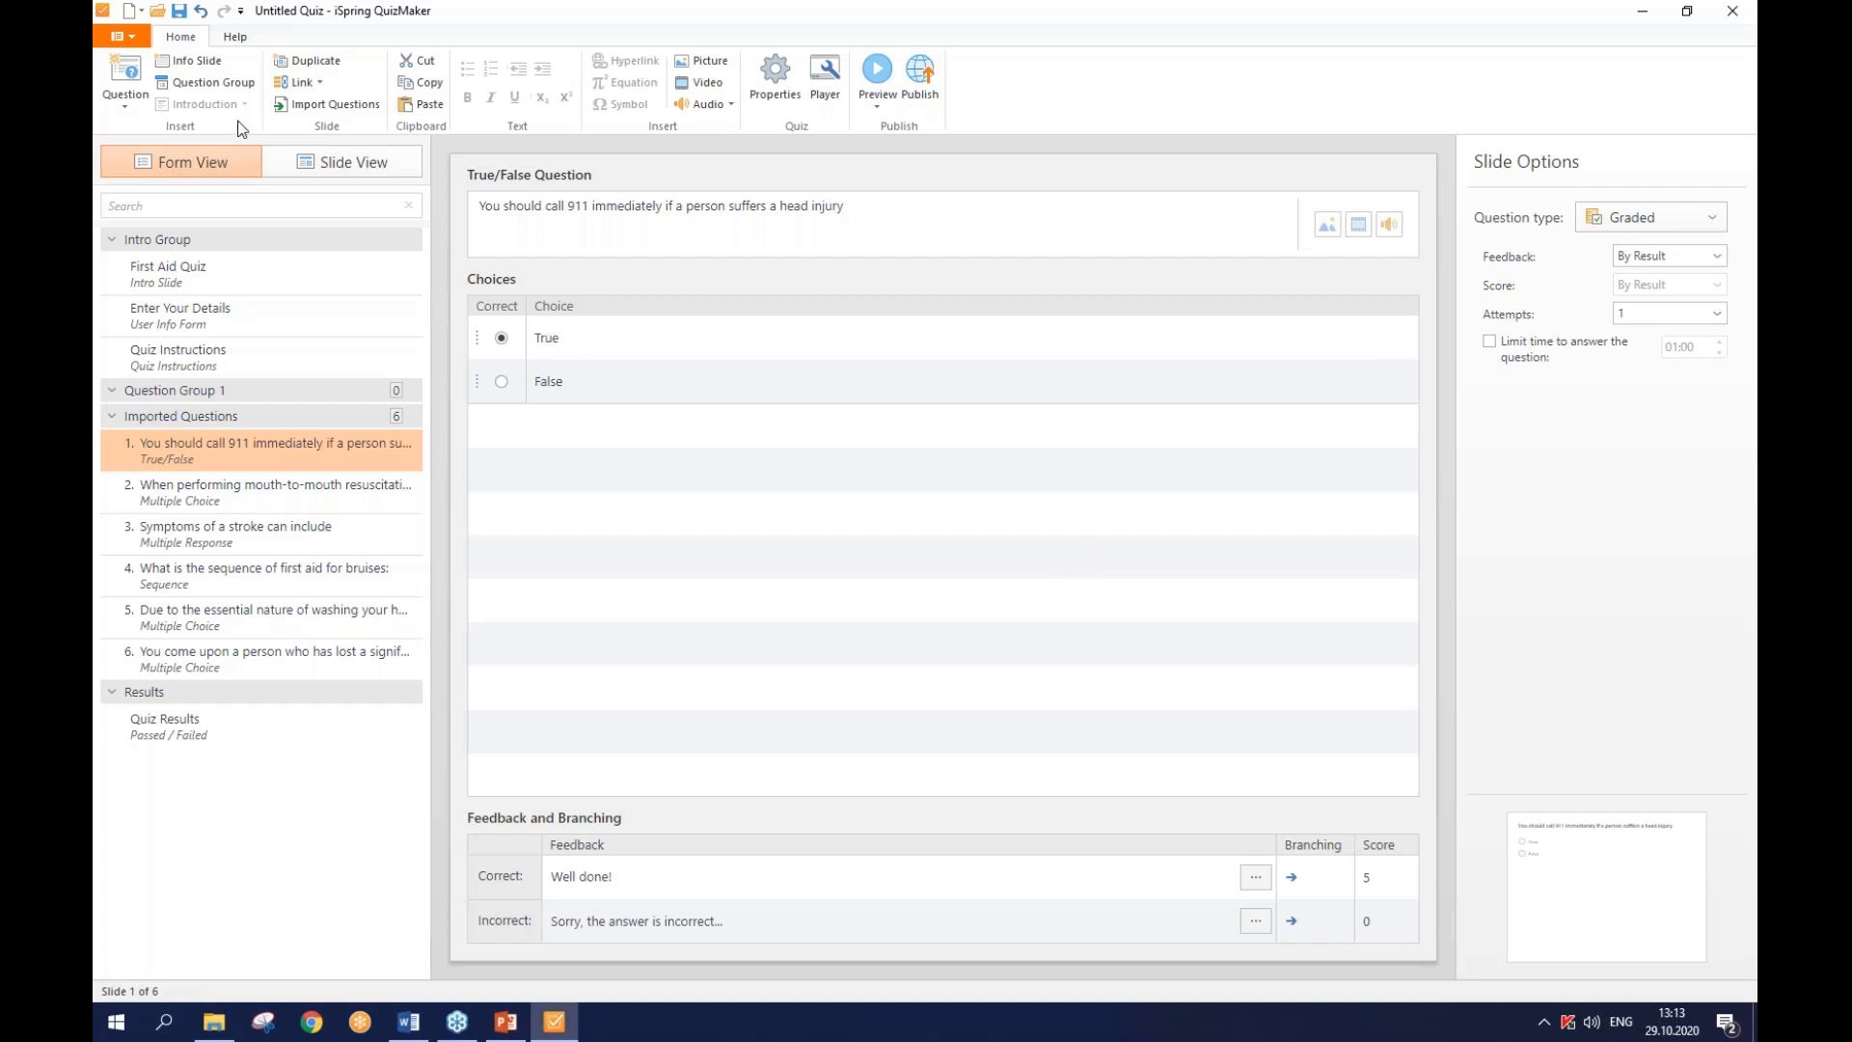
pyautogui.click(221, 85)
# - Turn on random question selection for Imported Questions, drawing 4 of its 6
pyautogui.click(253, 418)
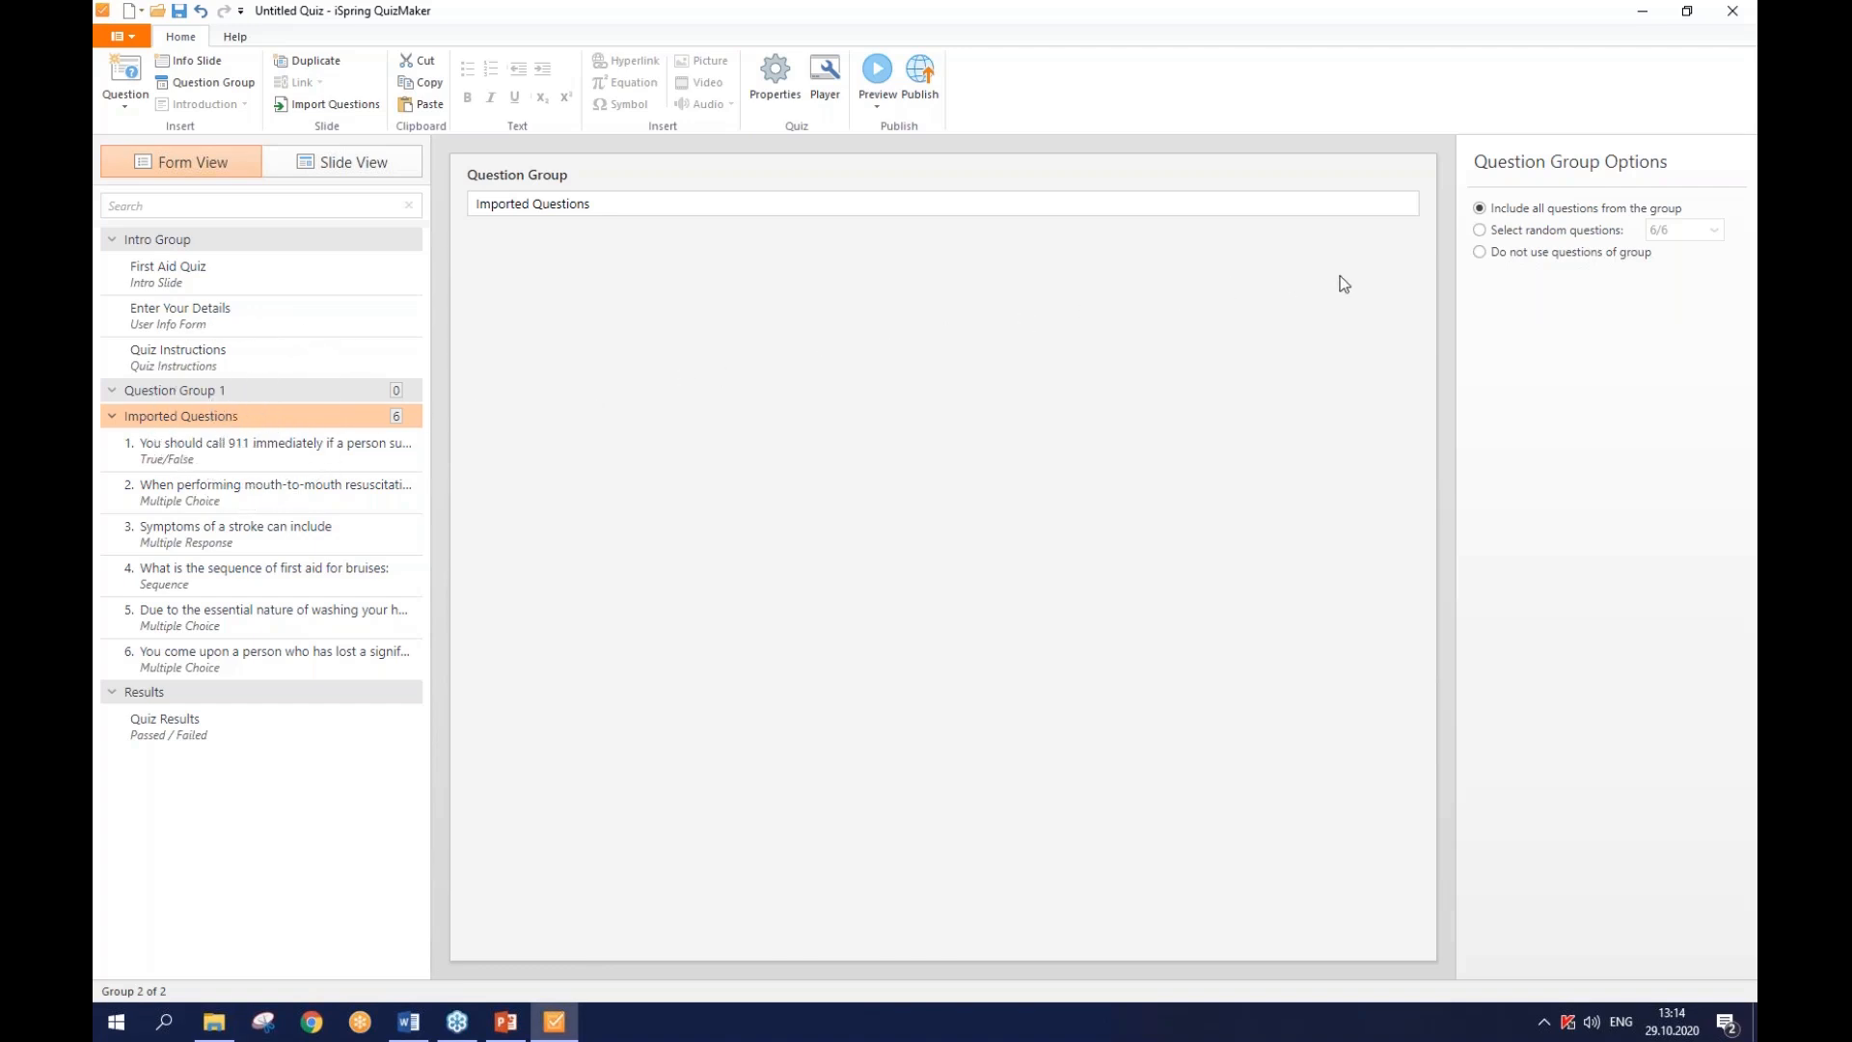
pyautogui.click(1505, 236)
pyautogui.click(1699, 240)
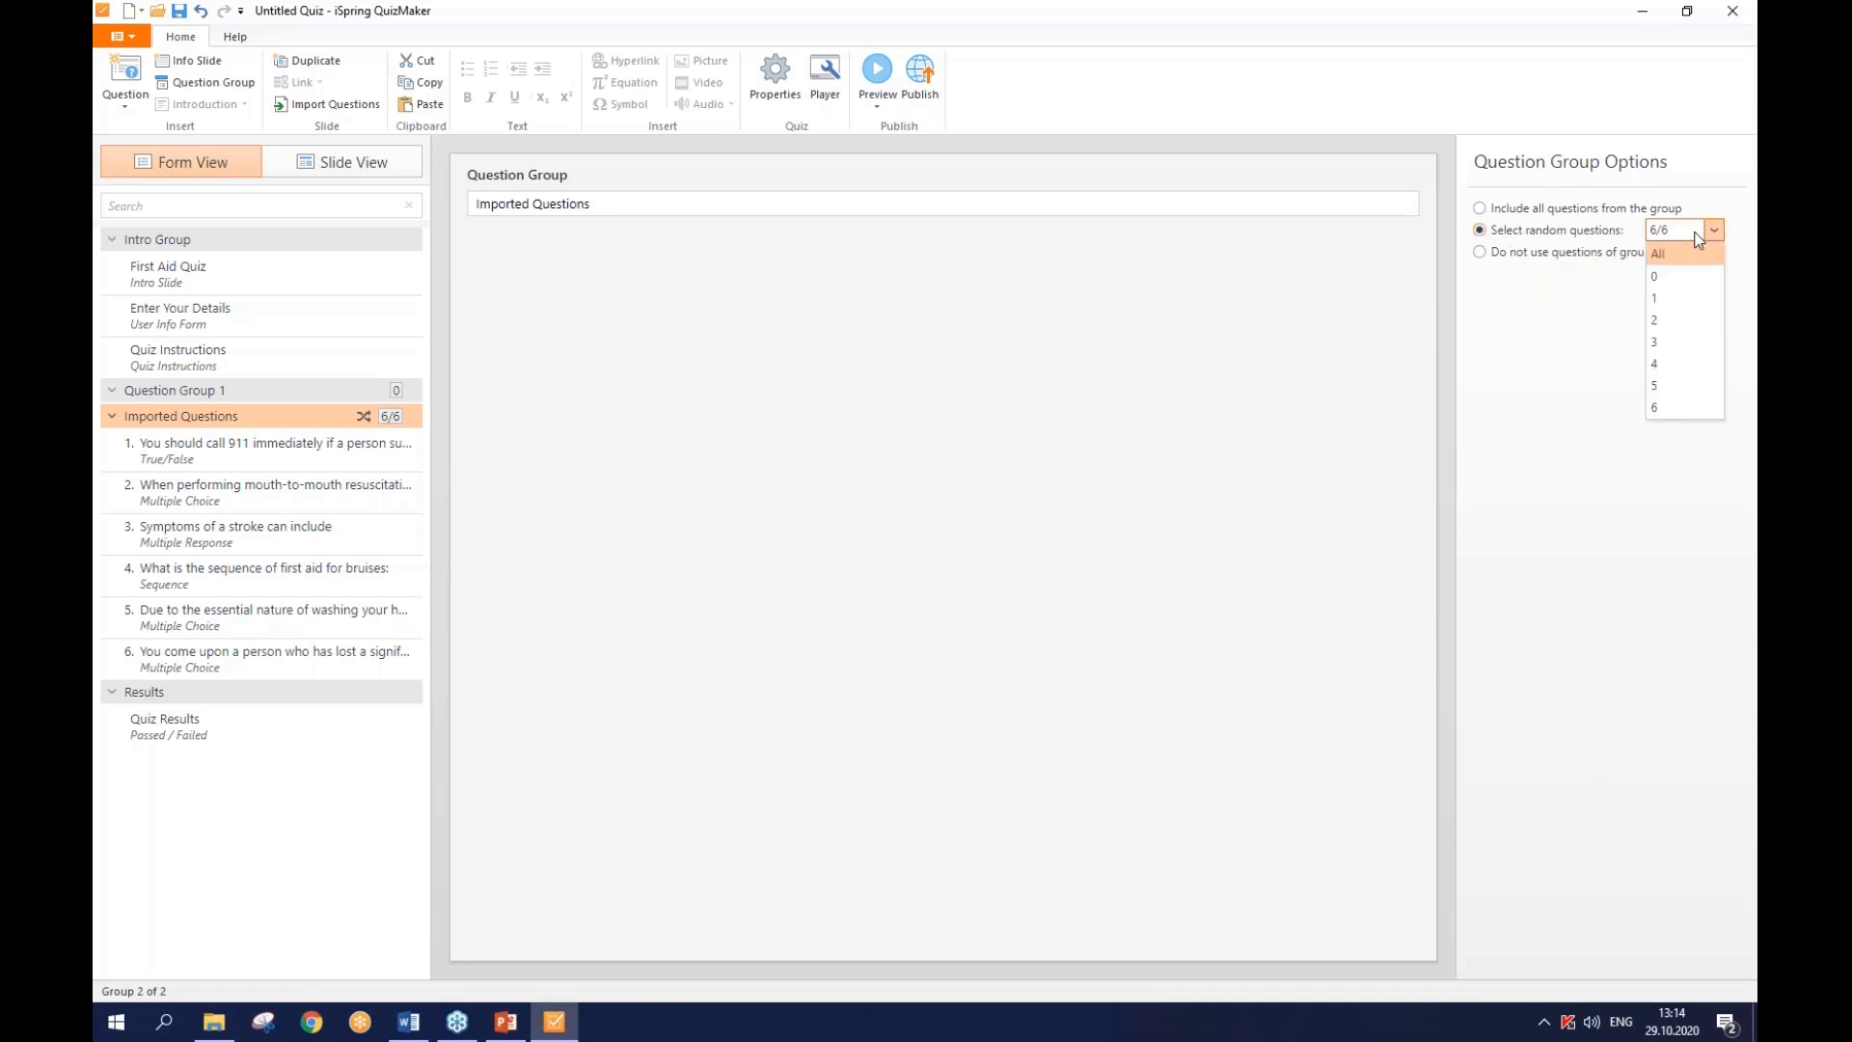
pyautogui.click(1668, 366)
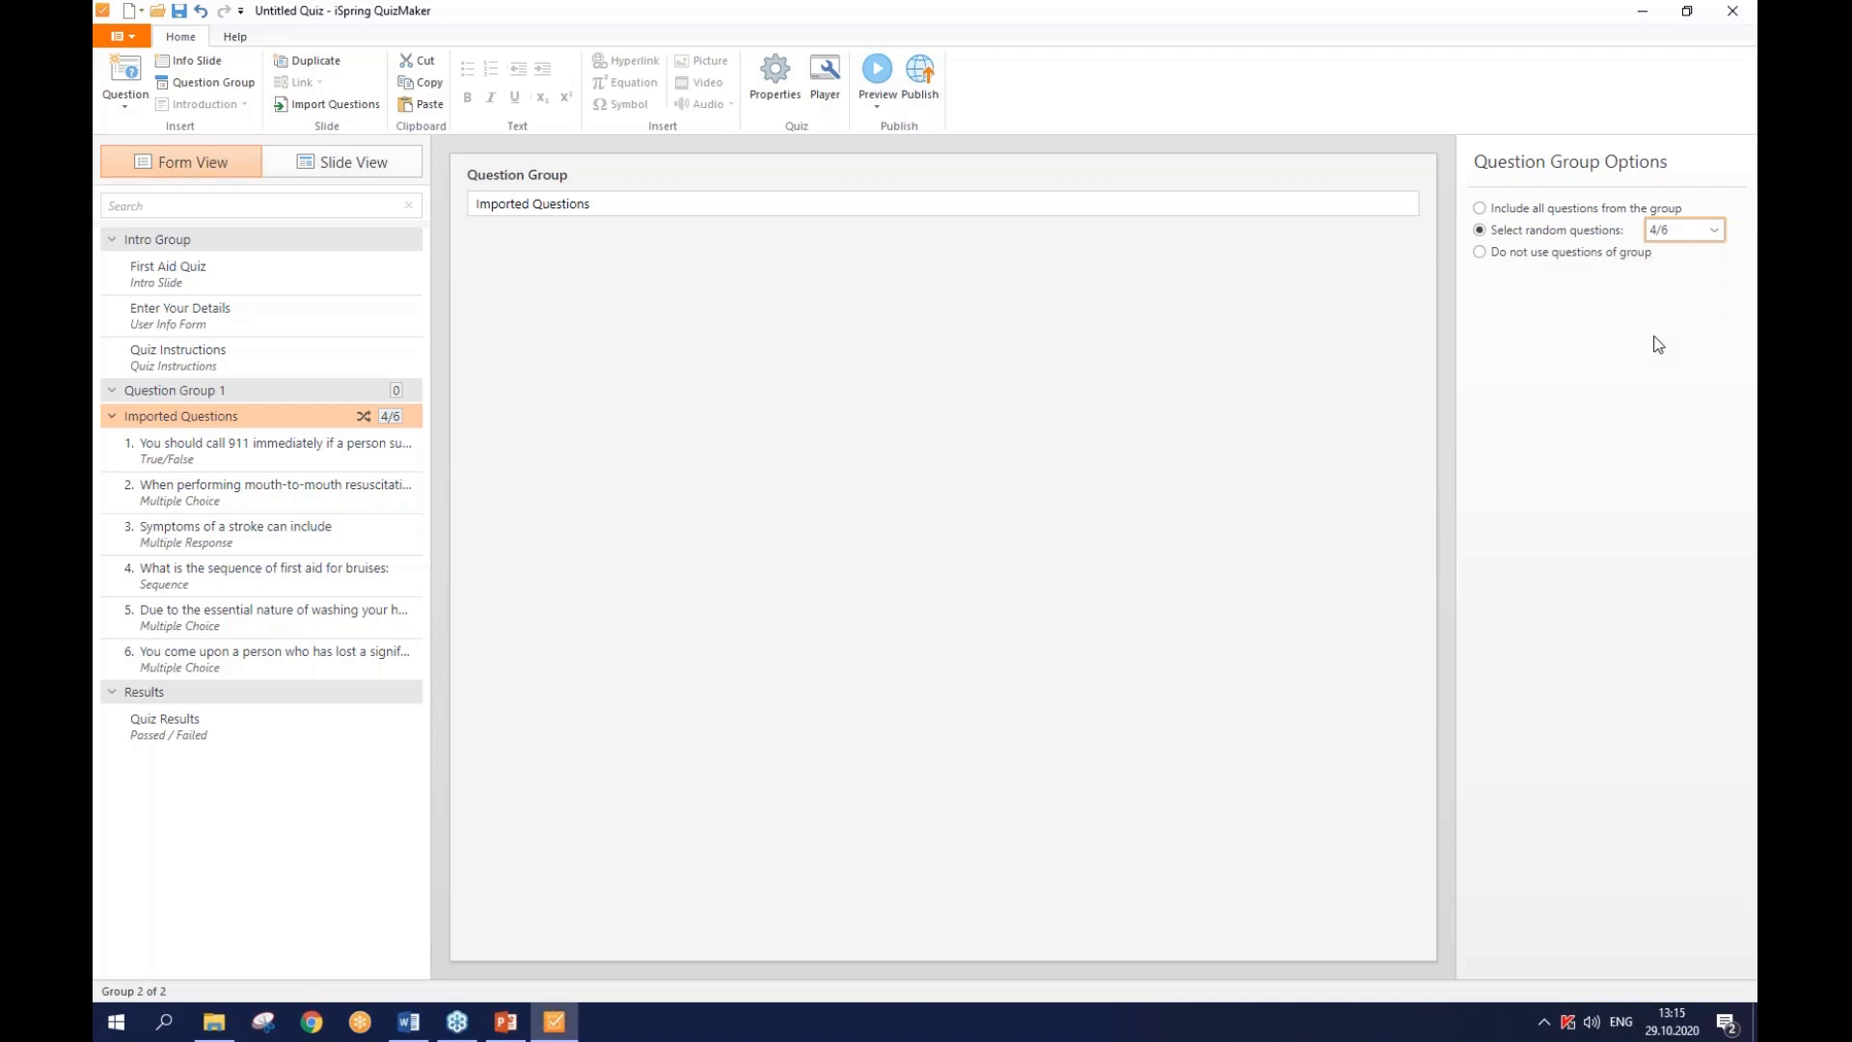
# - Replace the group name 'Question Group 1' with 'Group 1'
pyautogui.click(340, 388)
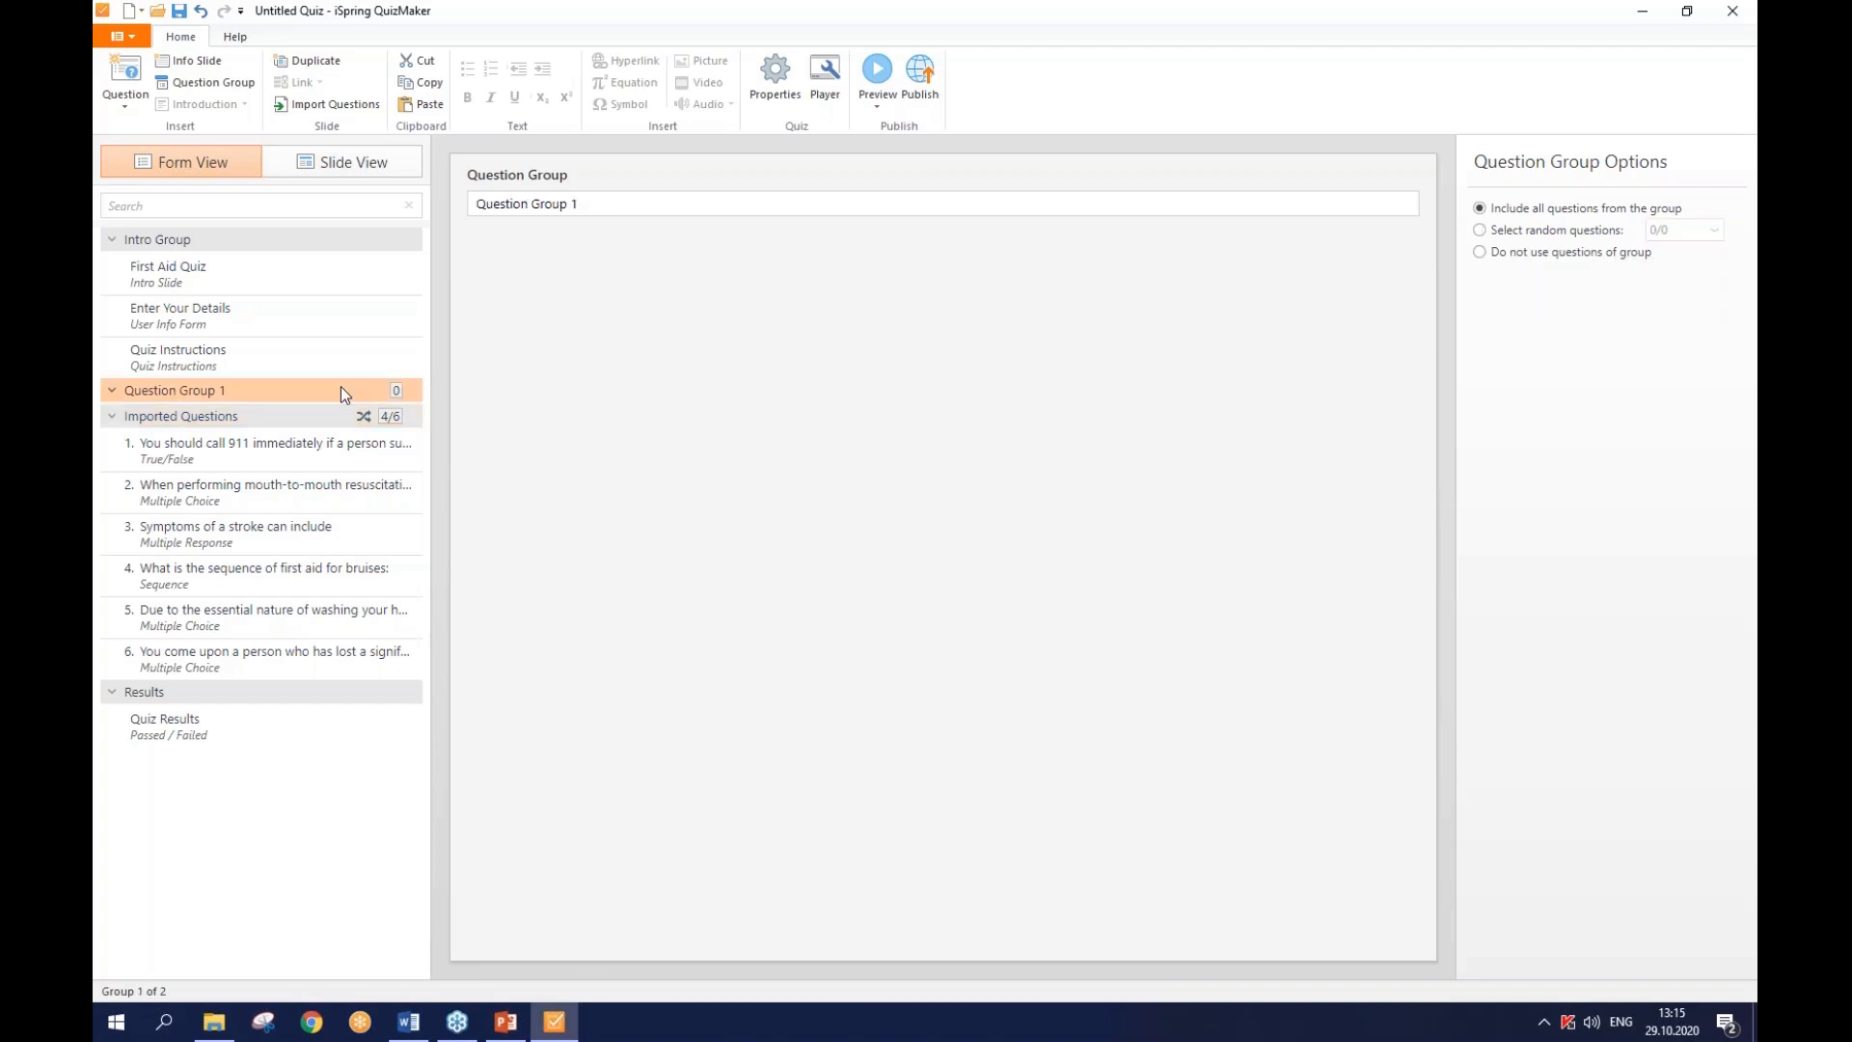
pyautogui.moveTo(599, 204); pyautogui.dragTo(473, 202)
pyautogui.write('G')
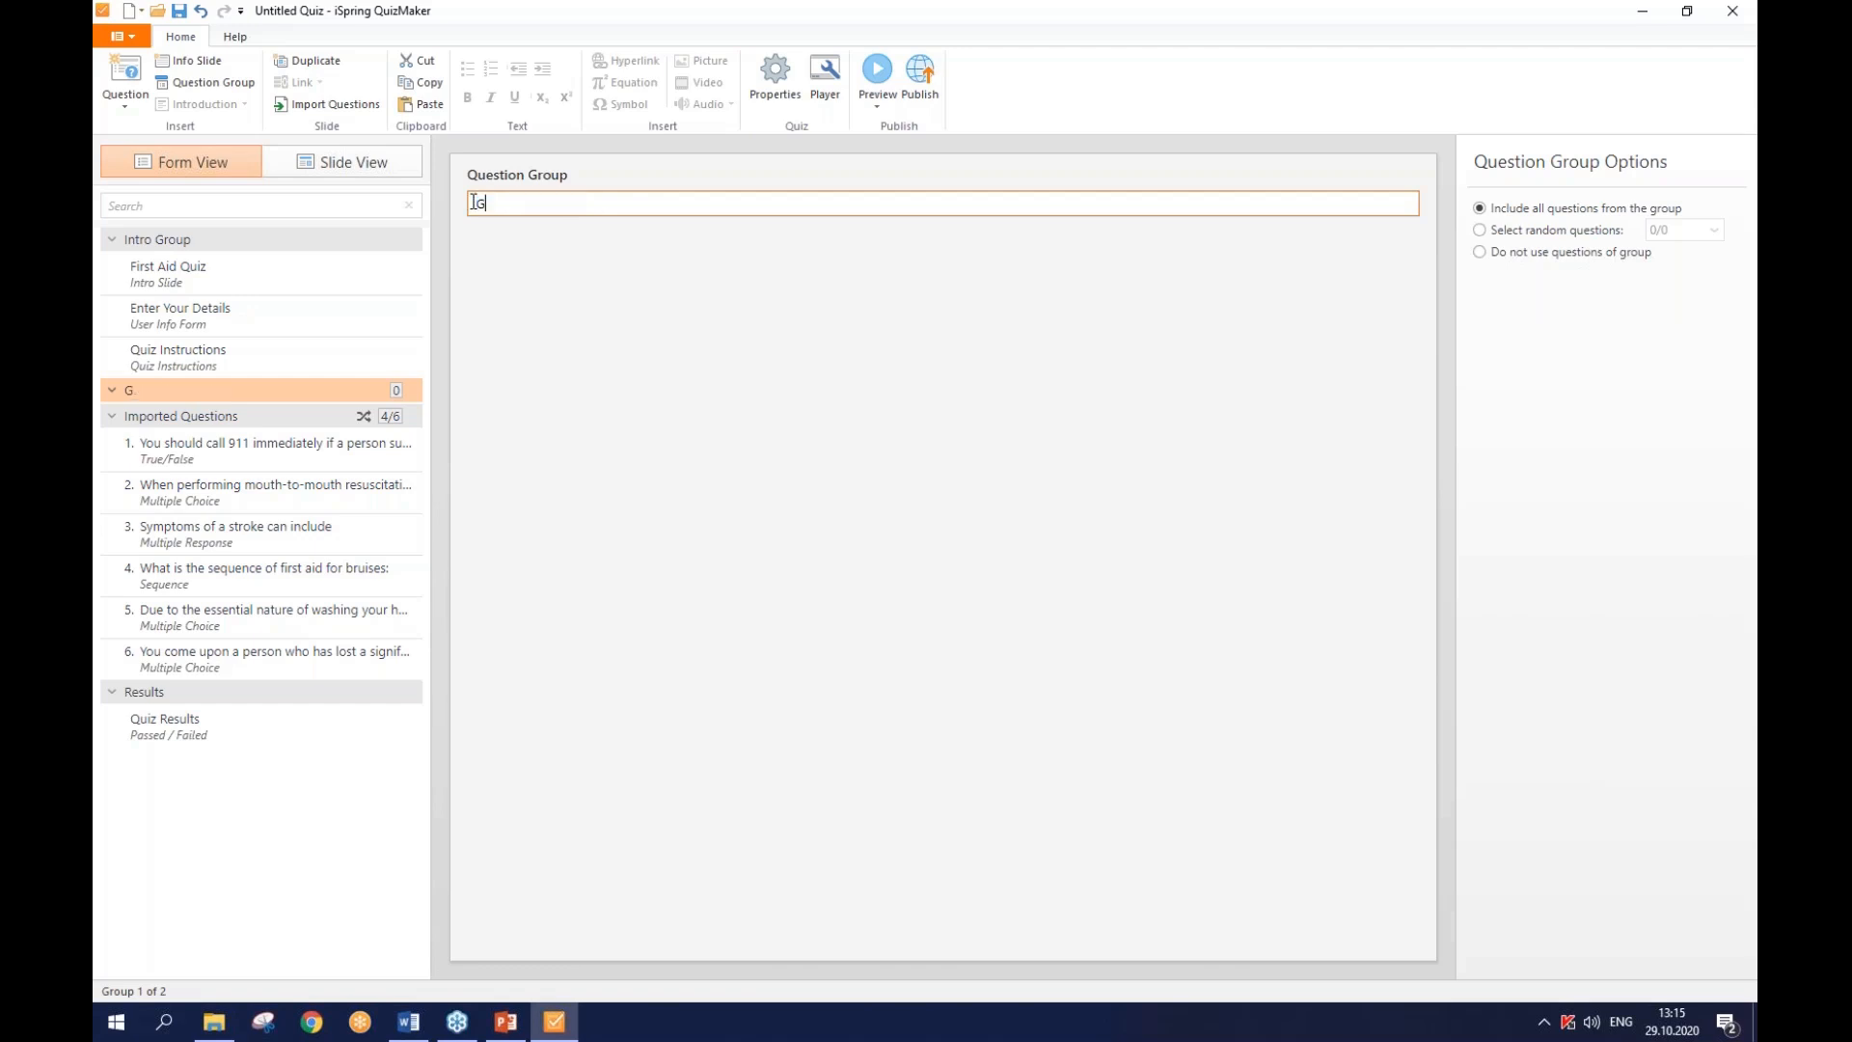
pyautogui.write('roup 1')
# - Add a Drag and Drop question to Group 1 asking what material can serve as a splint, and open its slide
pyautogui.click(140, 115)
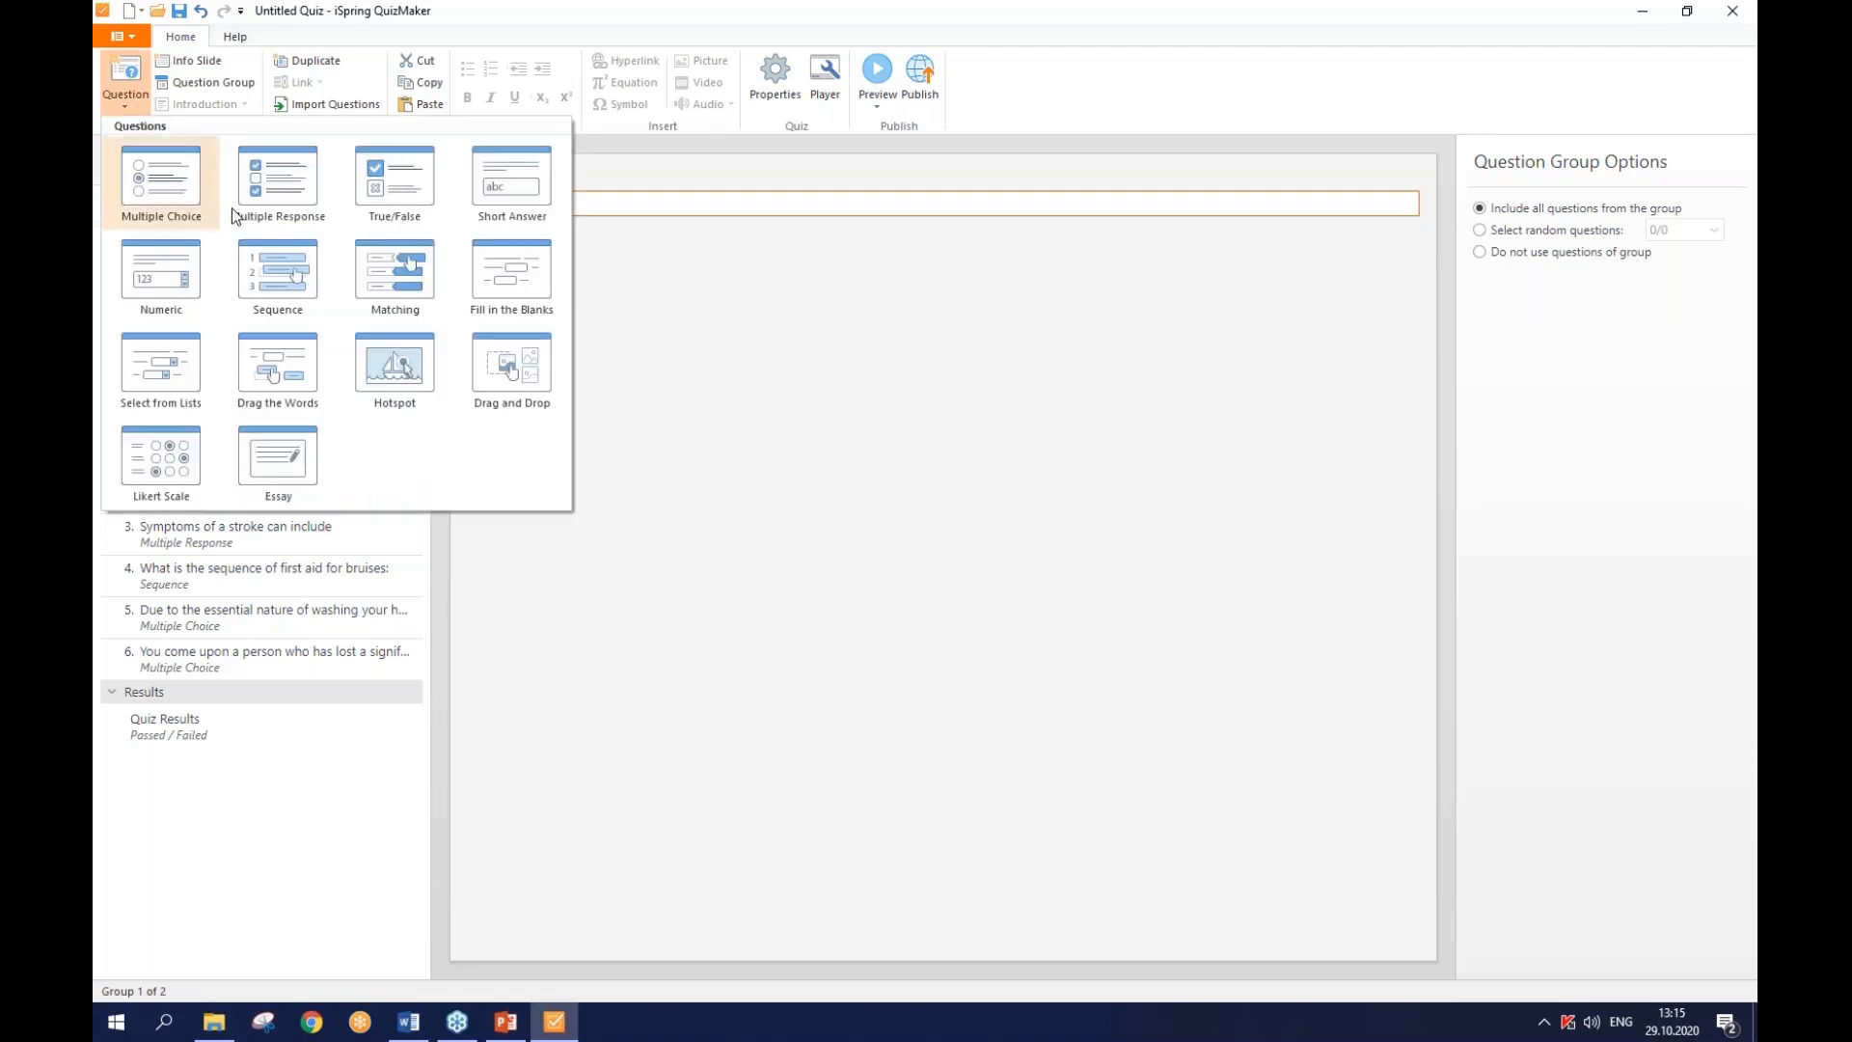
pyautogui.click(521, 376)
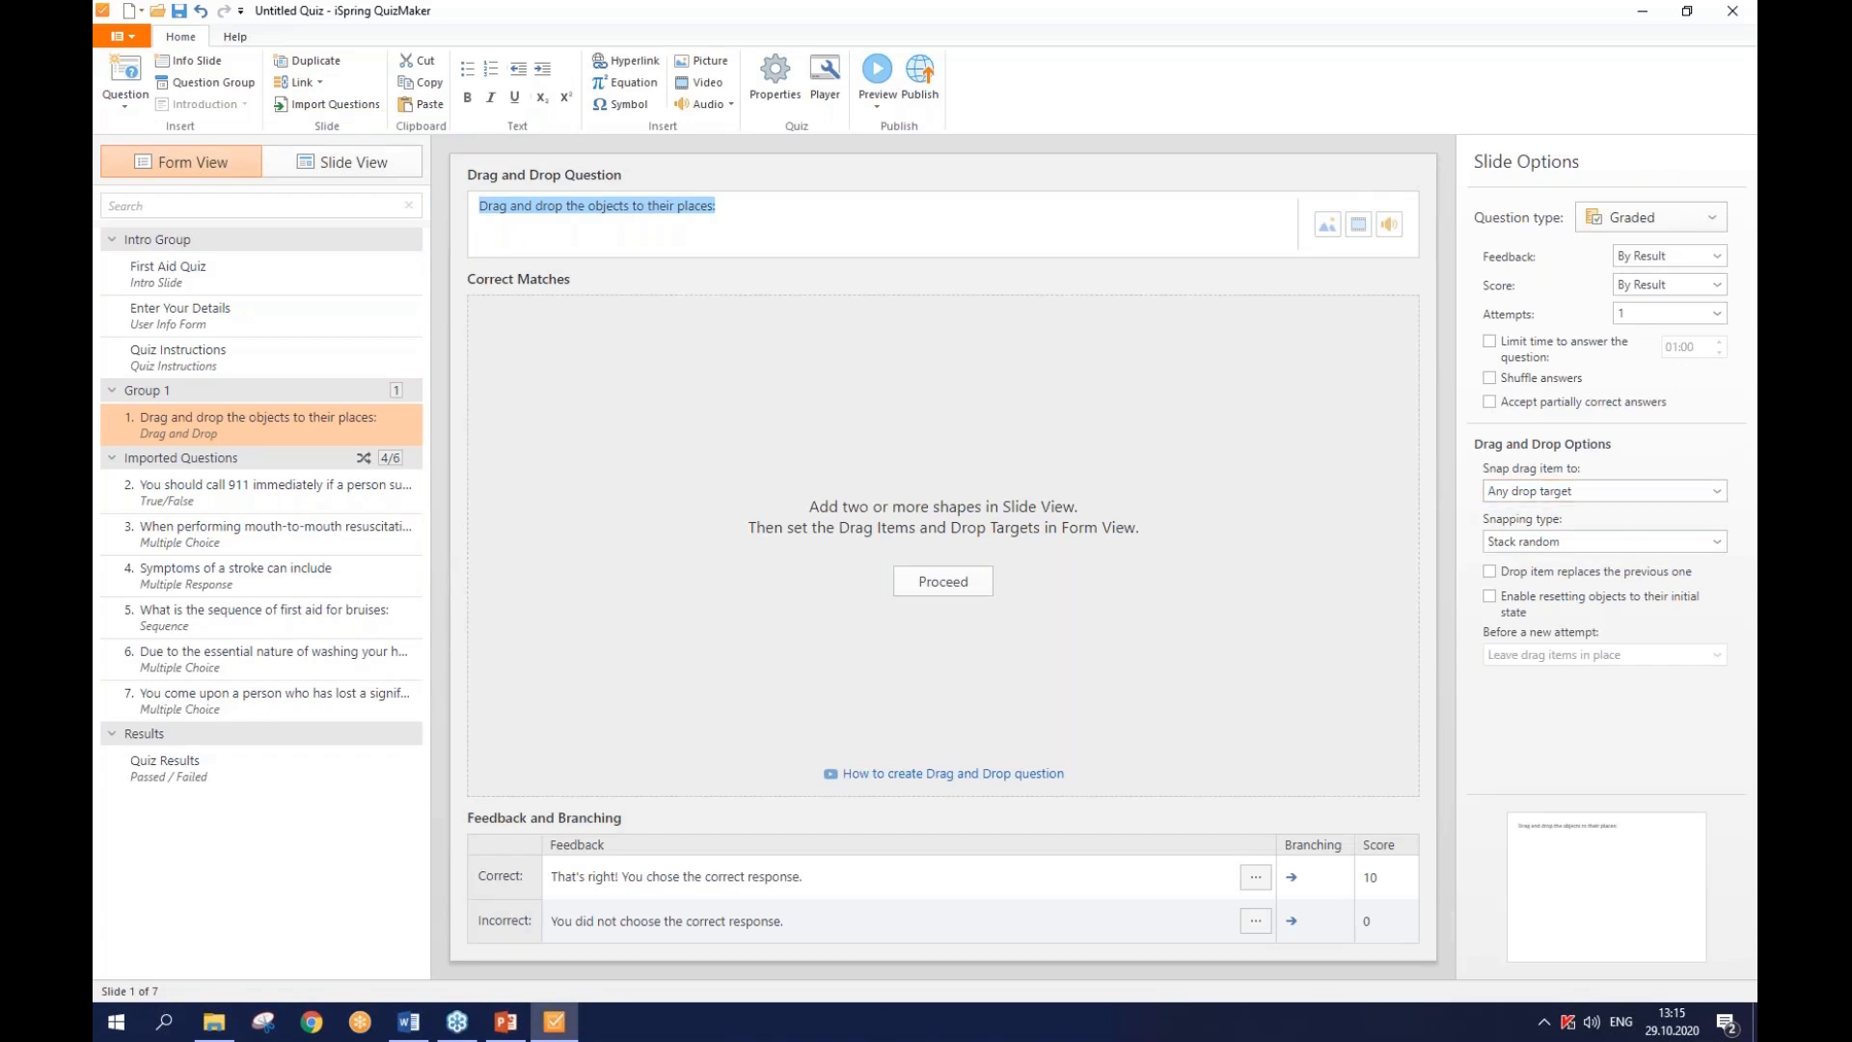
pyautogui.hotkey('alt', 'Tab')
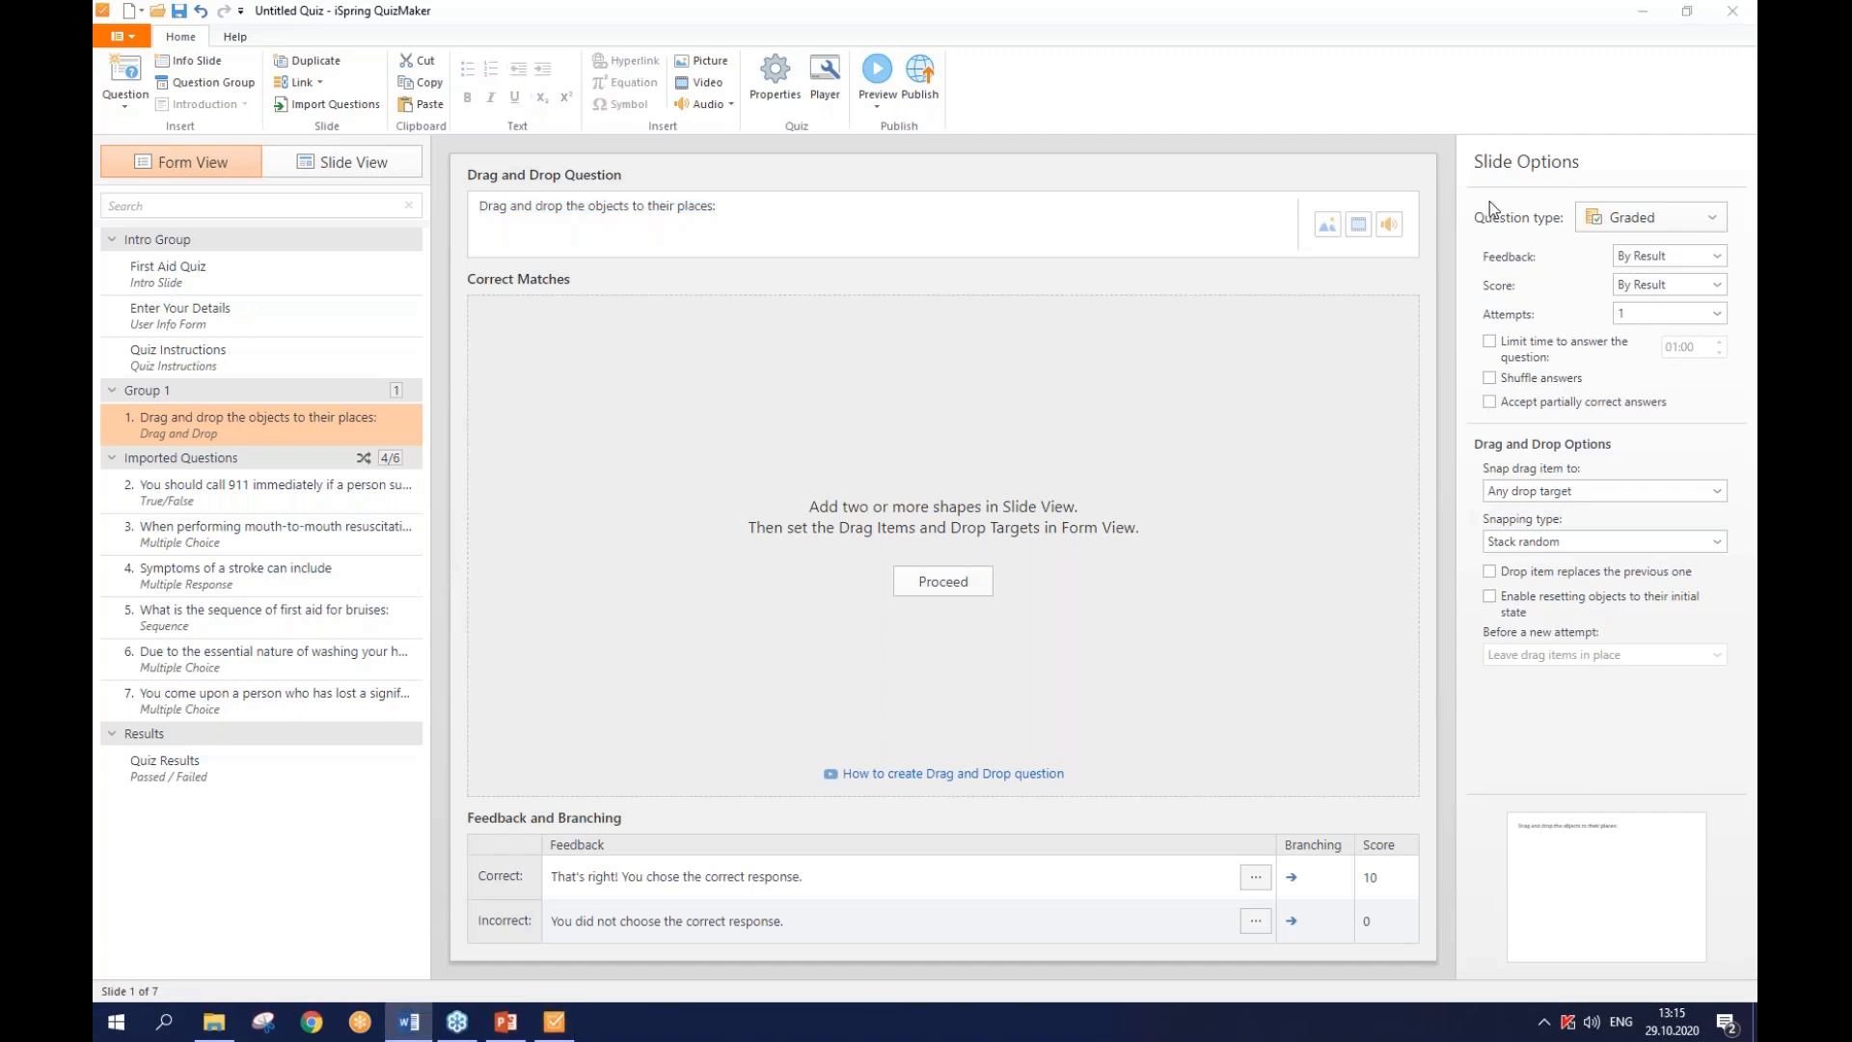
pyautogui.click(729, 209)
pyautogui.moveTo(729, 209); pyautogui.dragTo(473, 200)
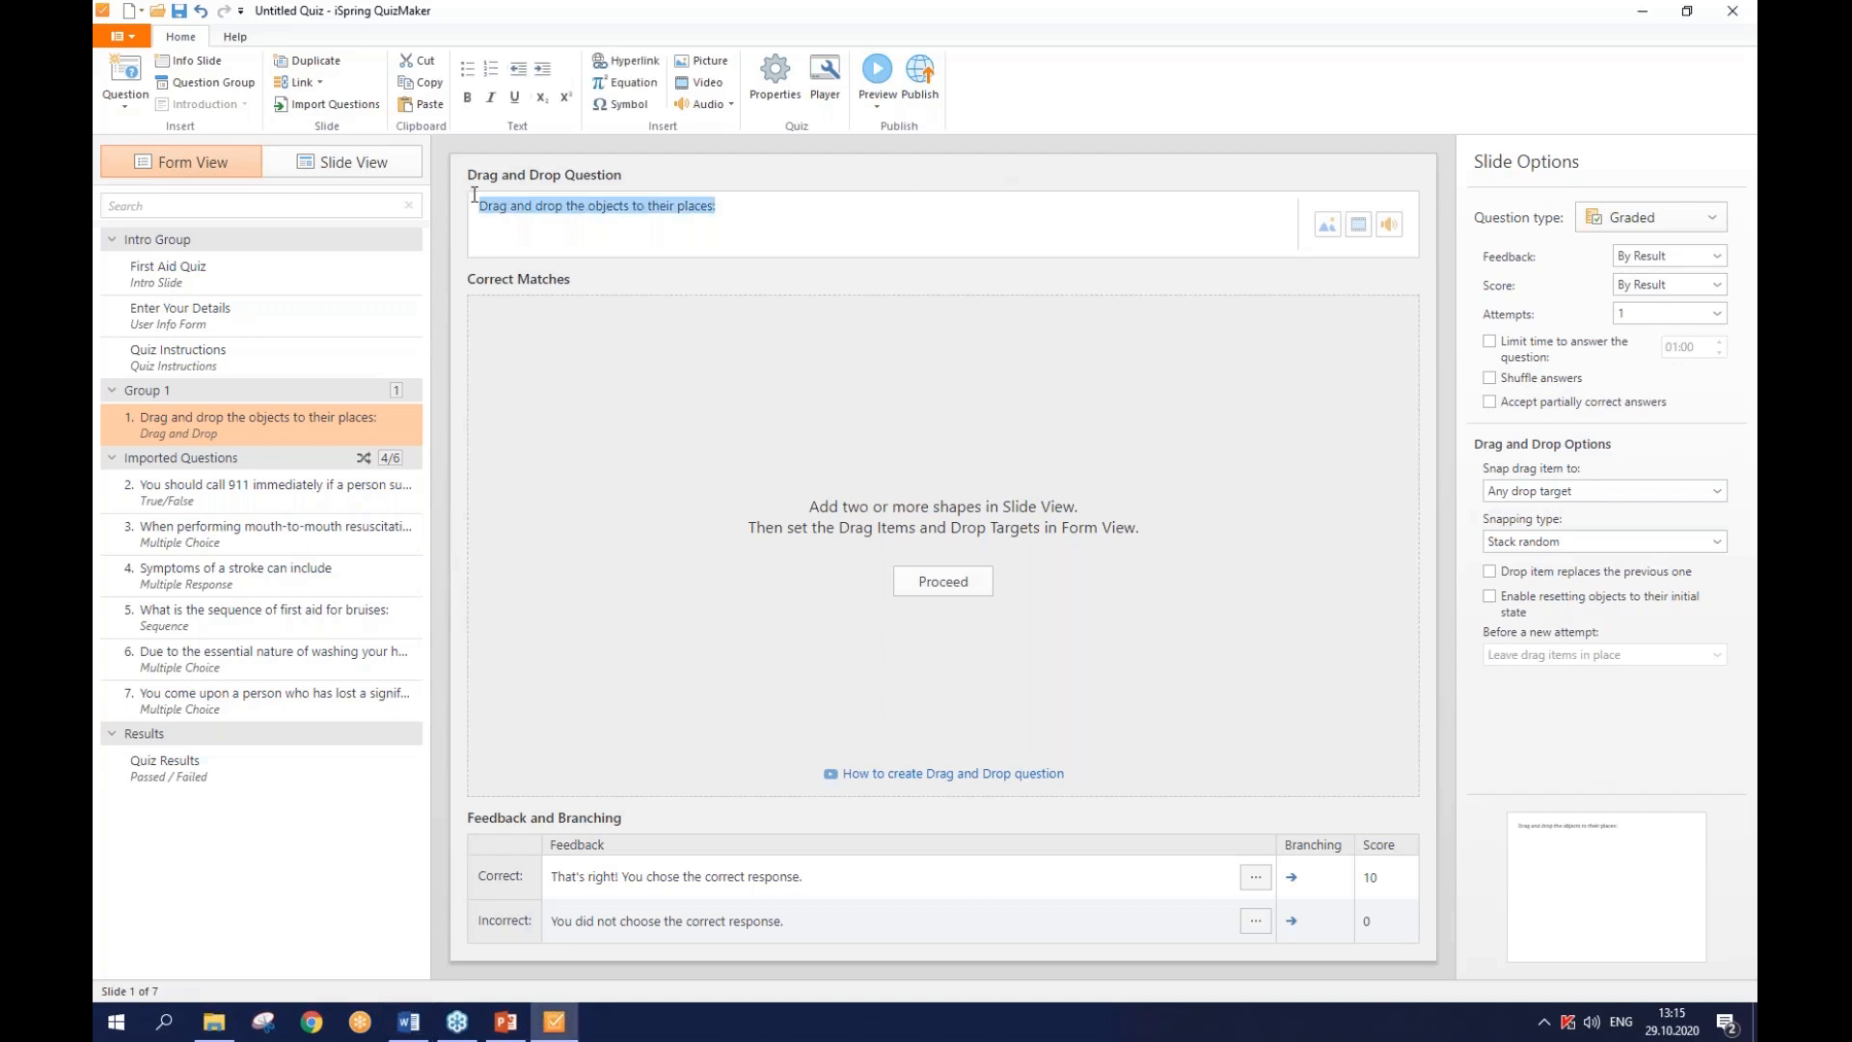
pyautogui.write('What material can be used as a splint? Drag it to the medicine chest')
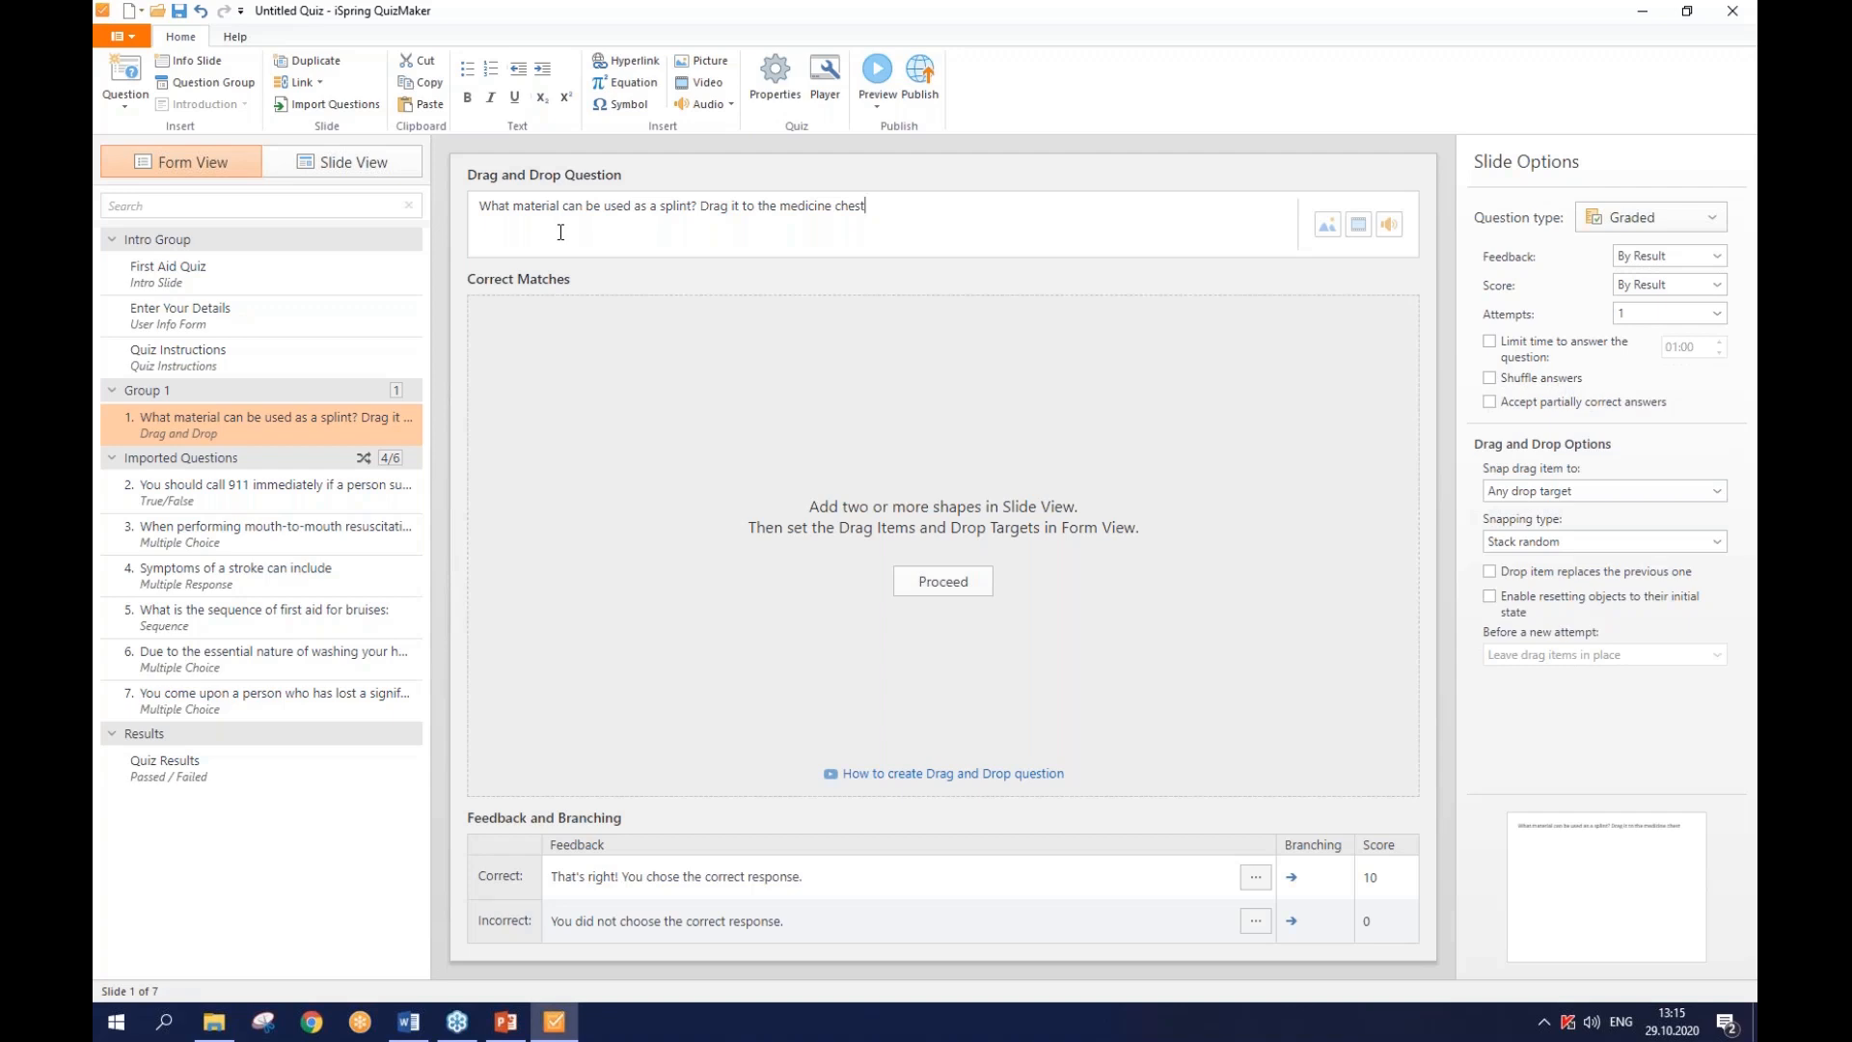
pyautogui.click(919, 577)
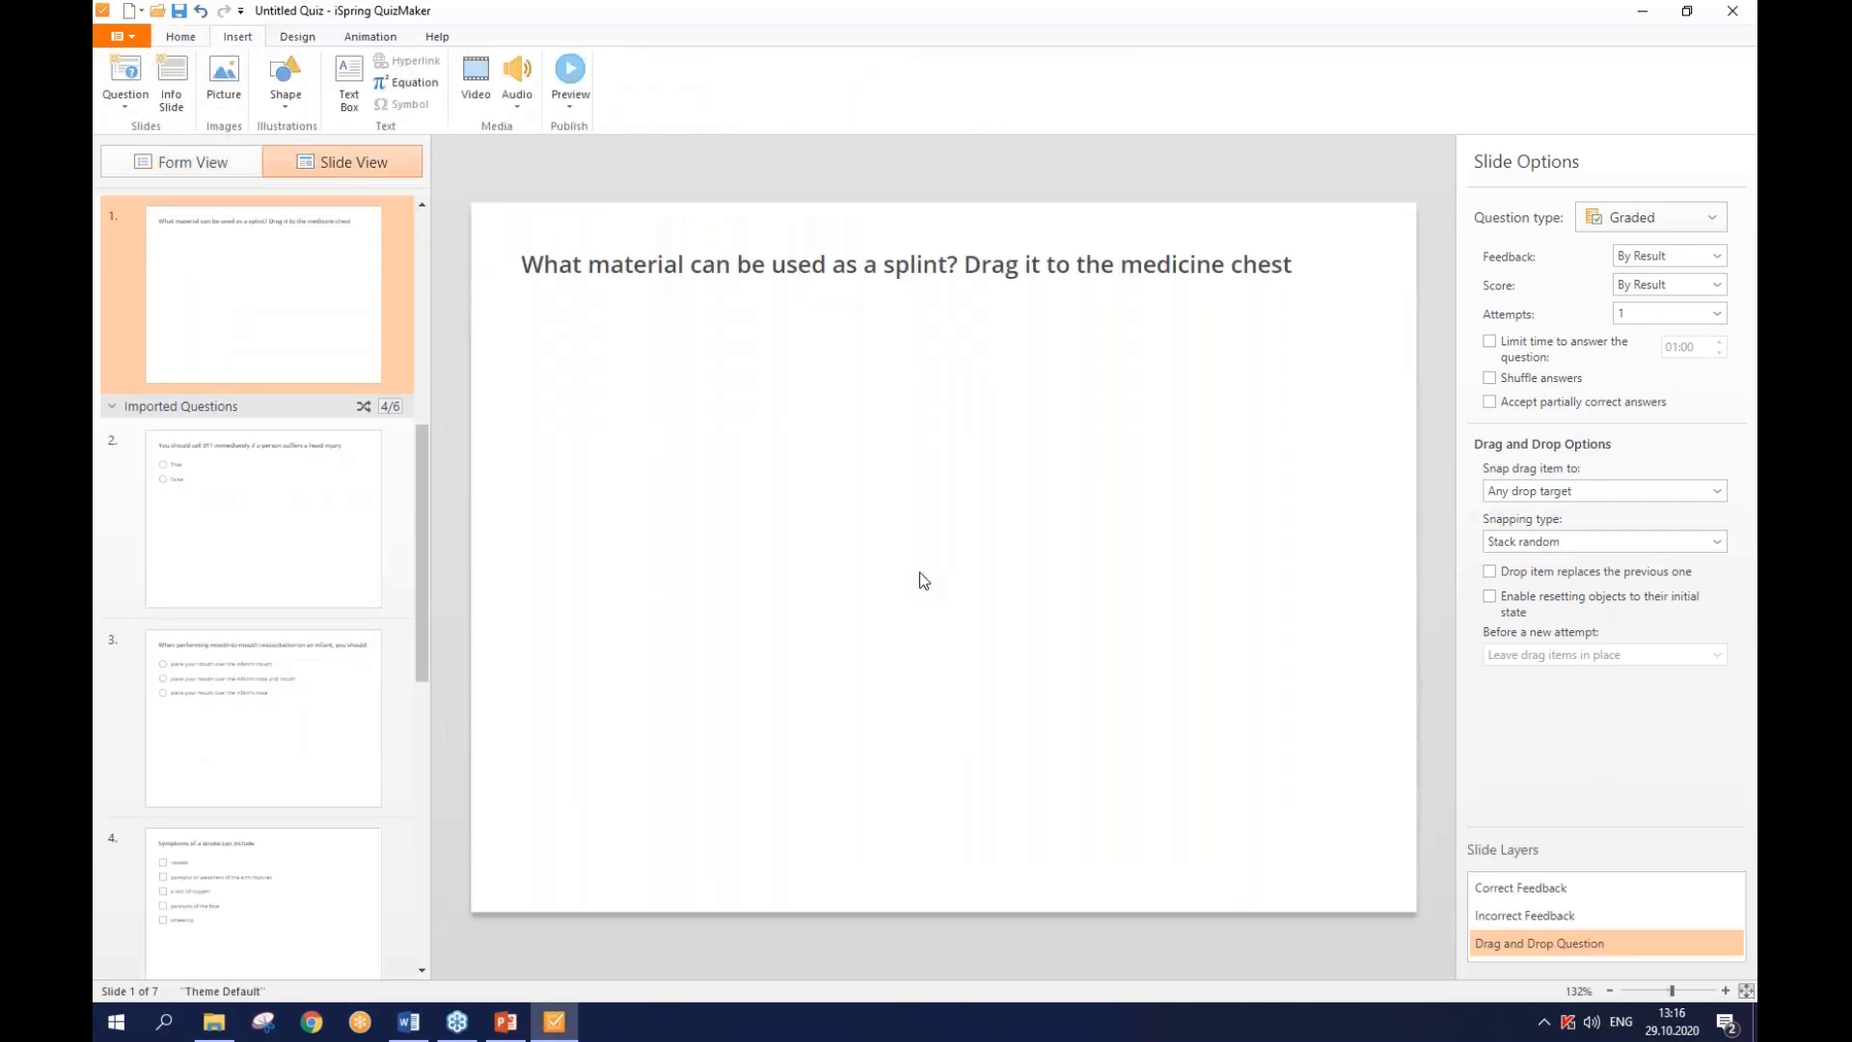
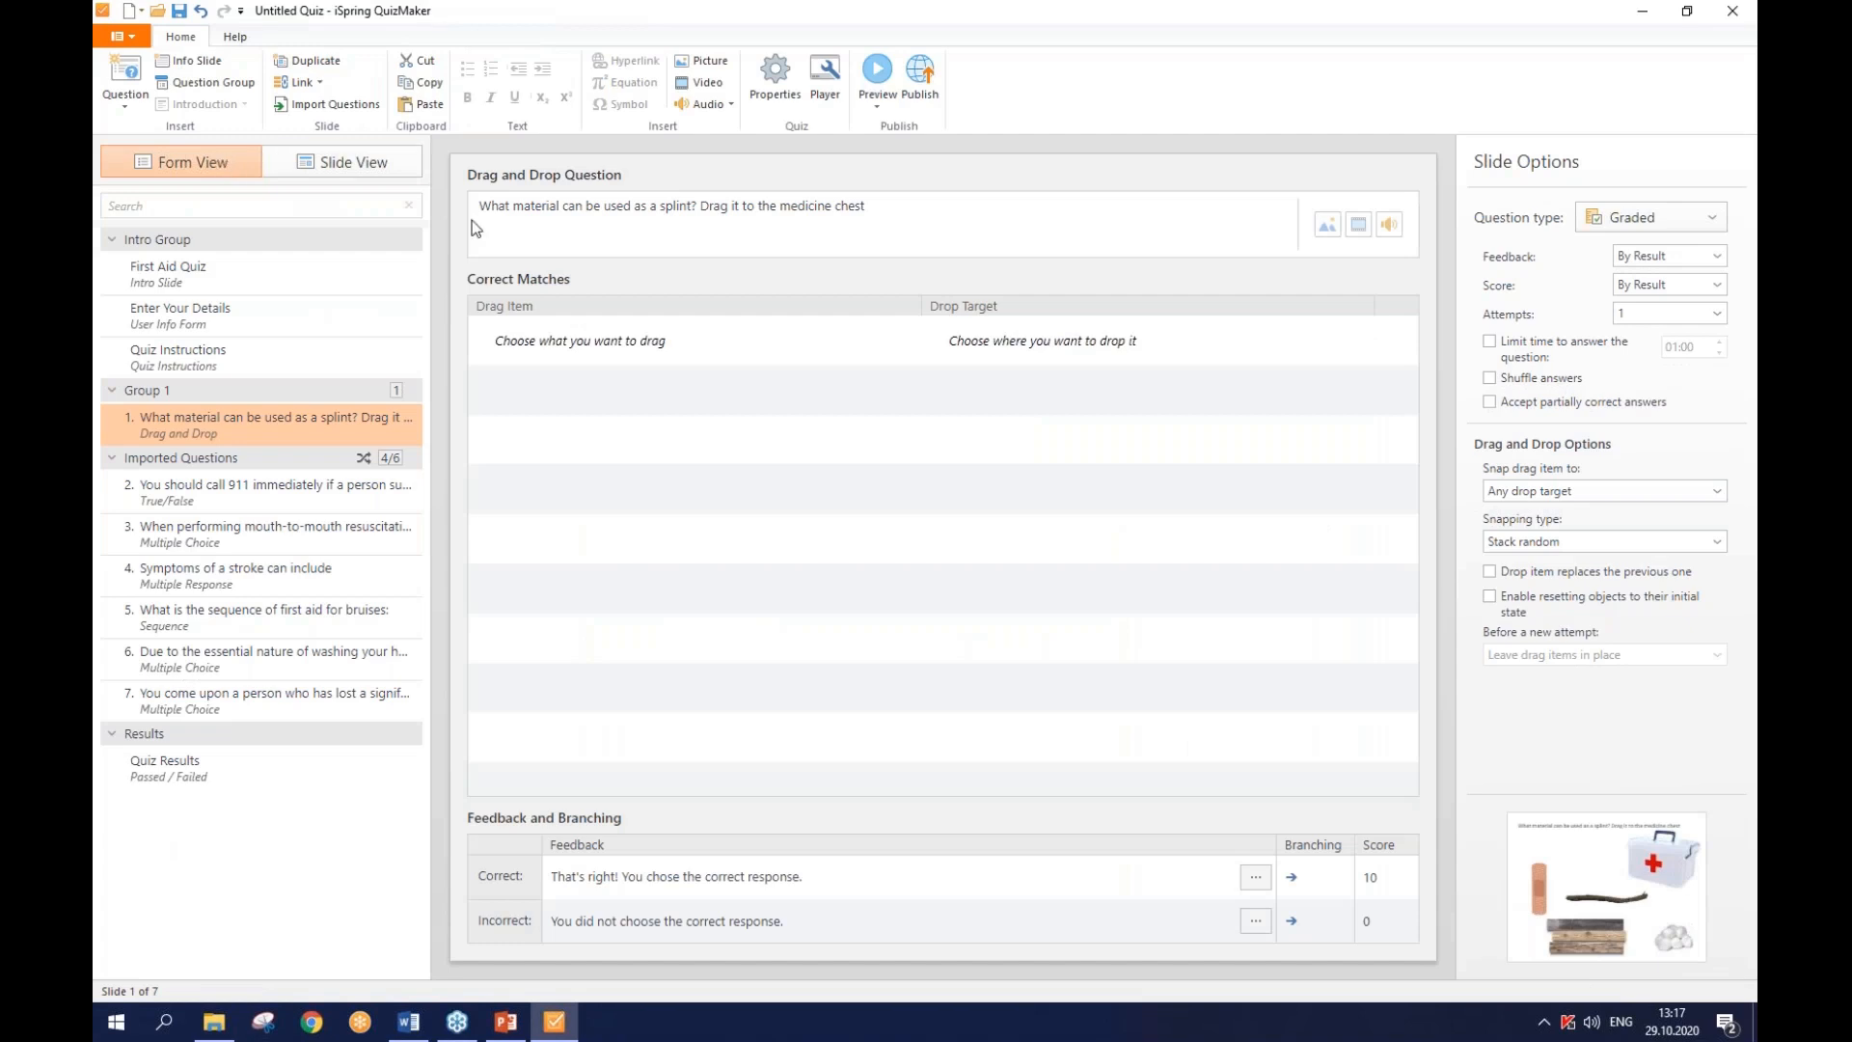
# - Add Pictures 1 and 2 as drag items, both matched to drop target Picture 5
pyautogui.click(610, 347)
pyautogui.click(613, 379)
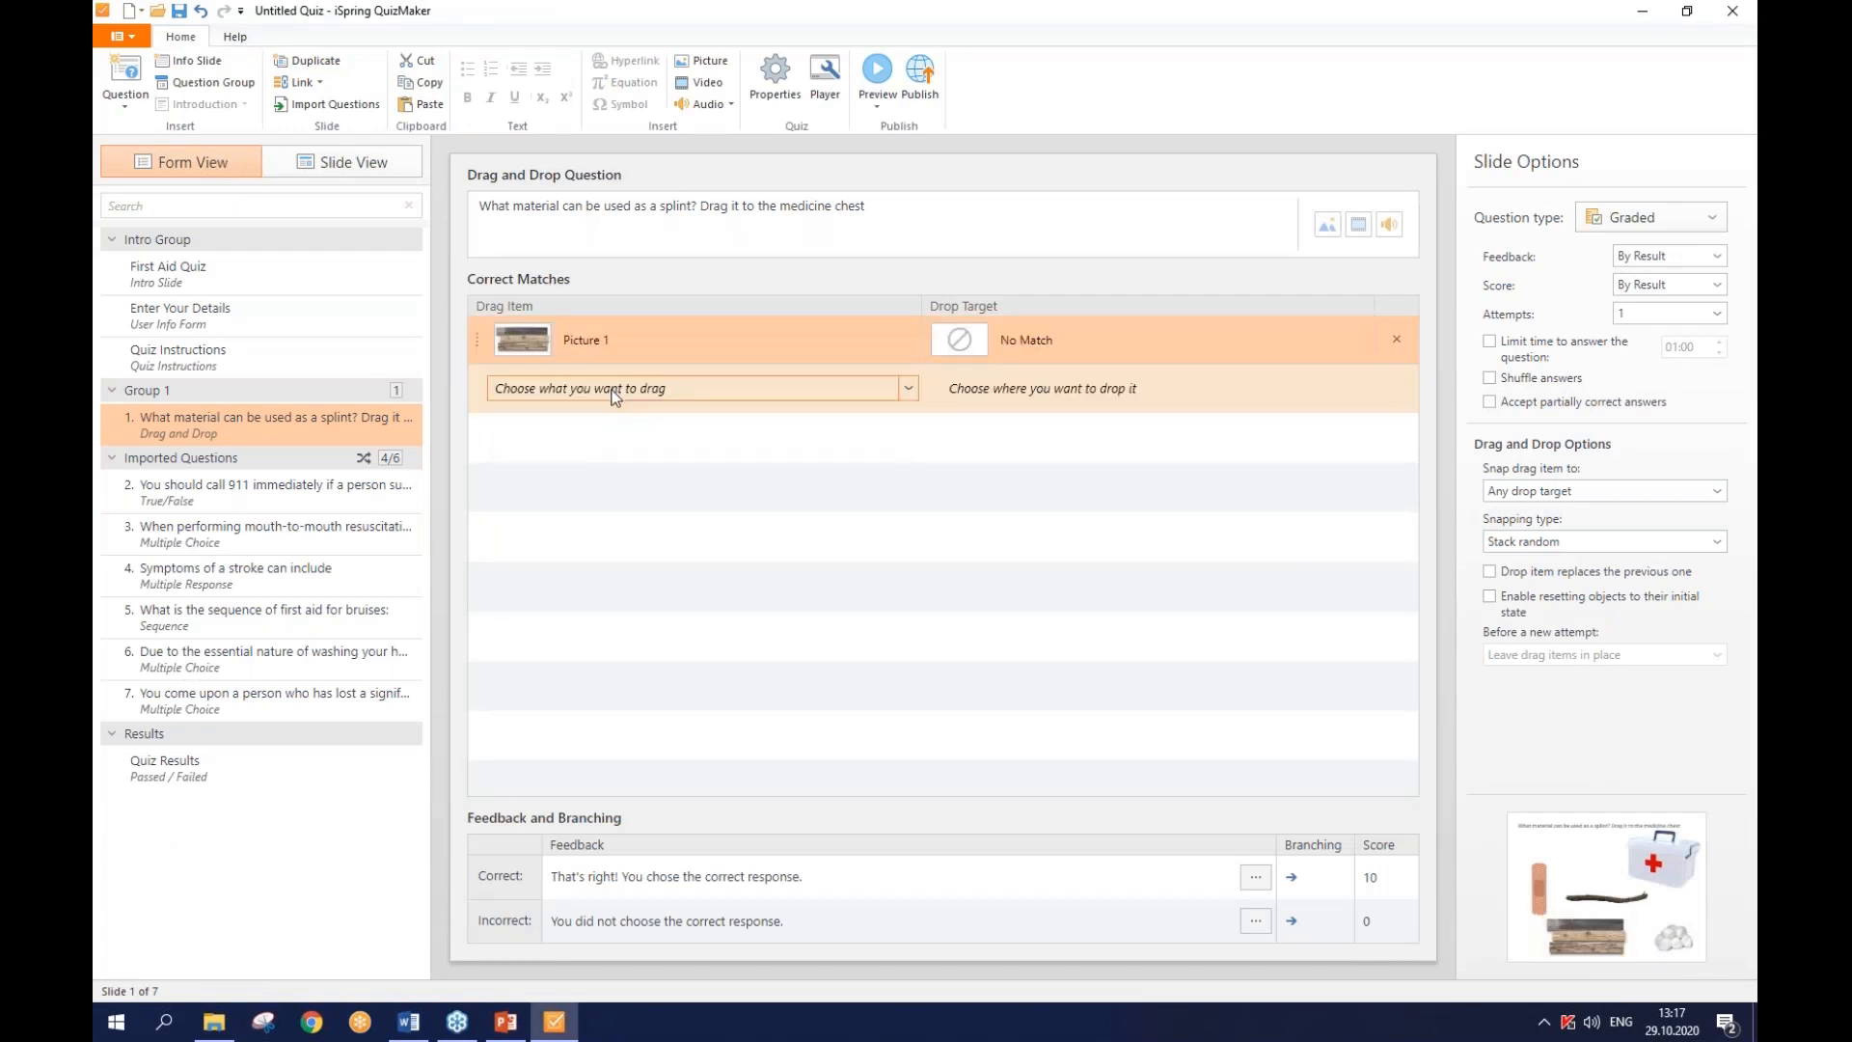
pyautogui.click(613, 398)
pyautogui.click(614, 418)
pyautogui.click(1067, 333)
pyautogui.click(1067, 334)
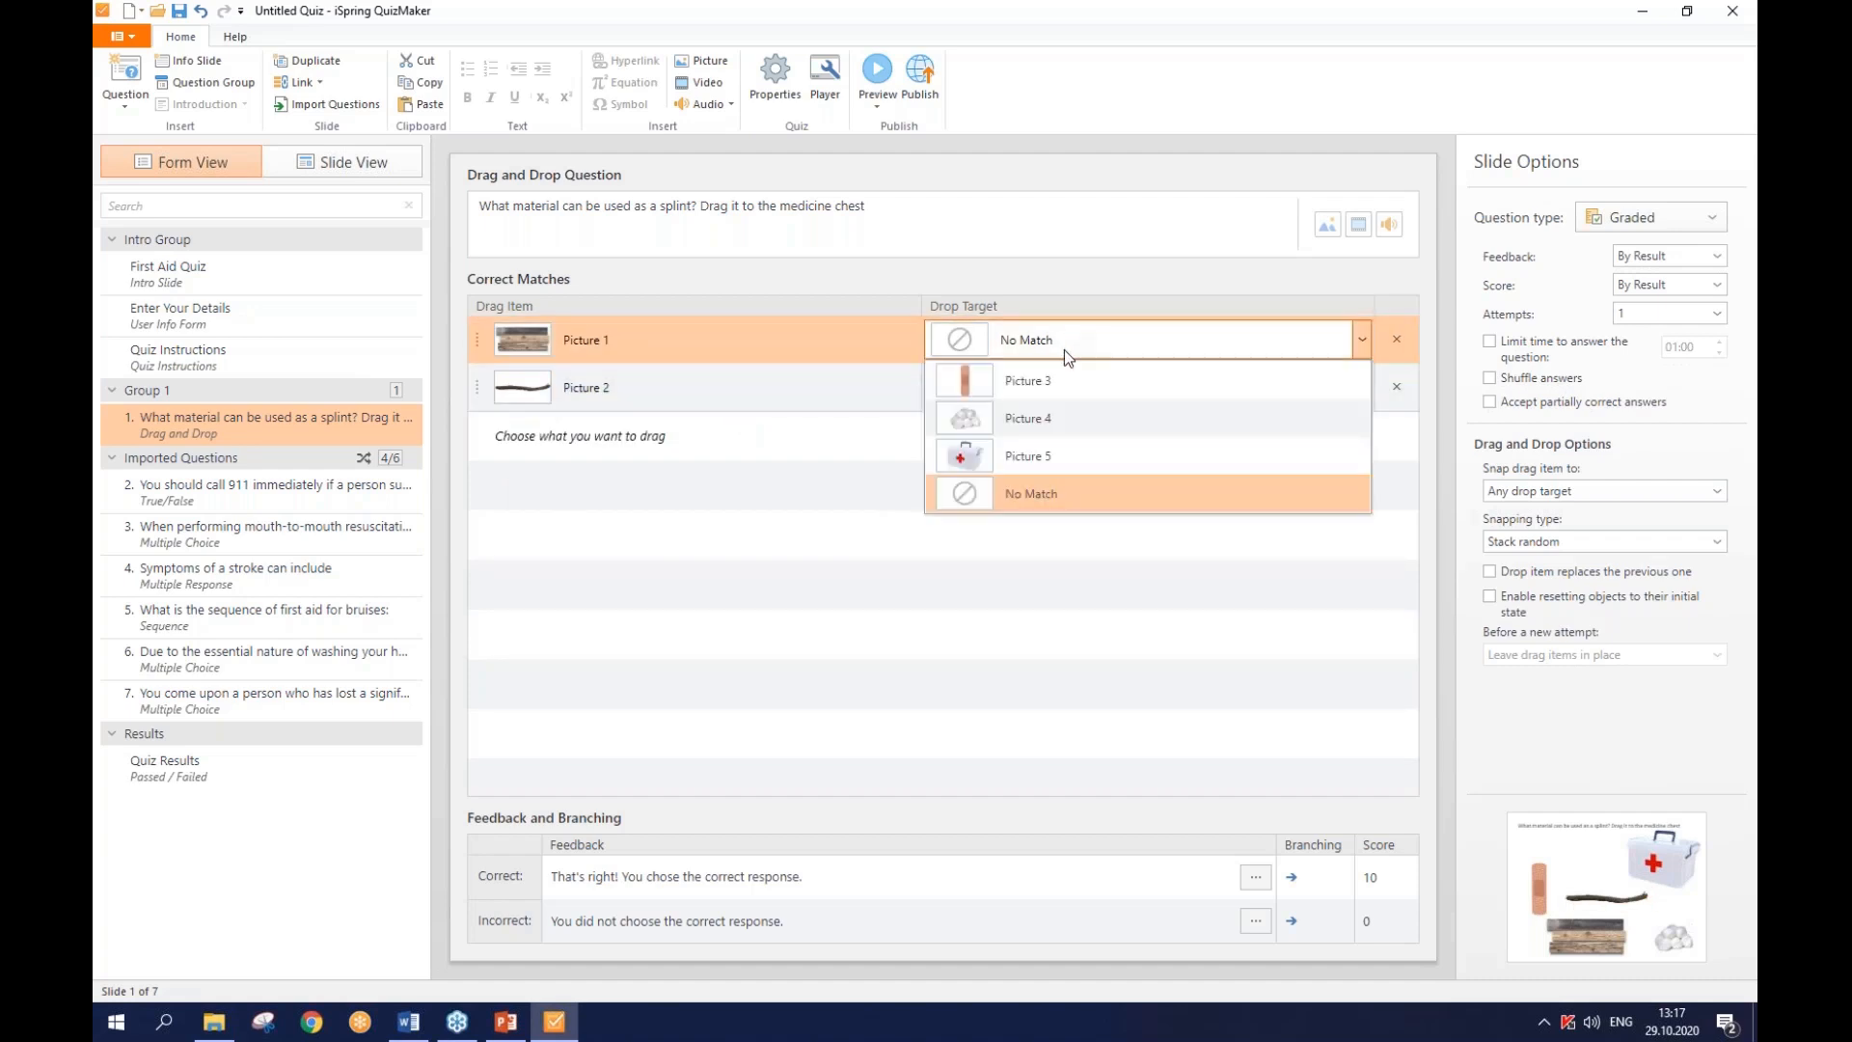
pyautogui.click(1058, 451)
pyautogui.click(1056, 396)
pyautogui.click(1055, 396)
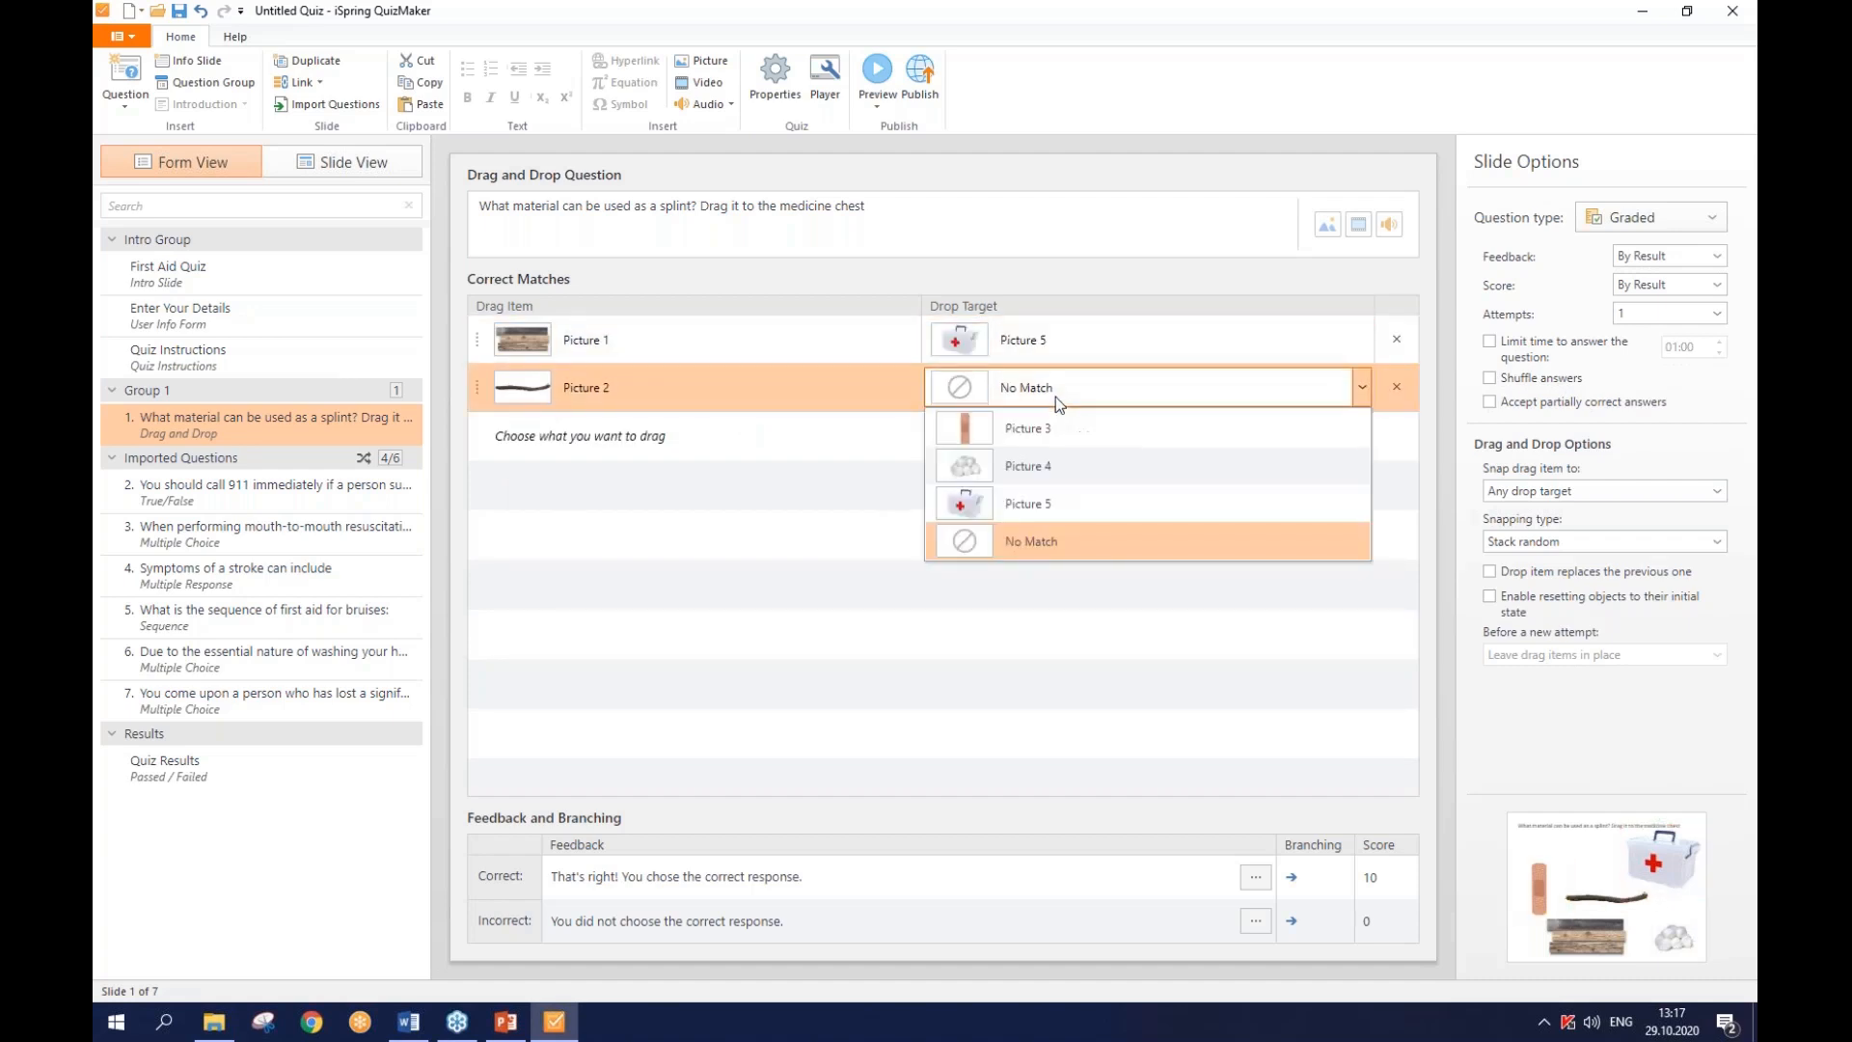
pyautogui.click(1052, 500)
# - Add Pictures 3 and 4 with No Match and enable resetting objects
pyautogui.click(732, 458)
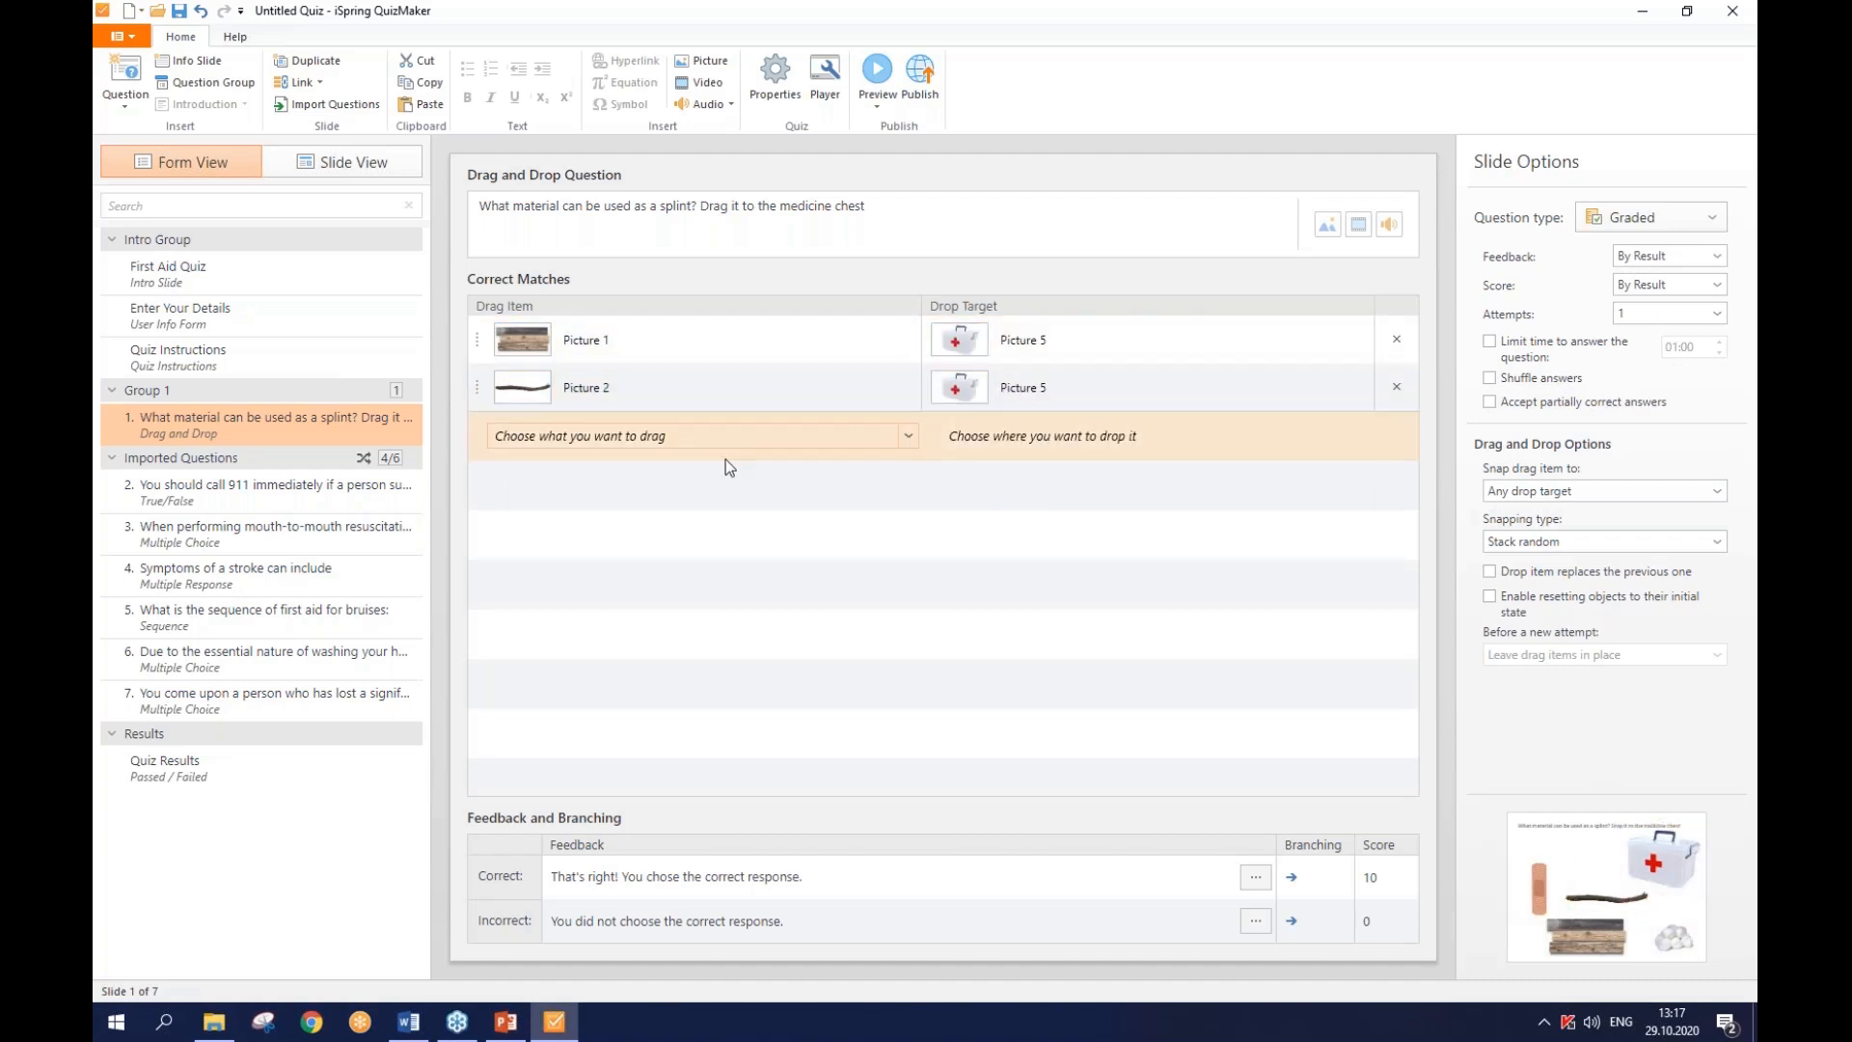
pyautogui.click(725, 439)
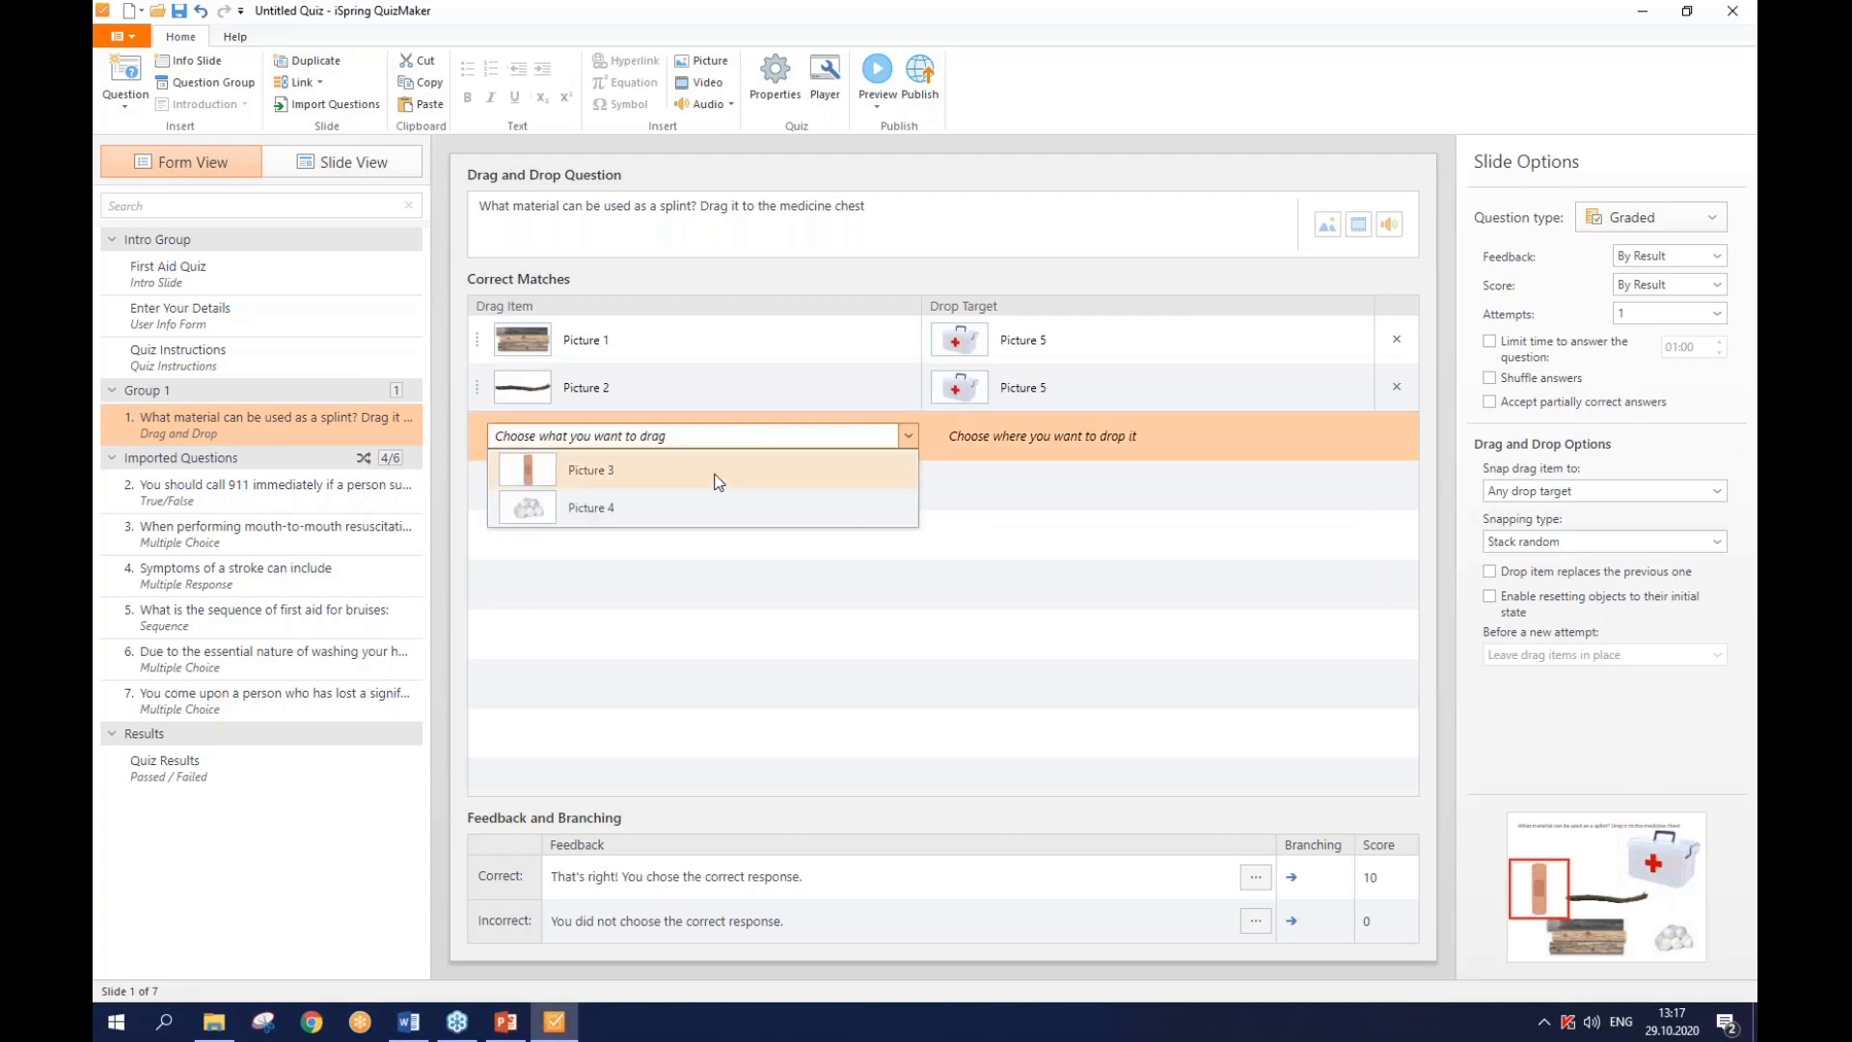
pyautogui.click(718, 472)
pyautogui.click(692, 489)
pyautogui.click(689, 521)
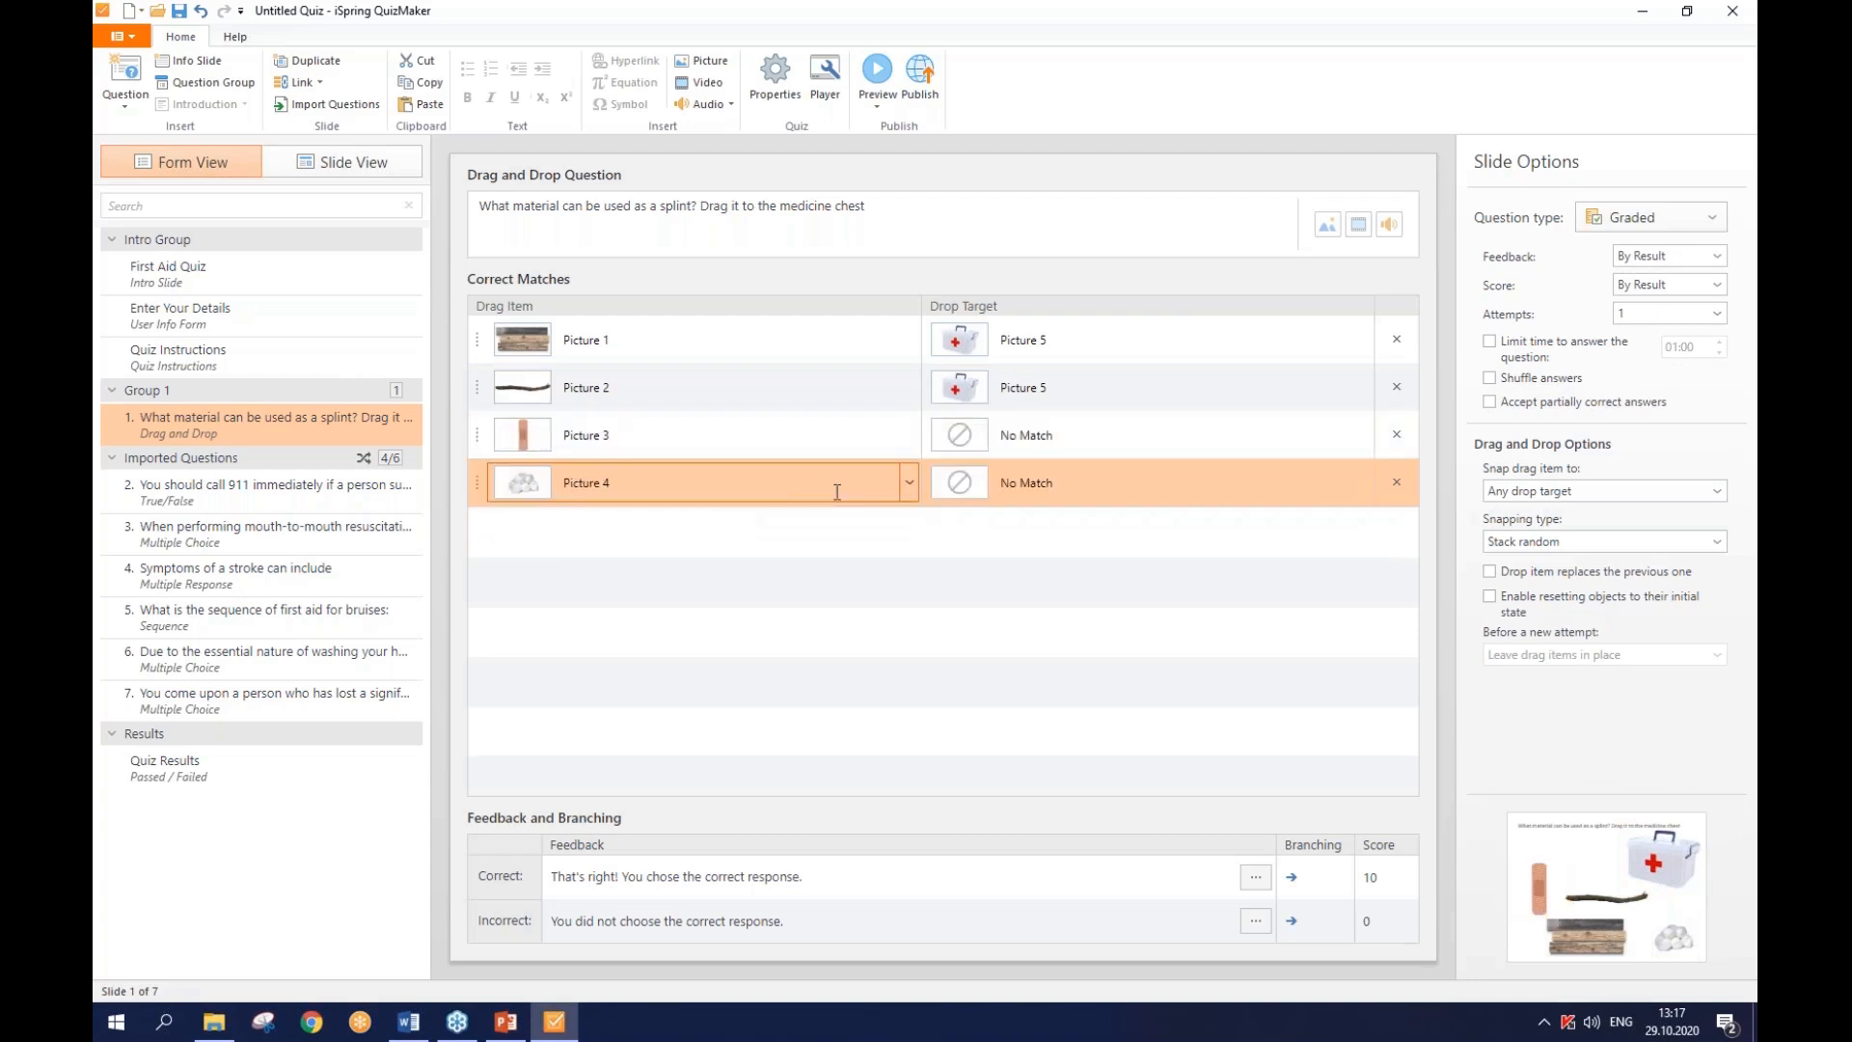
pyautogui.click(1034, 482)
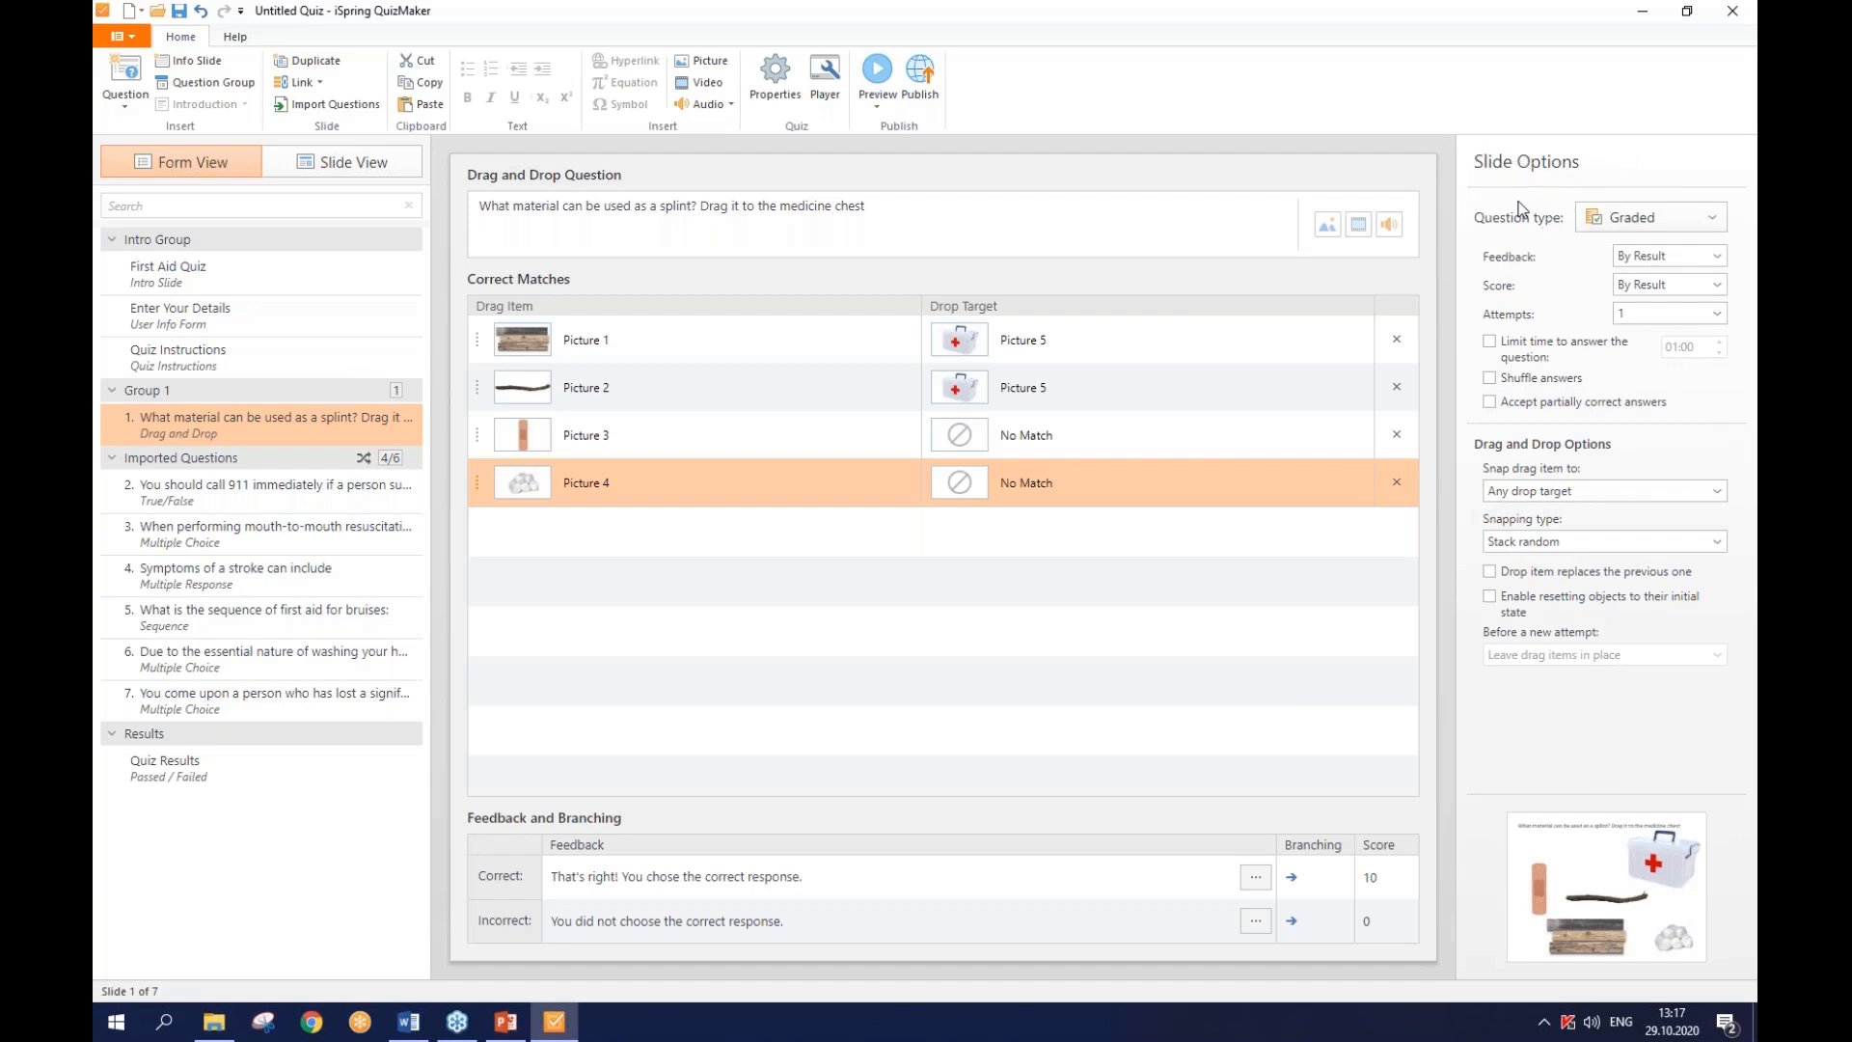
pyautogui.click(1525, 607)
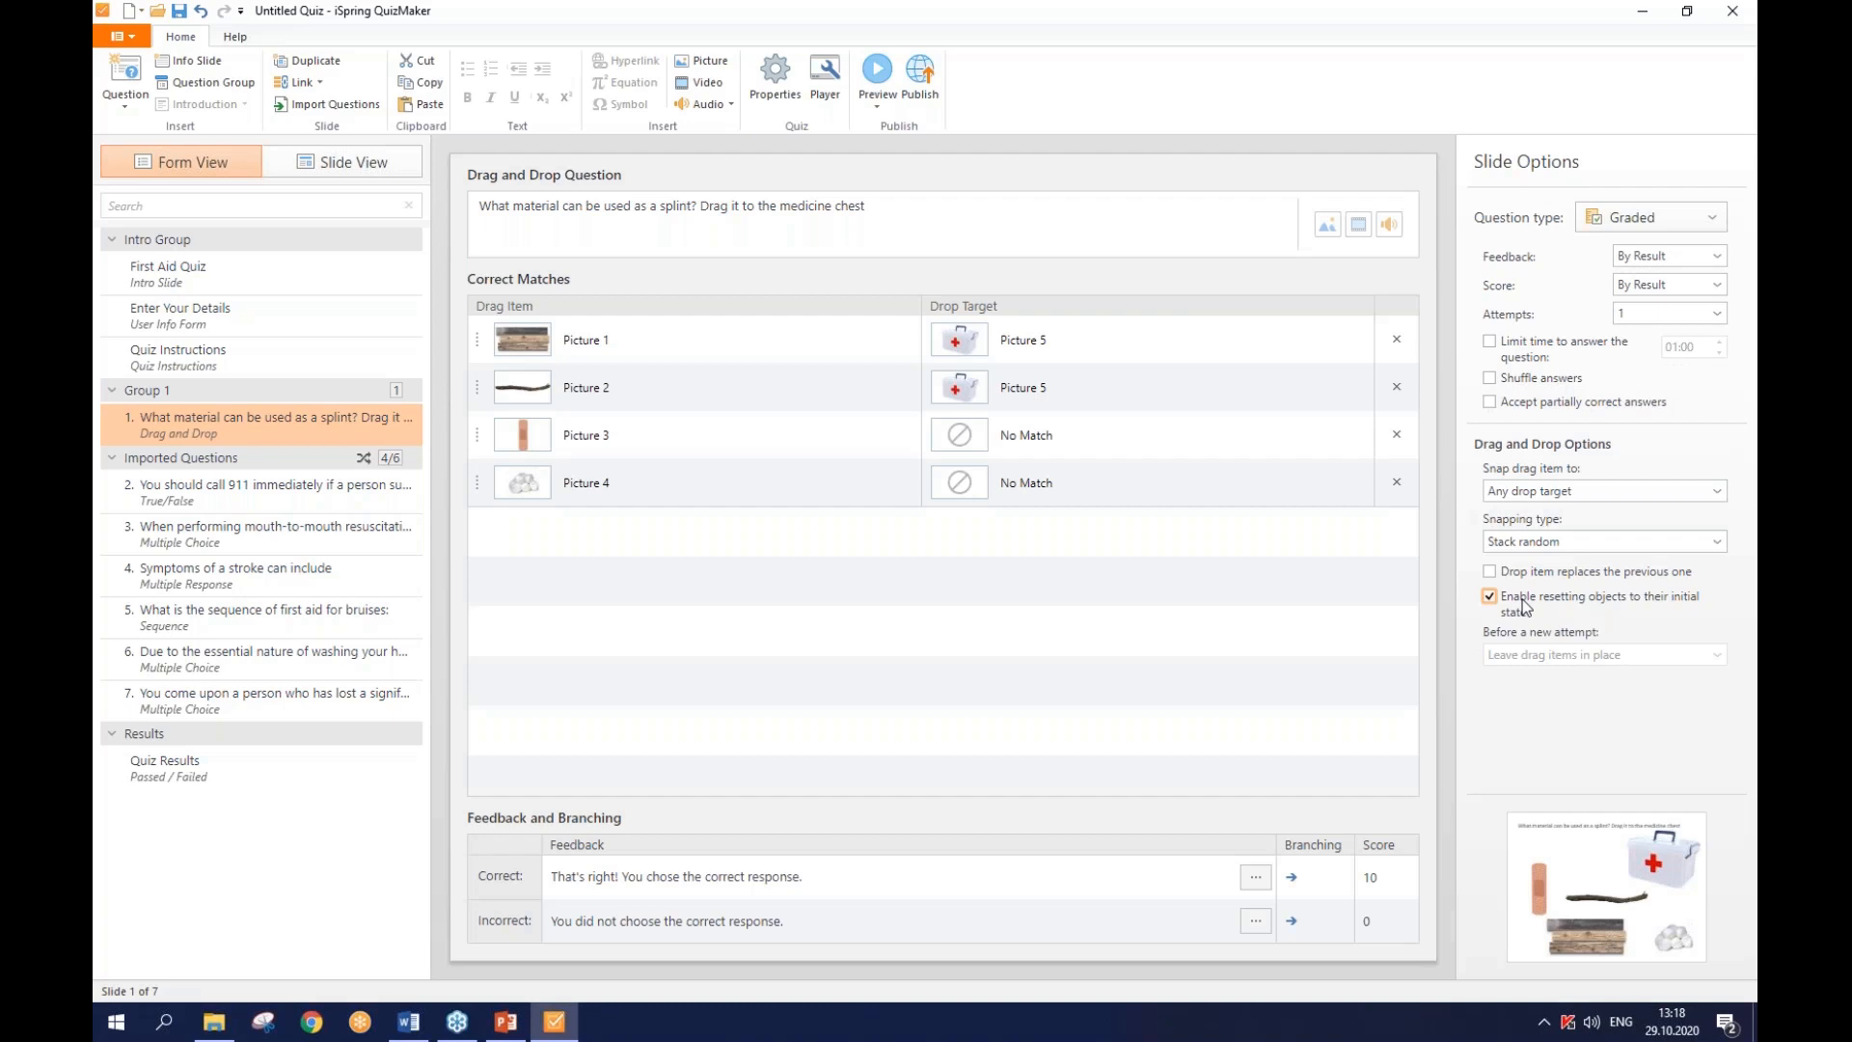
# - Insert a Hotspot question as the second question in Group 1
pyautogui.click(136, 100)
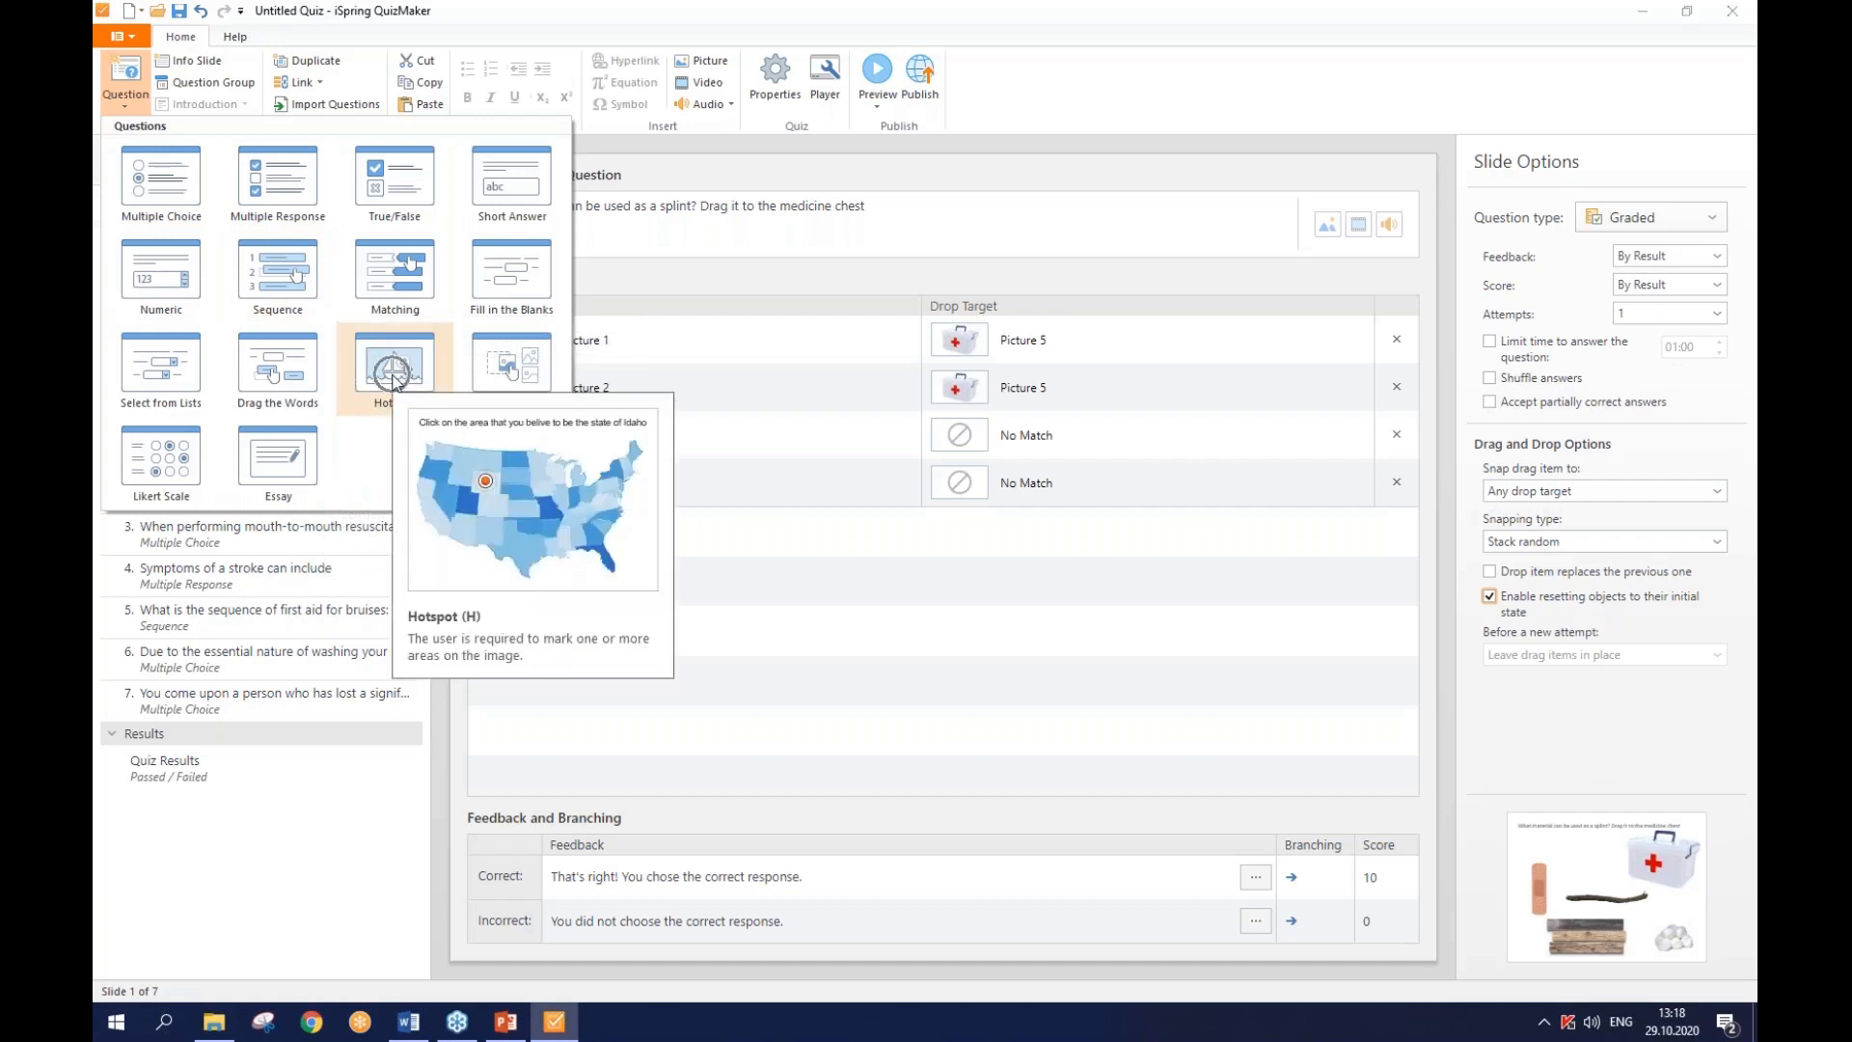
pyautogui.press('Escape')
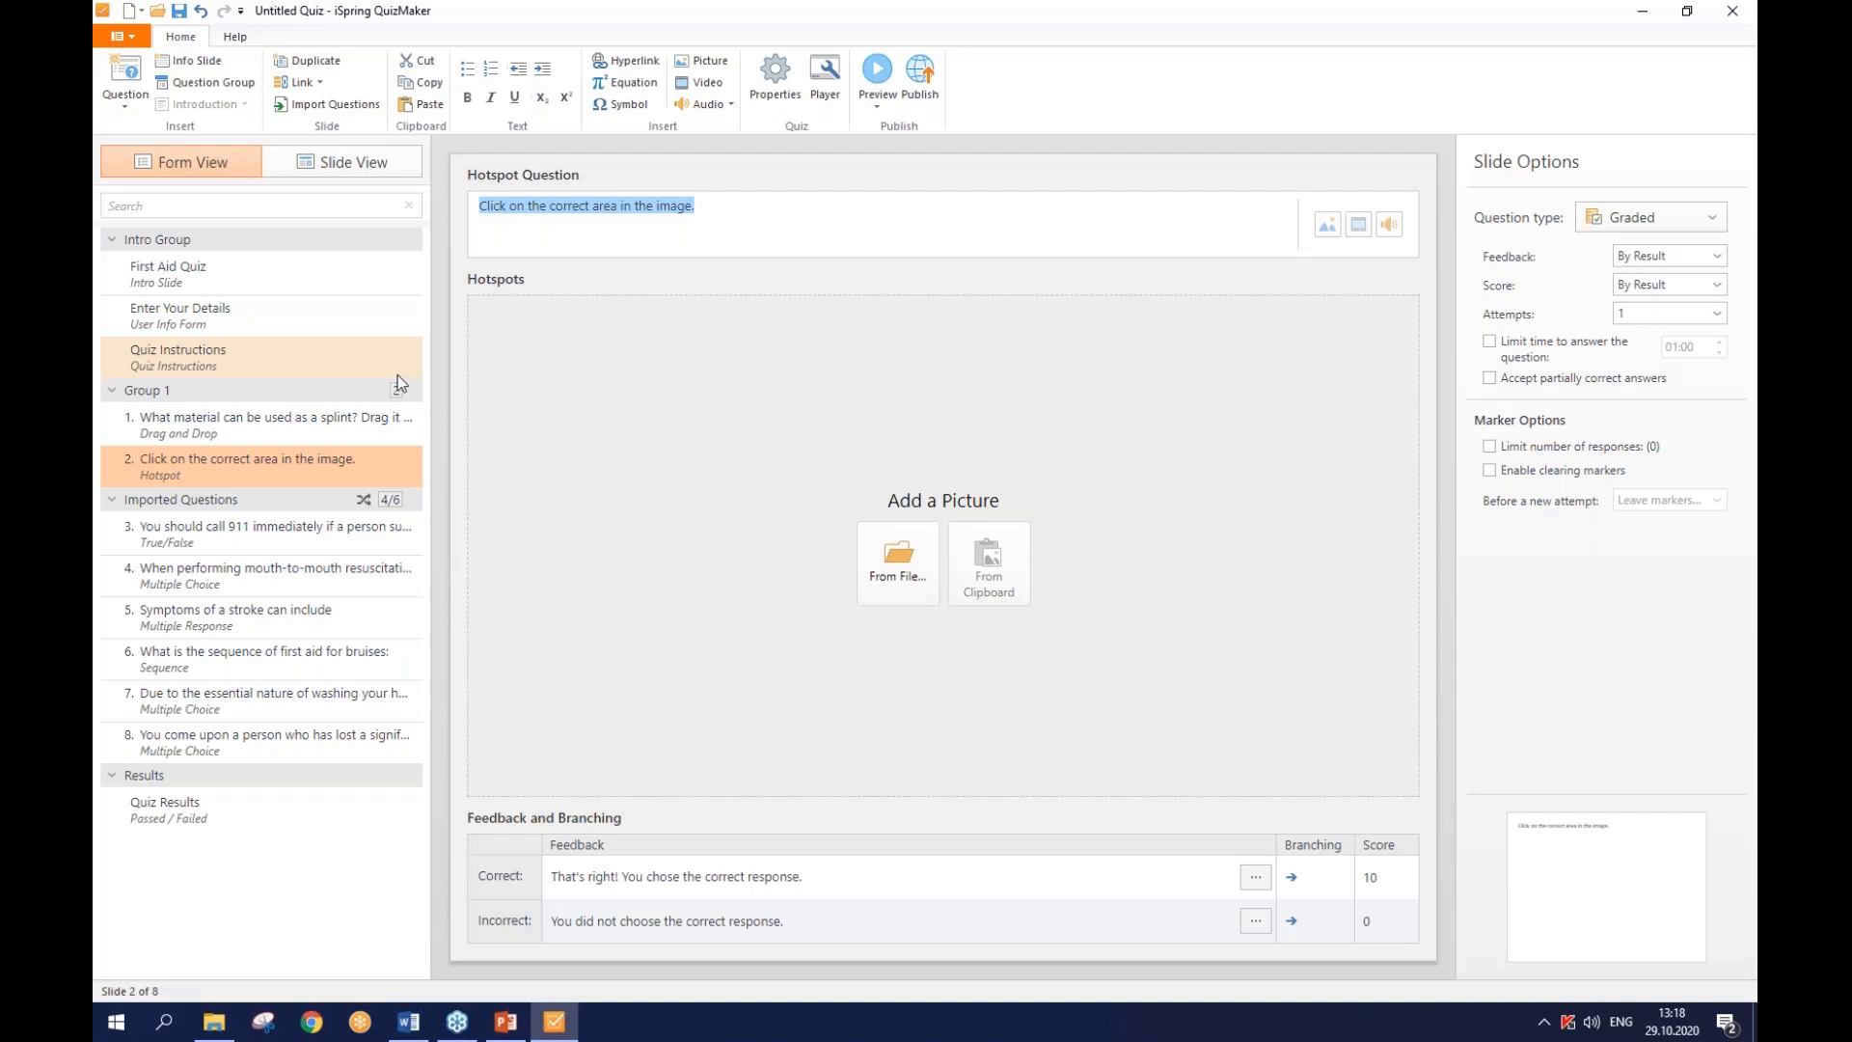
# - Add hotspot.jpg, the bleeding forearm, from the hotspot folder as the question picture
pyautogui.click(907, 580)
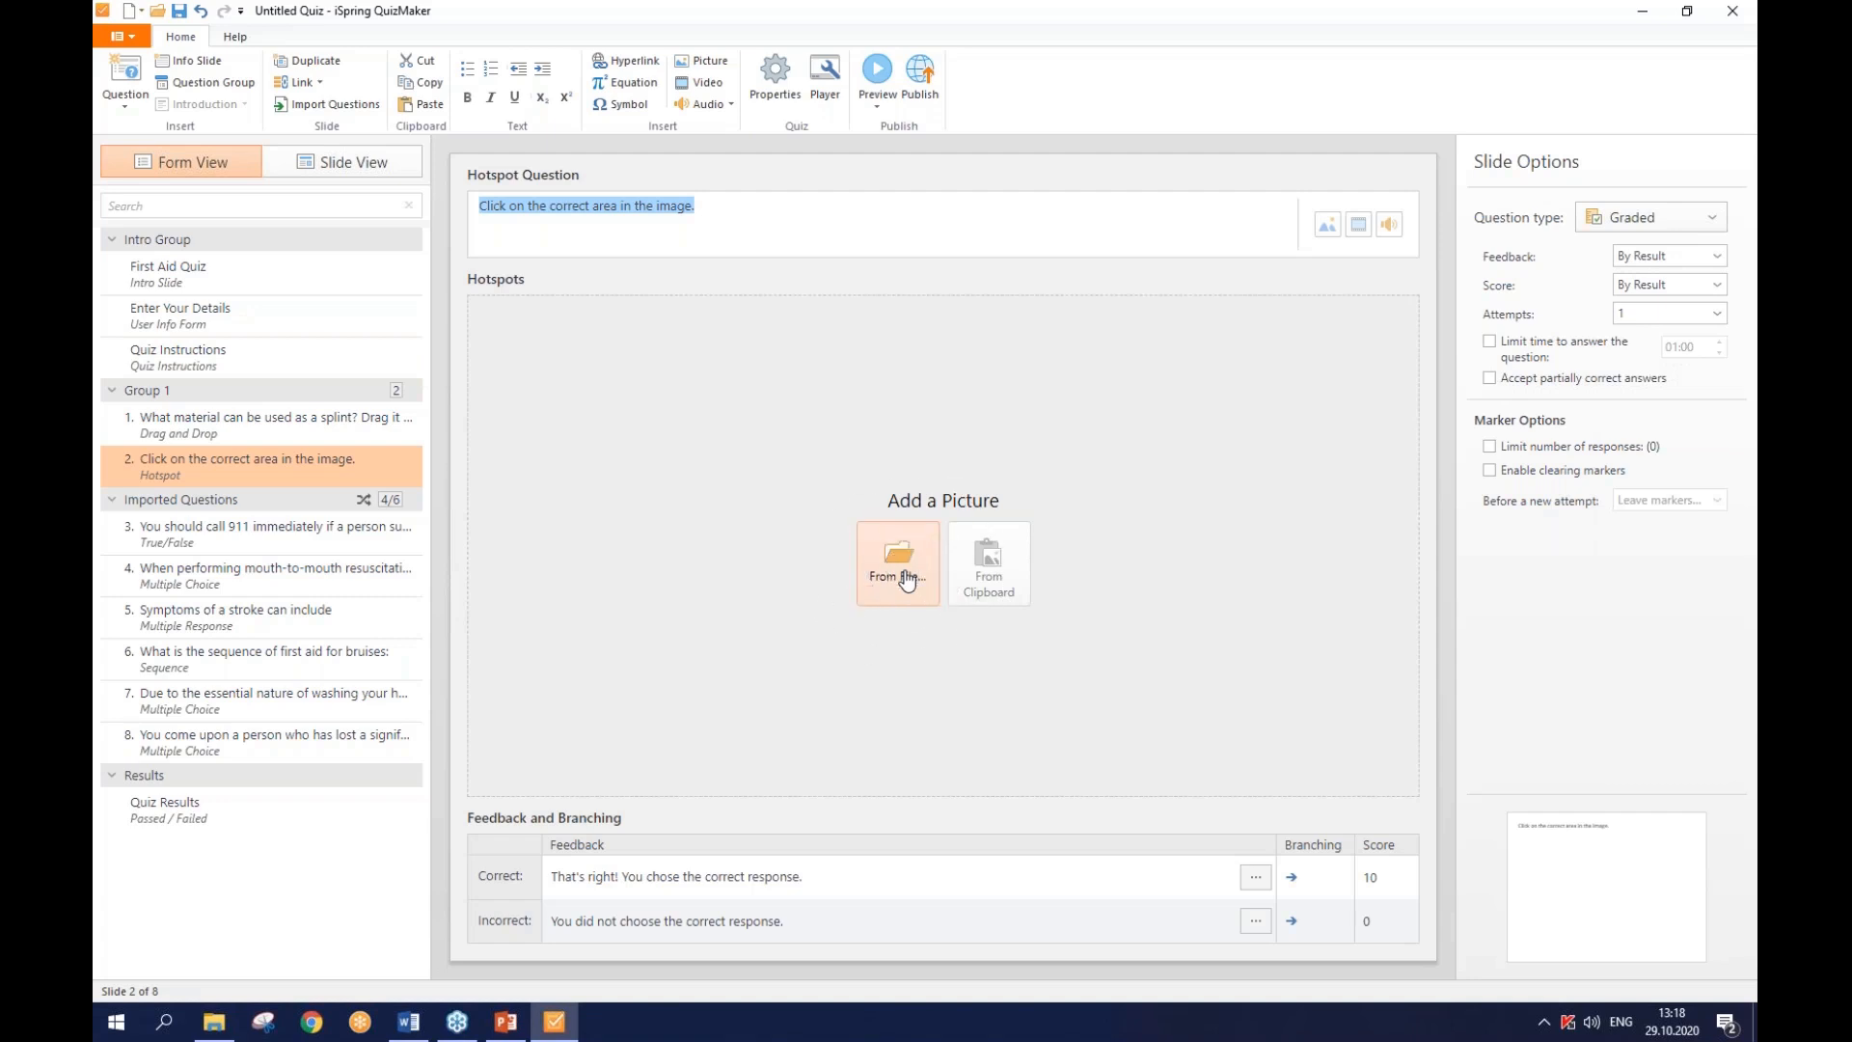
pyautogui.click(998, 579)
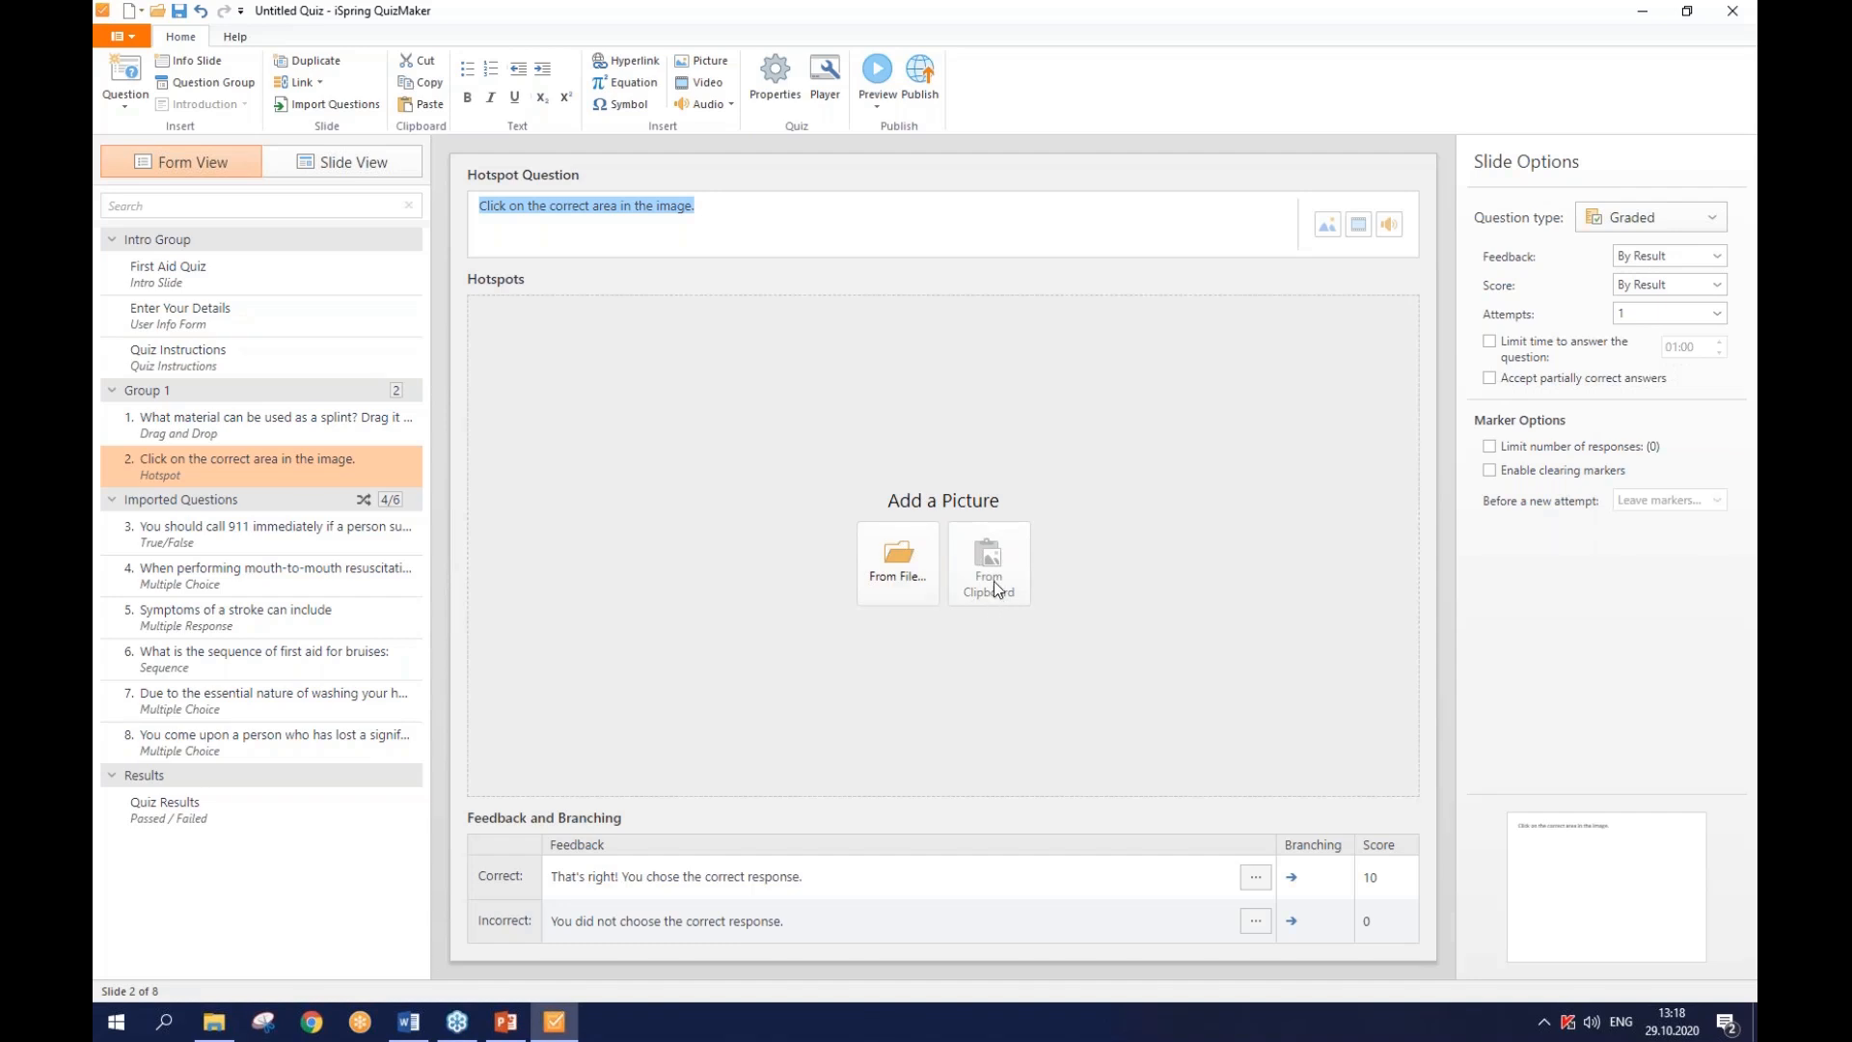
pyautogui.click(995, 581)
pyautogui.click(913, 582)
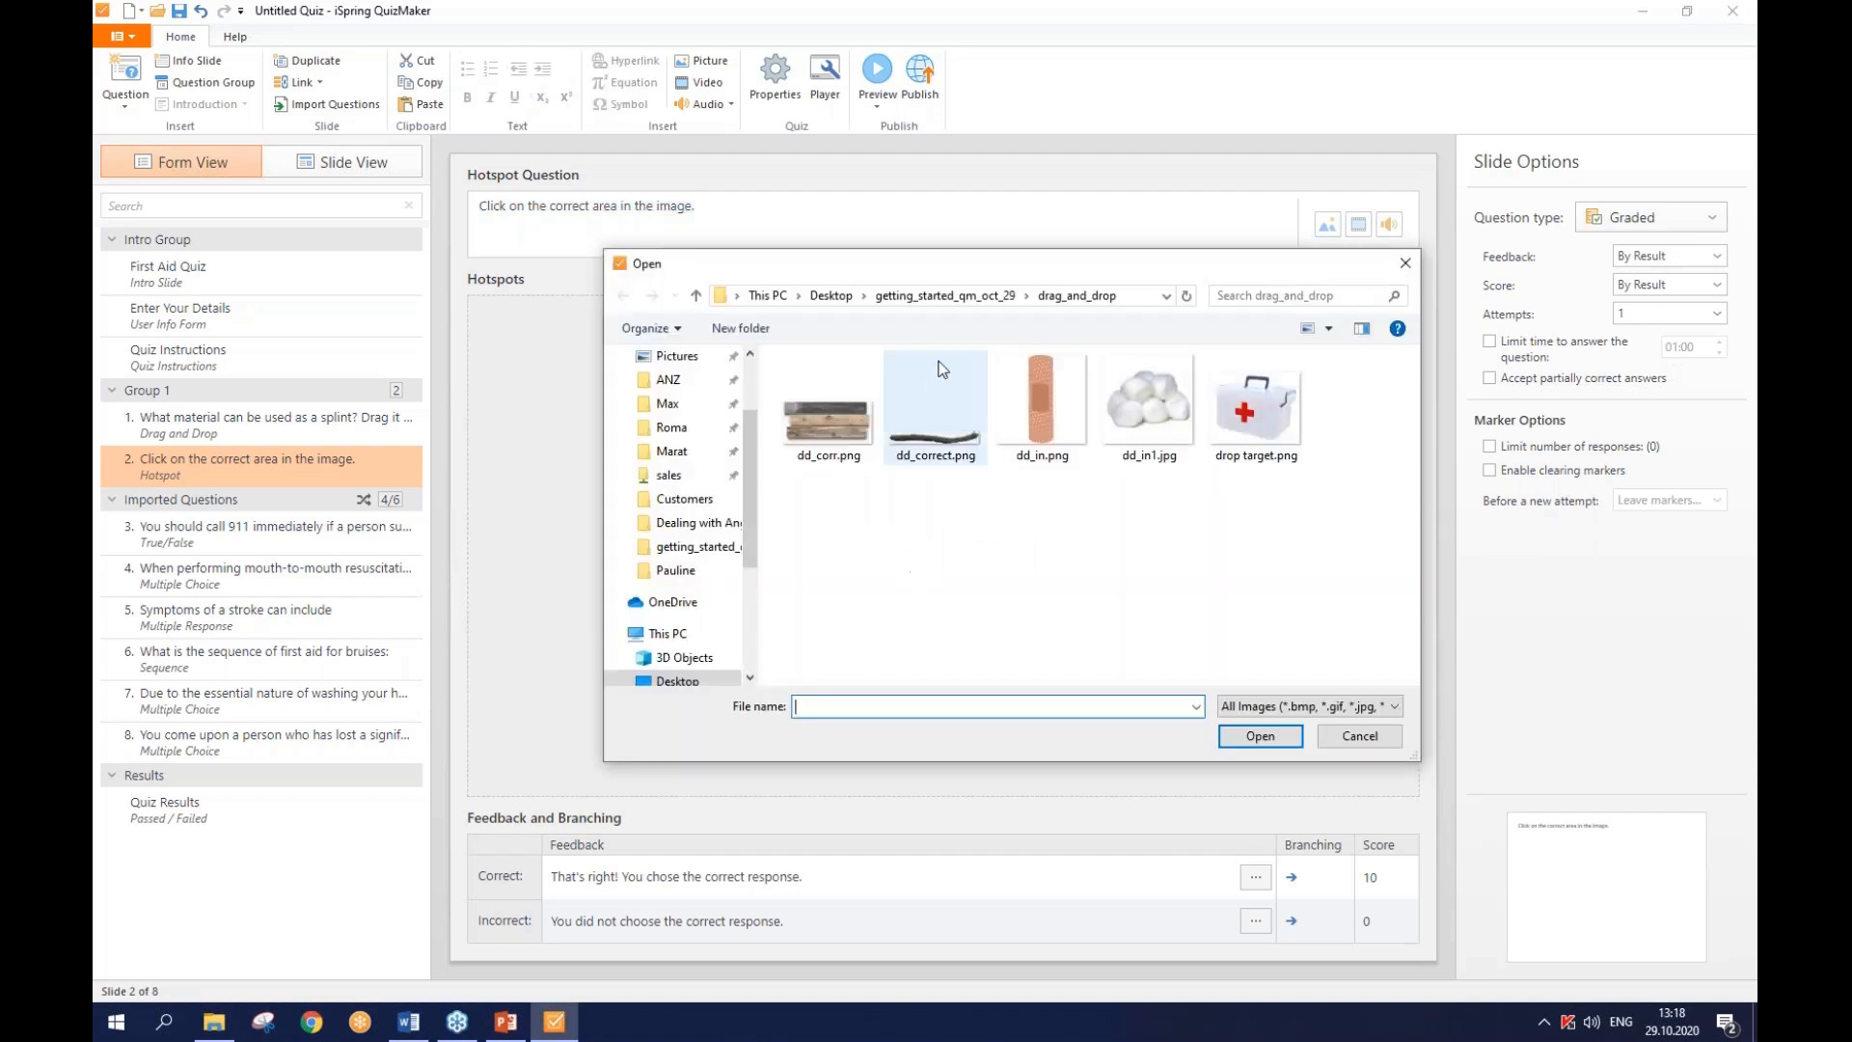
pyautogui.click(947, 297)
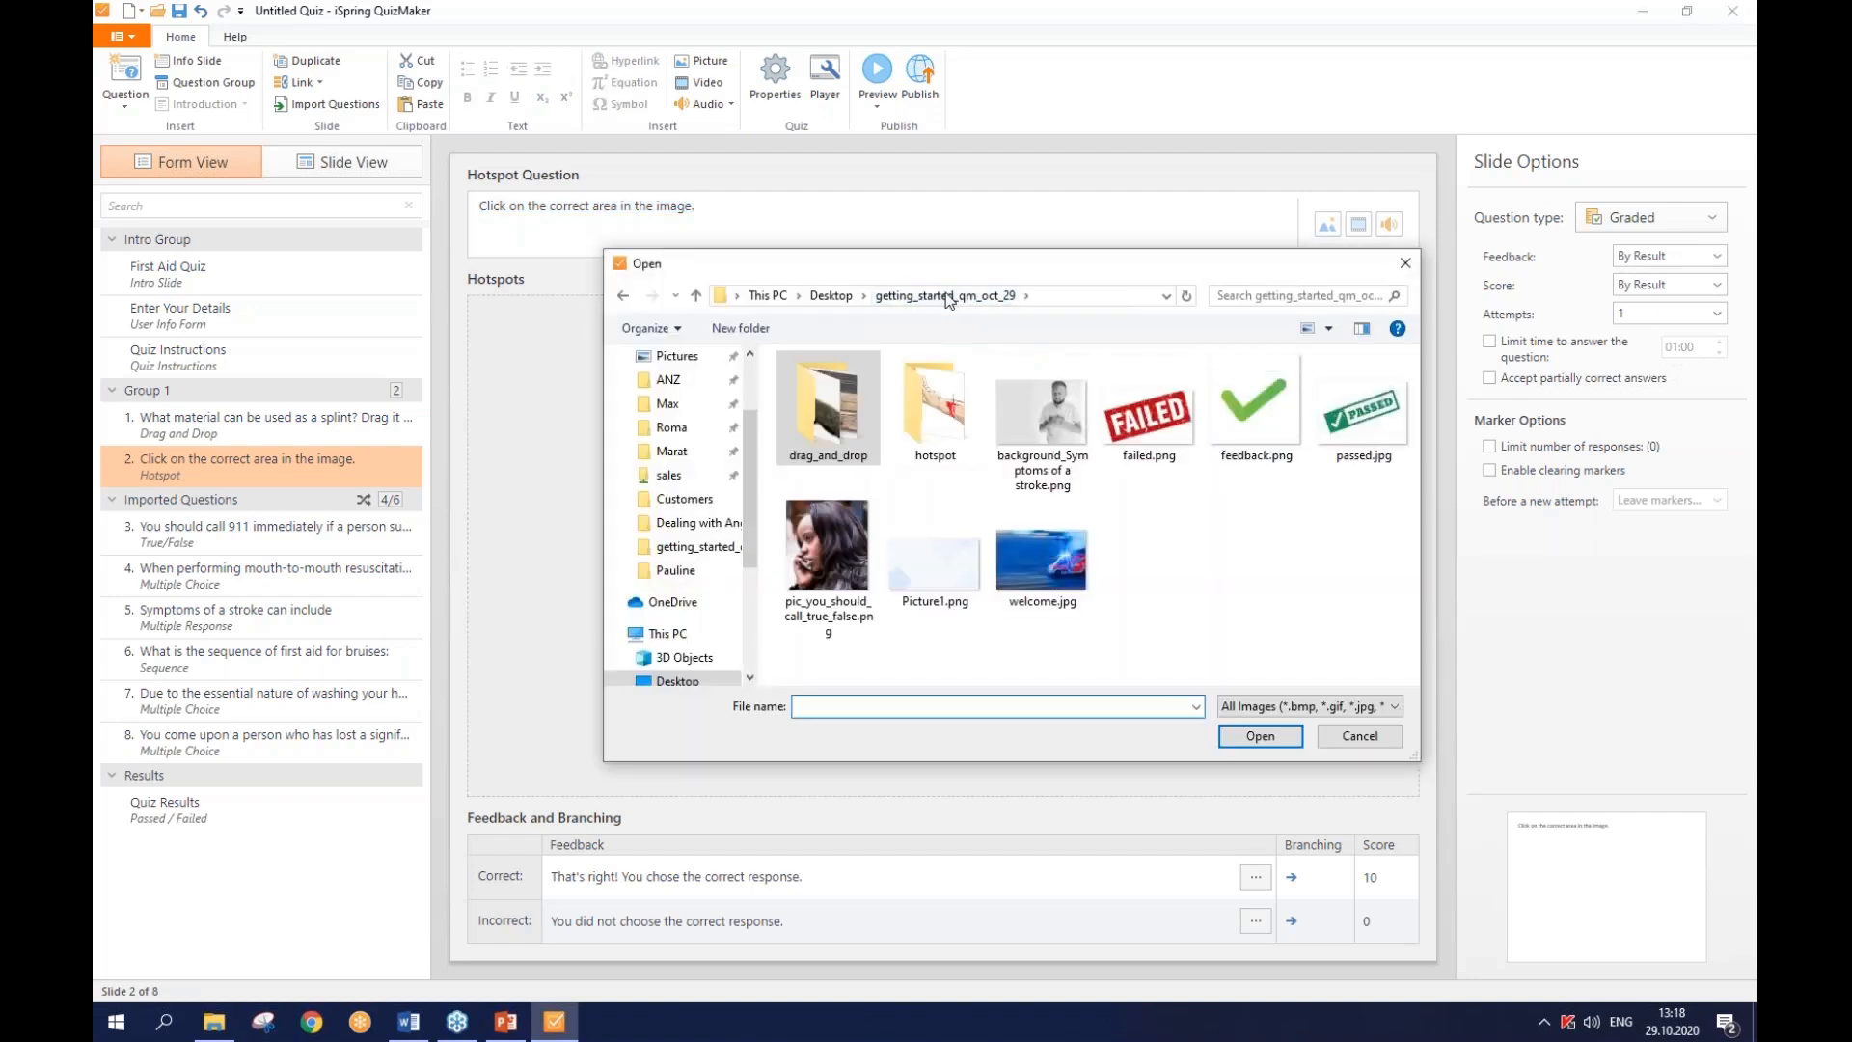
pyautogui.doubleClick(933, 413)
pyautogui.doubleClick(872, 413)
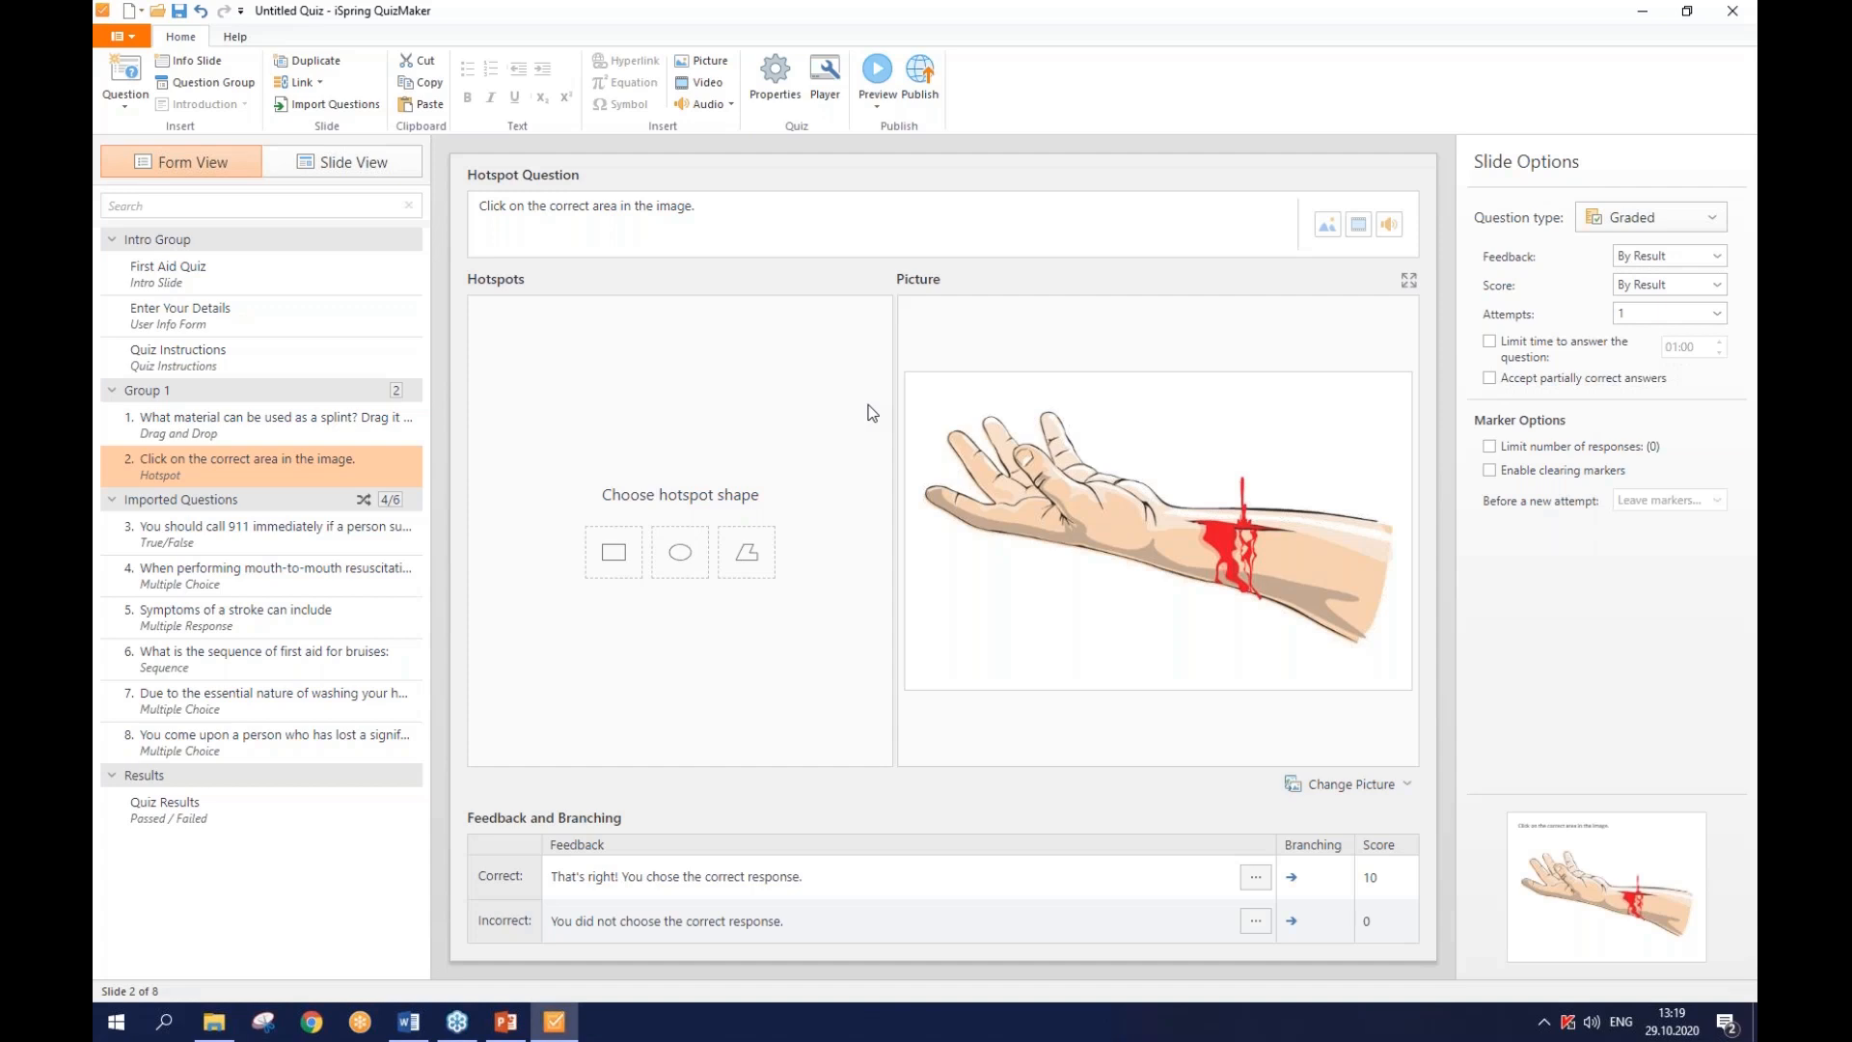
# - Draw oval hotspot Oval 1 on the upper forearm beside the wound, then restore the layout
pyautogui.click(614, 556)
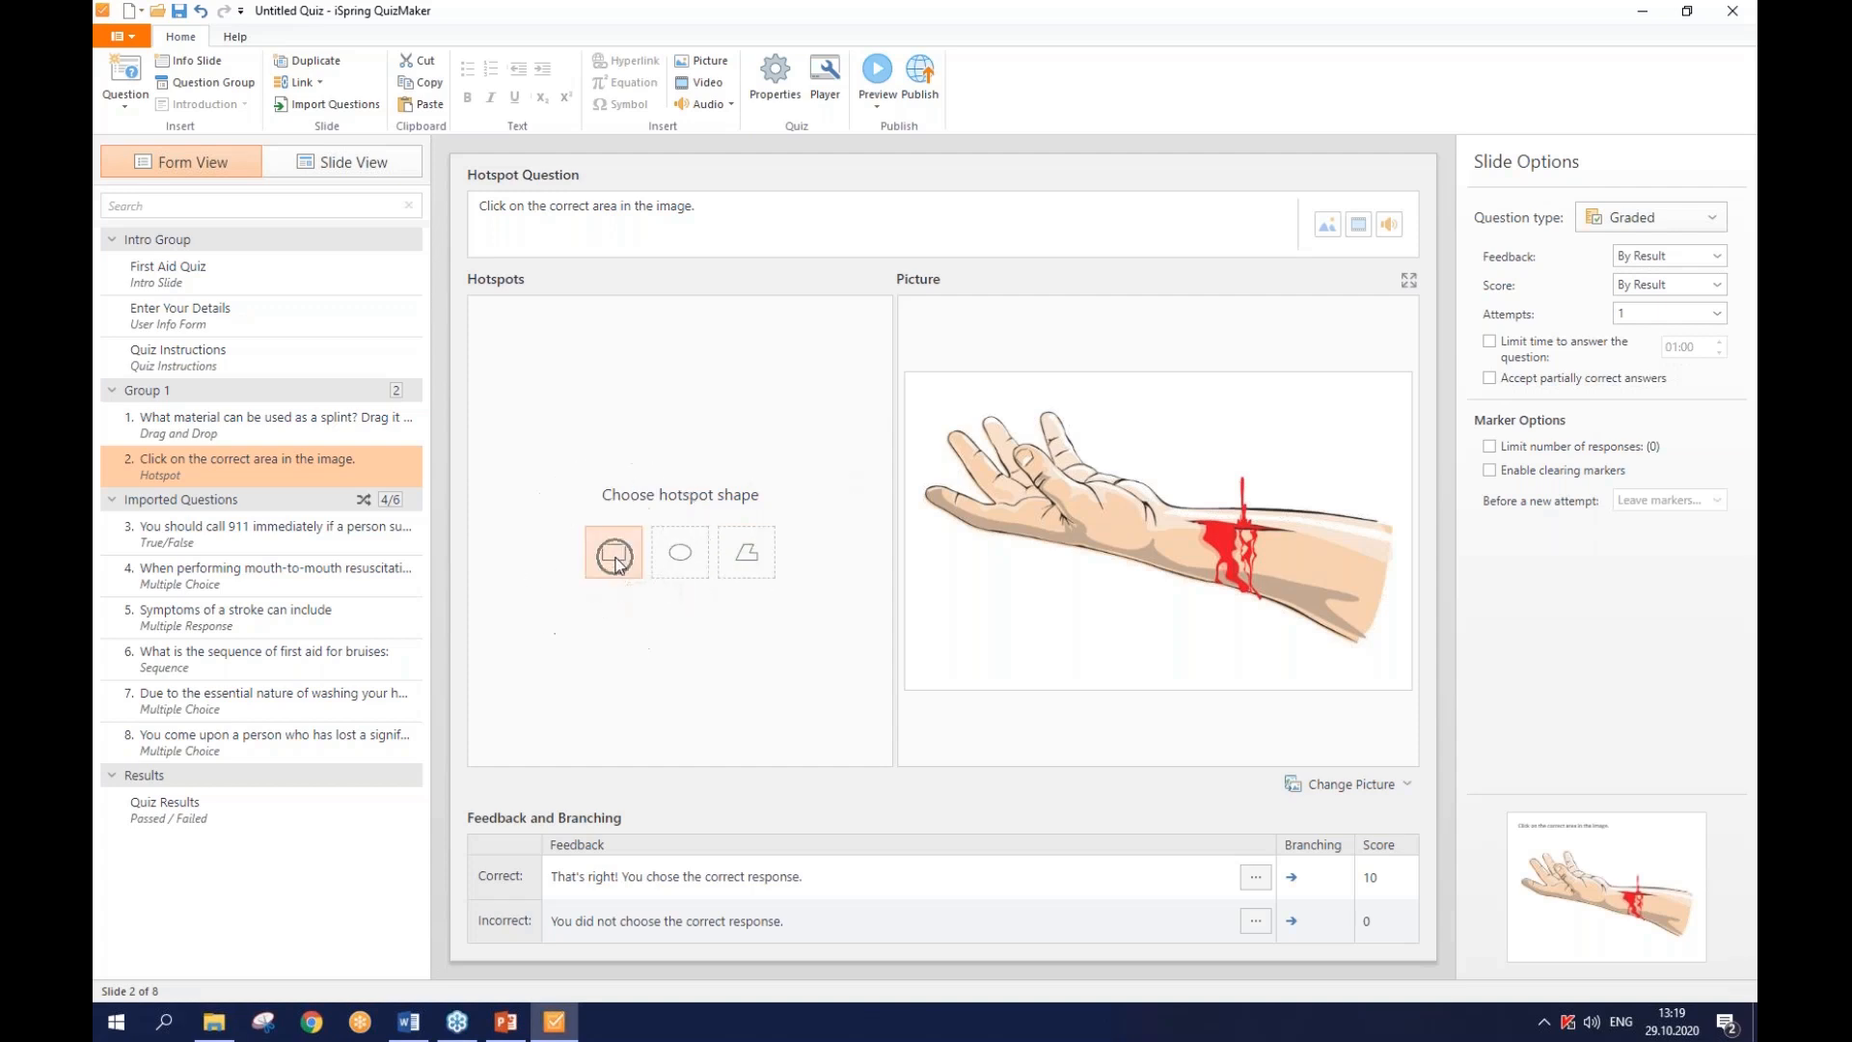
pyautogui.click(693, 559)
pyautogui.click(743, 559)
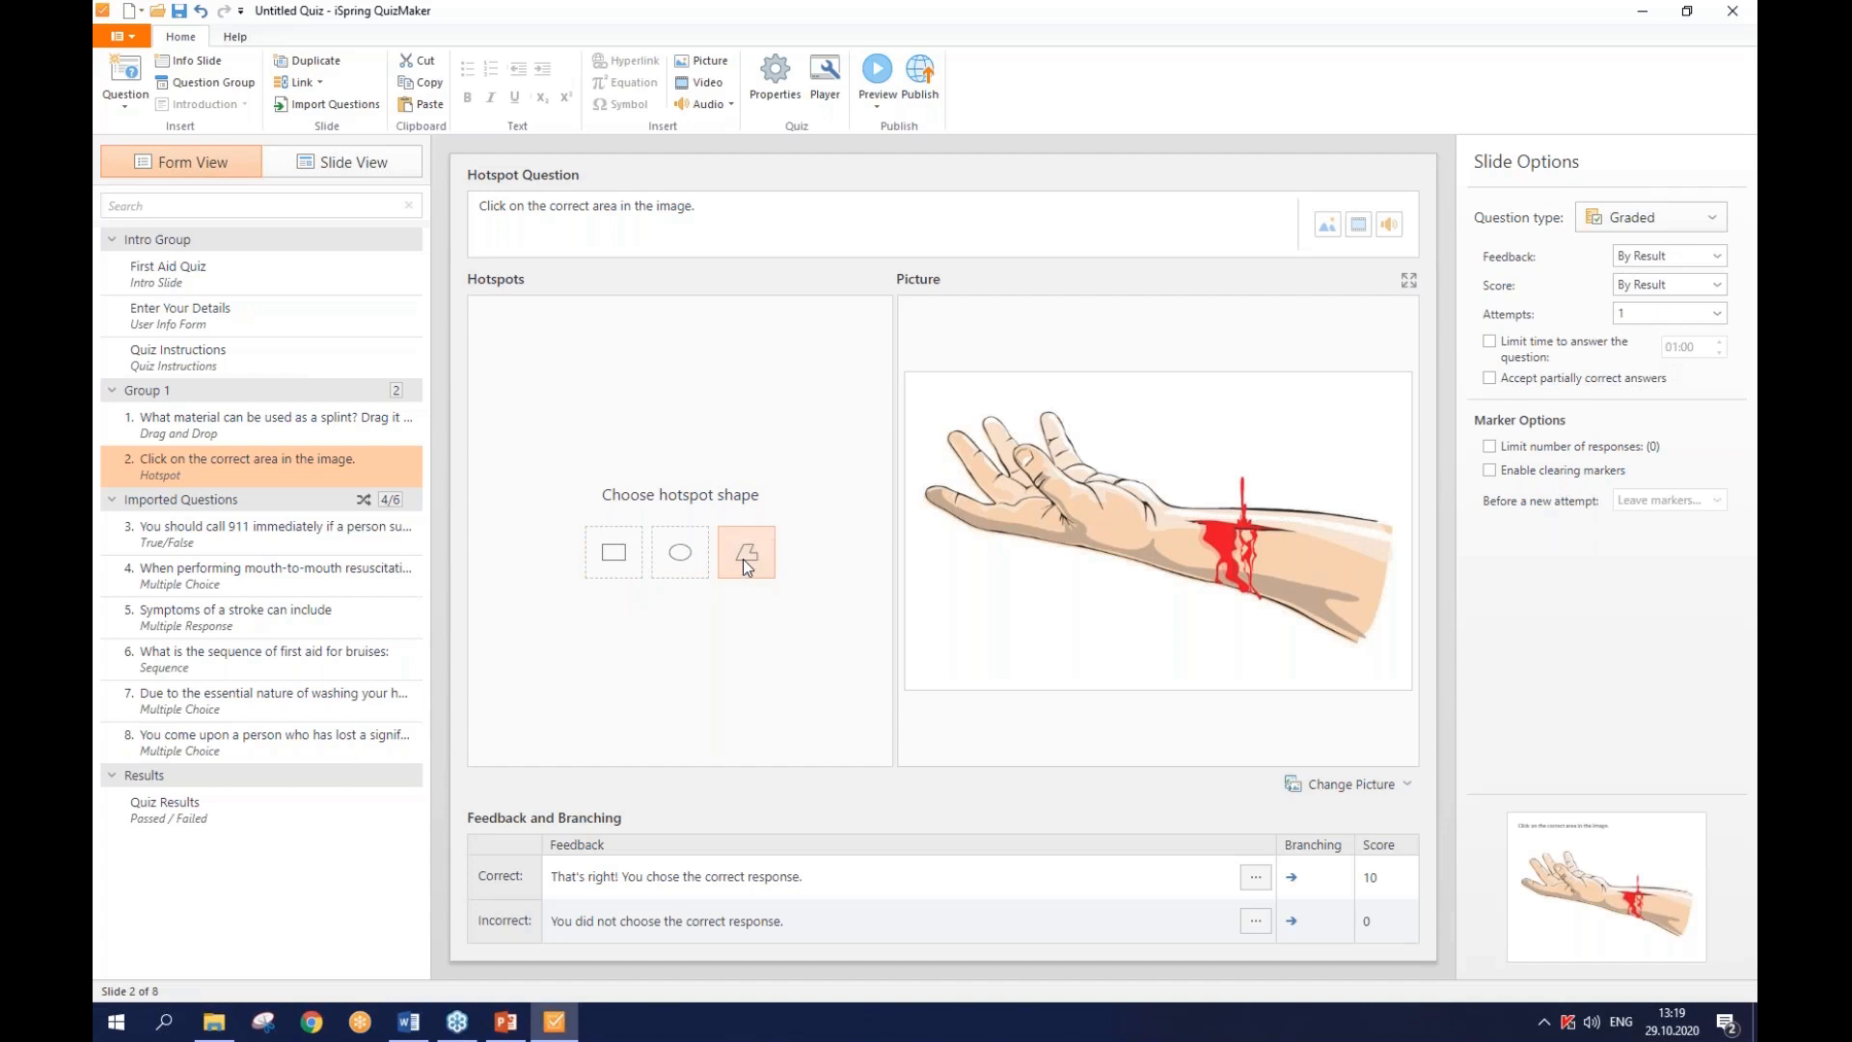
pyautogui.click(697, 546)
pyautogui.click(1410, 281)
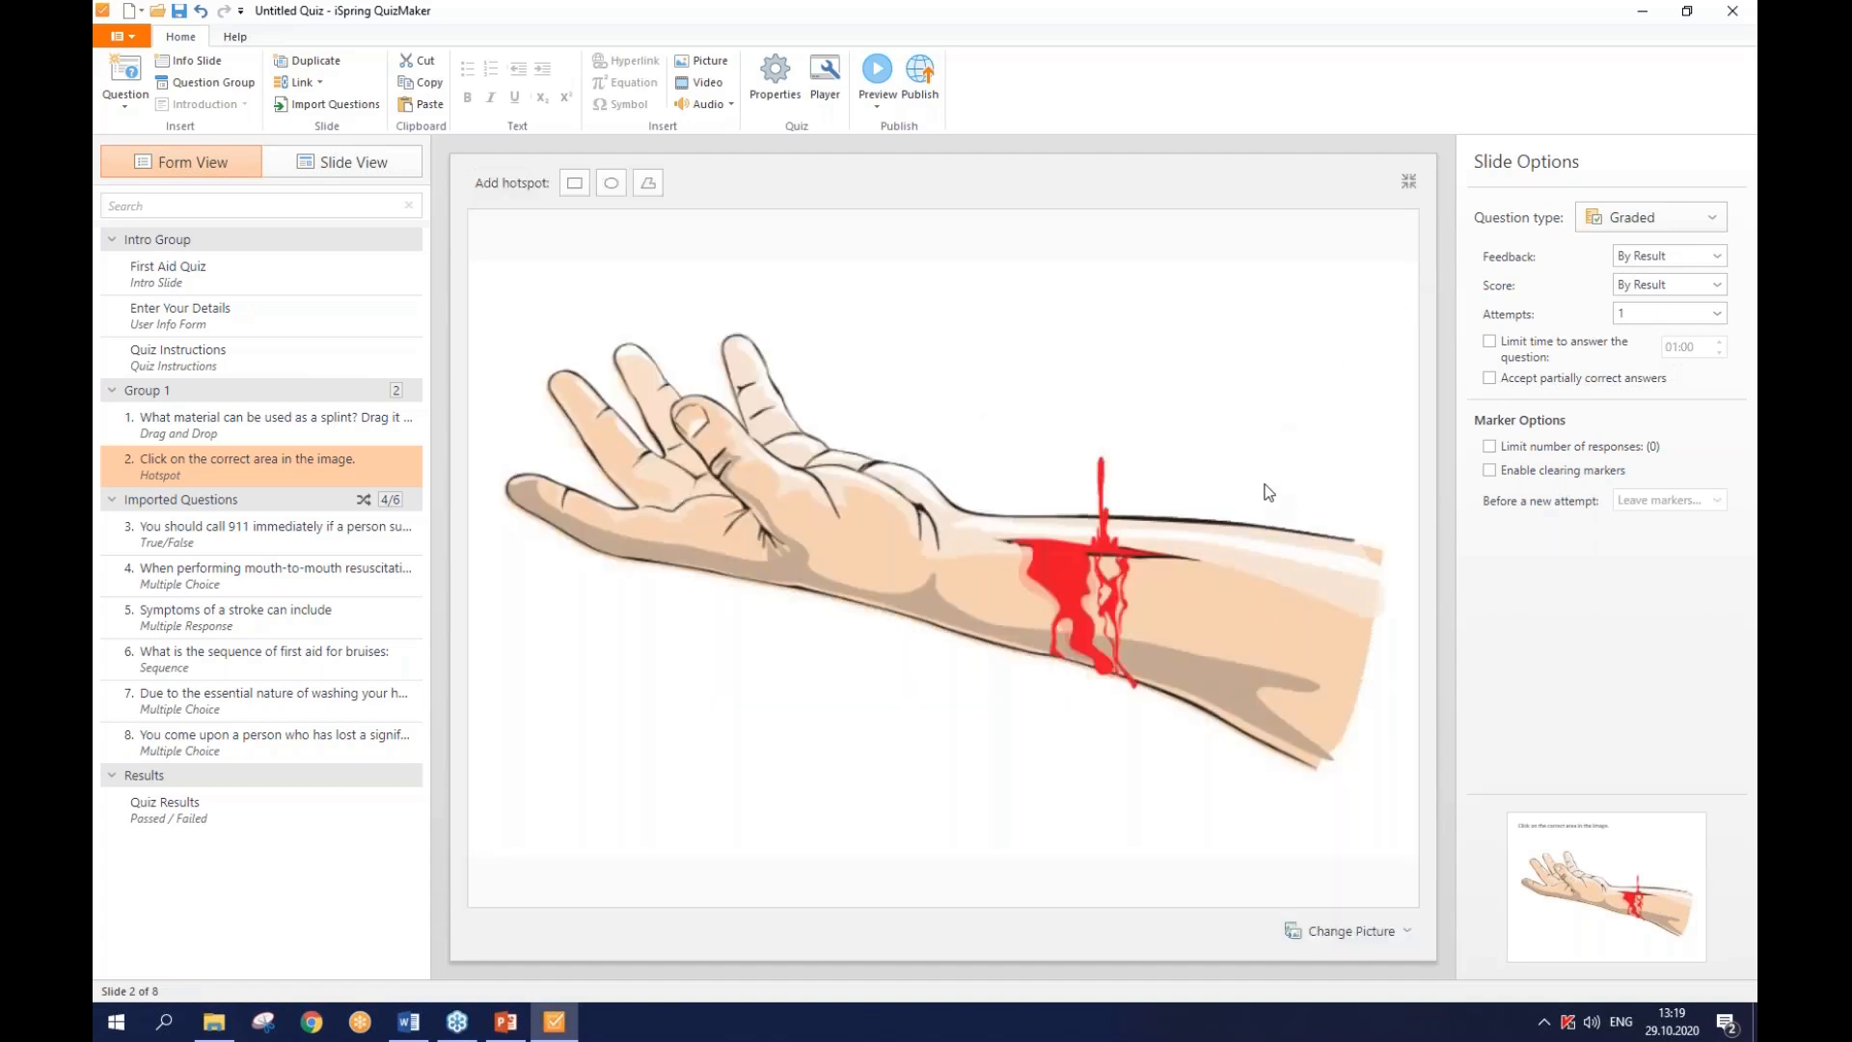
pyautogui.click(615, 189)
pyautogui.moveTo(1244, 472); pyautogui.dragTo(1376, 804)
pyautogui.moveTo(1340, 728); pyautogui.dragTo(1323, 710)
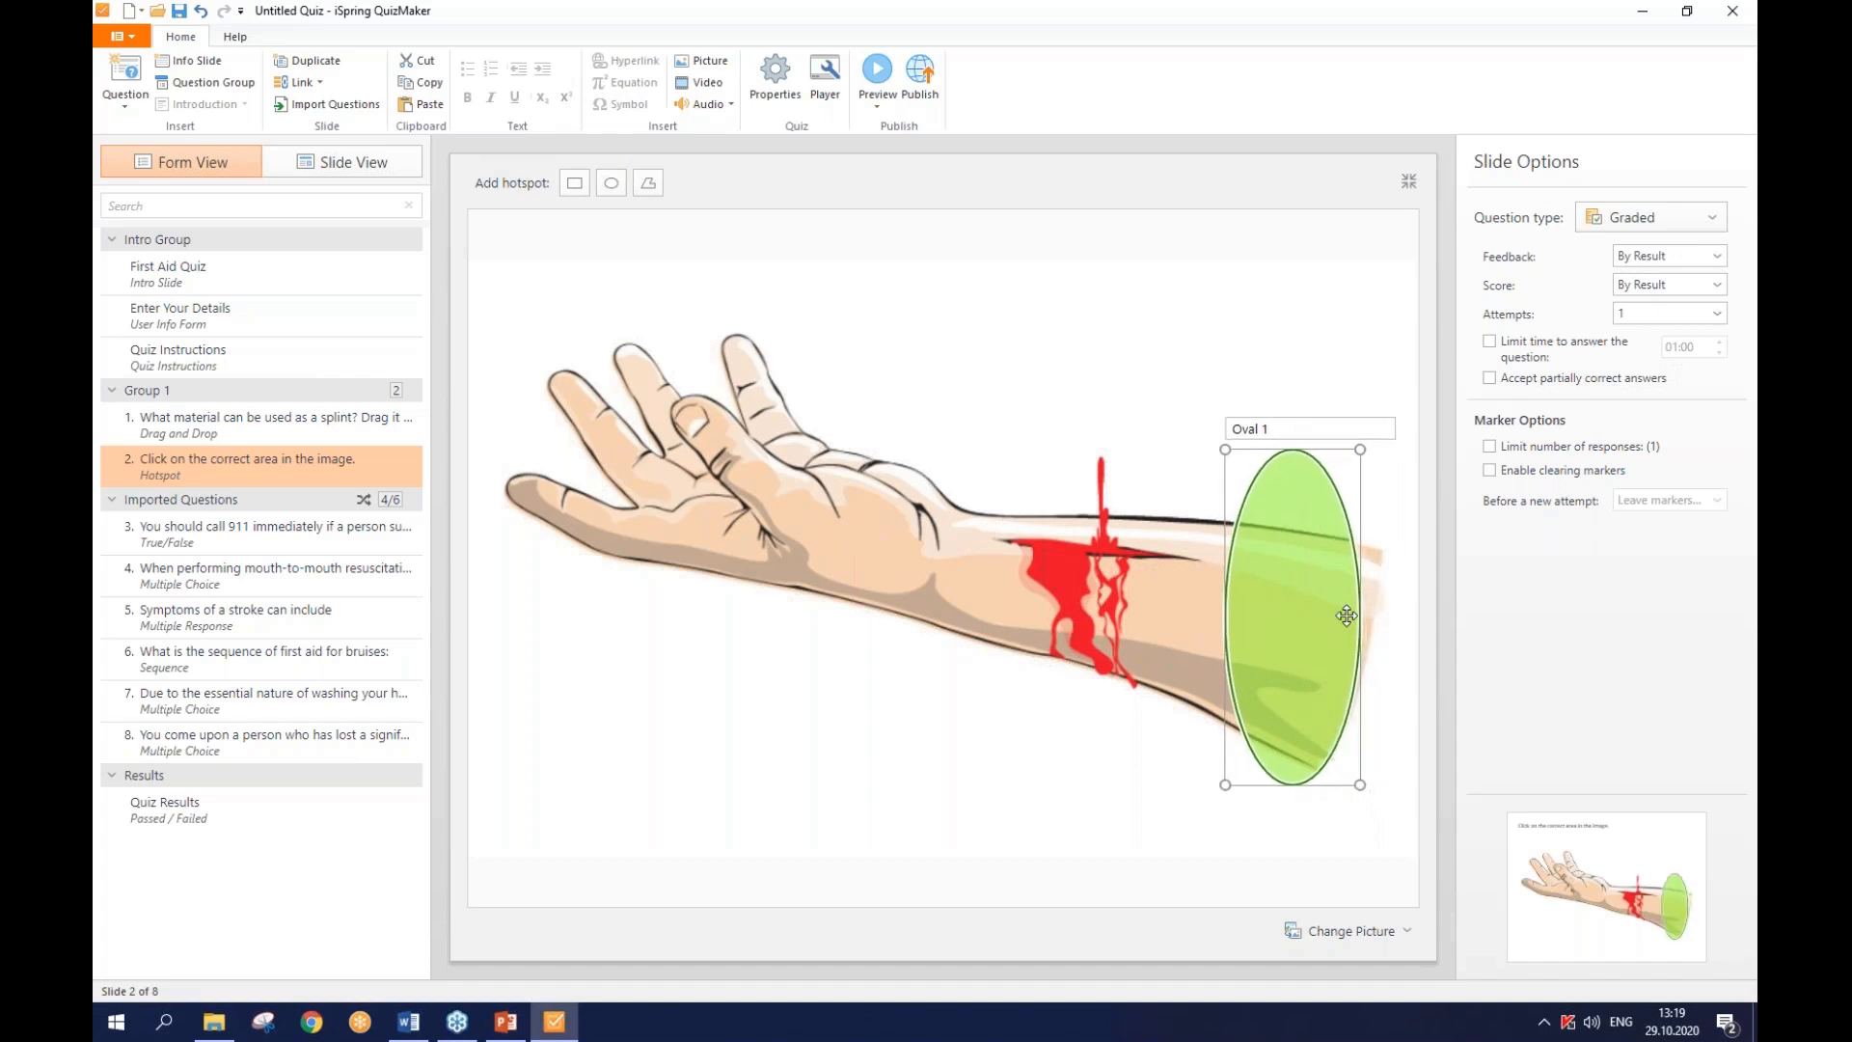
pyautogui.moveTo(1356, 466); pyautogui.dragTo(1298, 556)
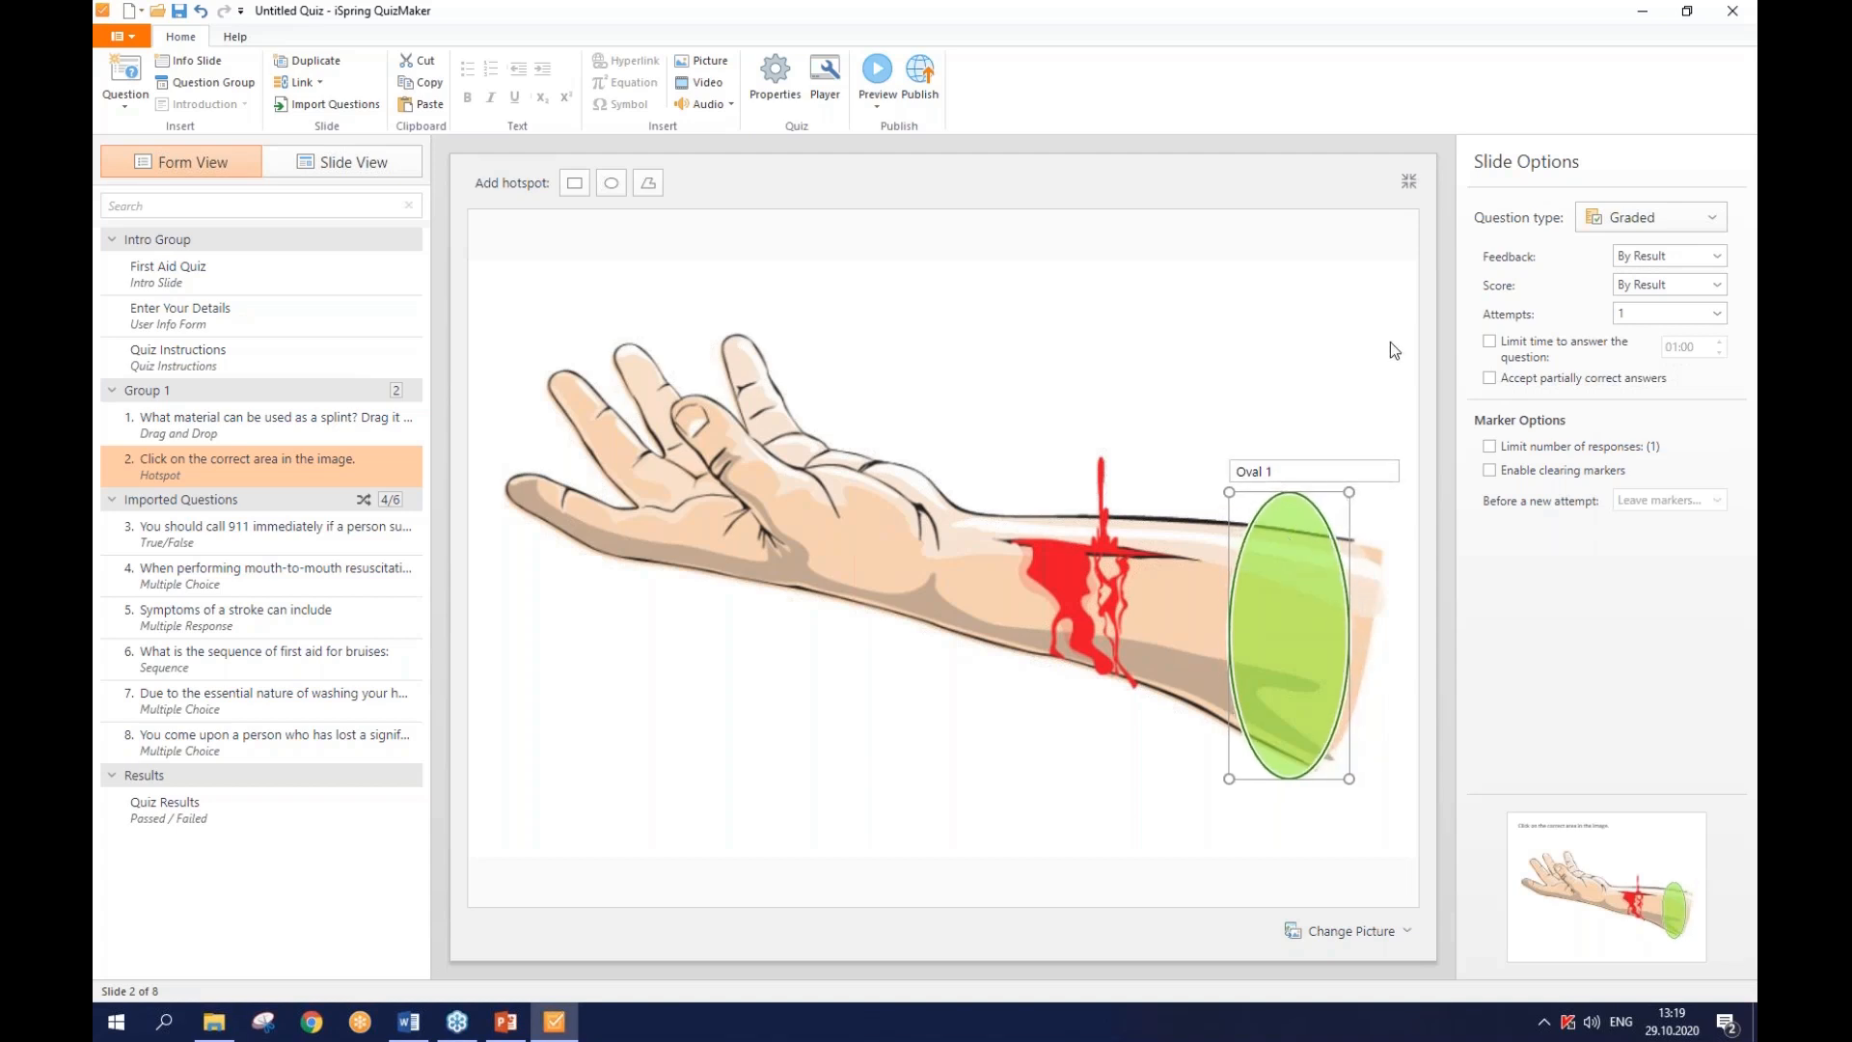
pyautogui.click(1409, 181)
pyautogui.click(1409, 182)
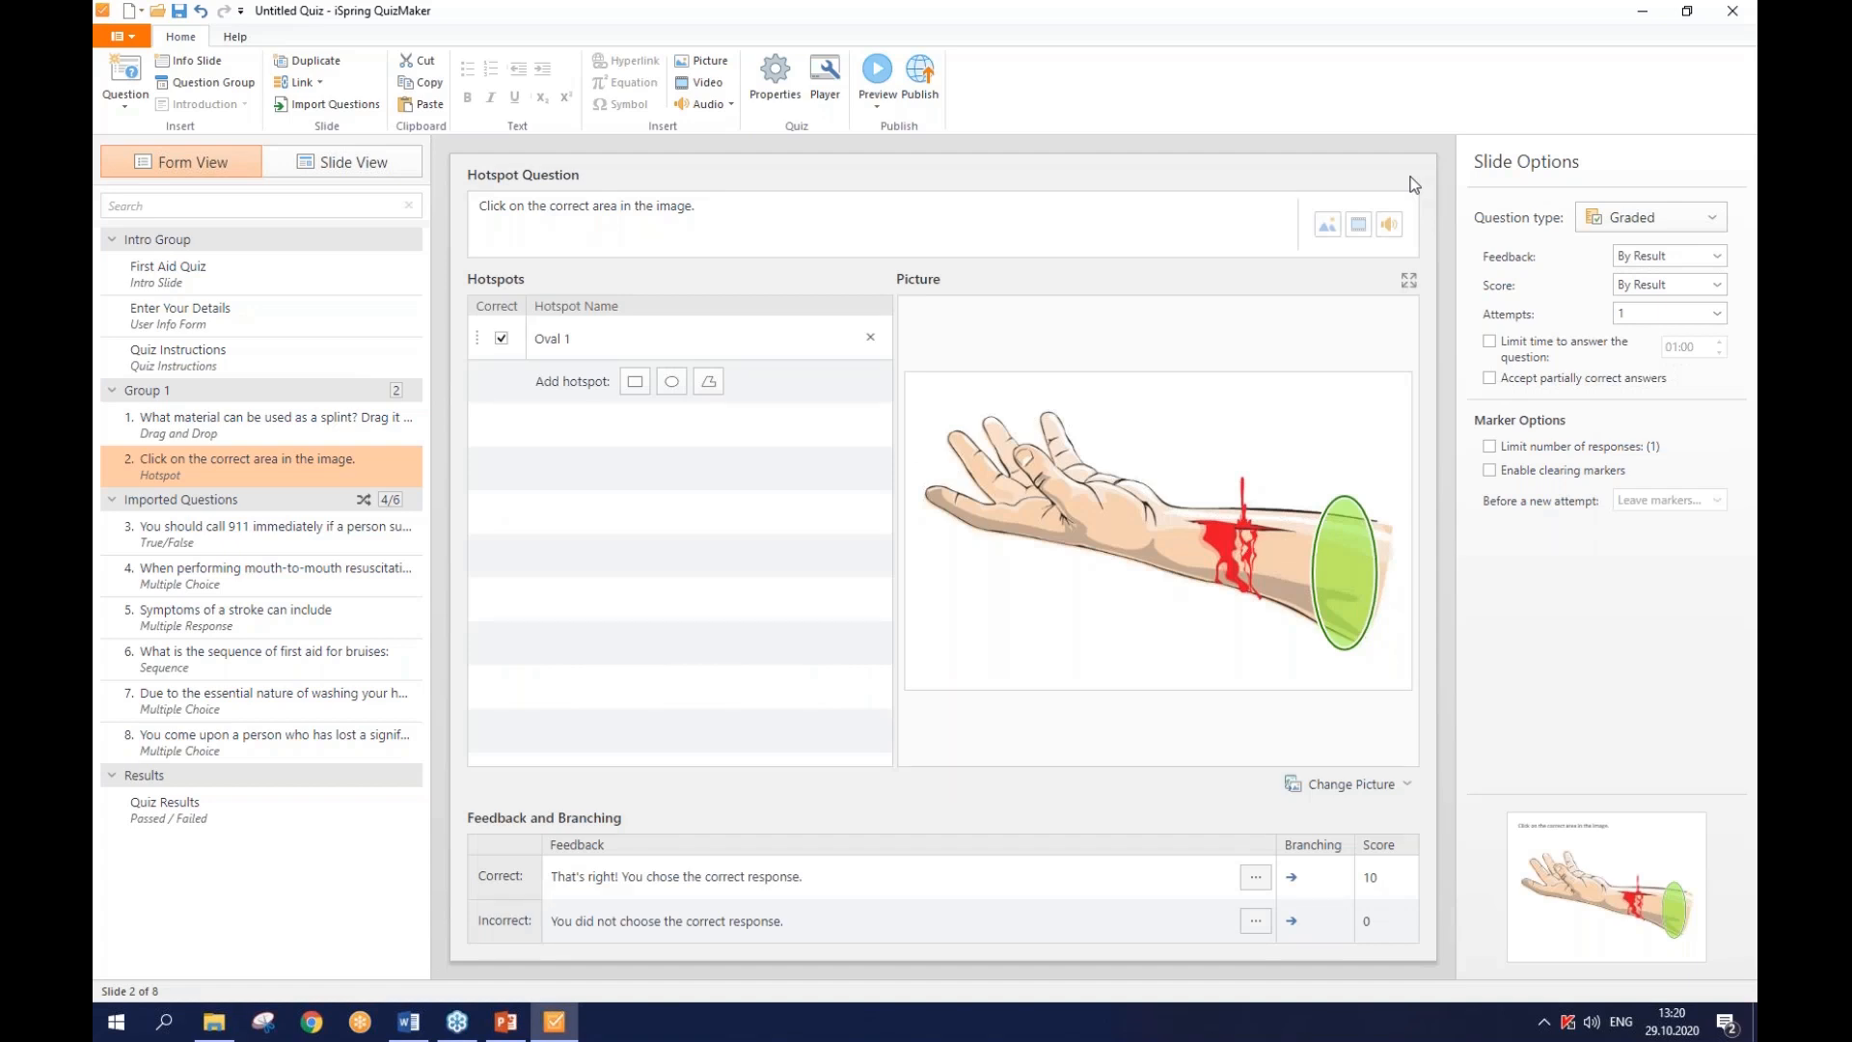
pyautogui.click(502, 340)
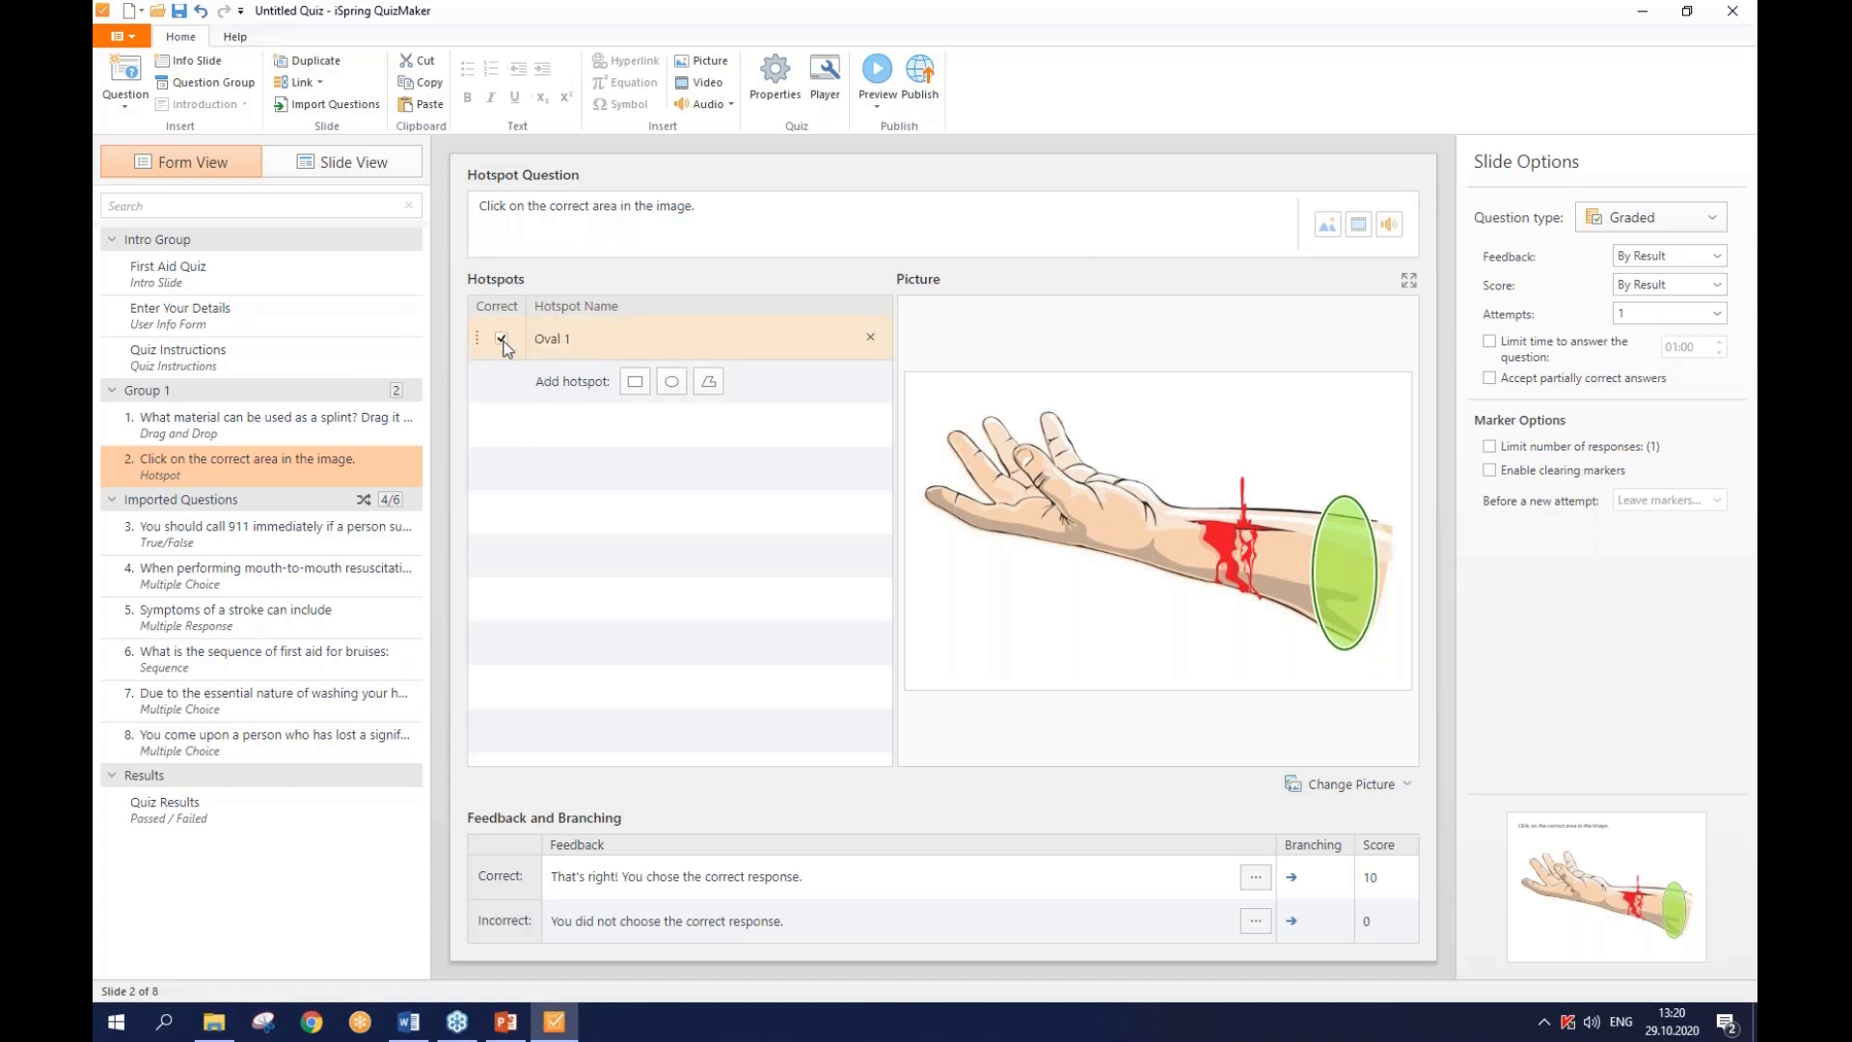
pyautogui.press('ctrl')
# - Open the quiz Properties at the Question Properties page
pyautogui.click(774, 90)
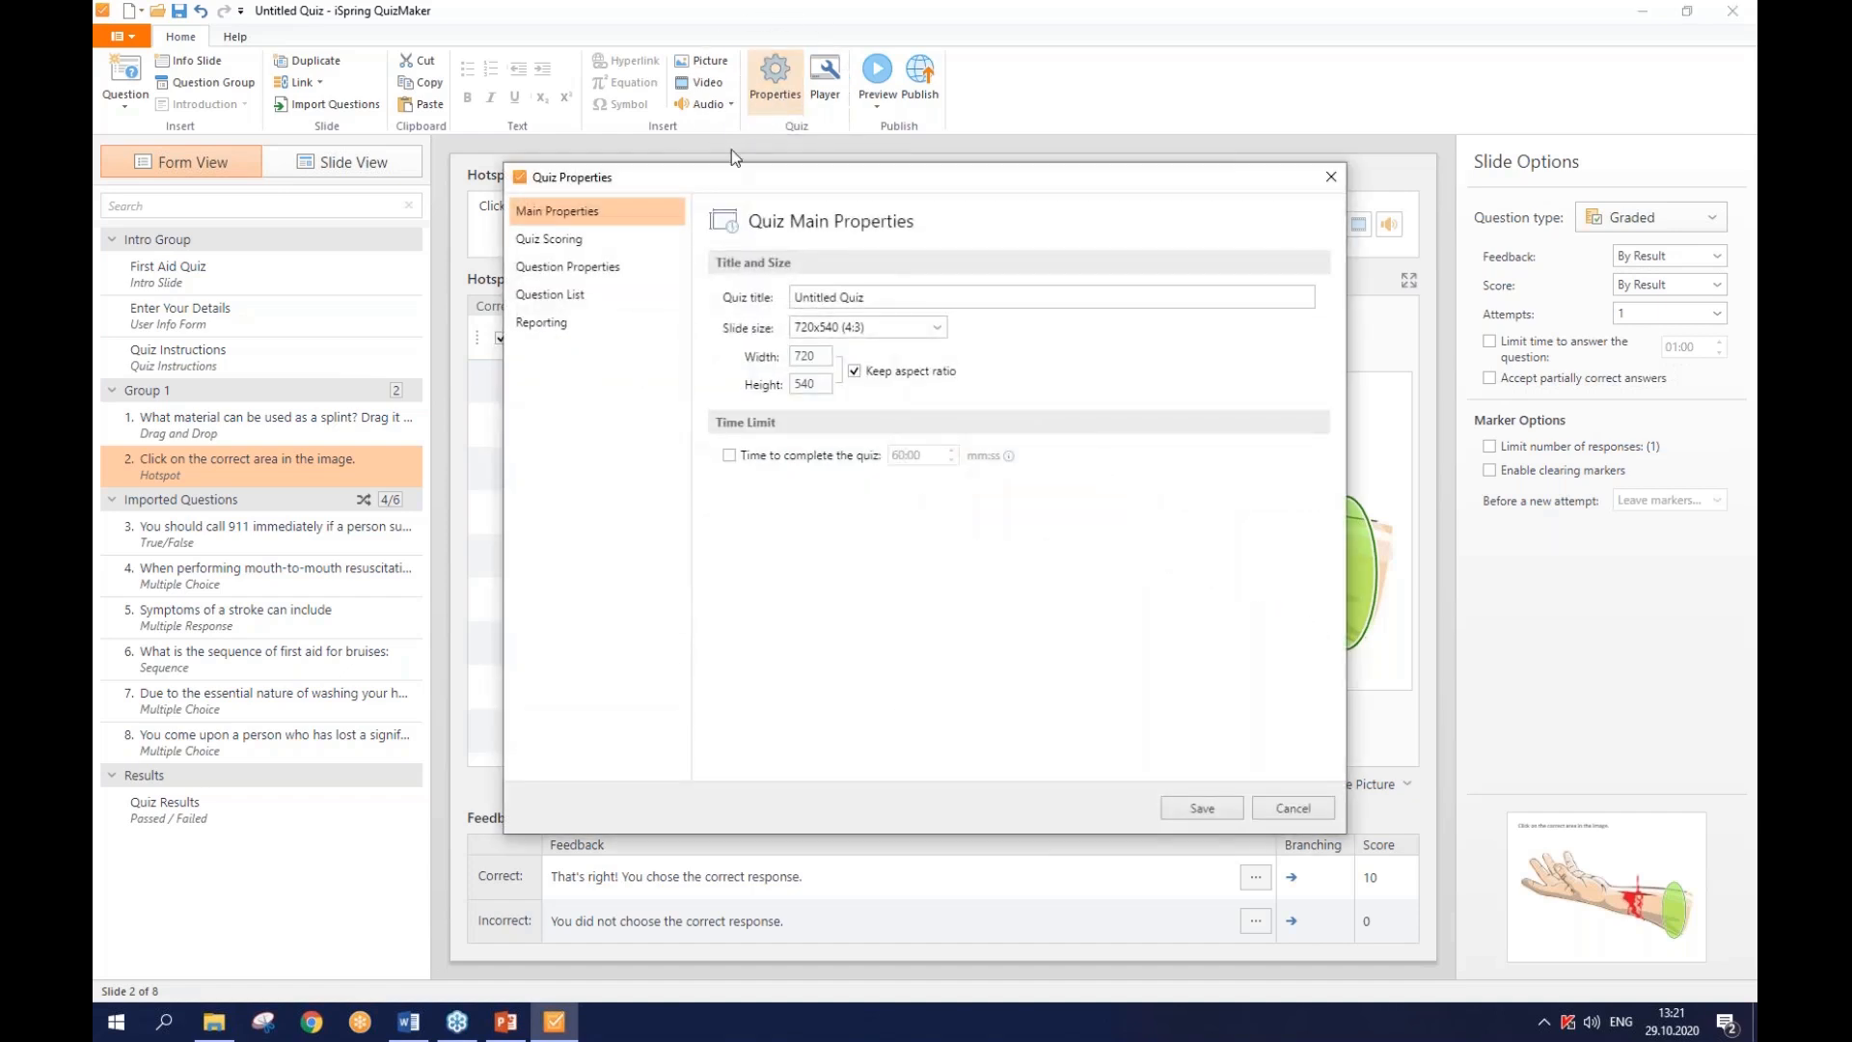
pyautogui.click(625, 264)
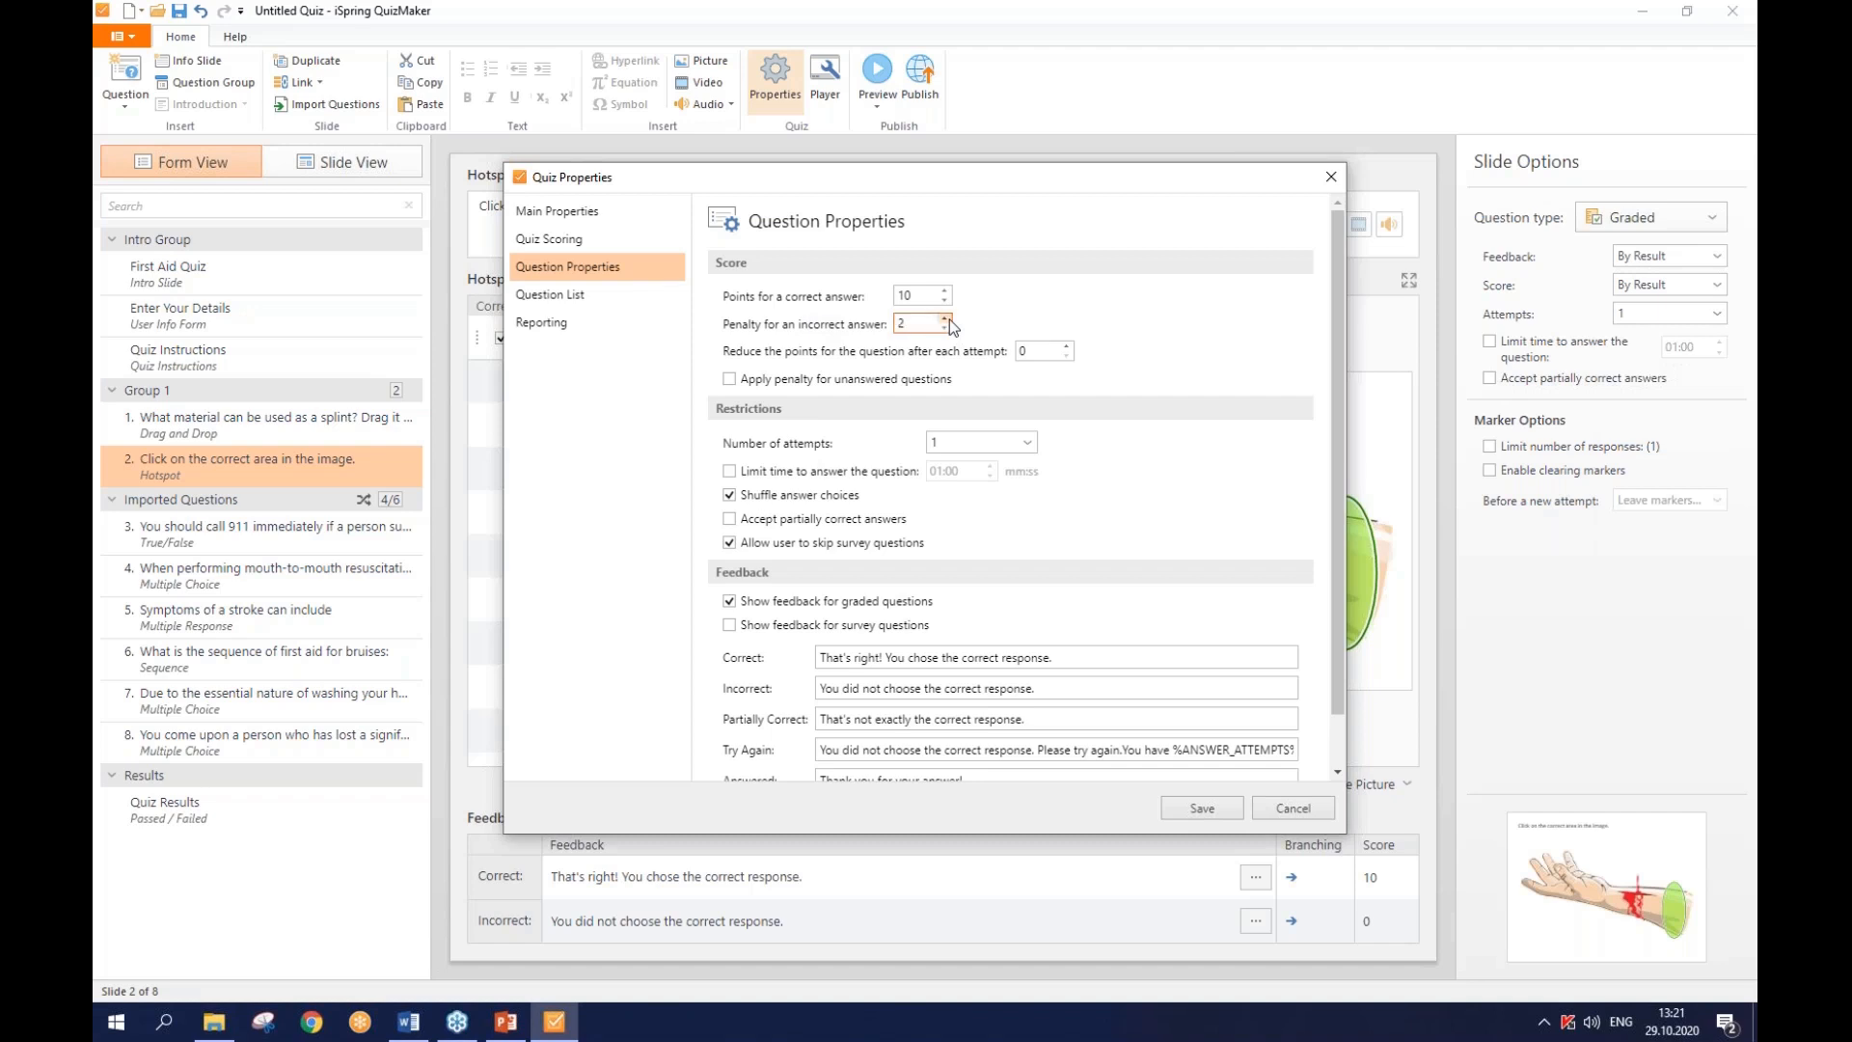
# - Penalize unanswered questions, set a 00:15 time limit, and accept partially correct answers
pyautogui.click(853, 384)
pyautogui.click(827, 478)
pyautogui.click(936, 470)
pyautogui.moveTo(936, 471); pyautogui.dragTo(945, 472)
pyautogui.write('0')
pyautogui.press('Right')
pyautogui.press('Right')
pyautogui.press('Right')
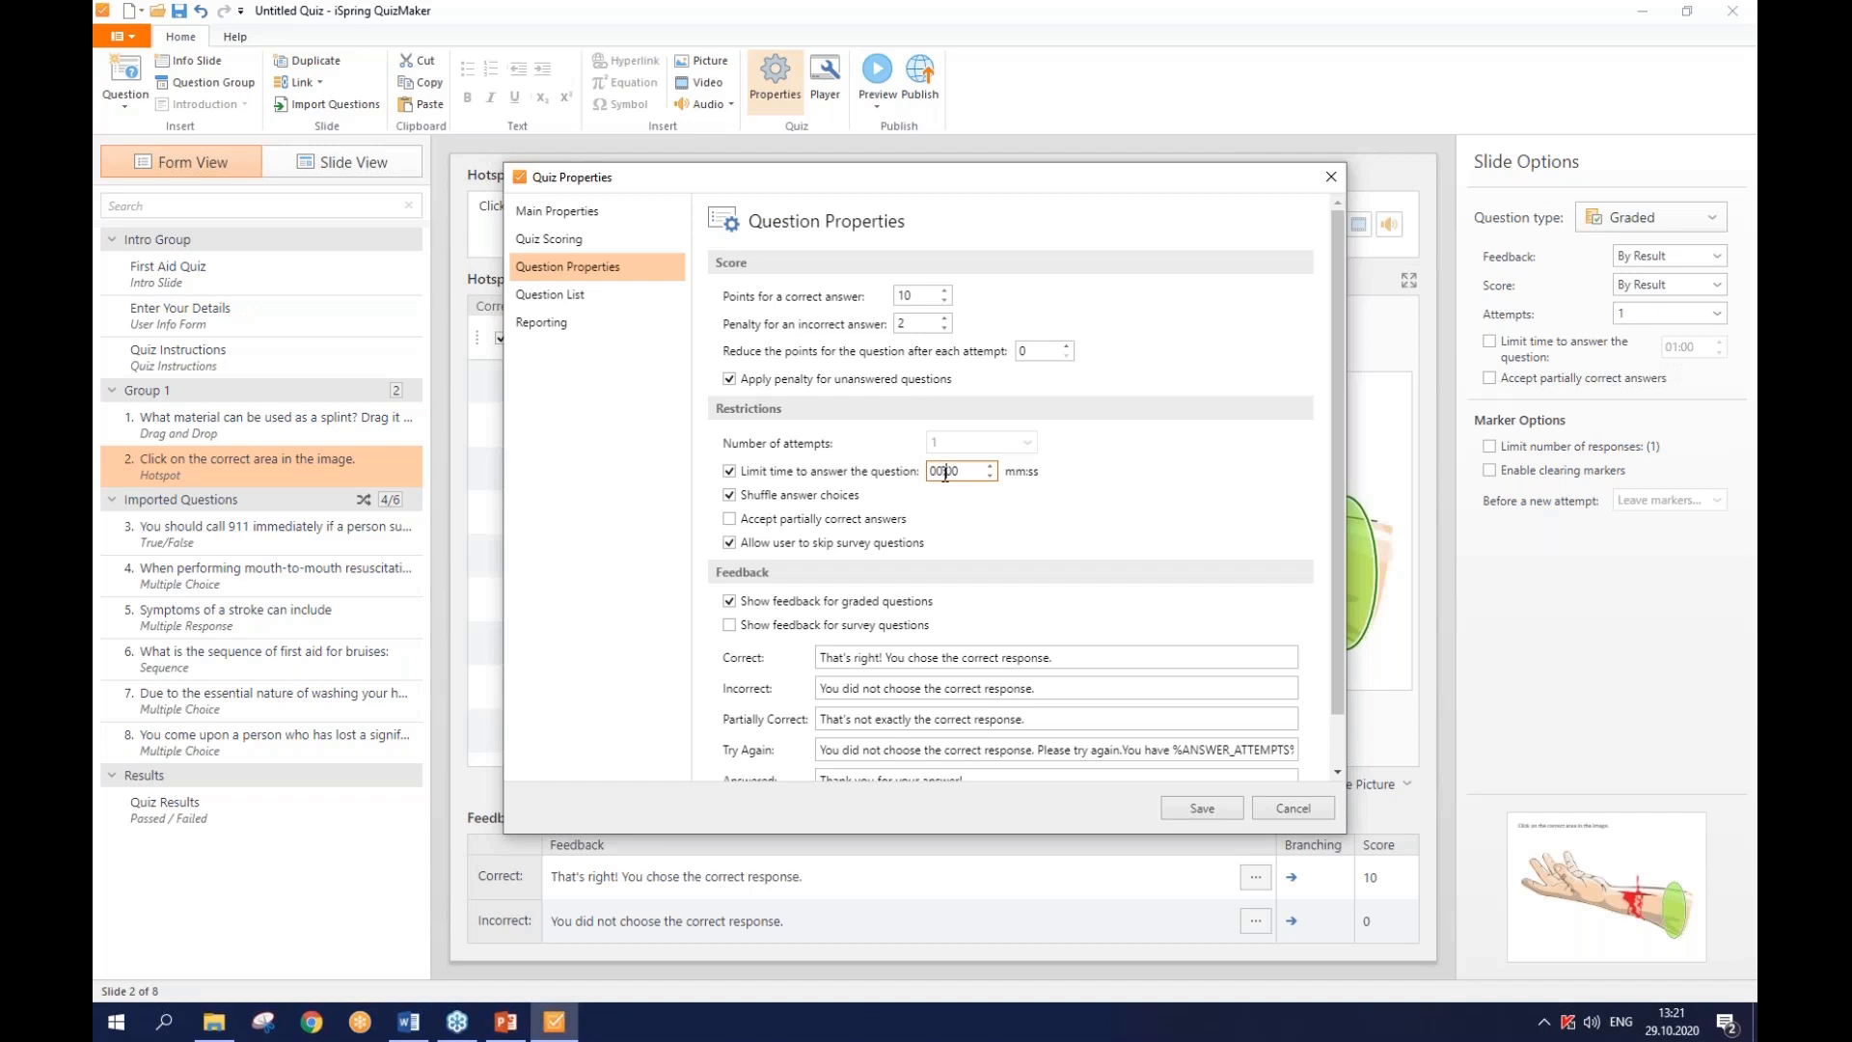
pyautogui.press('BackSpace')
pyautogui.write('5')
pyautogui.click(928, 514)
pyautogui.click(730, 519)
# - Apply these settings to all questions, excluding feedback display and text, and save
pyautogui.scroll(-2, 827, 408)
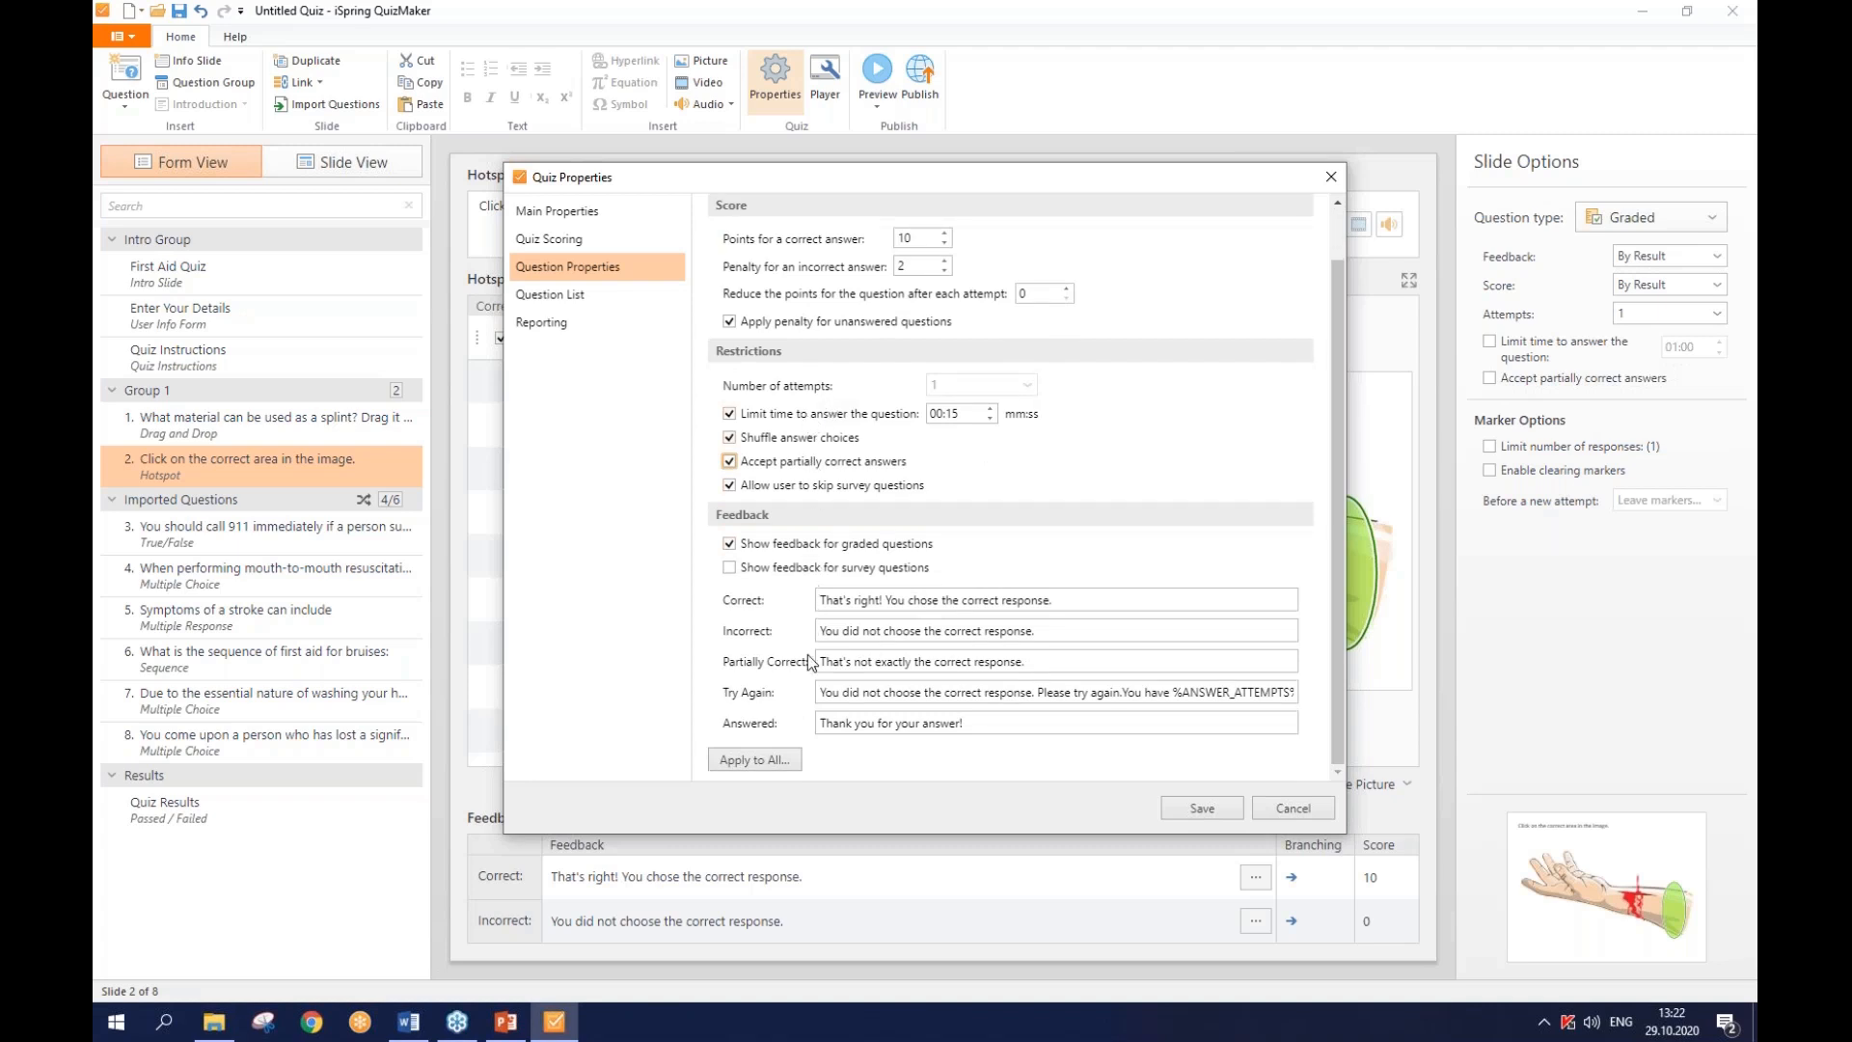
pyautogui.click(774, 758)
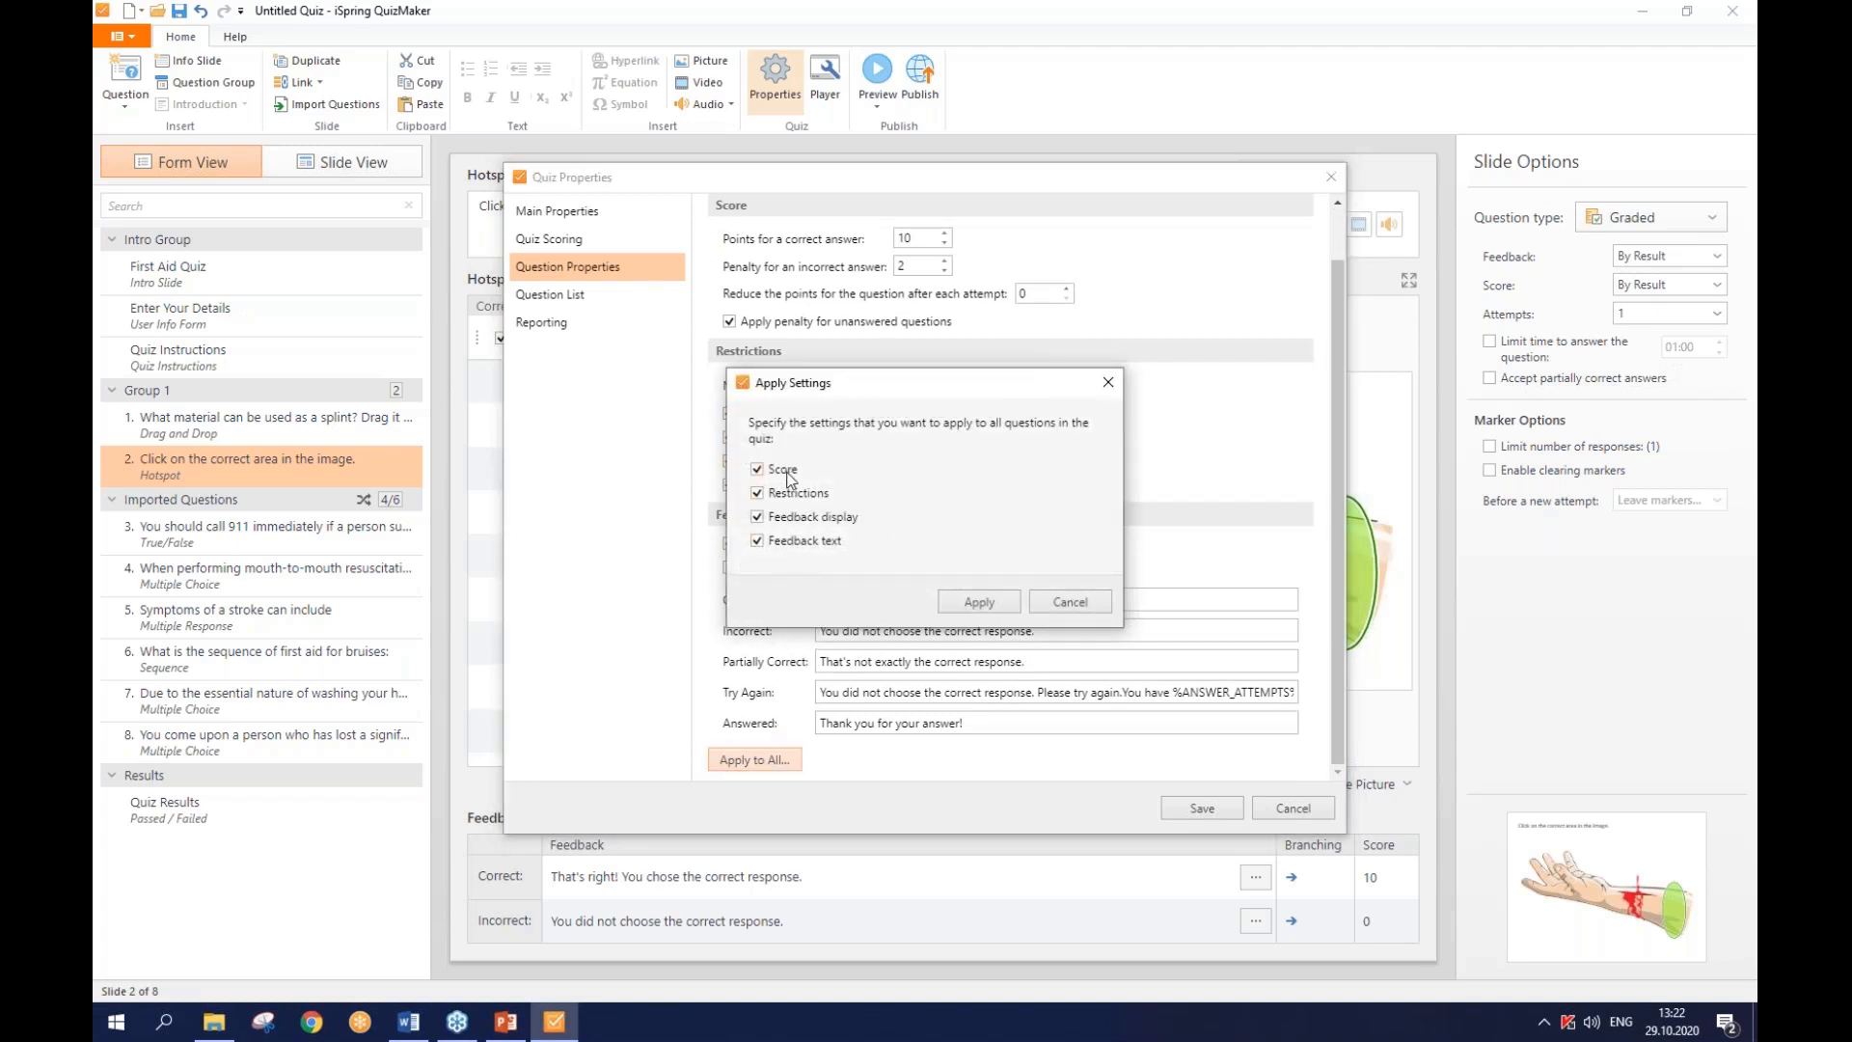
pyautogui.click(783, 521)
pyautogui.click(783, 543)
pyautogui.click(965, 600)
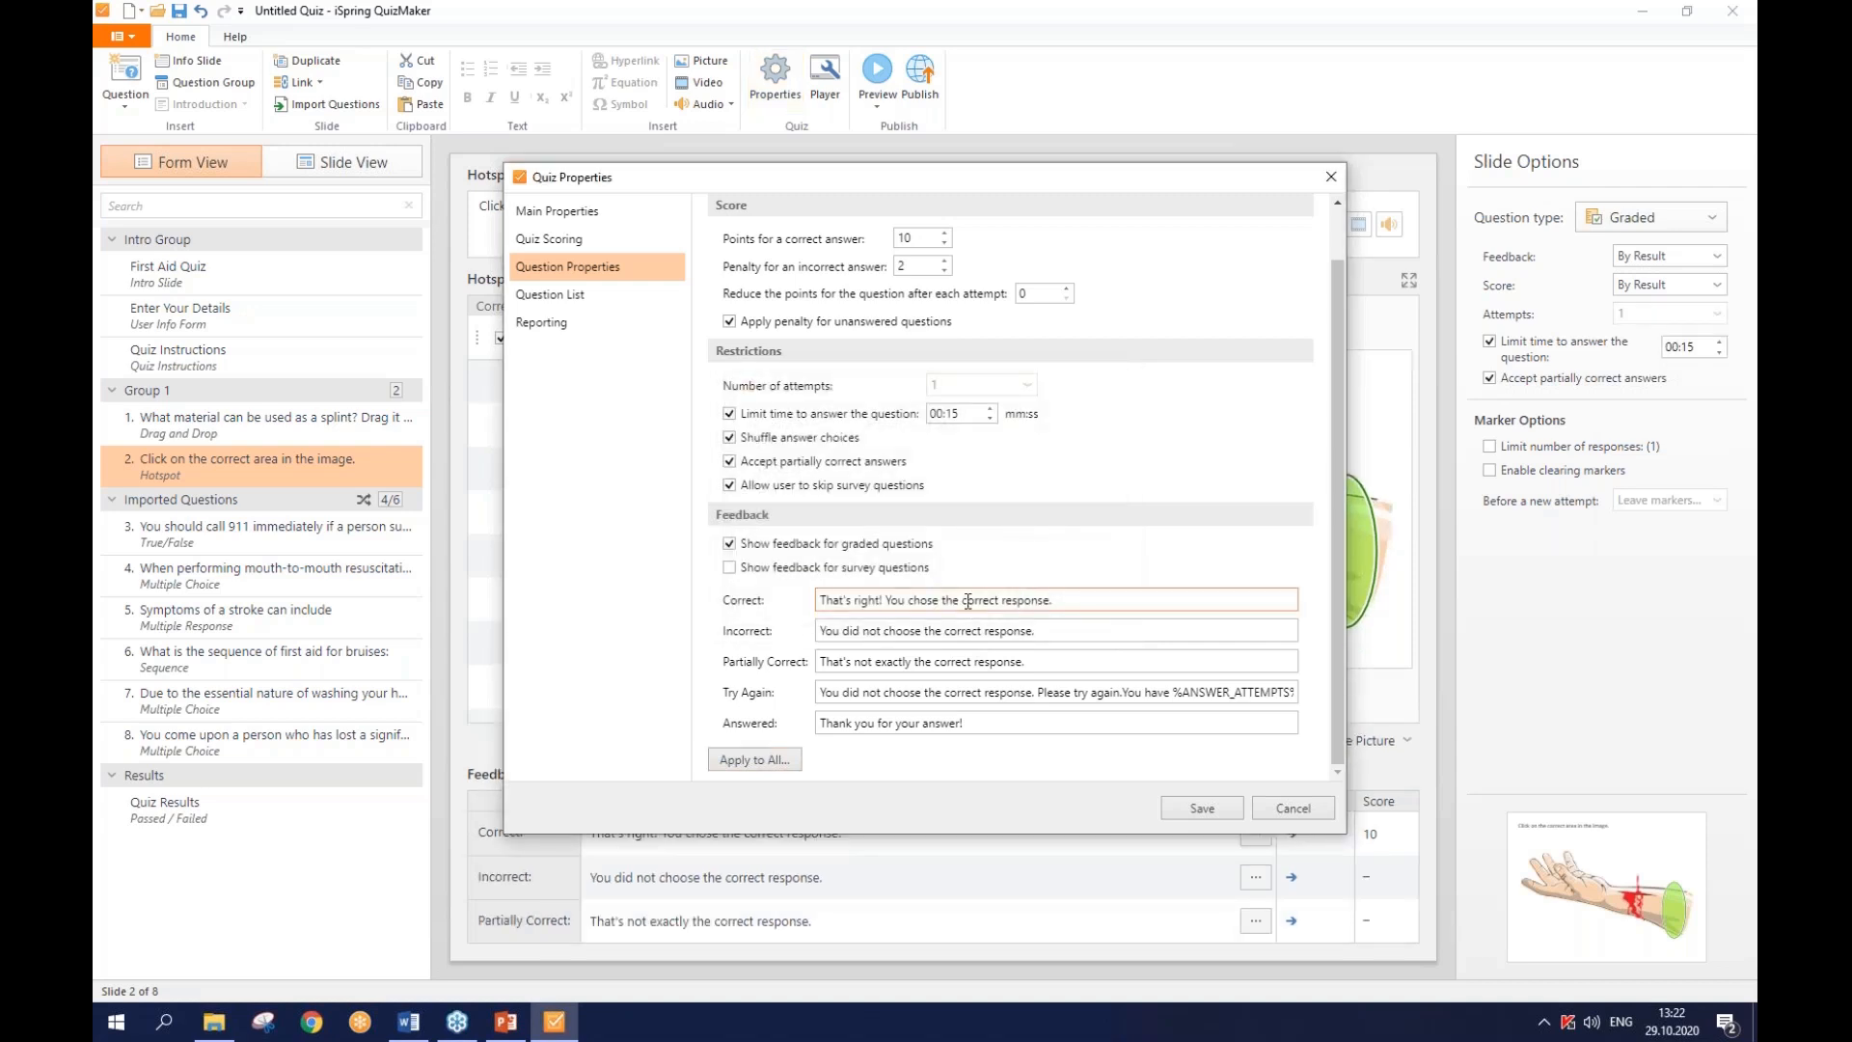
pyautogui.click(1177, 807)
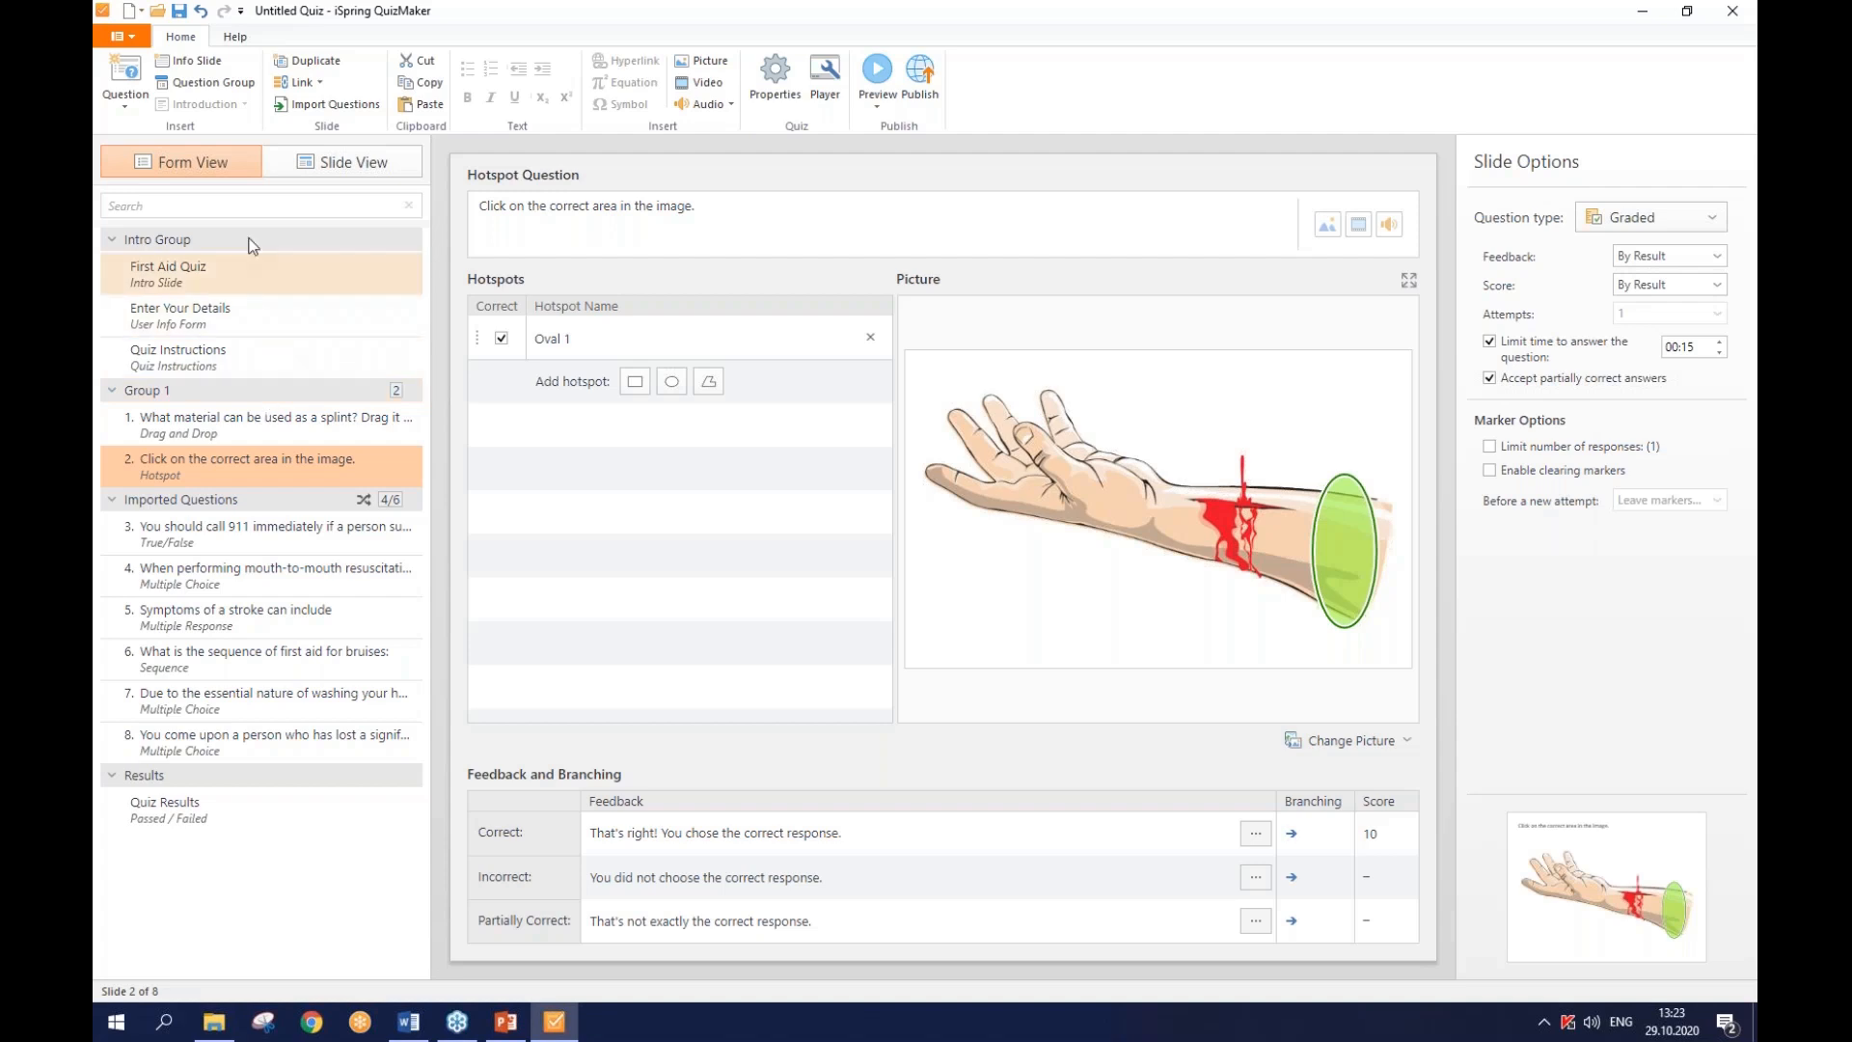
# - Insert an info slide and drag it to the top of Group 1
pyautogui.click(190, 63)
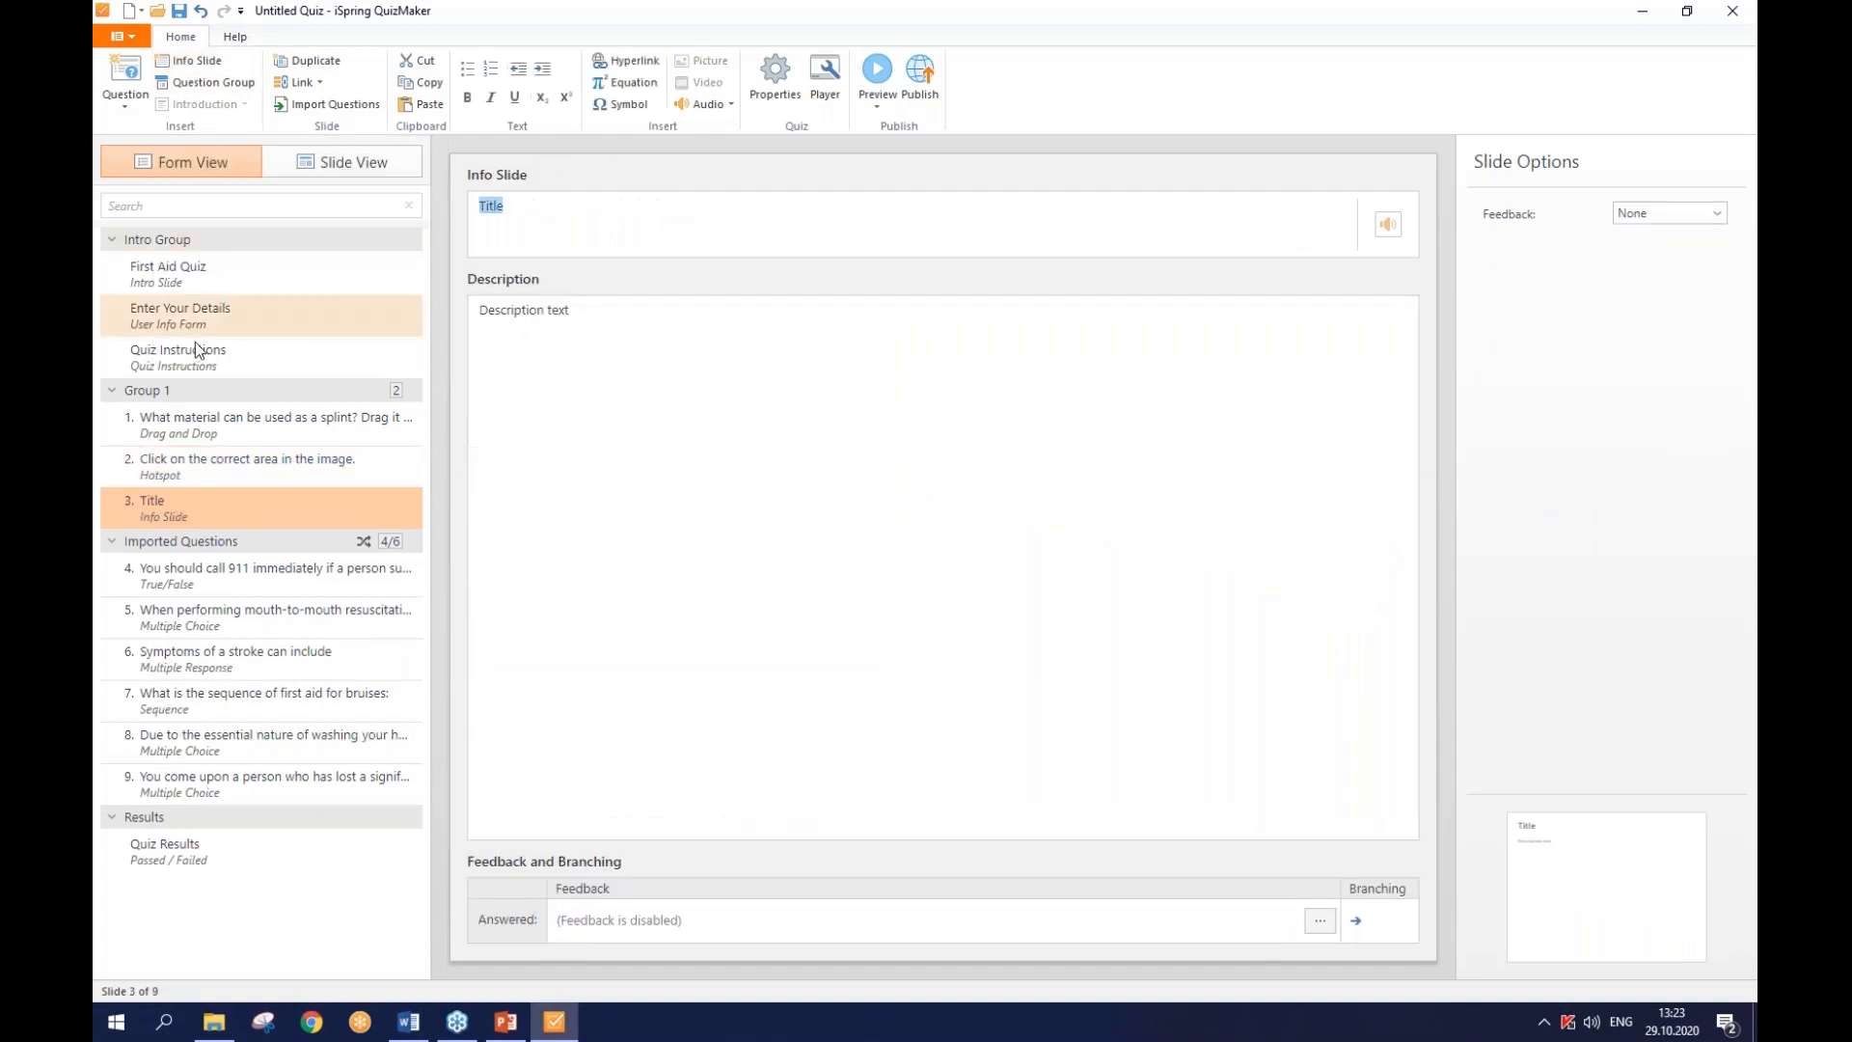
pyautogui.moveTo(202, 515); pyautogui.dragTo(216, 413)
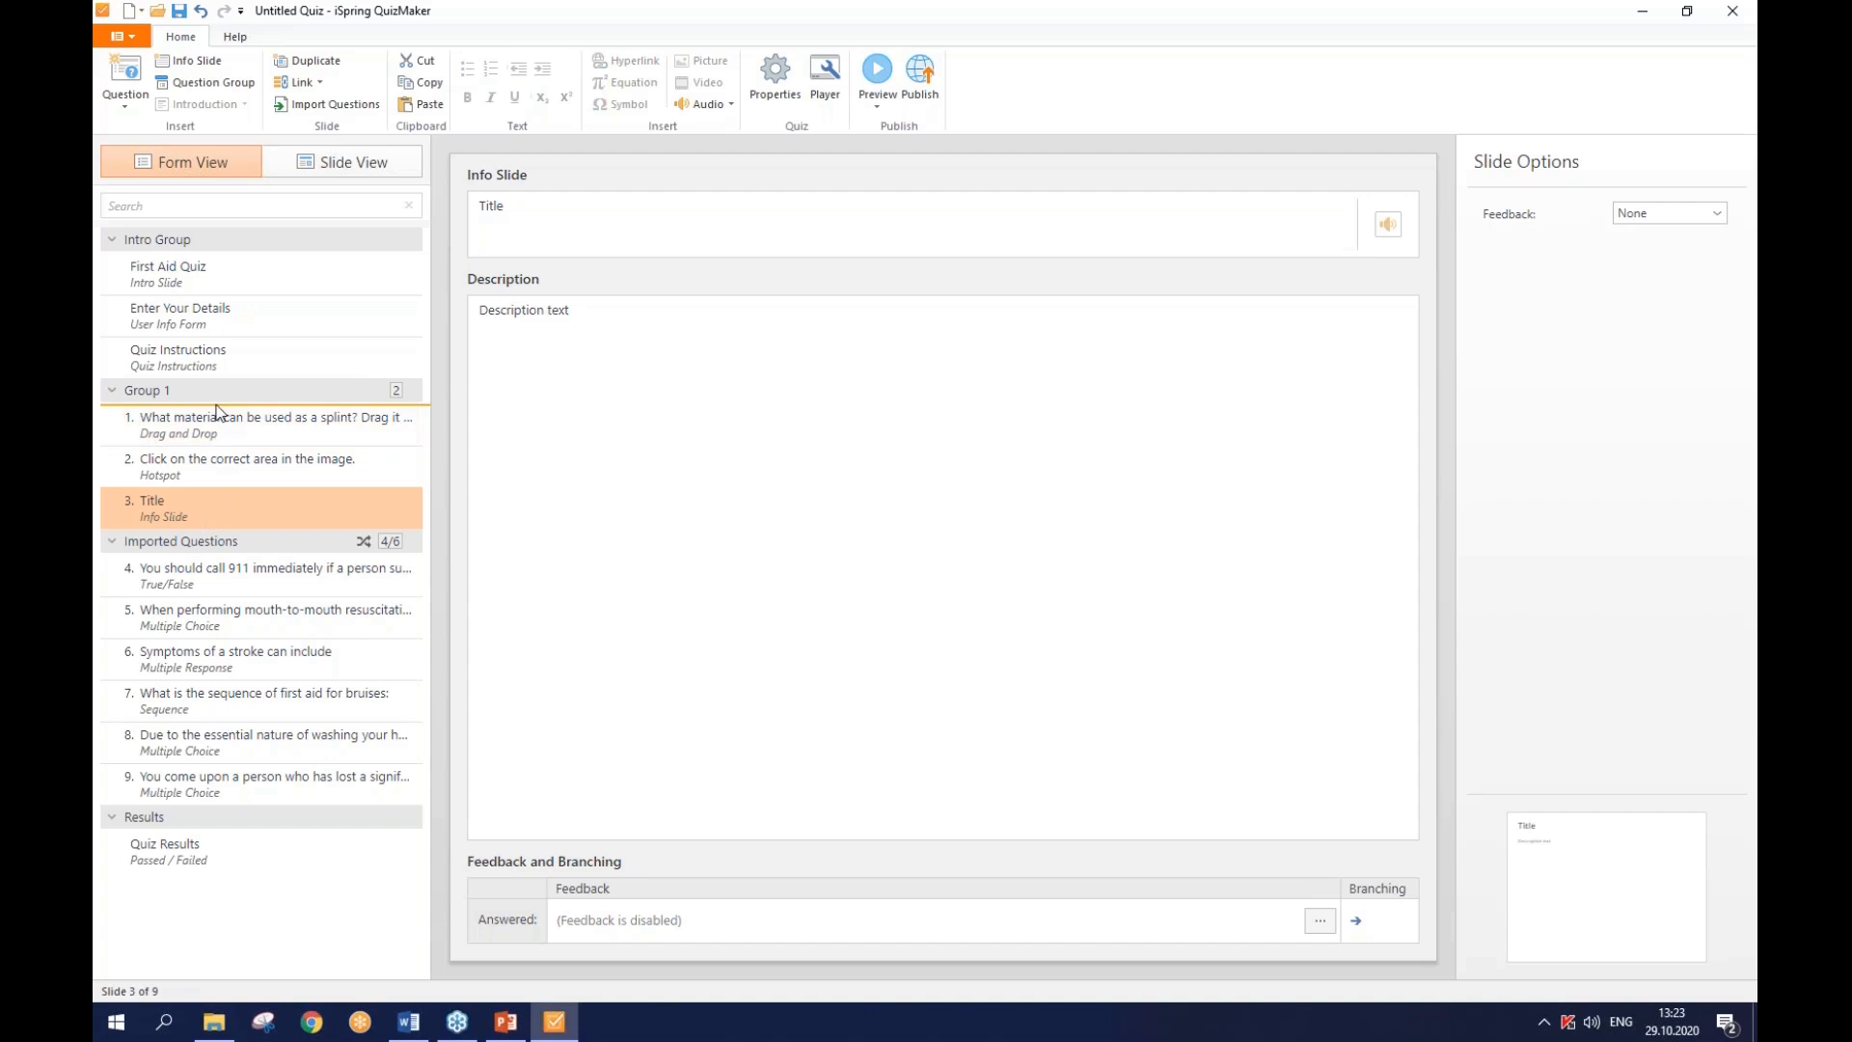
pyautogui.moveTo(216, 413); pyautogui.dragTo(220, 413)
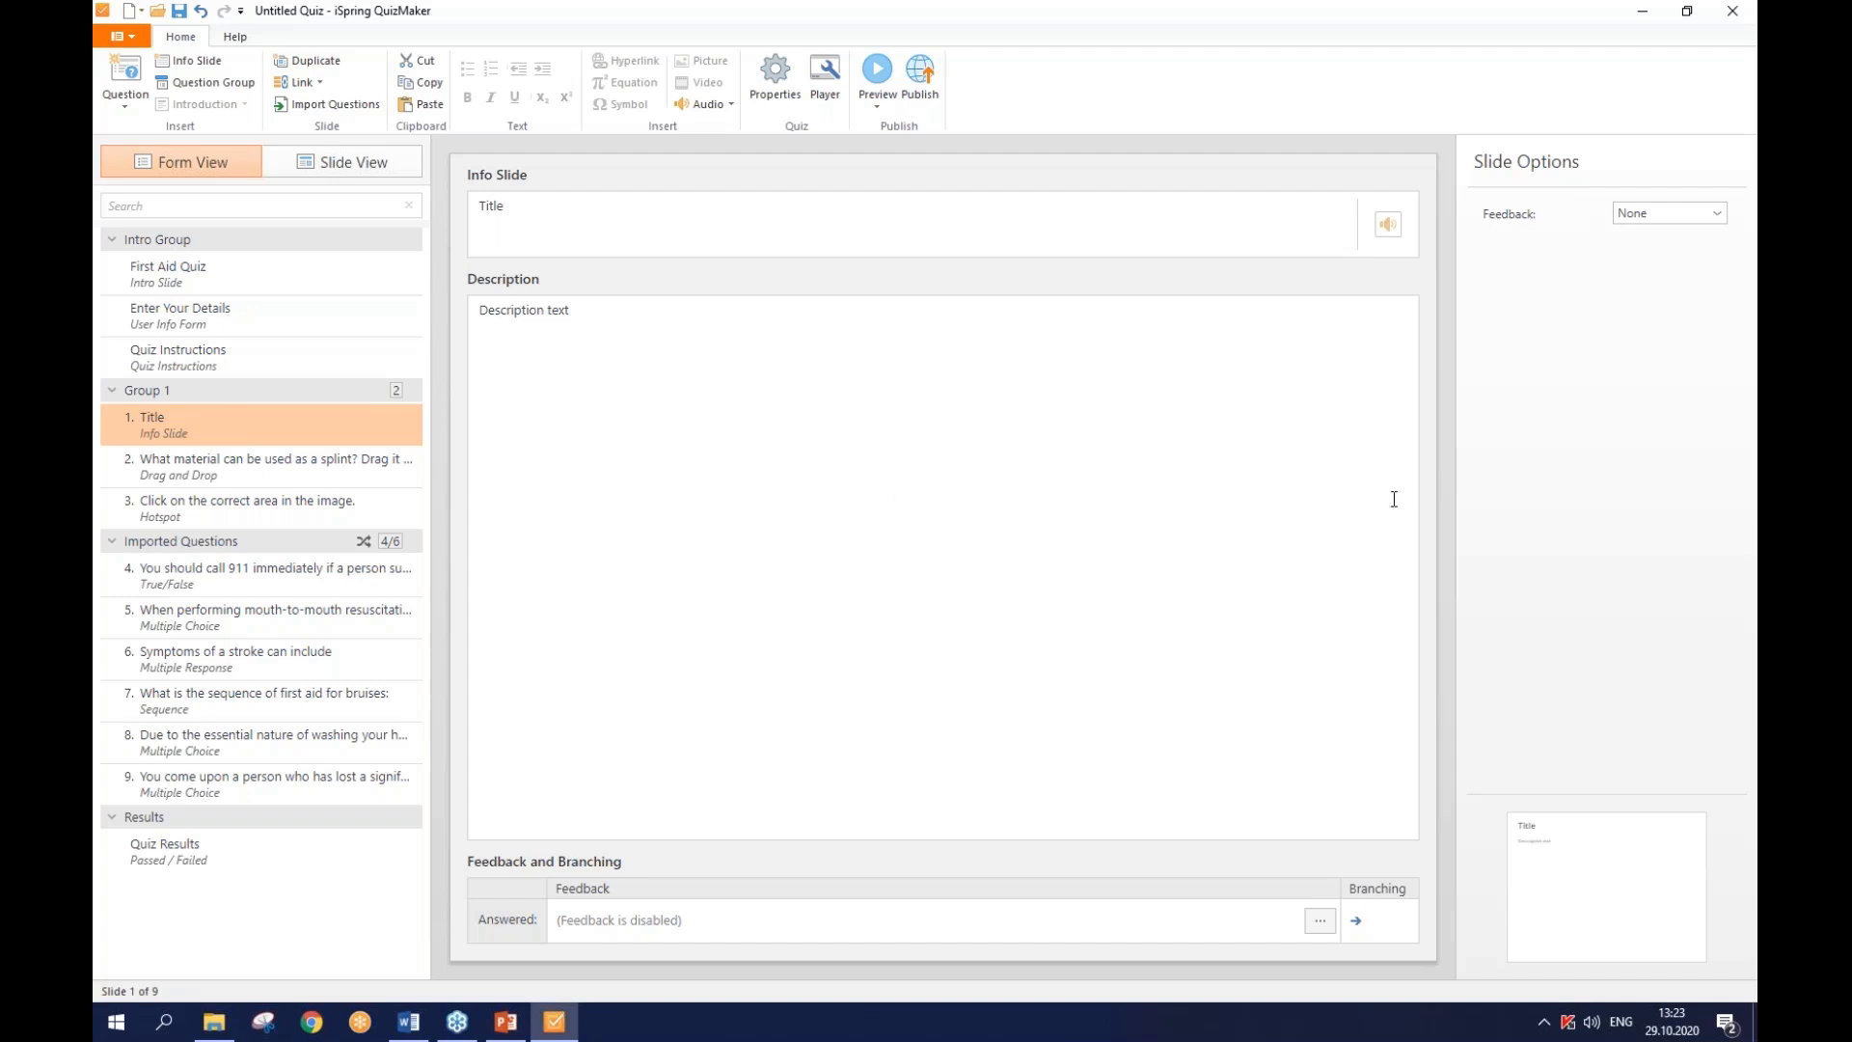
# - Paste the First Aid paragraphs from Word as the description and title the slide 'First Aid'
pyautogui.hotkey('alt', 'Tab')
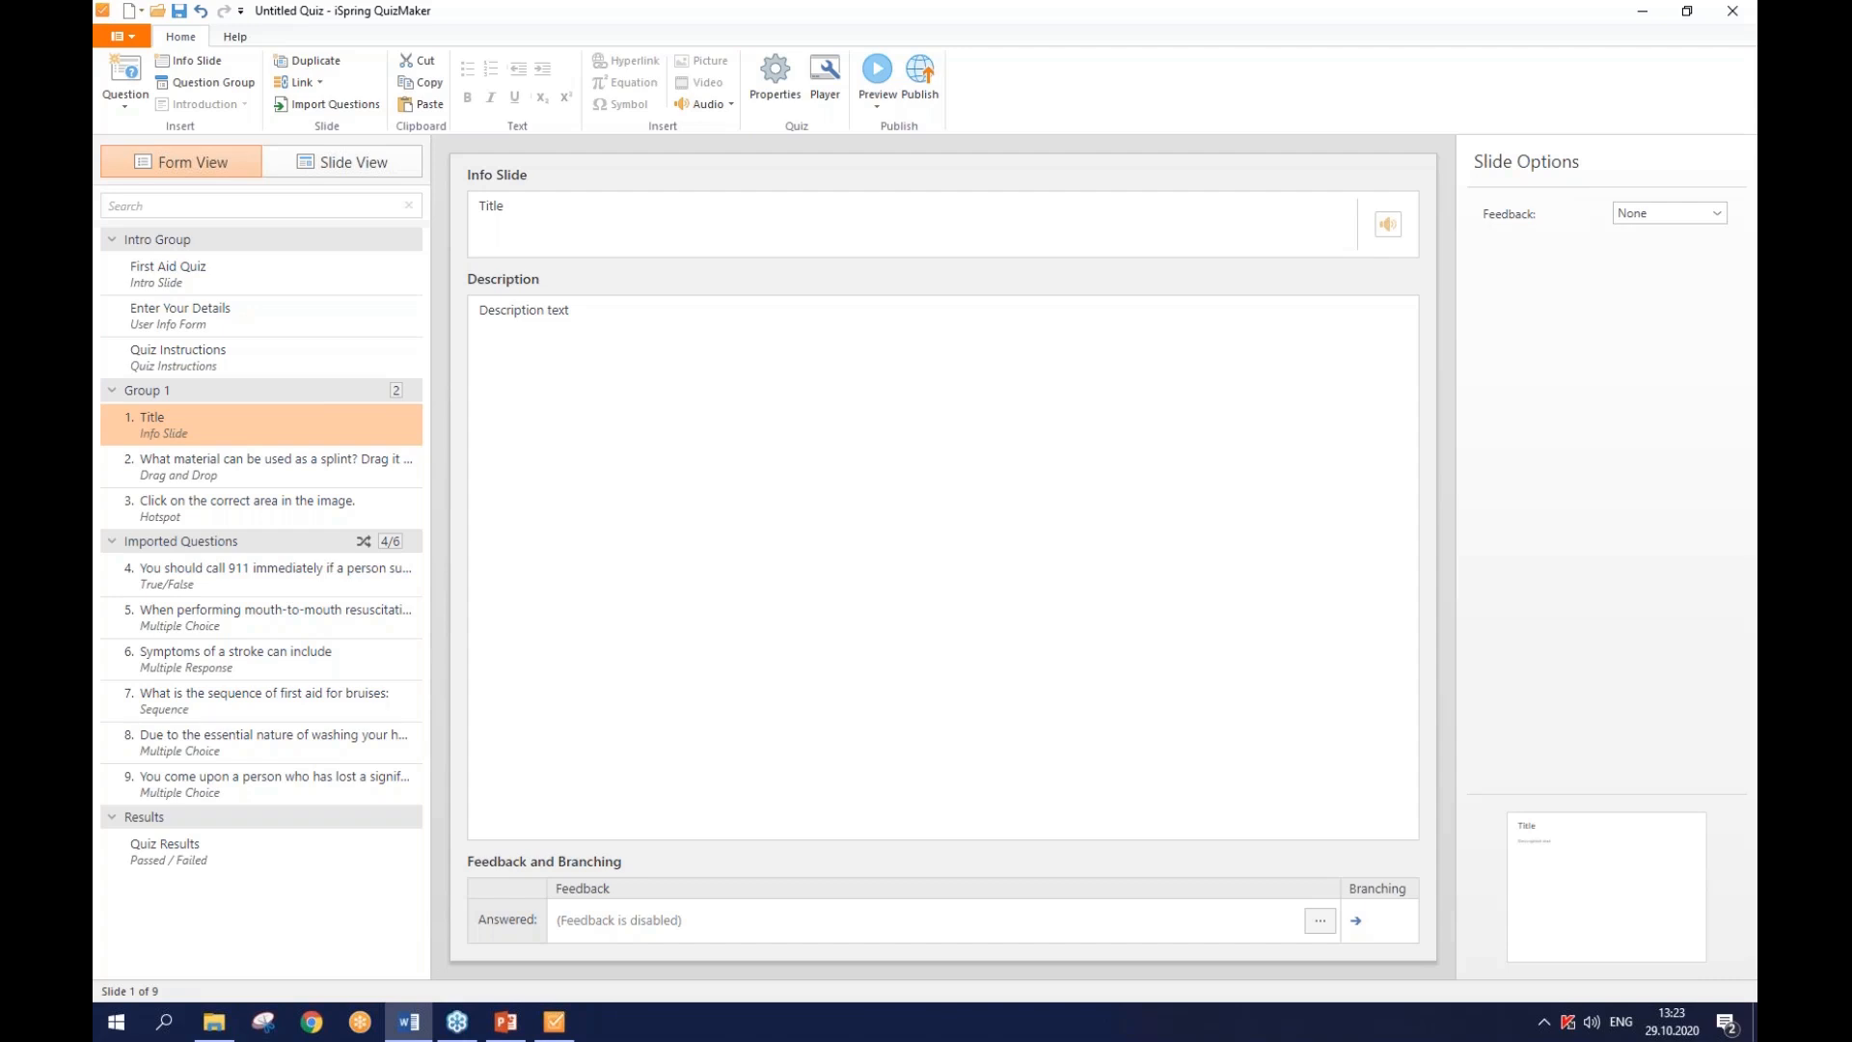
pyautogui.click(711, 333)
pyautogui.hotkey('ctrl', 'a')
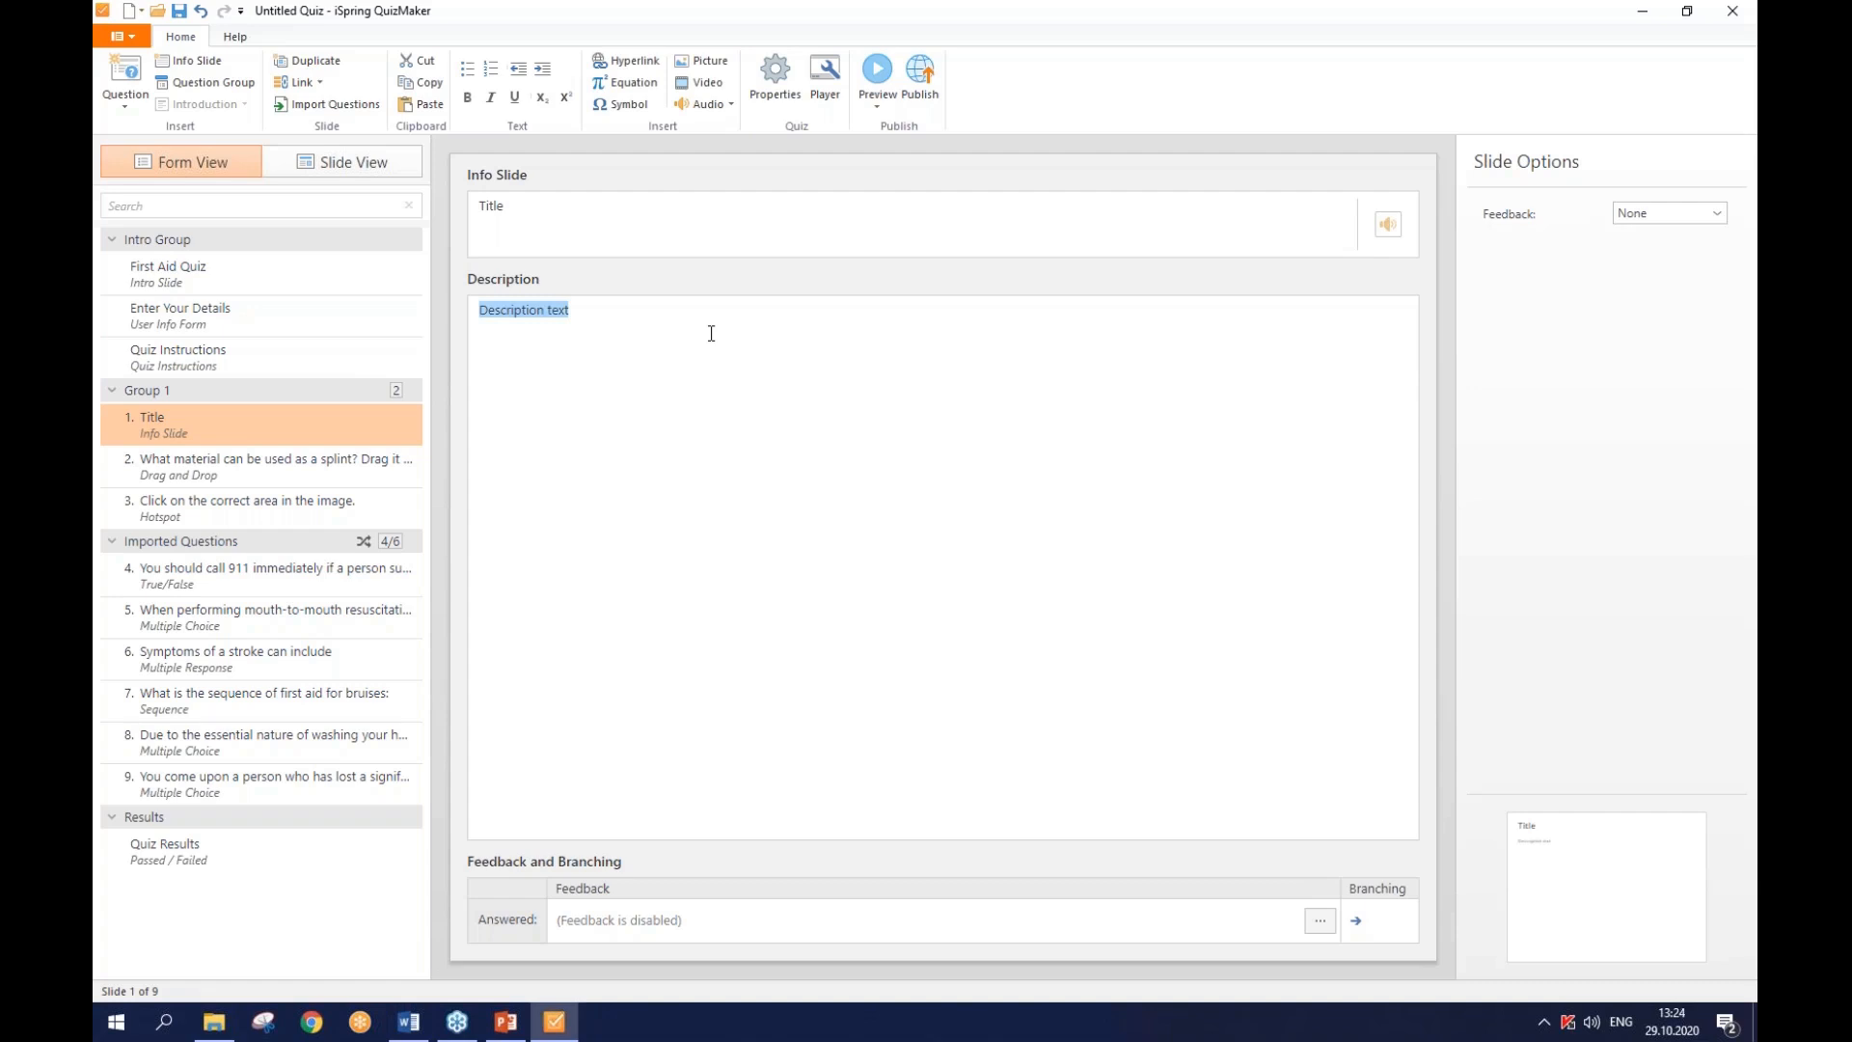
pyautogui.write('First Aid training gives you the confidence to step in to help when an emergency occurs. Responding straight away, the action you take could save a life or prevent a person suffering permanent disability. Identifying hazards is another benefit of having a knowledge of First Aid. You would know how to assess an emergency response that would be safest in the situation as well as the appropriate steps to take to minimize danger.')
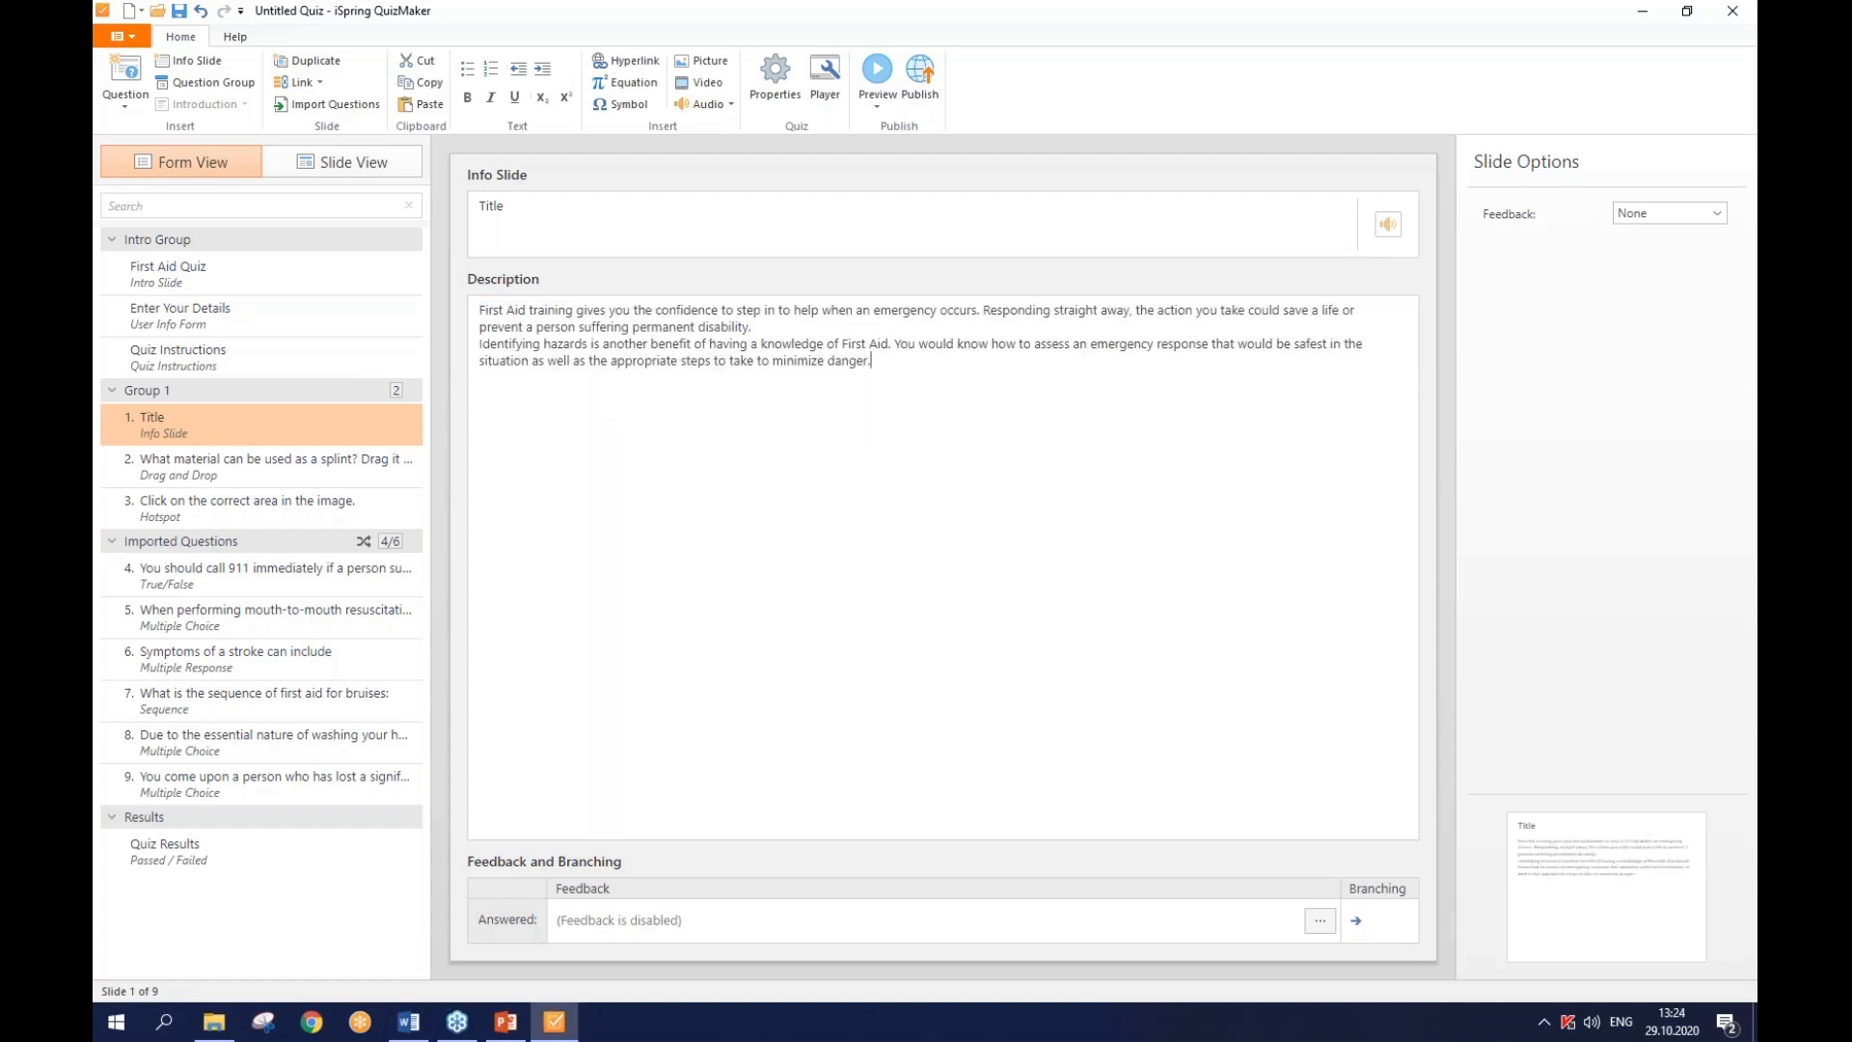
pyautogui.click(769, 244)
pyautogui.write('First Aid')
# - Open the resuscitation question's Correct feedback in the feedback editor's Slide View
pyautogui.click(389, 615)
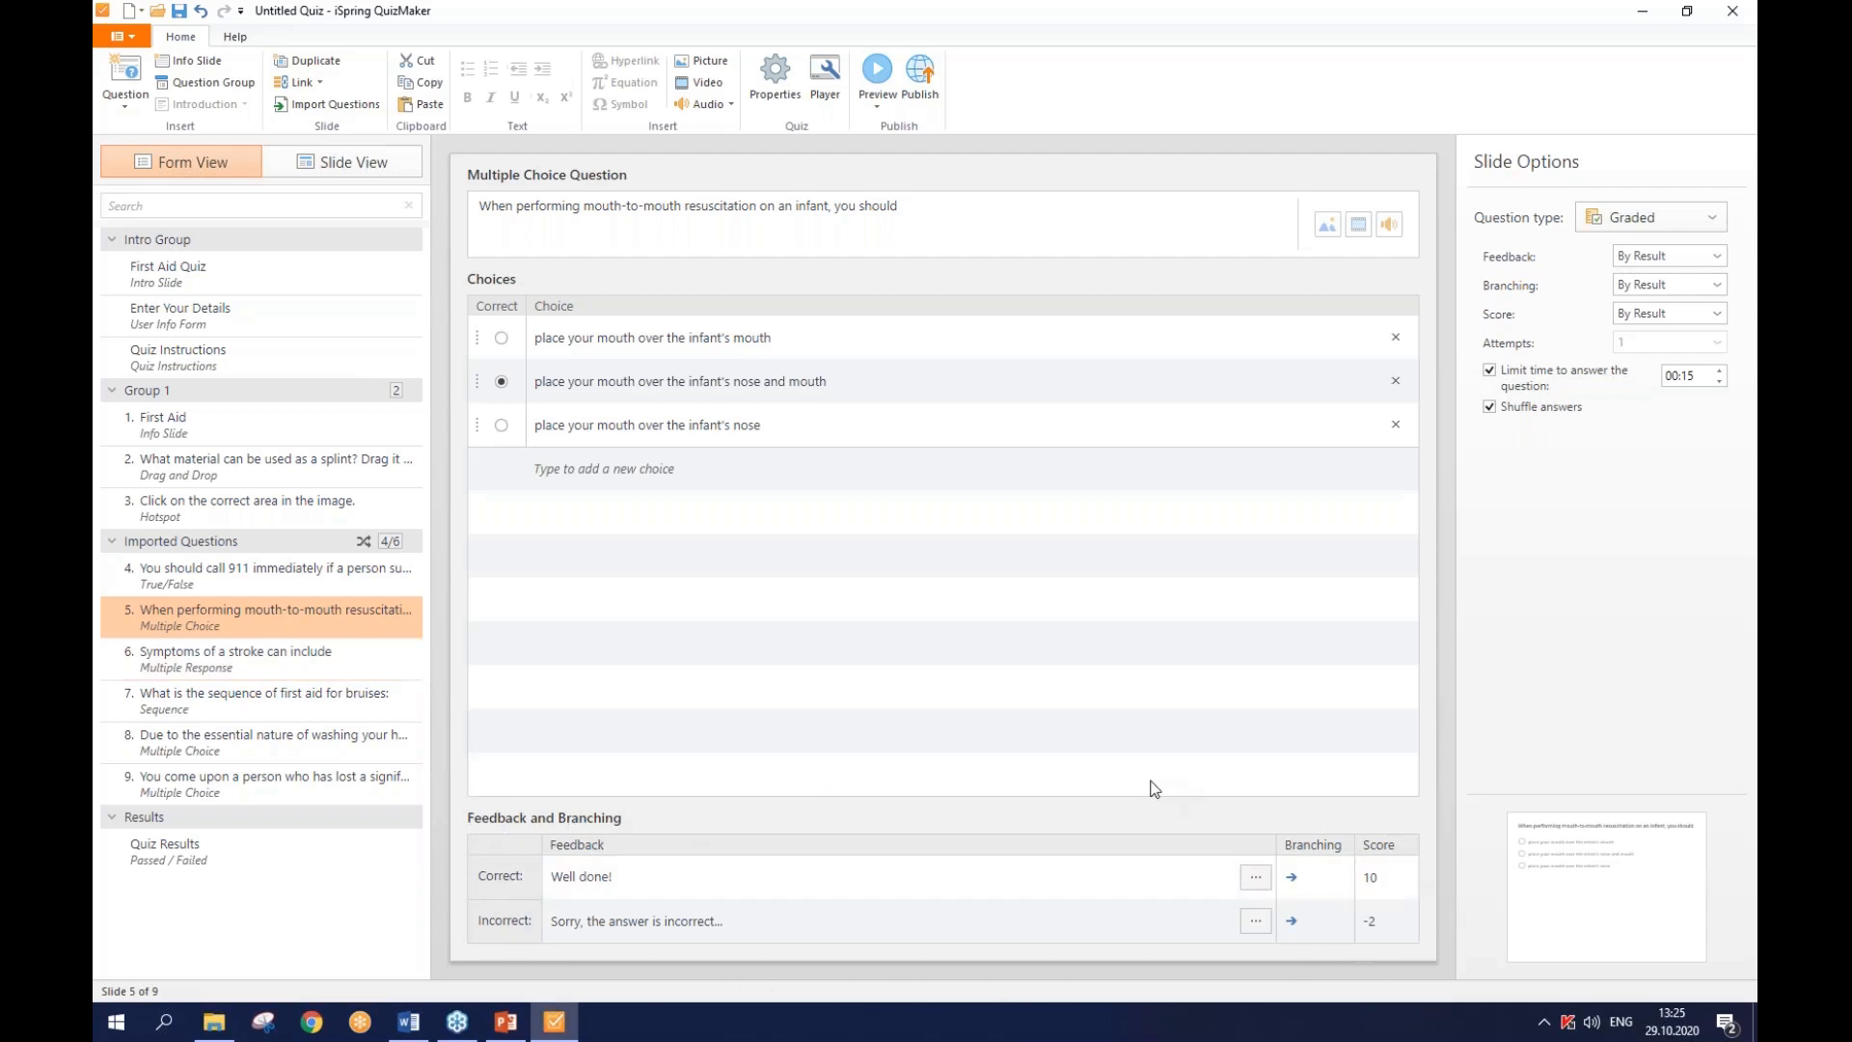
pyautogui.click(1256, 922)
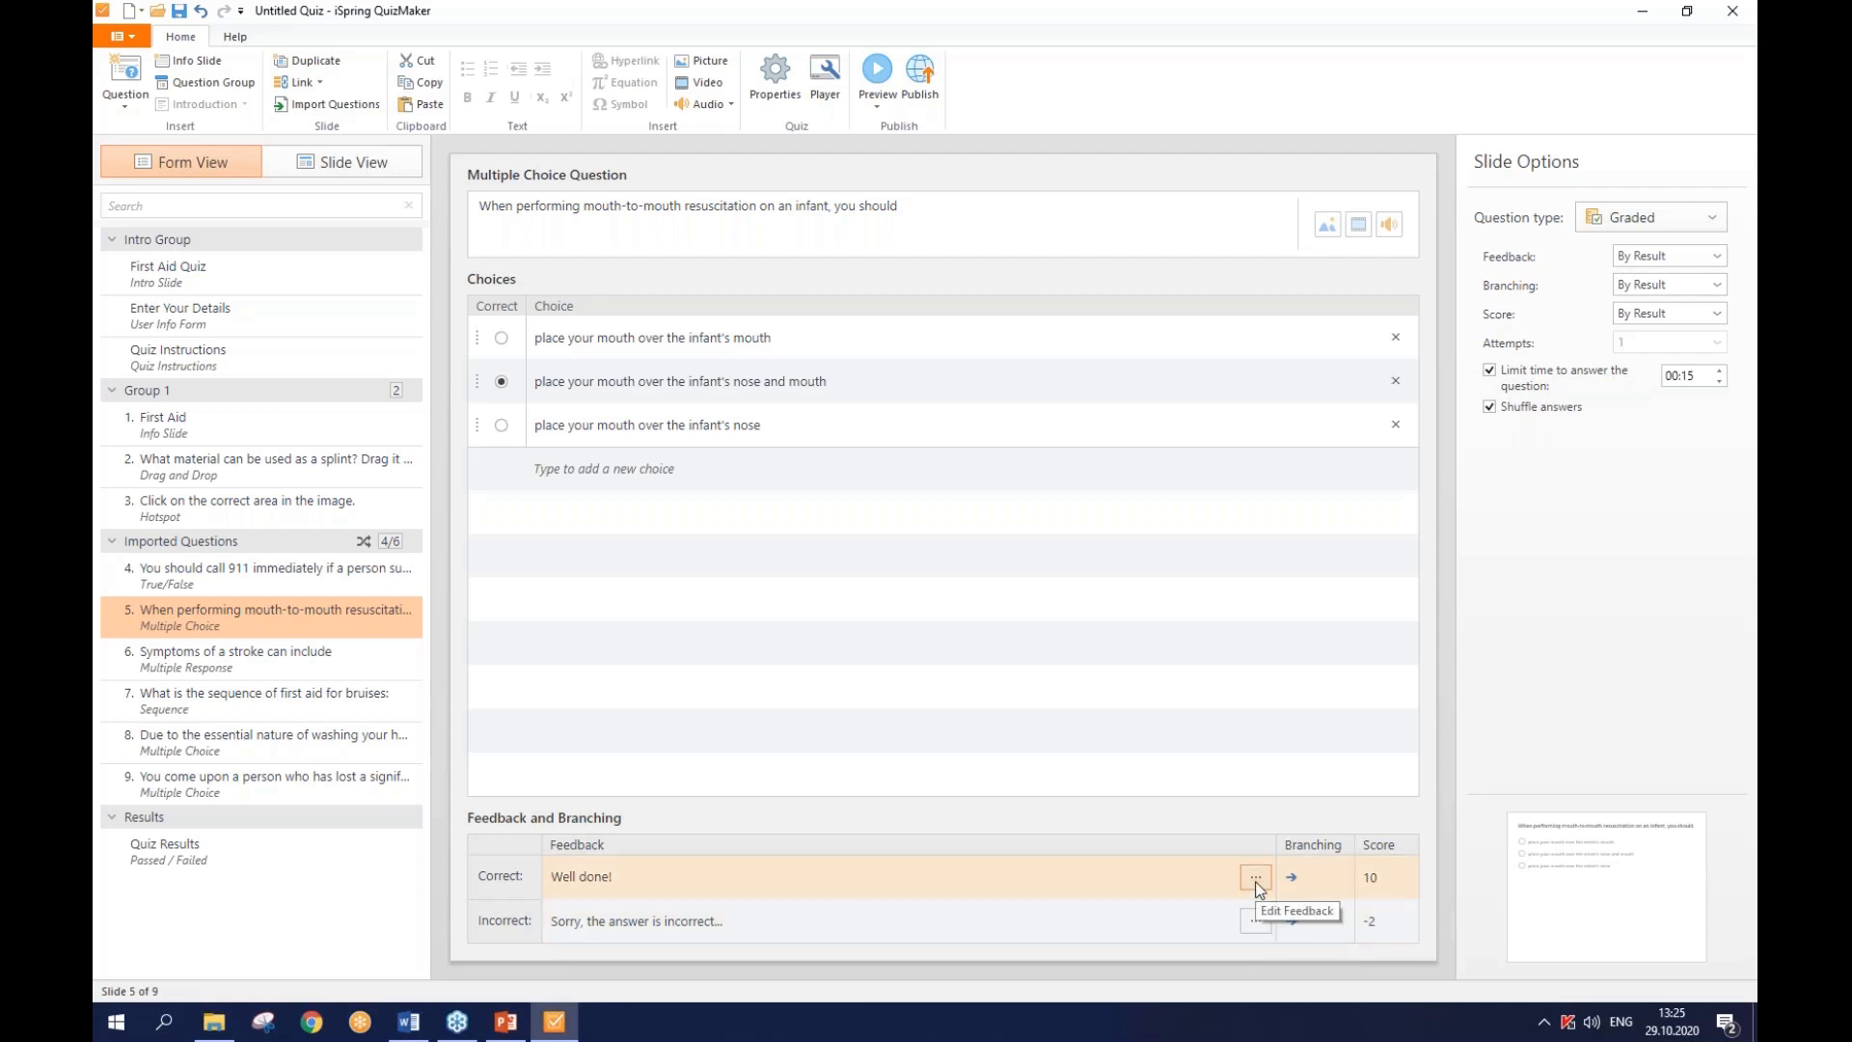
pyautogui.click(1256, 878)
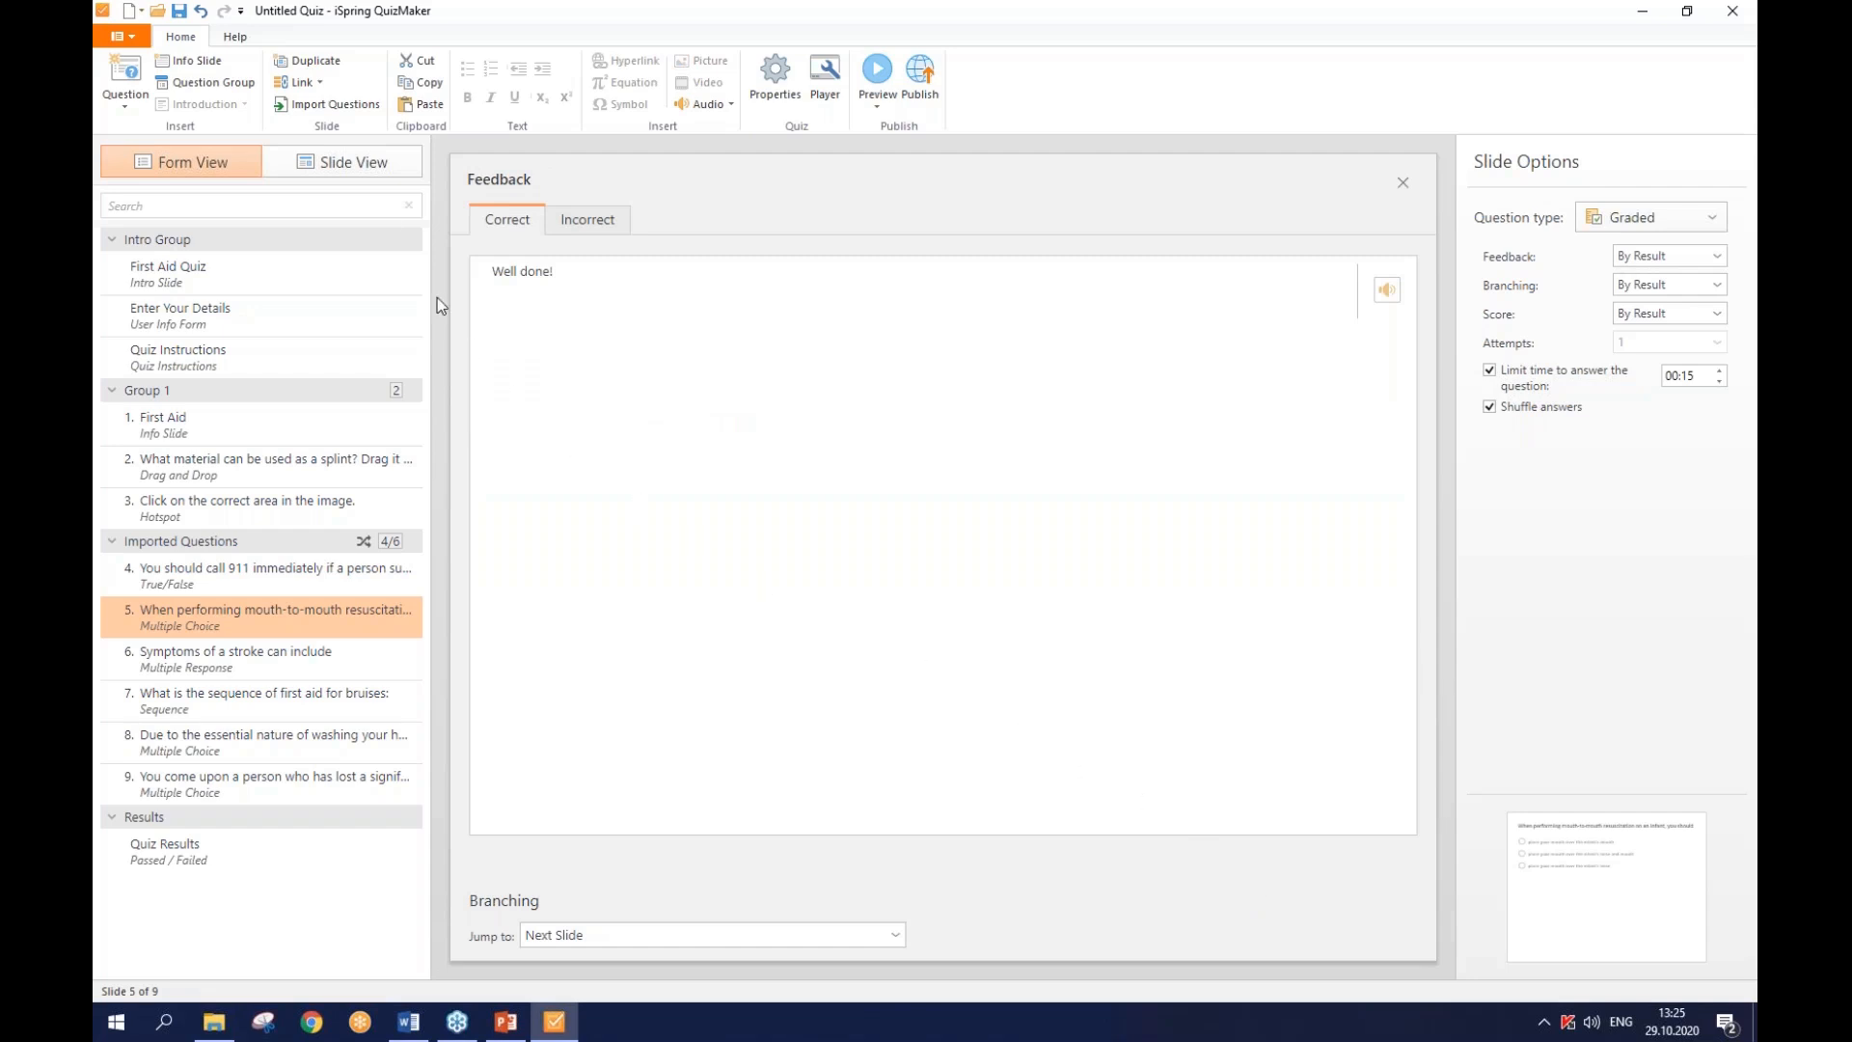
pyautogui.click(356, 166)
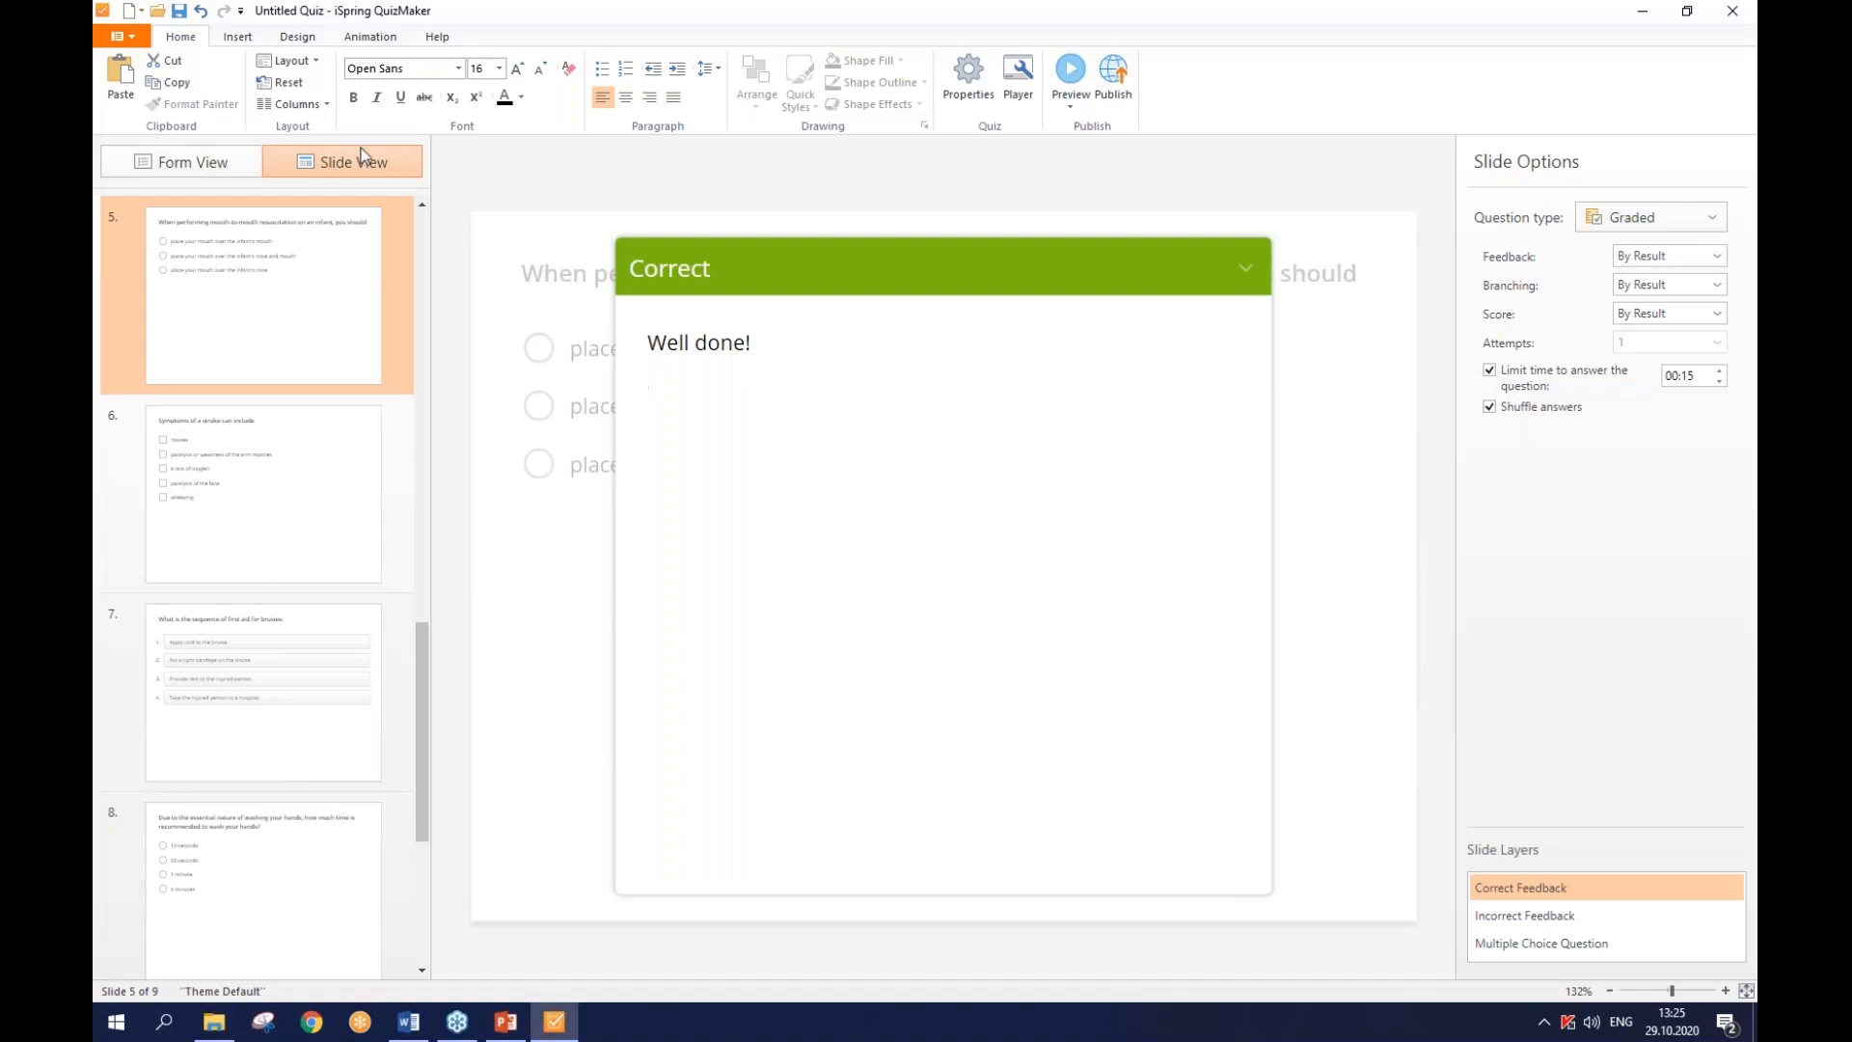
# - Insert the feedback.png checkmark picture onto the Correct feedback layer
pyautogui.click(236, 36)
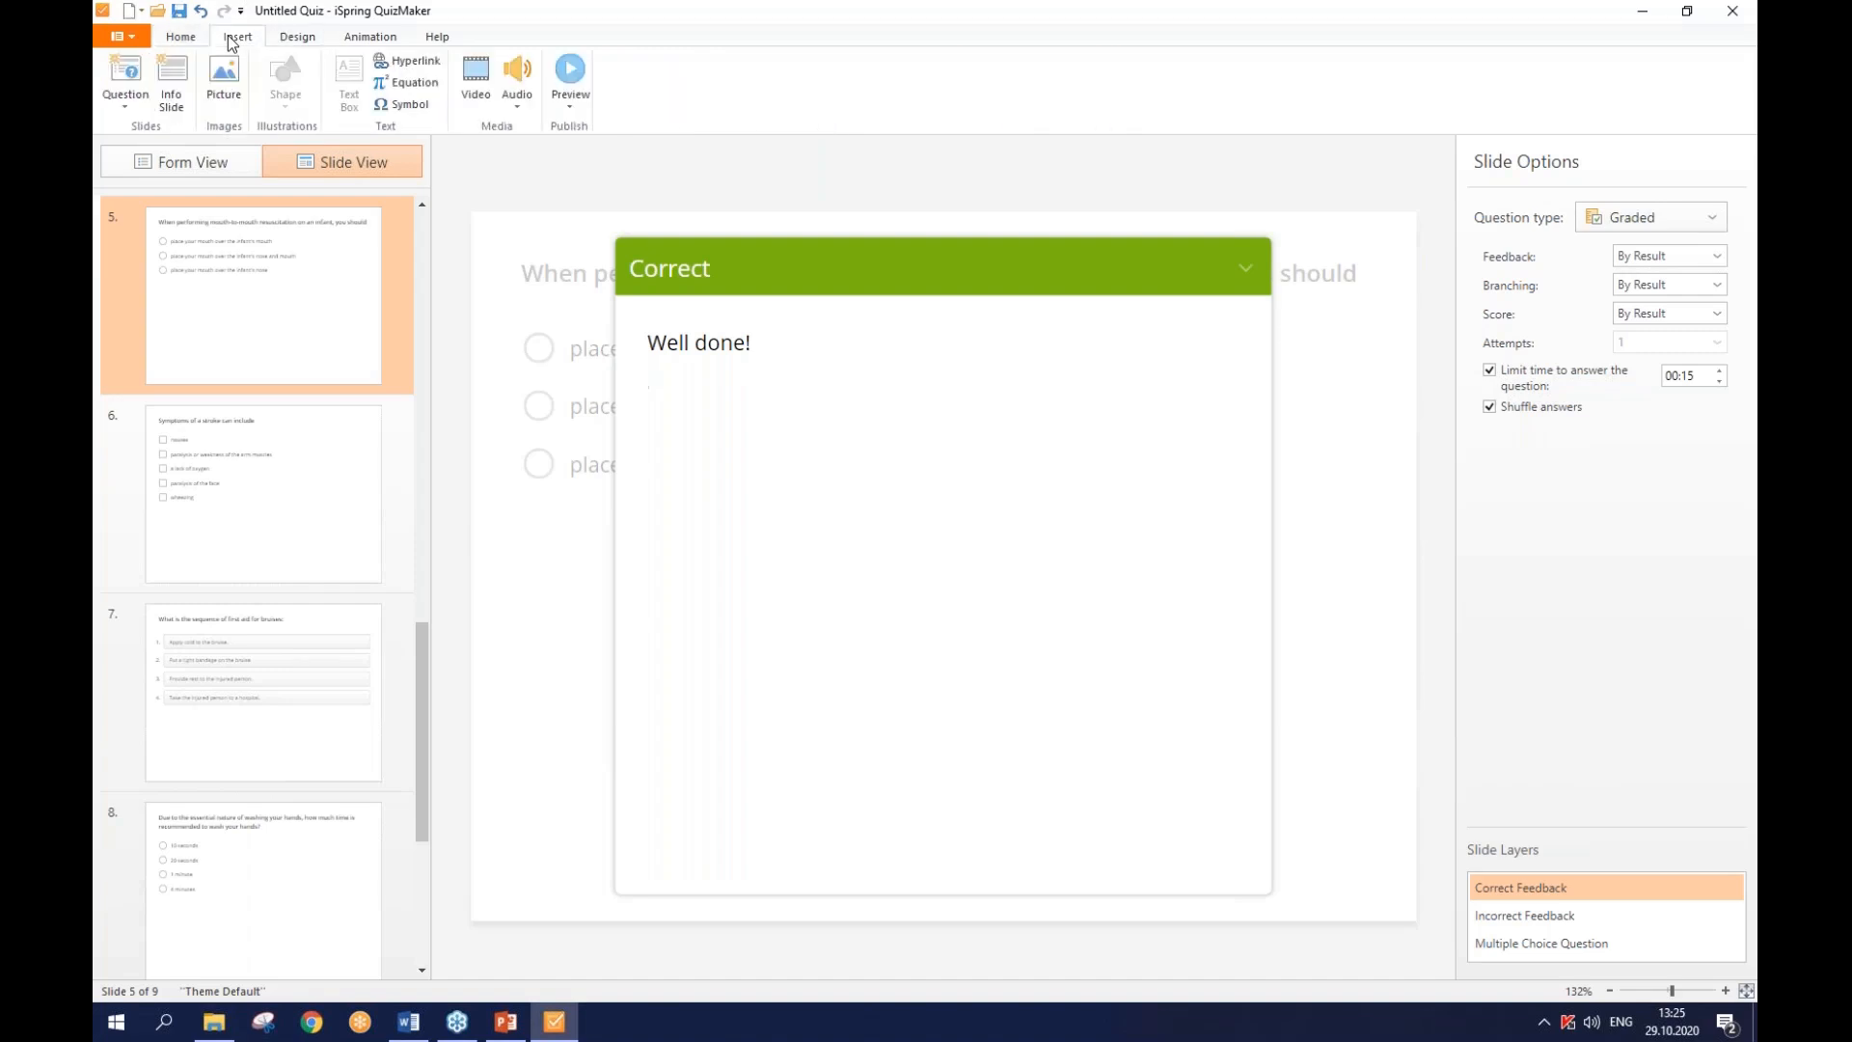
pyautogui.click(232, 85)
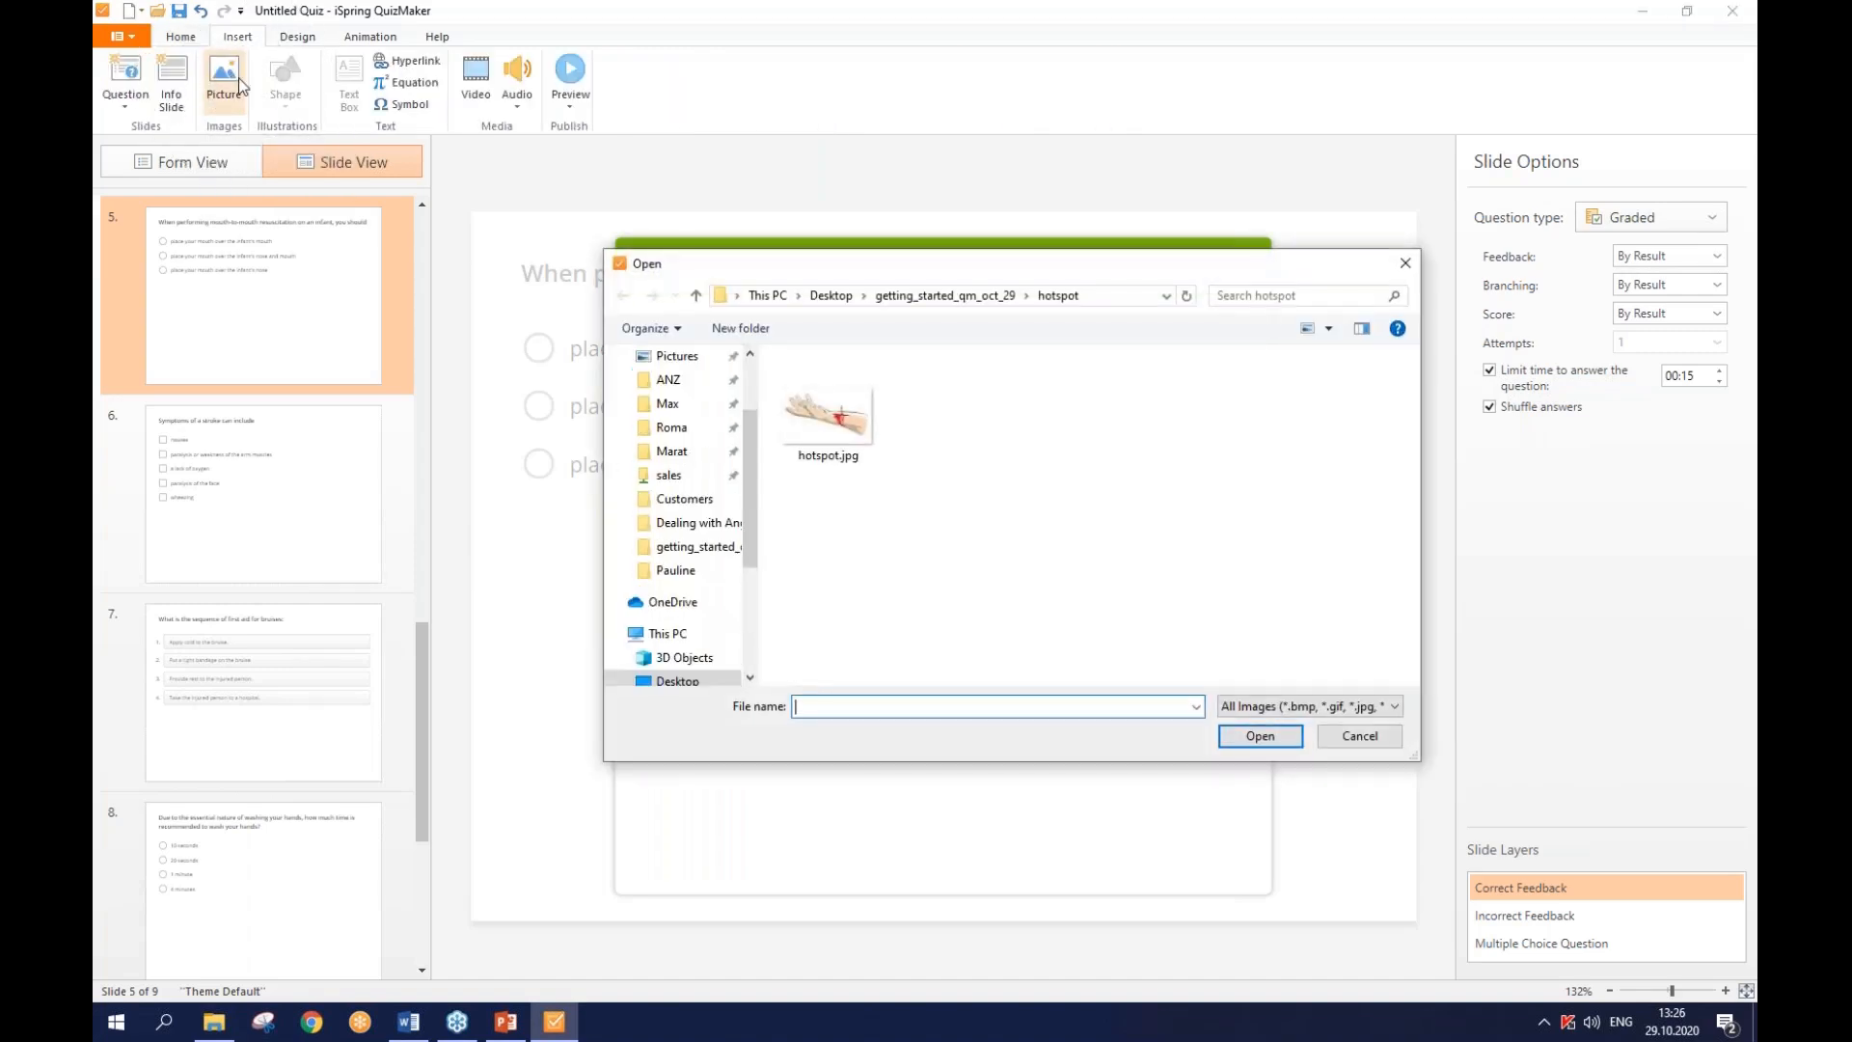
pyautogui.click(946, 296)
pyautogui.click(1231, 389)
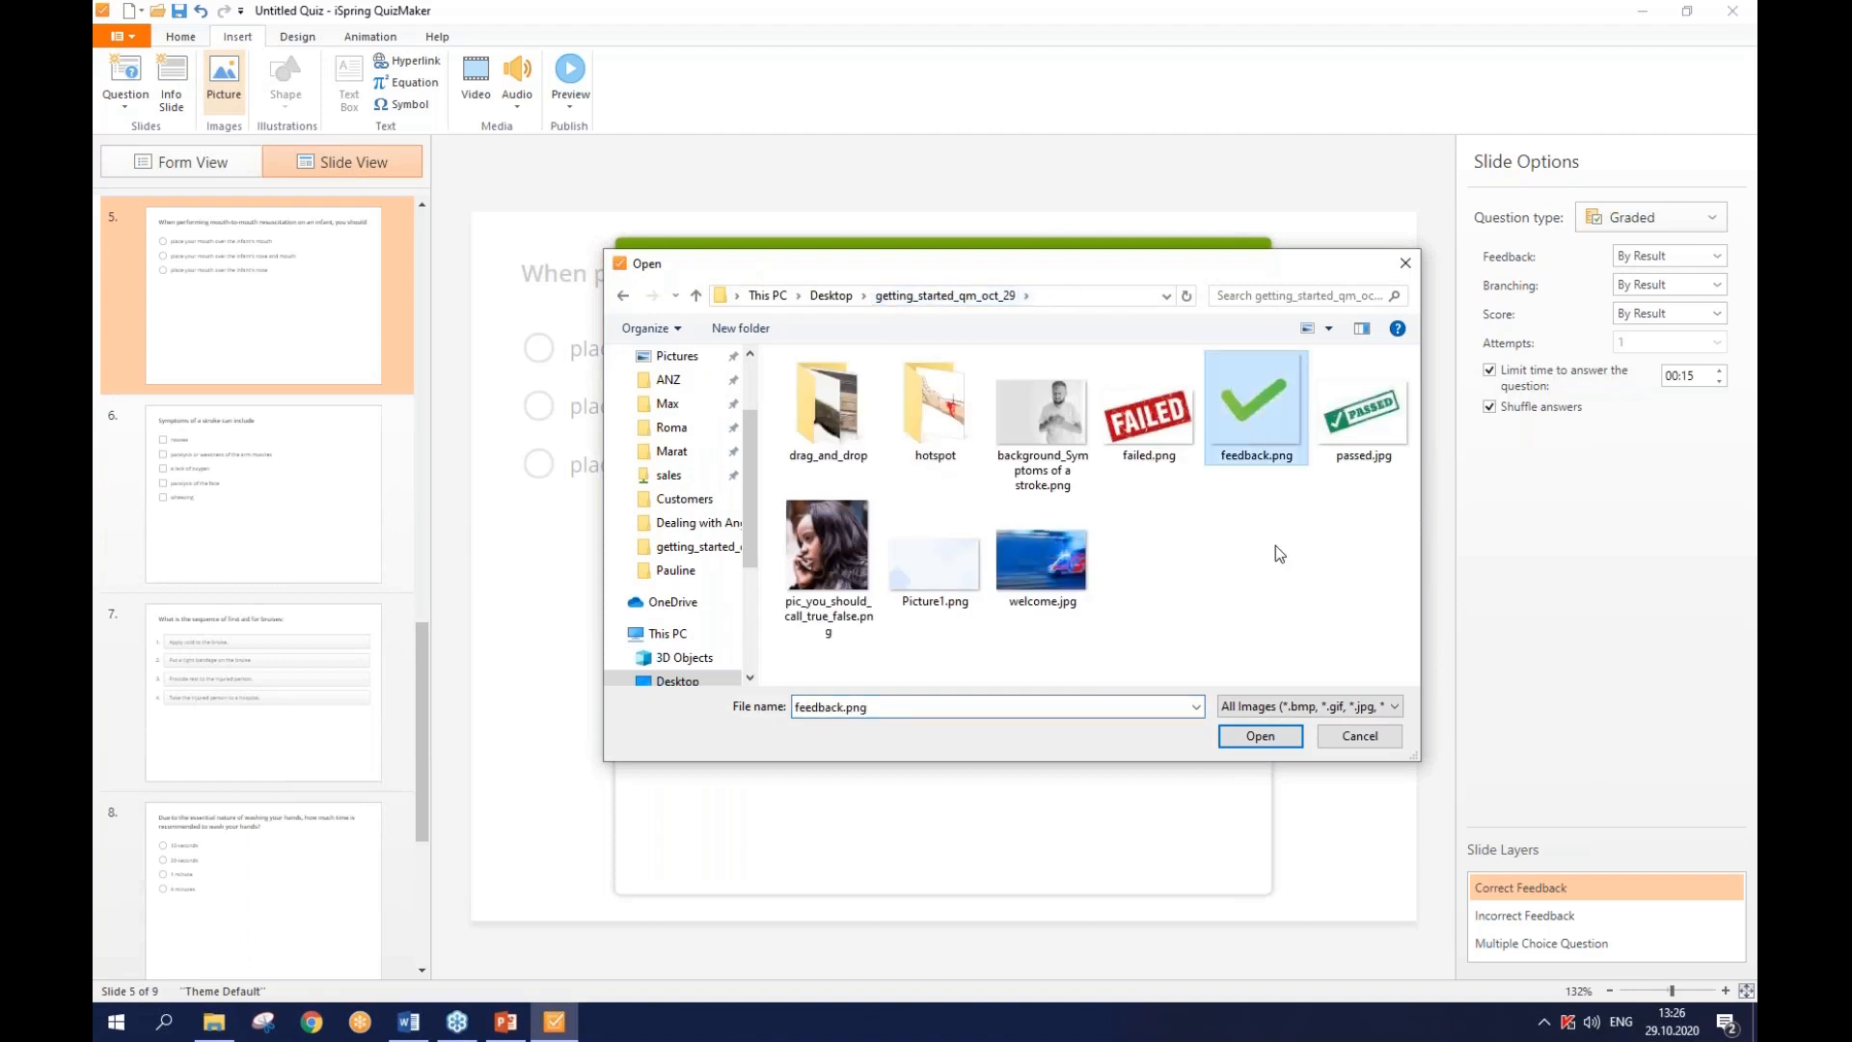
pyautogui.click(1283, 739)
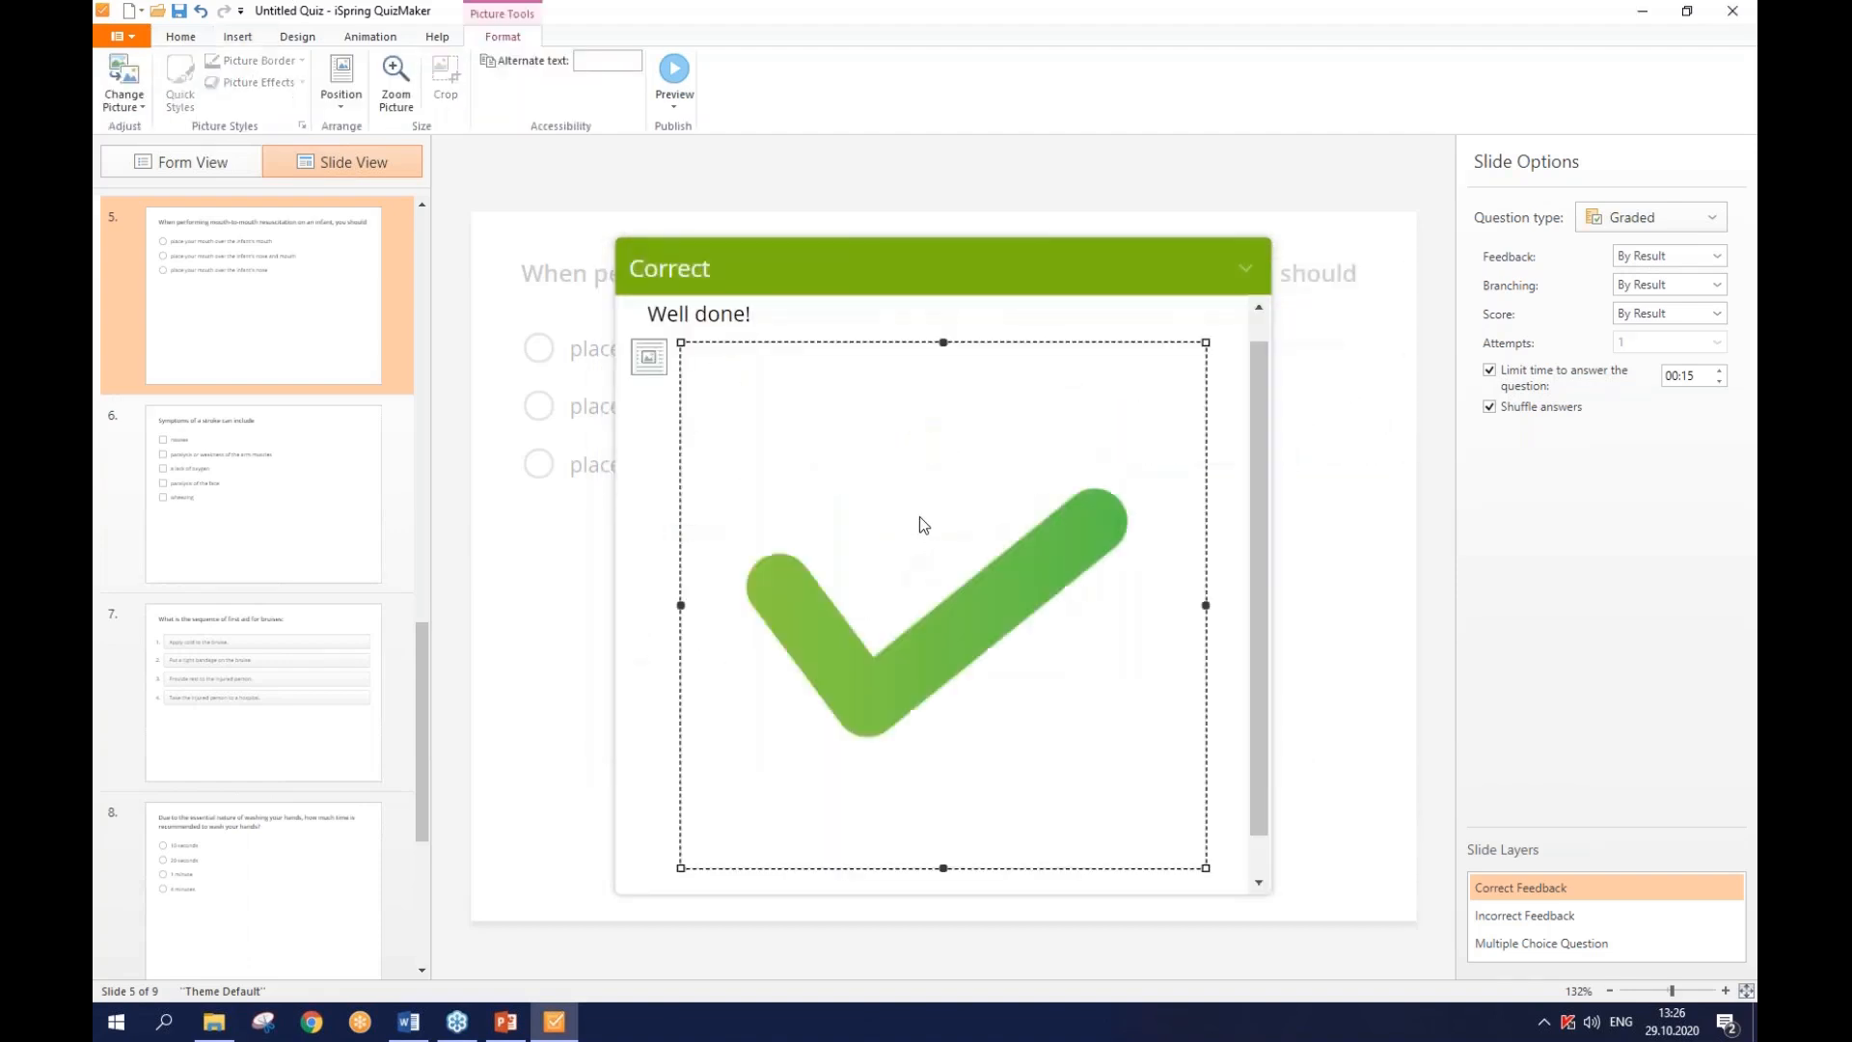
# - Shrink the checkmark, set left-aligned Between Paragraphs layout, and move it above 'Well done!'
pyautogui.moveTo(1207, 344); pyautogui.dragTo(890, 521)
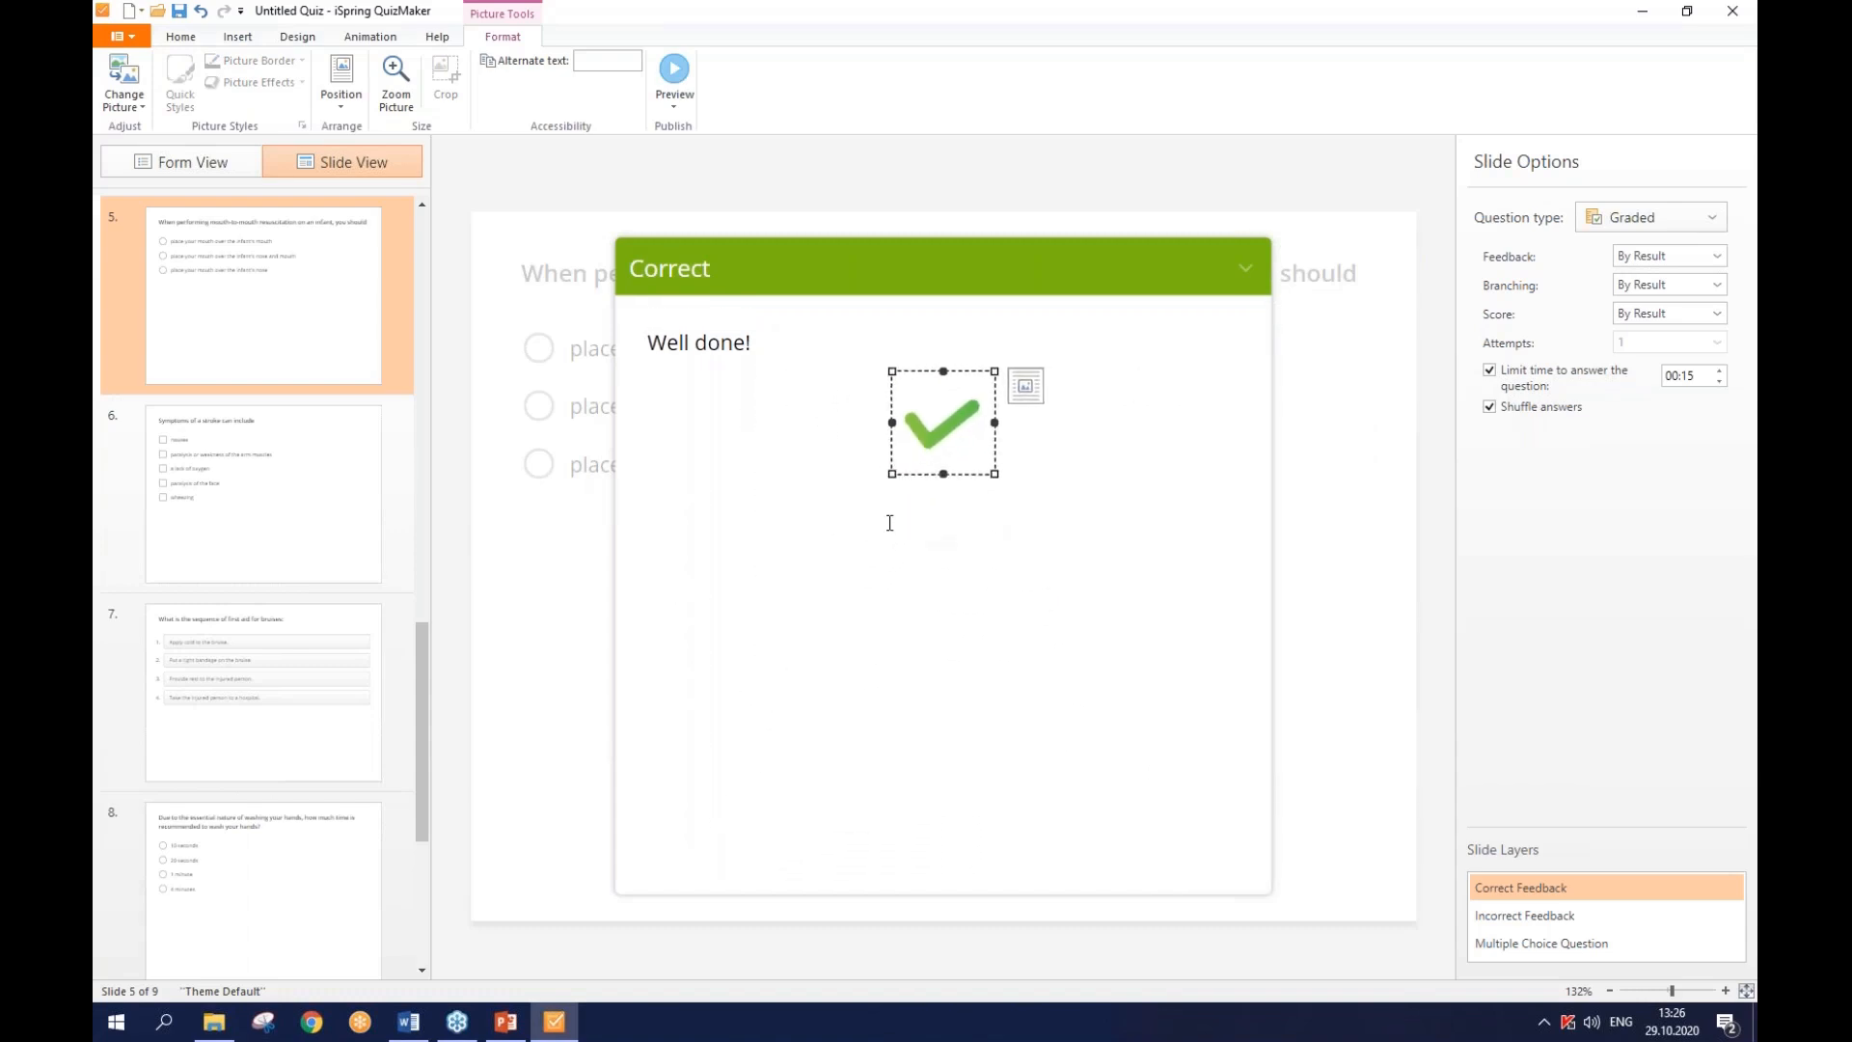
pyautogui.click(1026, 388)
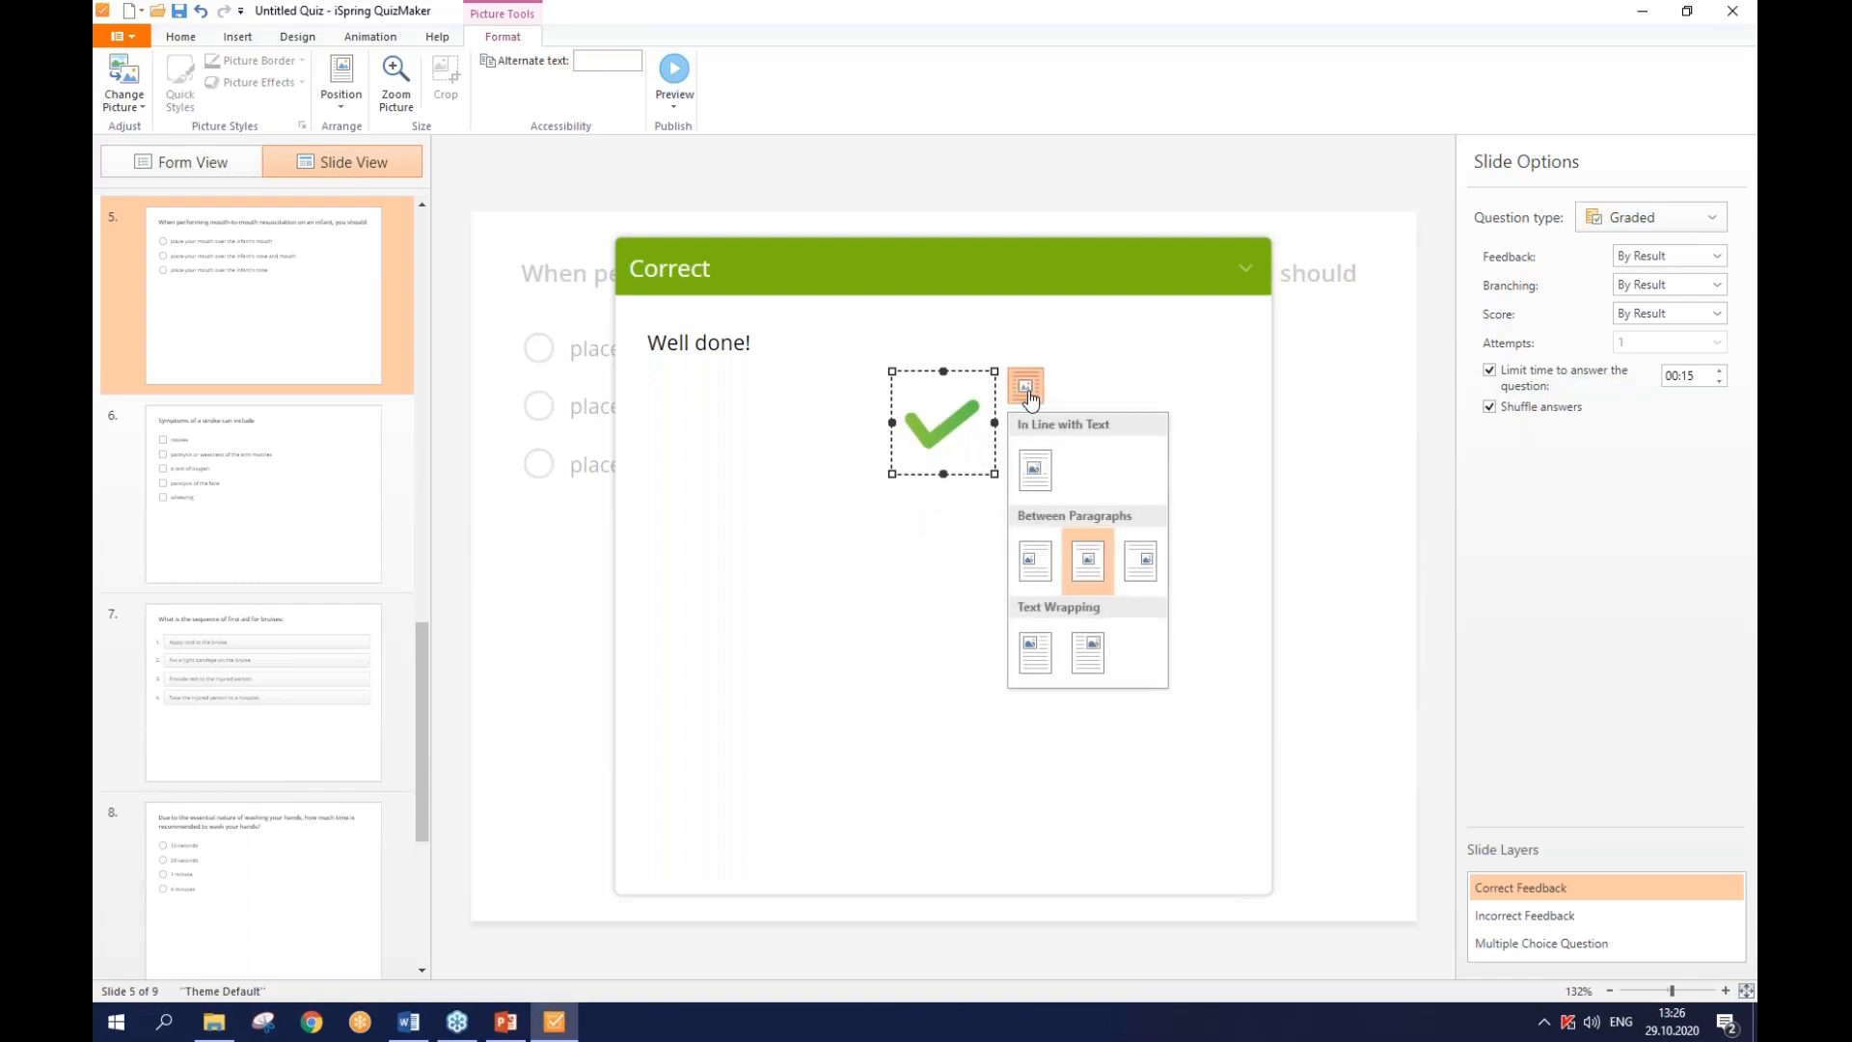
pyautogui.click(1035, 561)
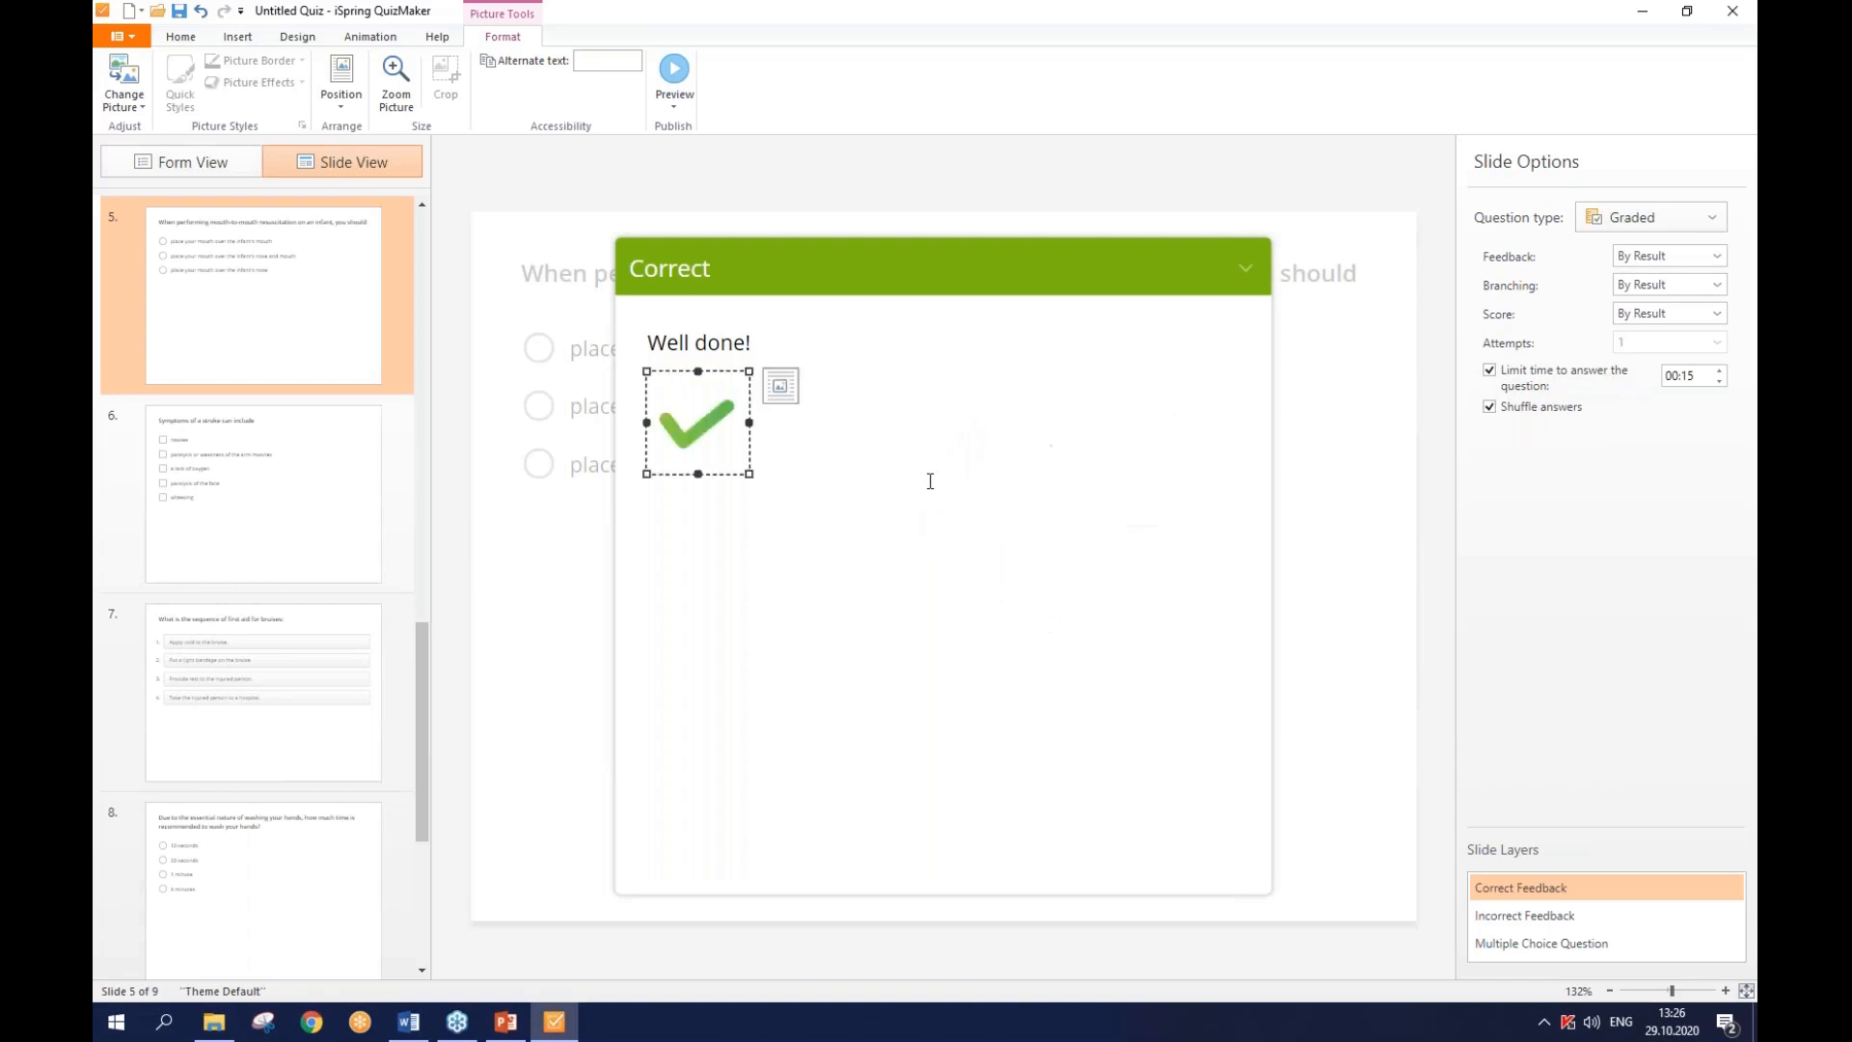
pyautogui.moveTo(711, 417); pyautogui.dragTo(680, 338)
pyautogui.click(763, 504)
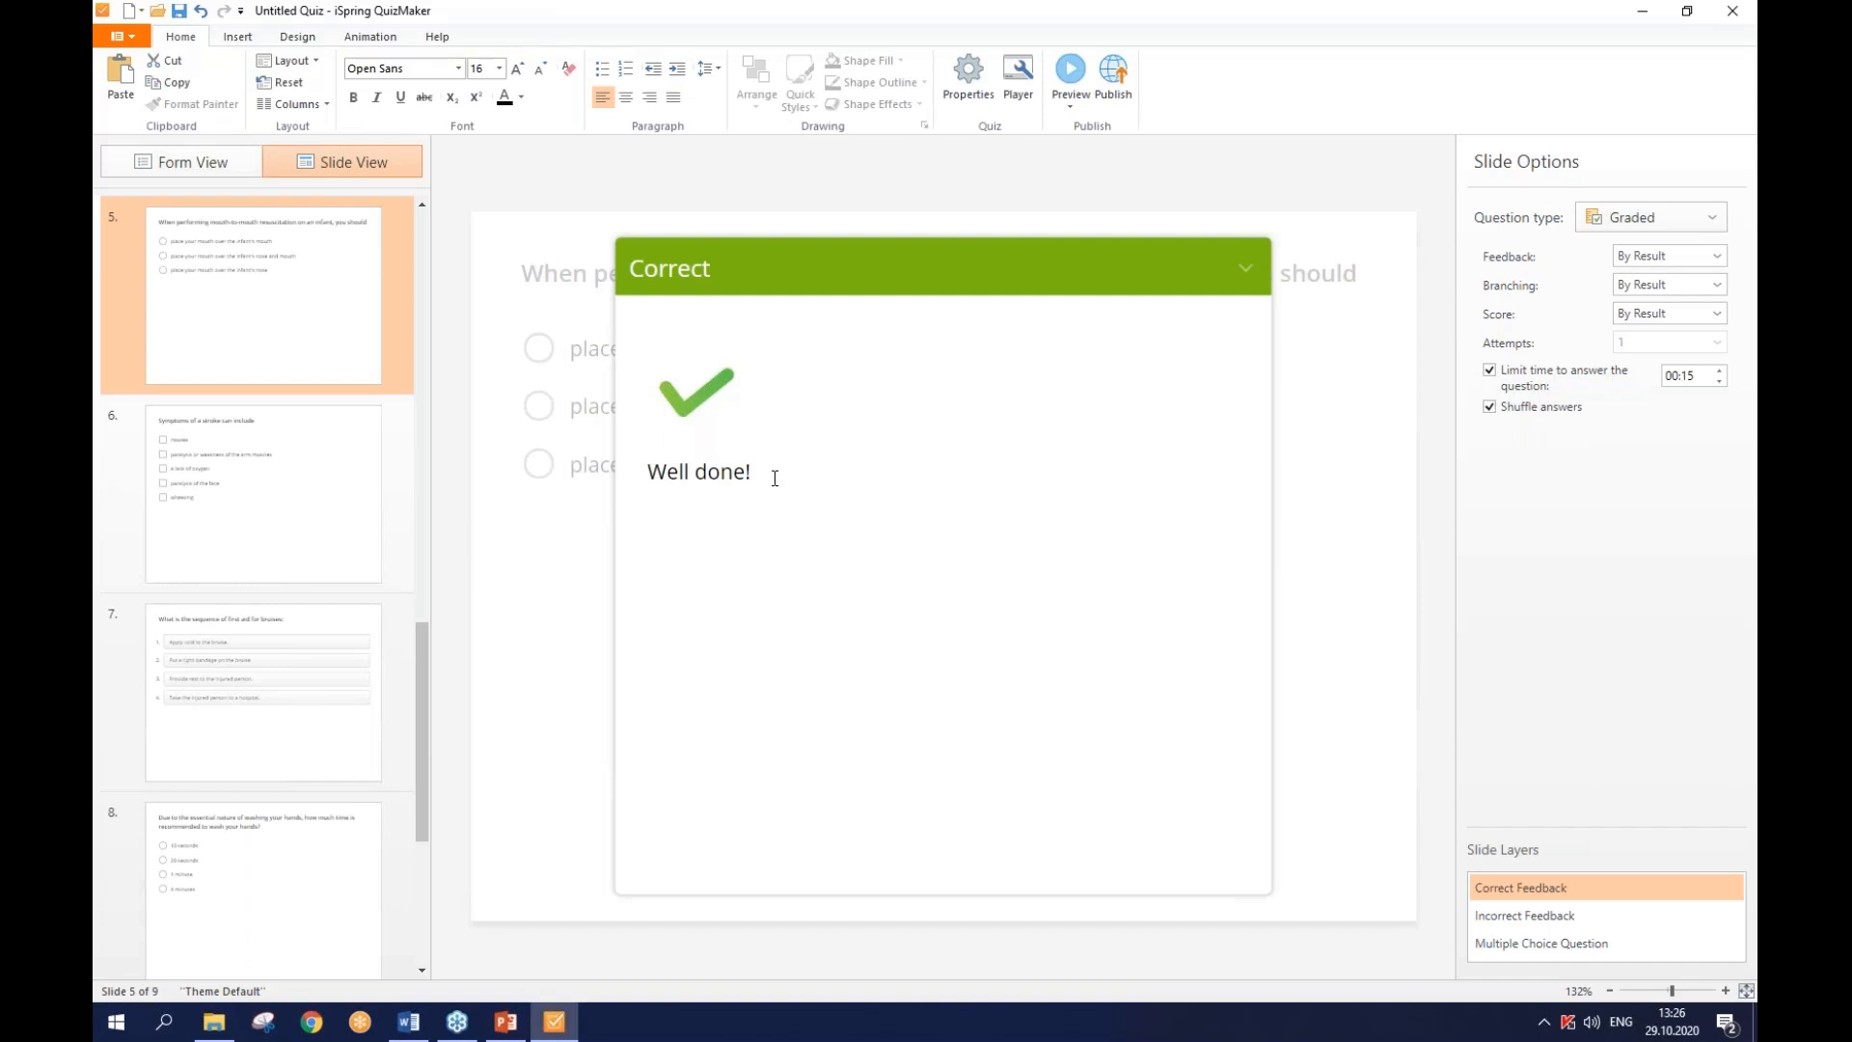
# - Change the 'Well done!' feedback text's font to Perpetua Titling MT, leaving it at size 16 for now
pyautogui.moveTo(767, 473); pyautogui.dragTo(652, 469)
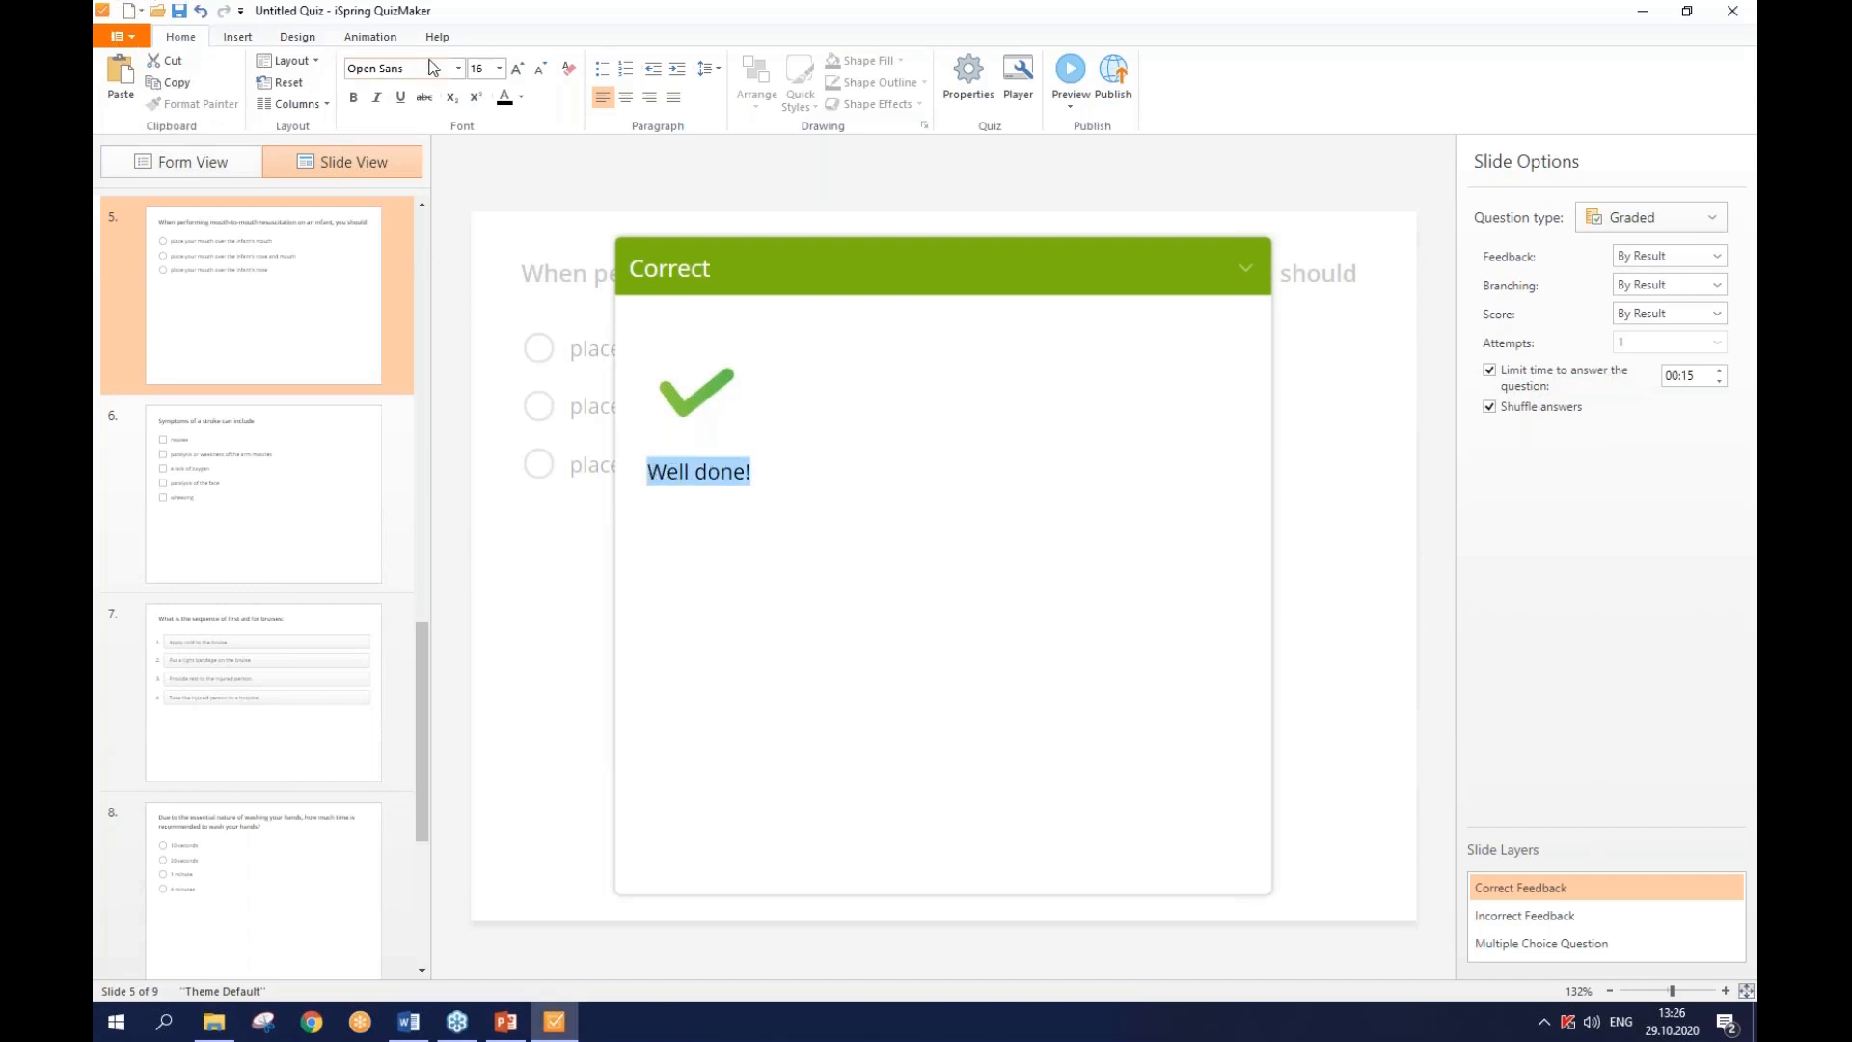
pyautogui.click(459, 69)
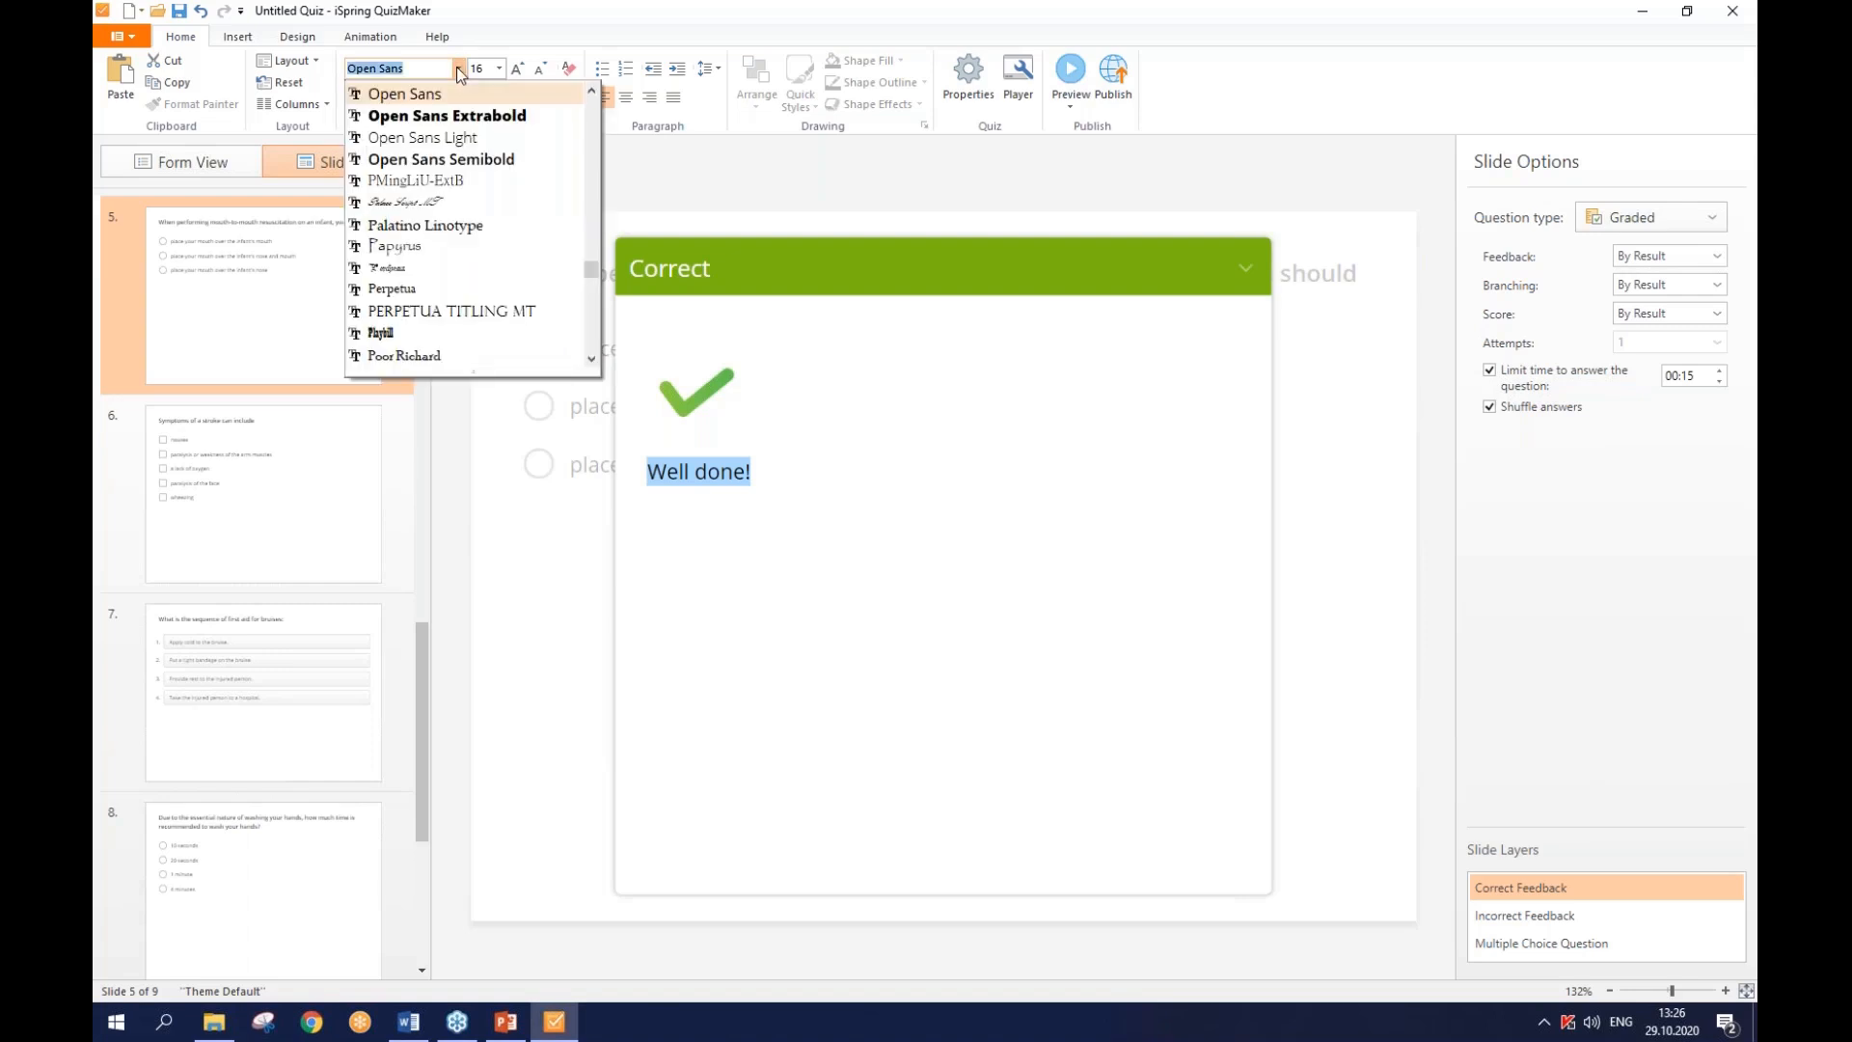
pyautogui.click(512, 310)
pyautogui.click(500, 70)
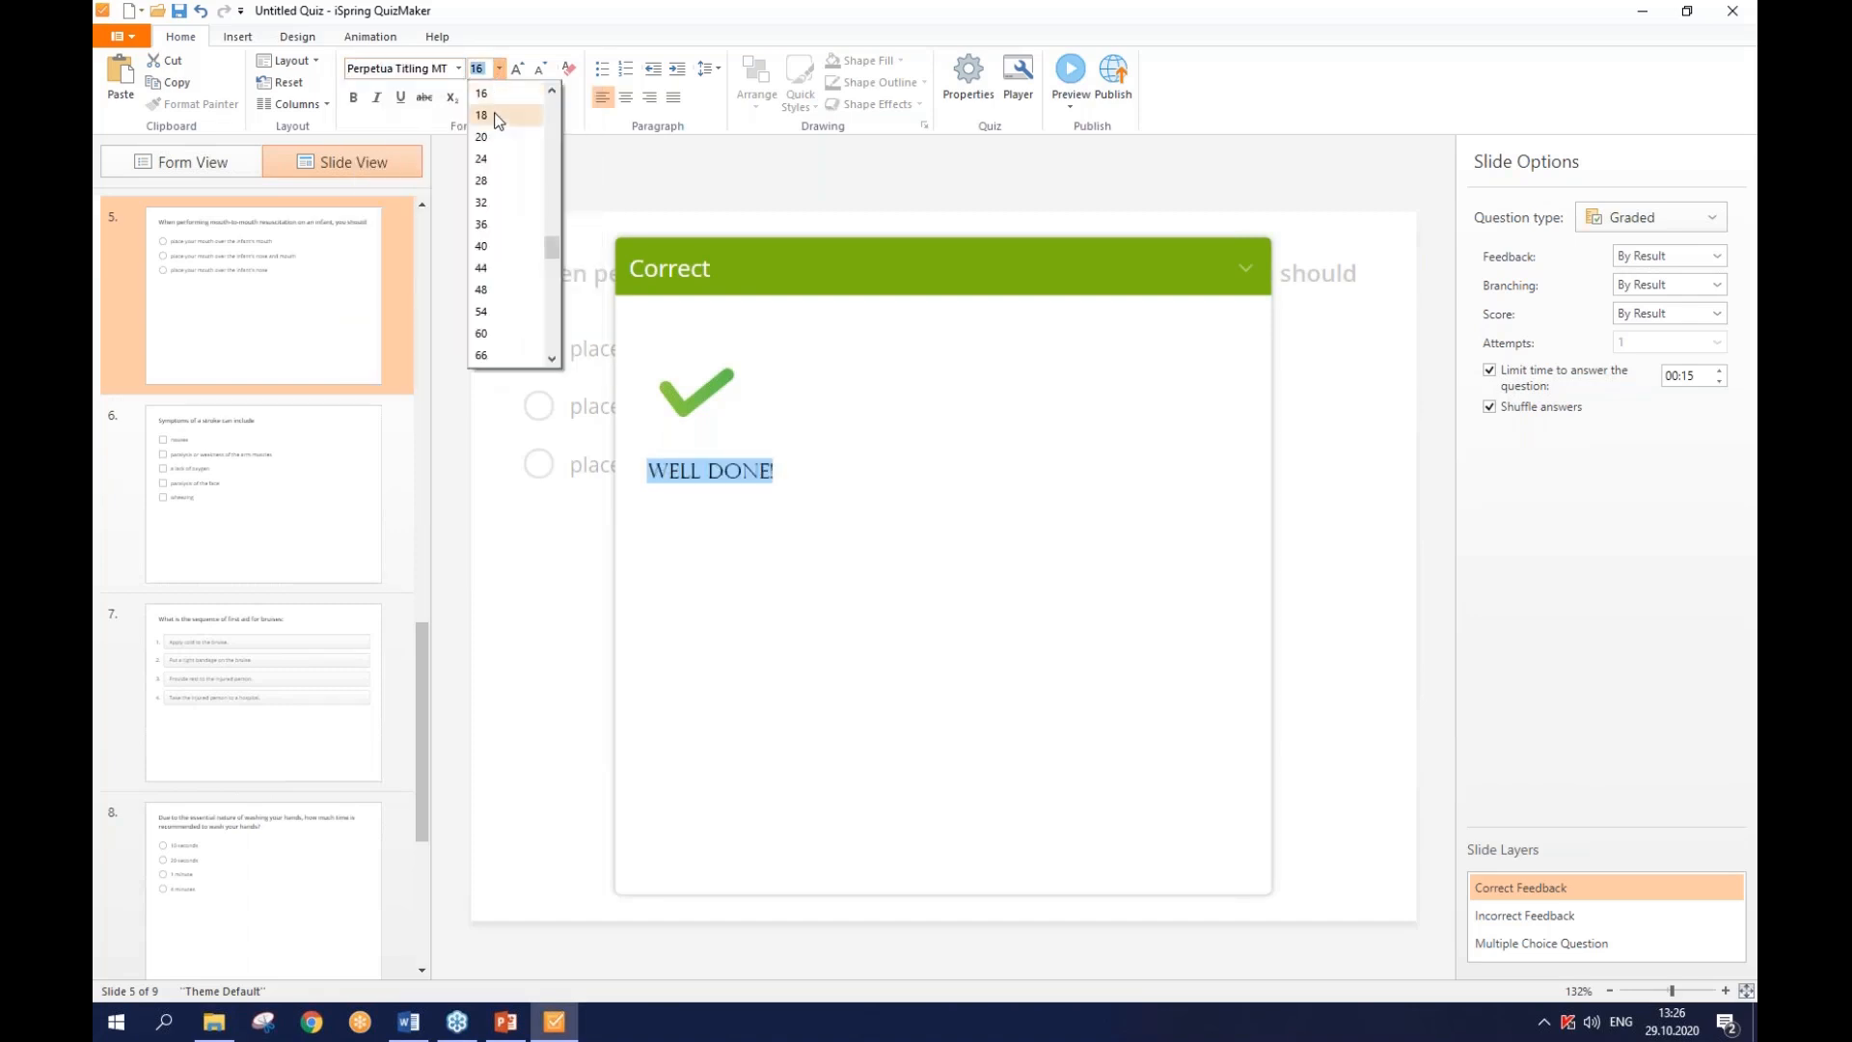
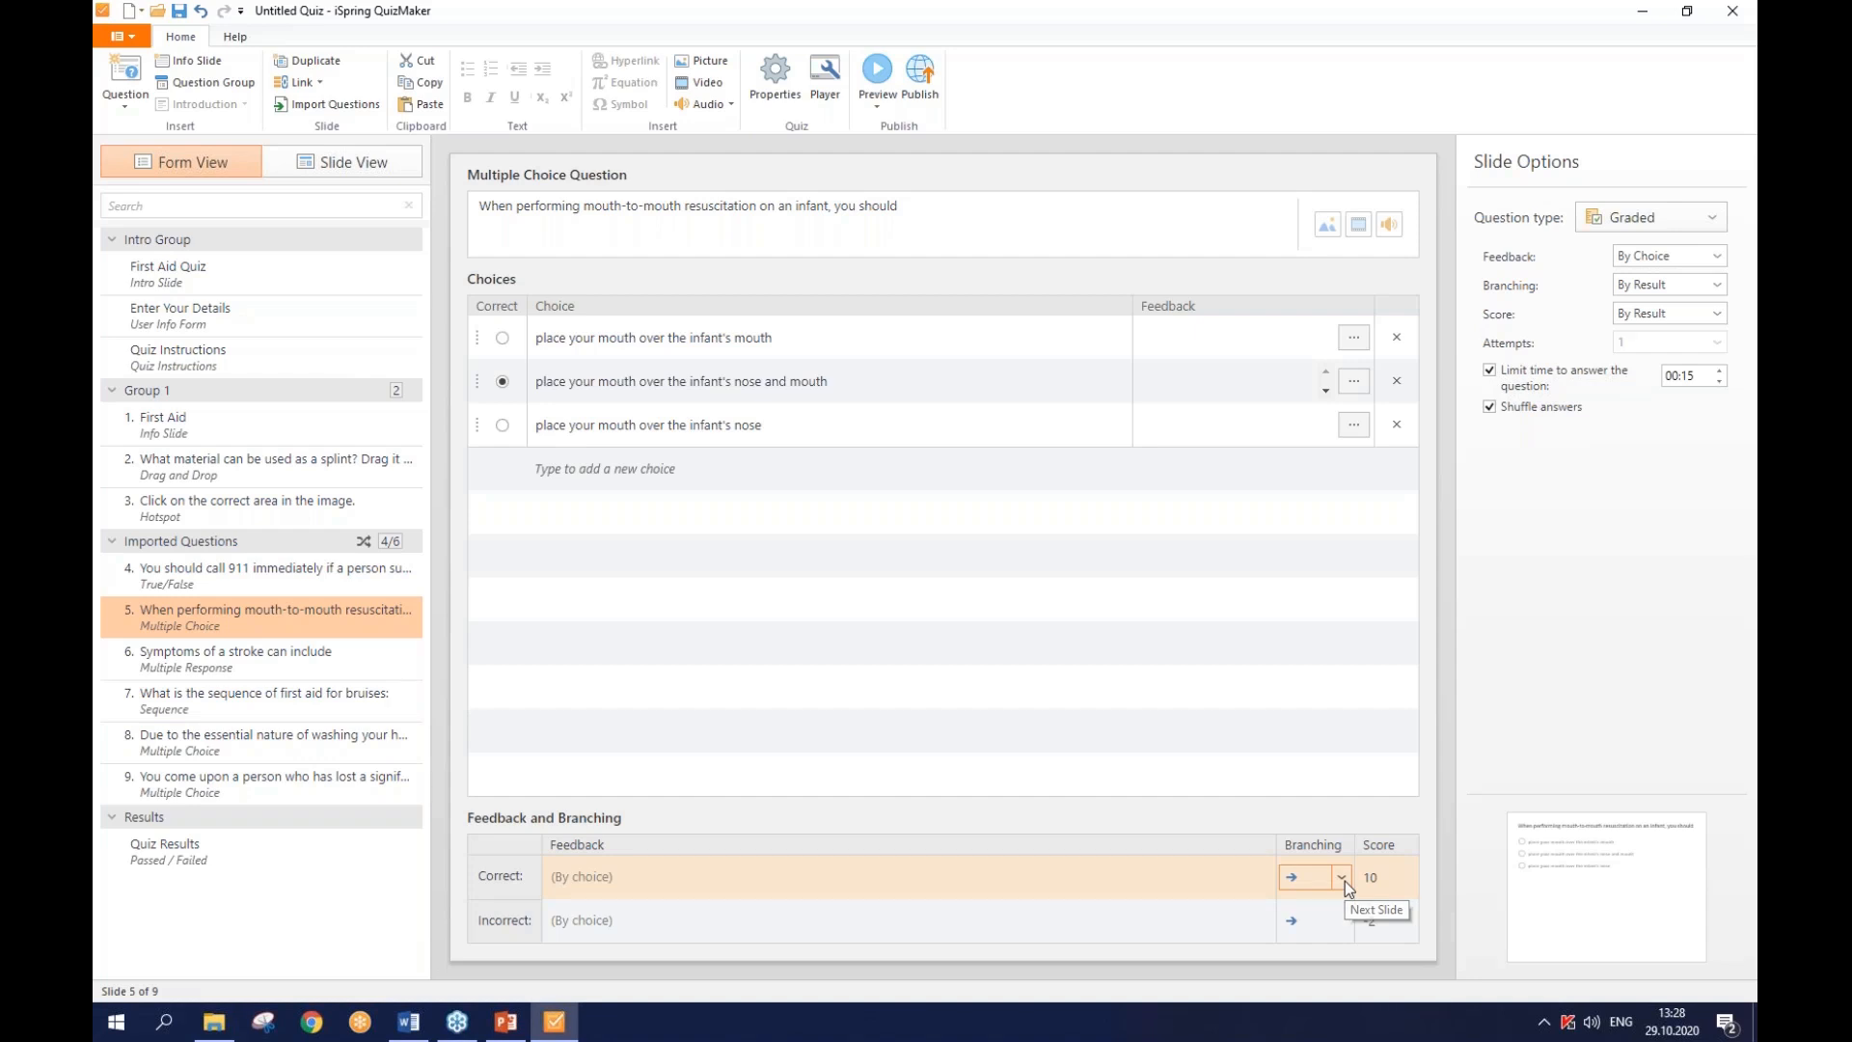
pyautogui.click(1345, 882)
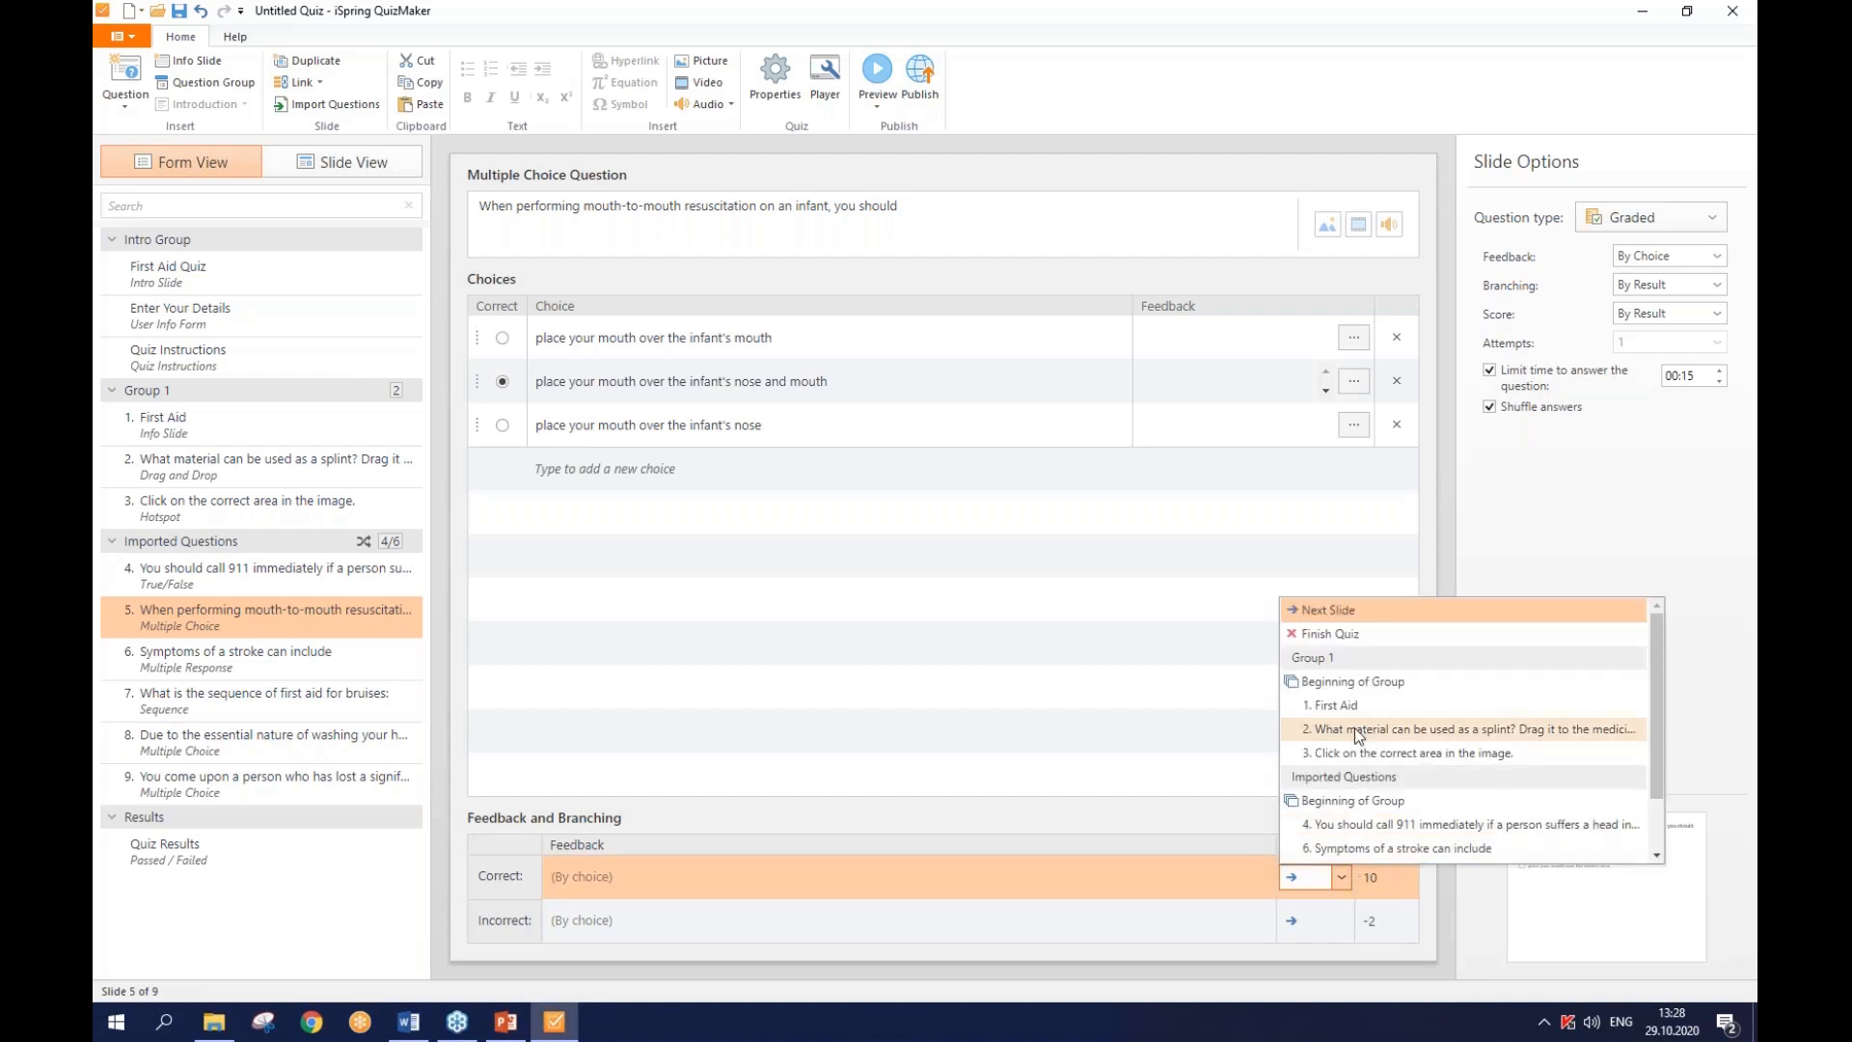
pyautogui.scroll(-1, 1376, 716)
pyautogui.scroll(1, 1376, 715)
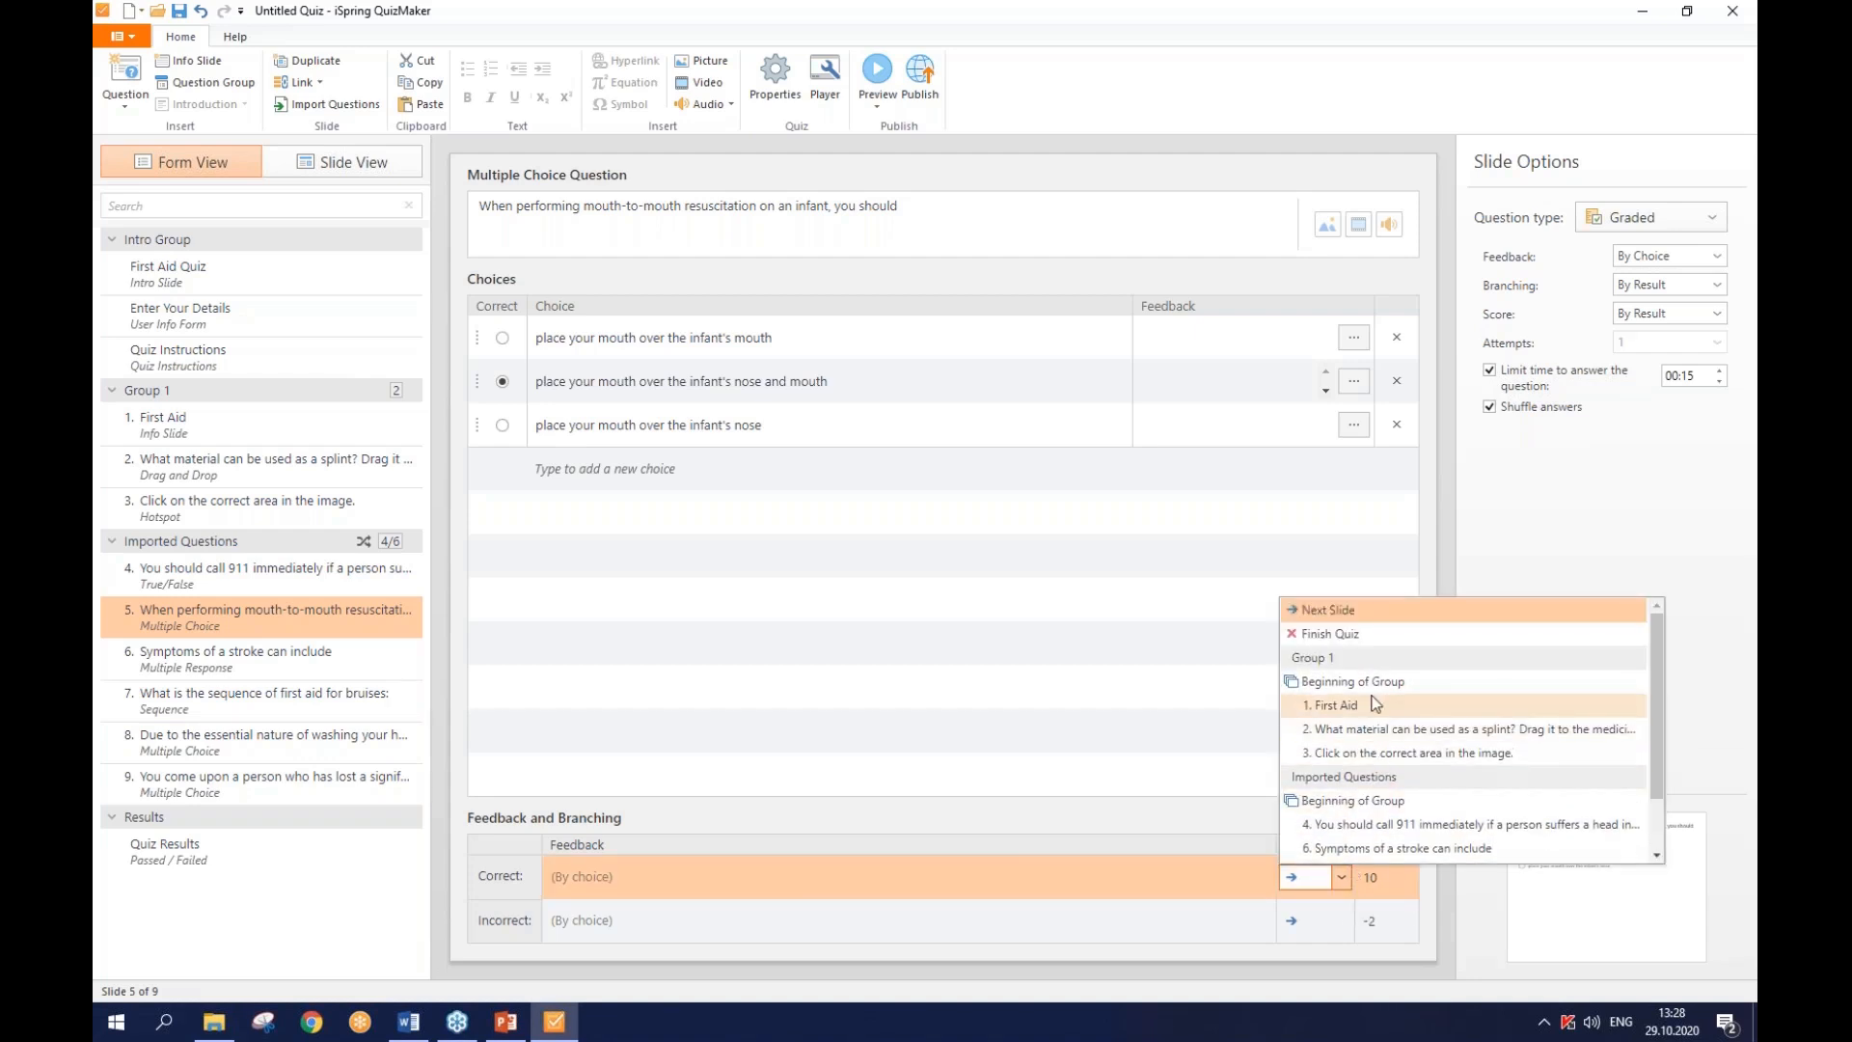
pyautogui.click(1363, 618)
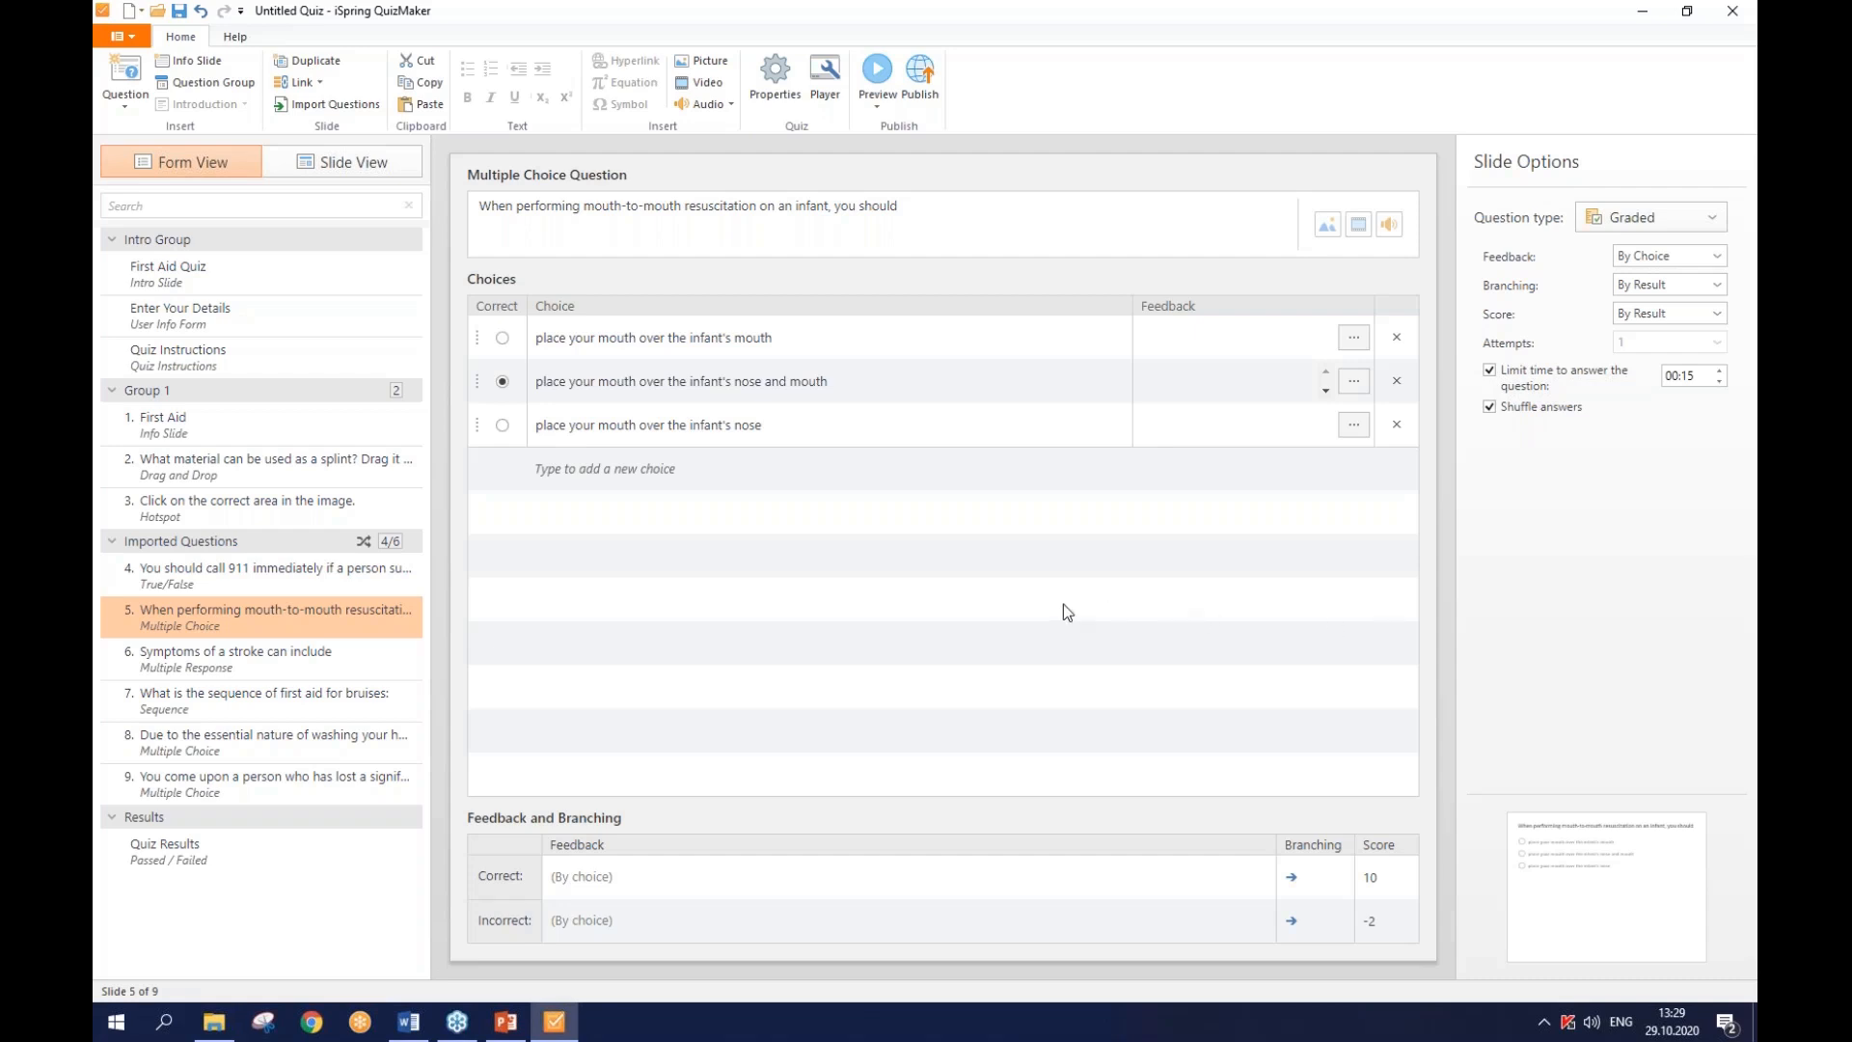
# - Attach pic_you_should_call_true_false.png to question 4, the True/False question about calling 911
pyautogui.click(378, 582)
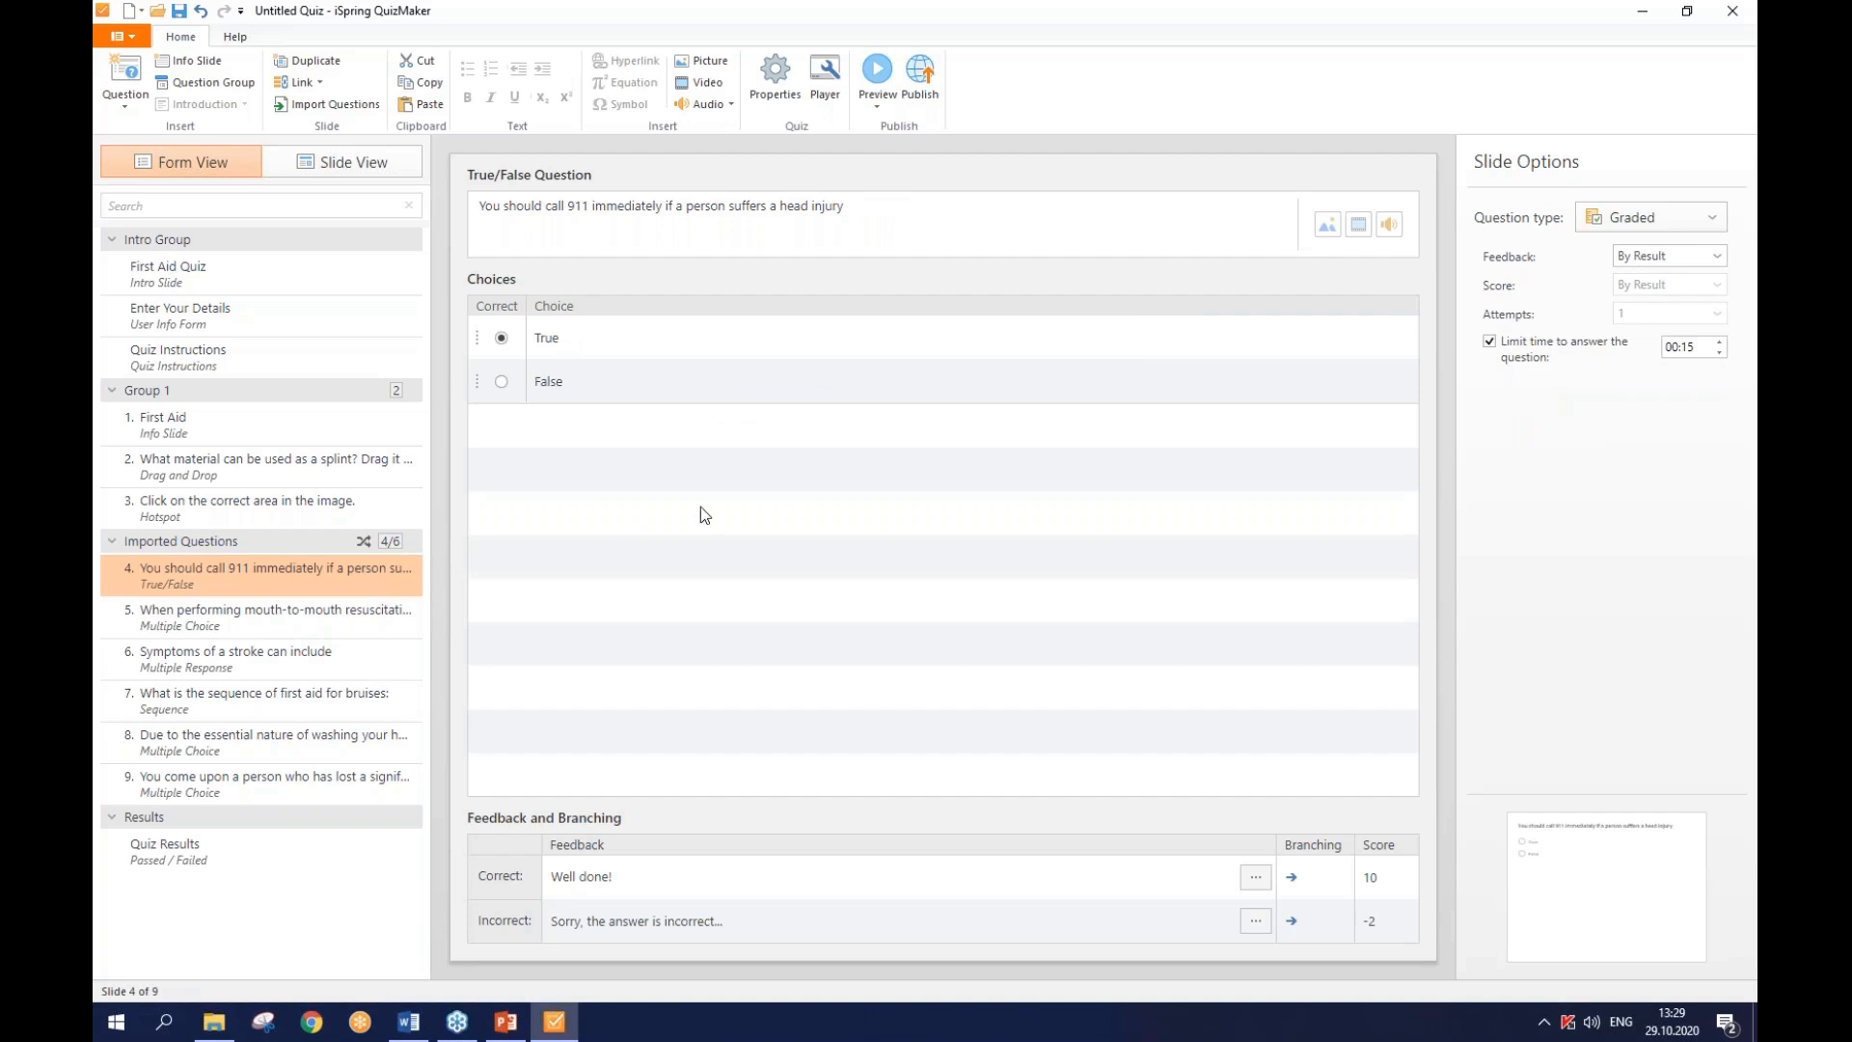
pyautogui.click(1331, 232)
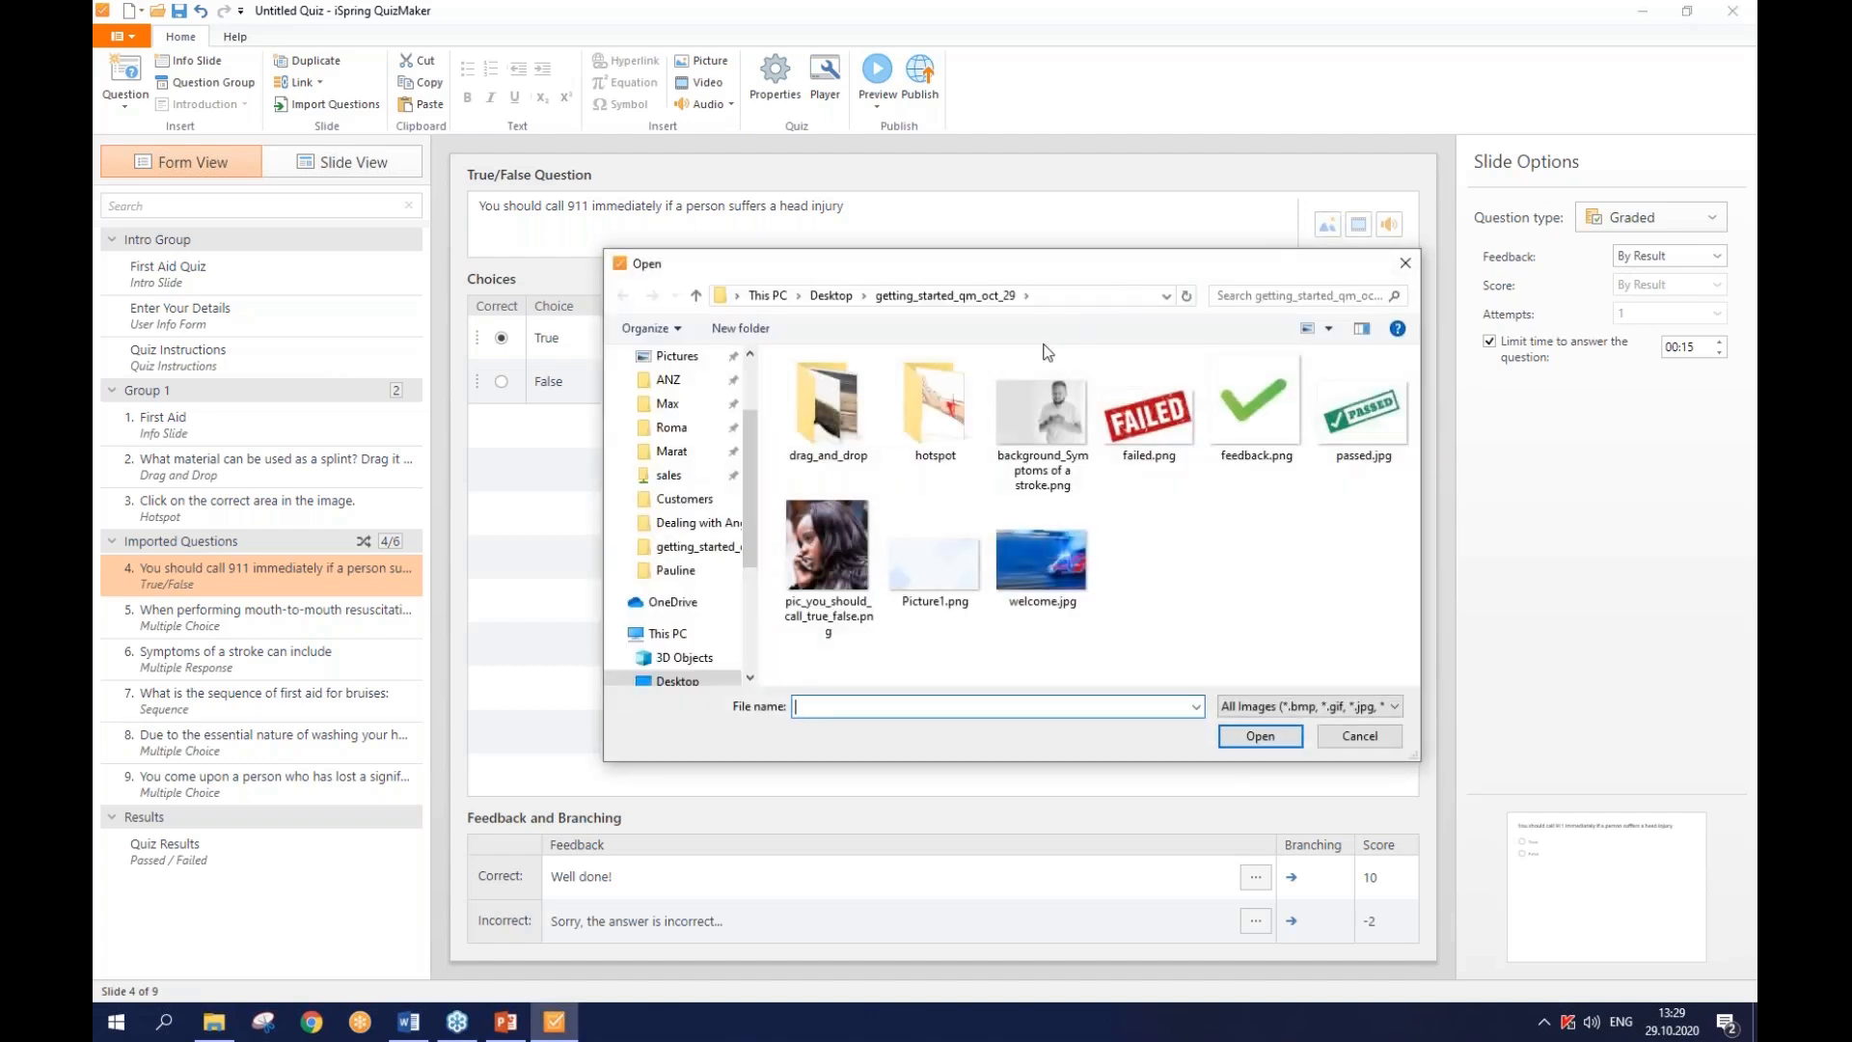
pyautogui.click(843, 554)
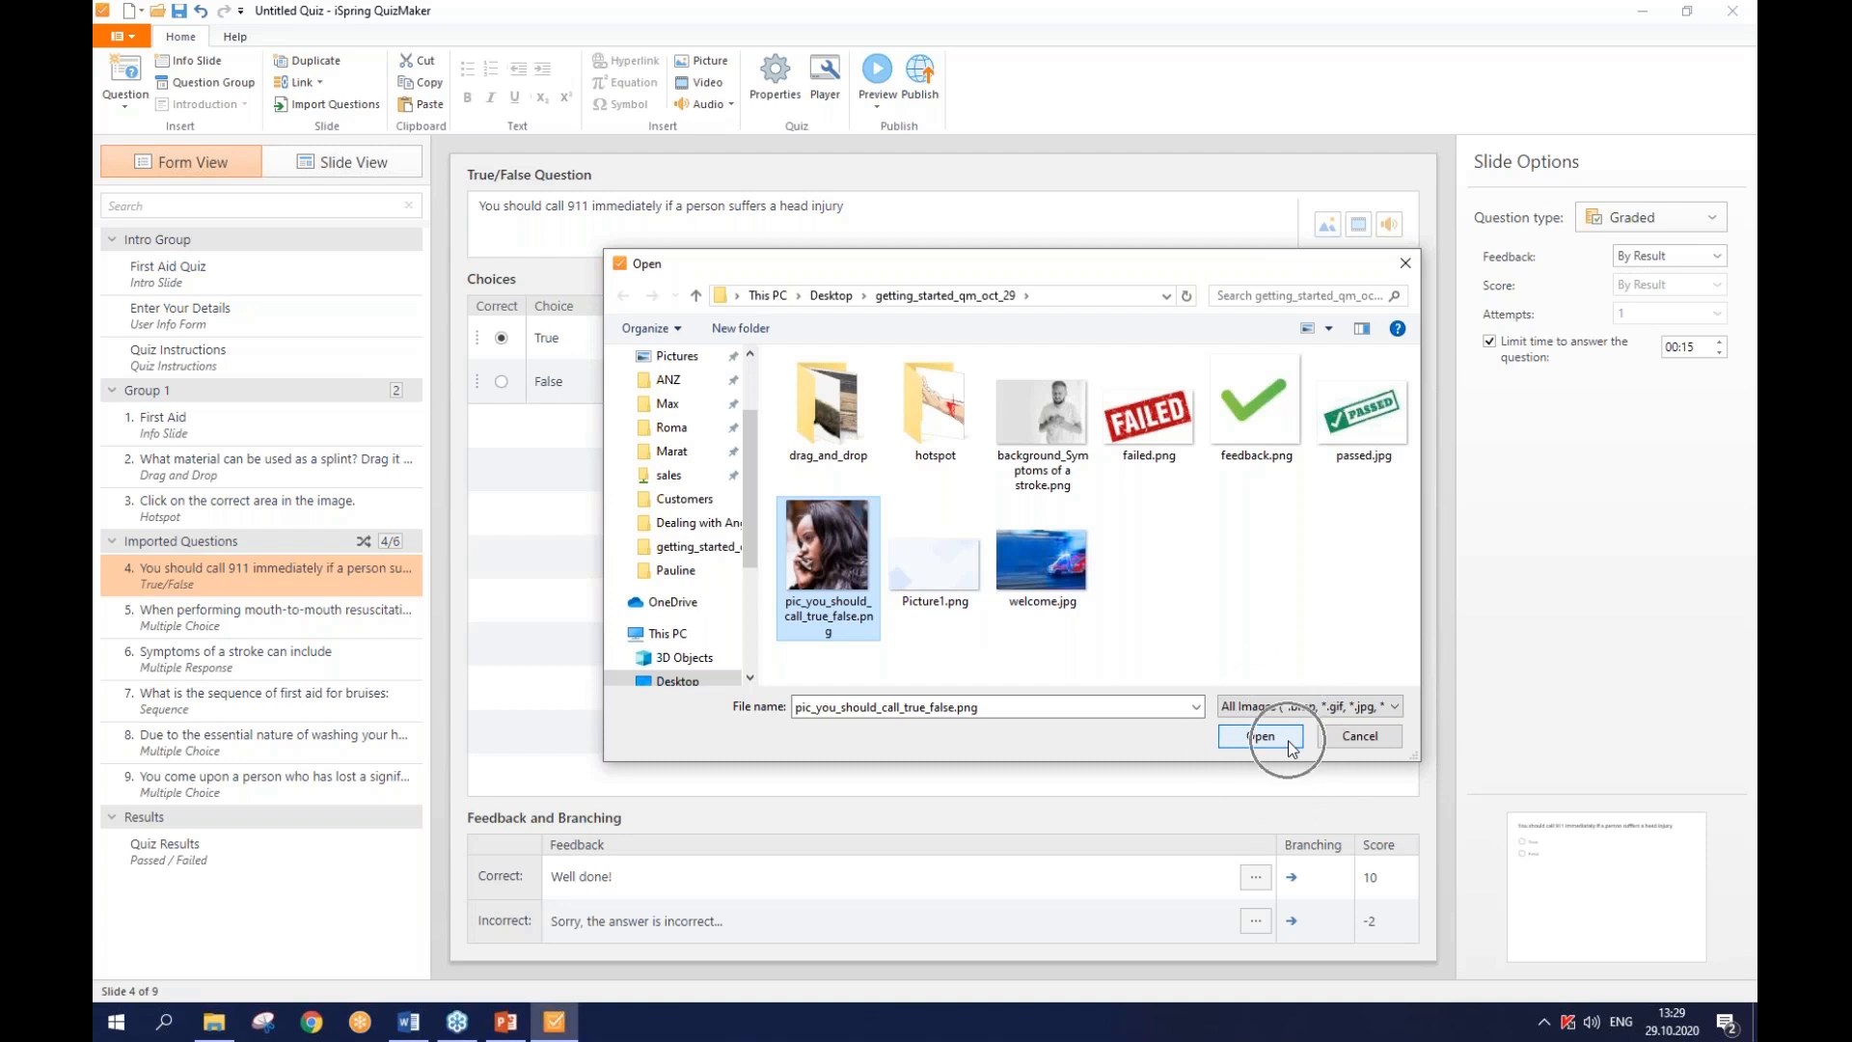
pyautogui.click(1260, 736)
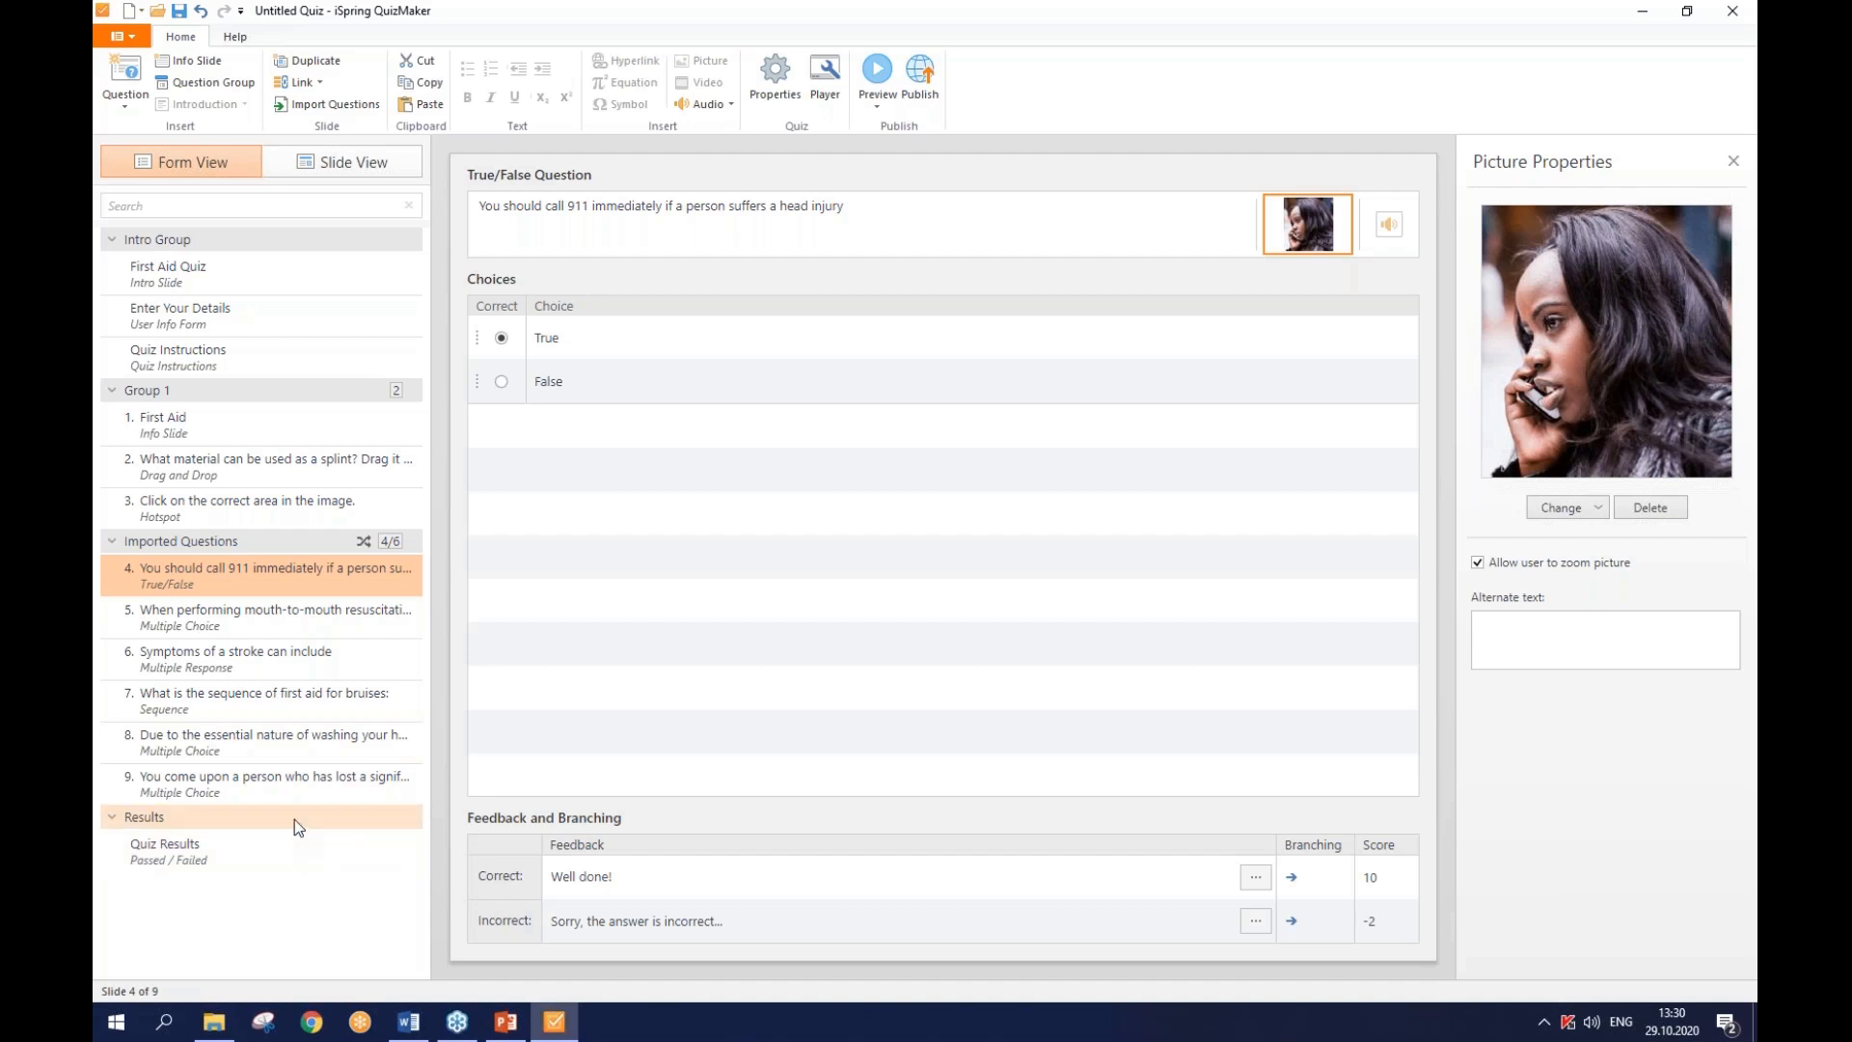
pyautogui.press('ctrl')
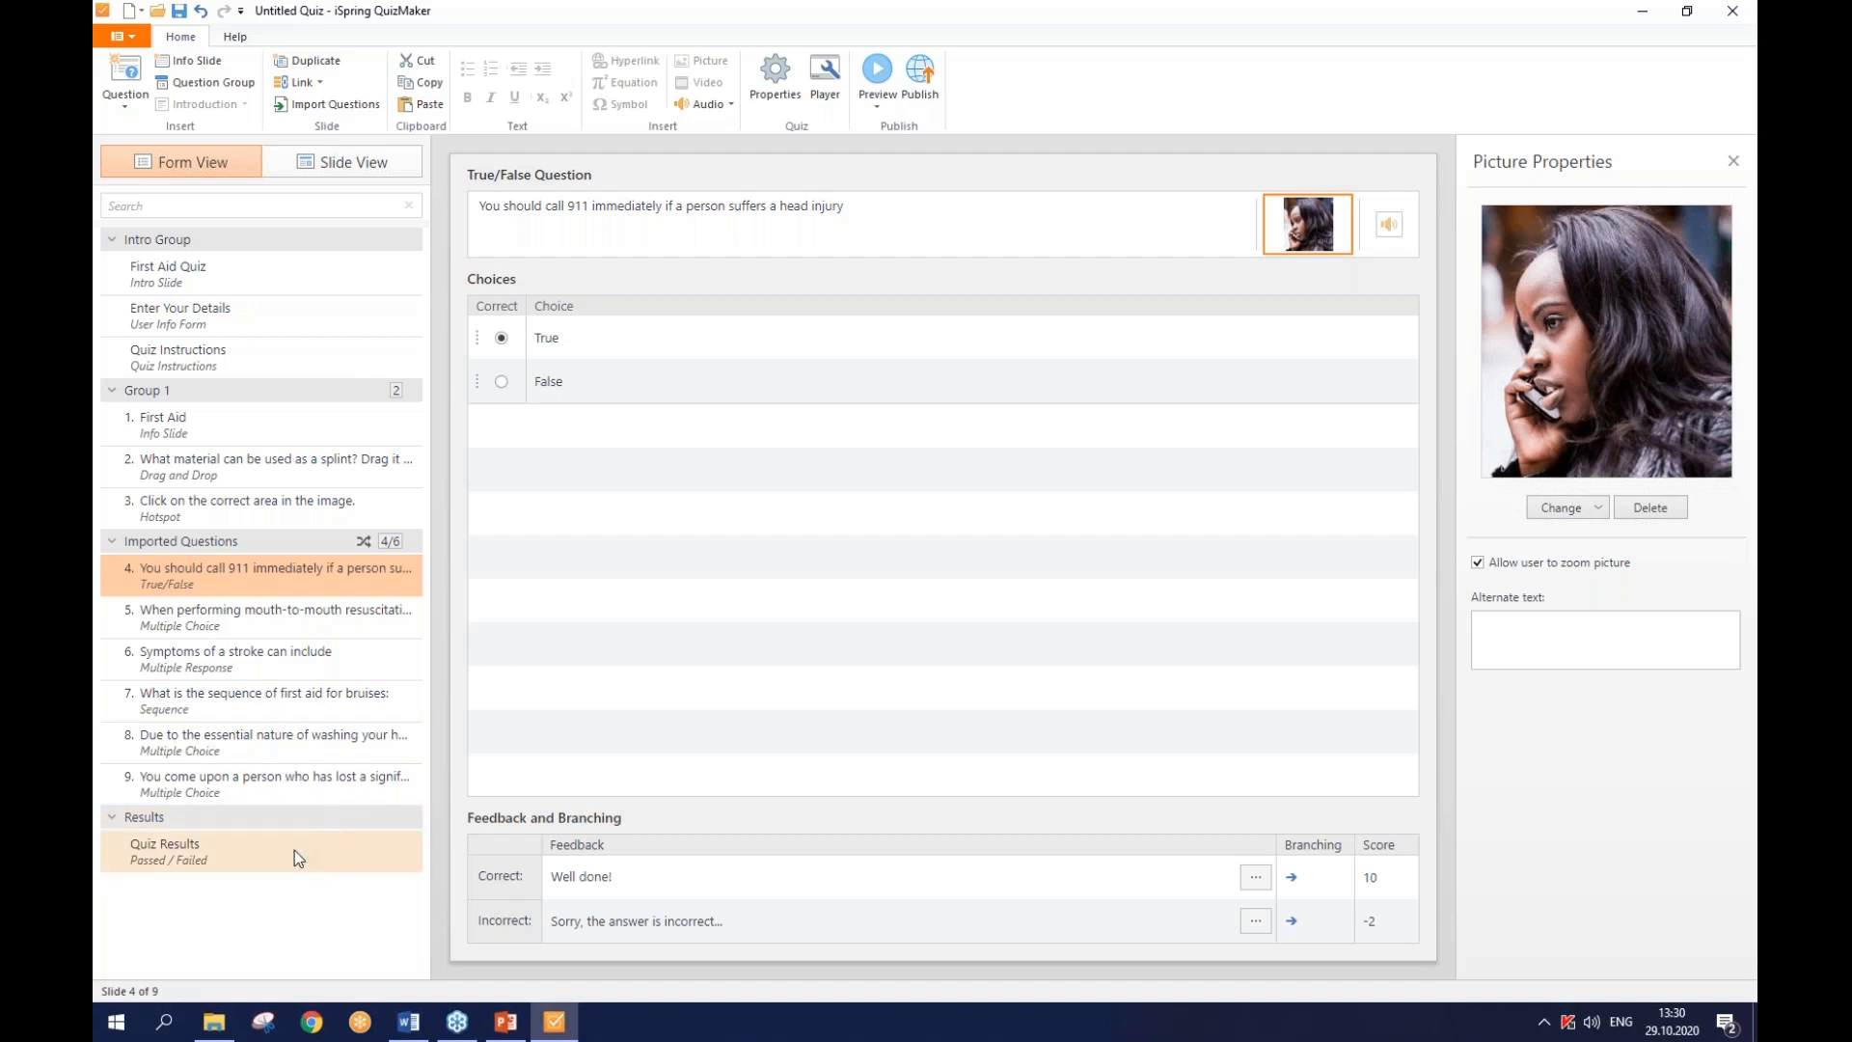
# - On the Quiz Results slide, try each finish option, ending on Show slide with results
pyautogui.click(294, 851)
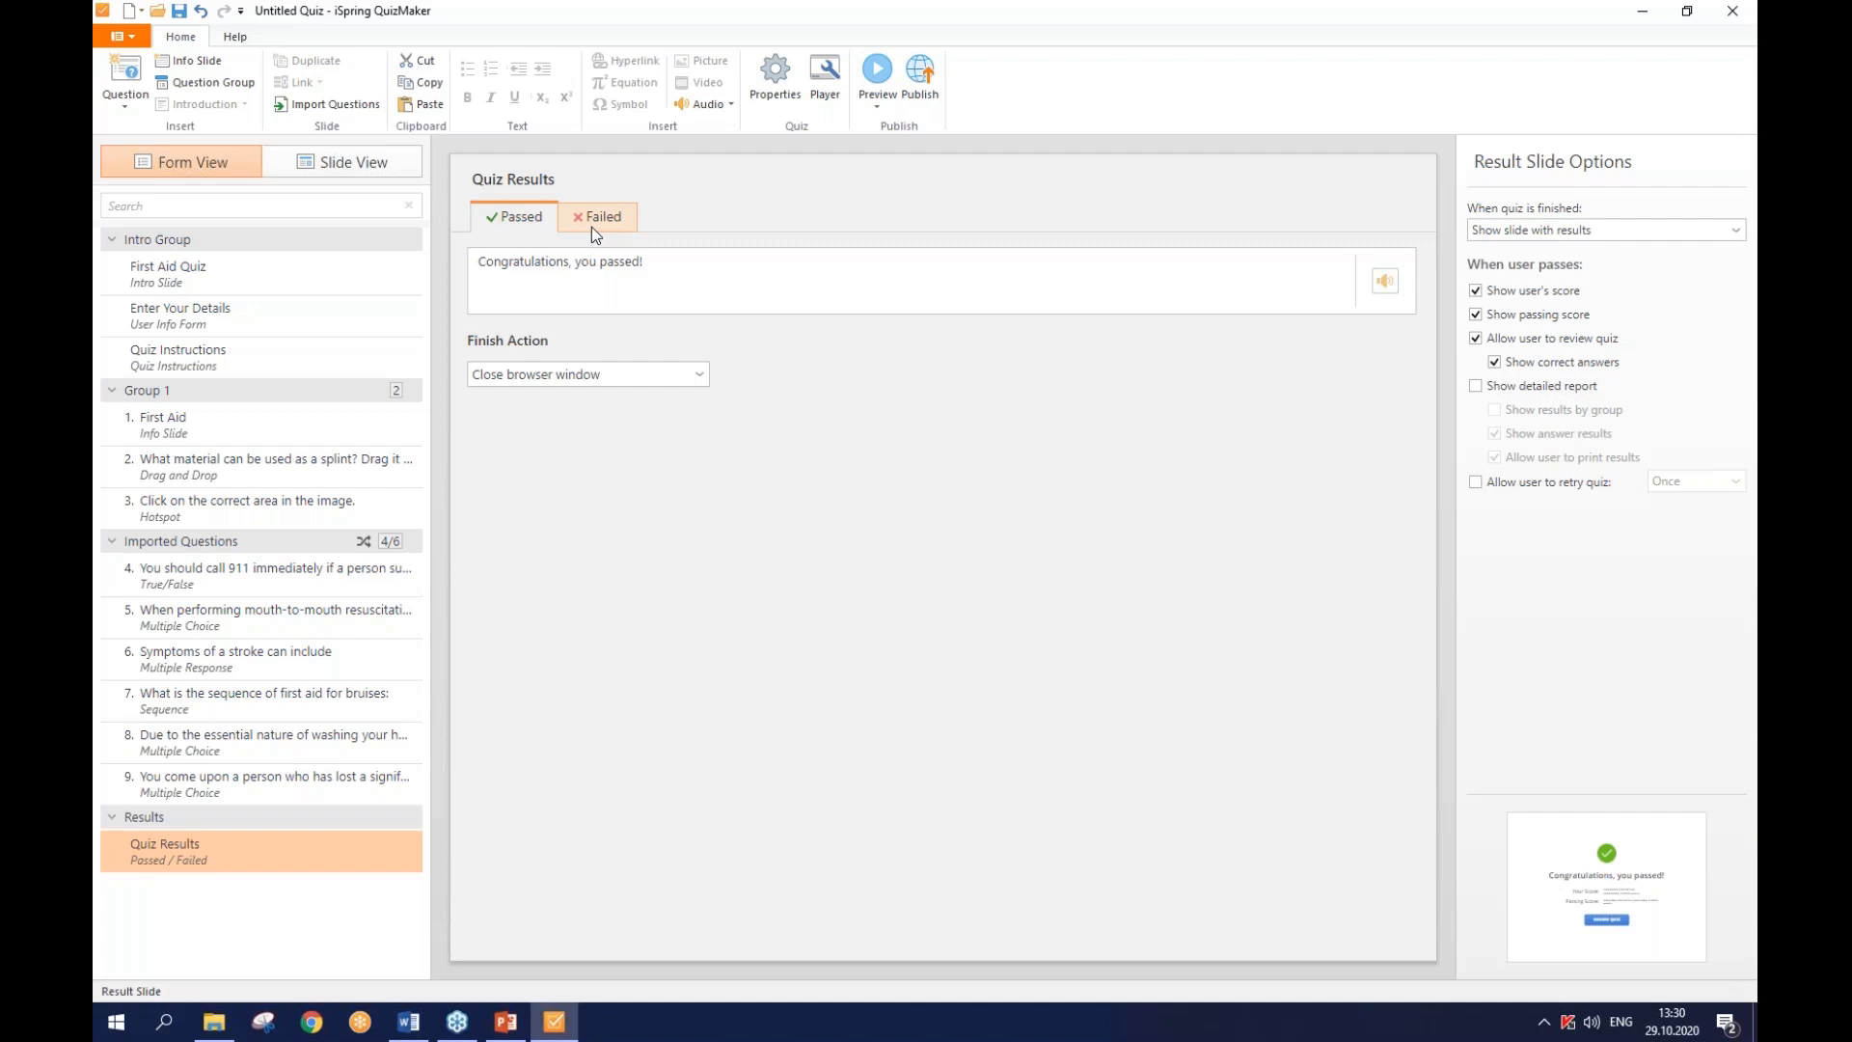
pyautogui.click(1673, 231)
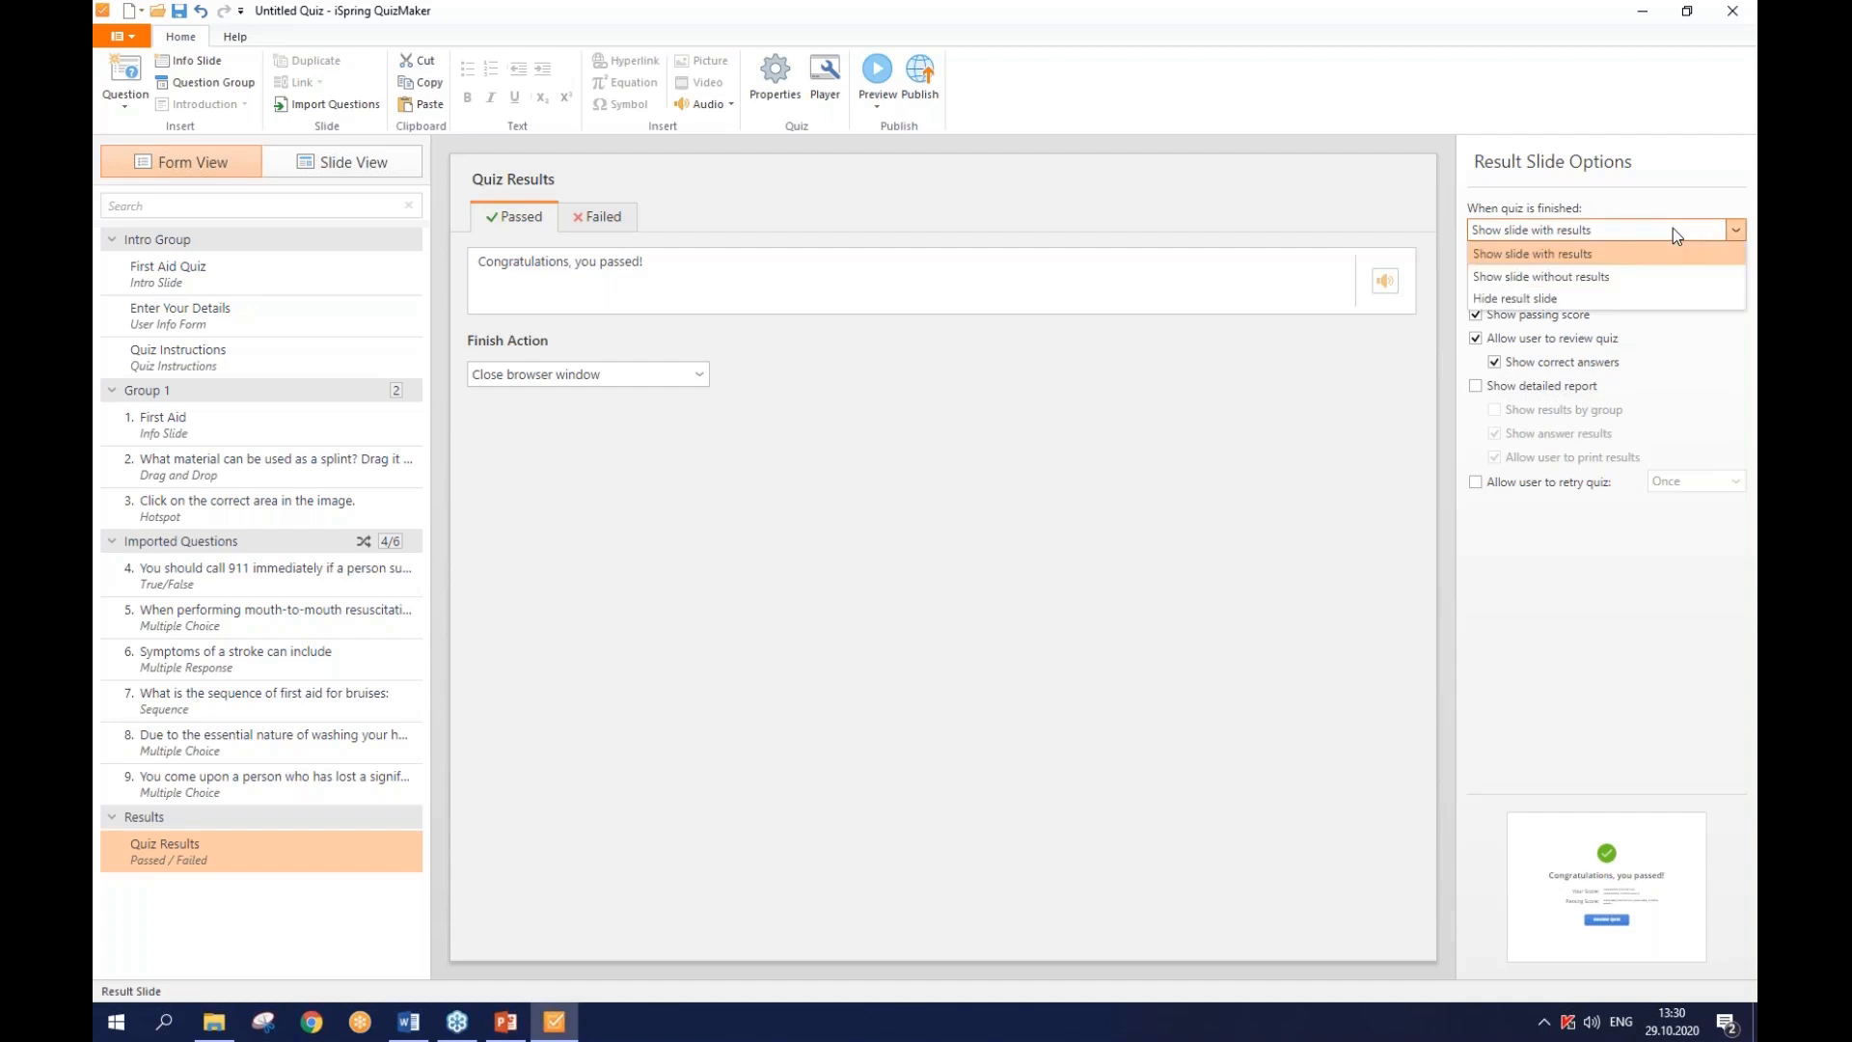
pyautogui.click(1621, 300)
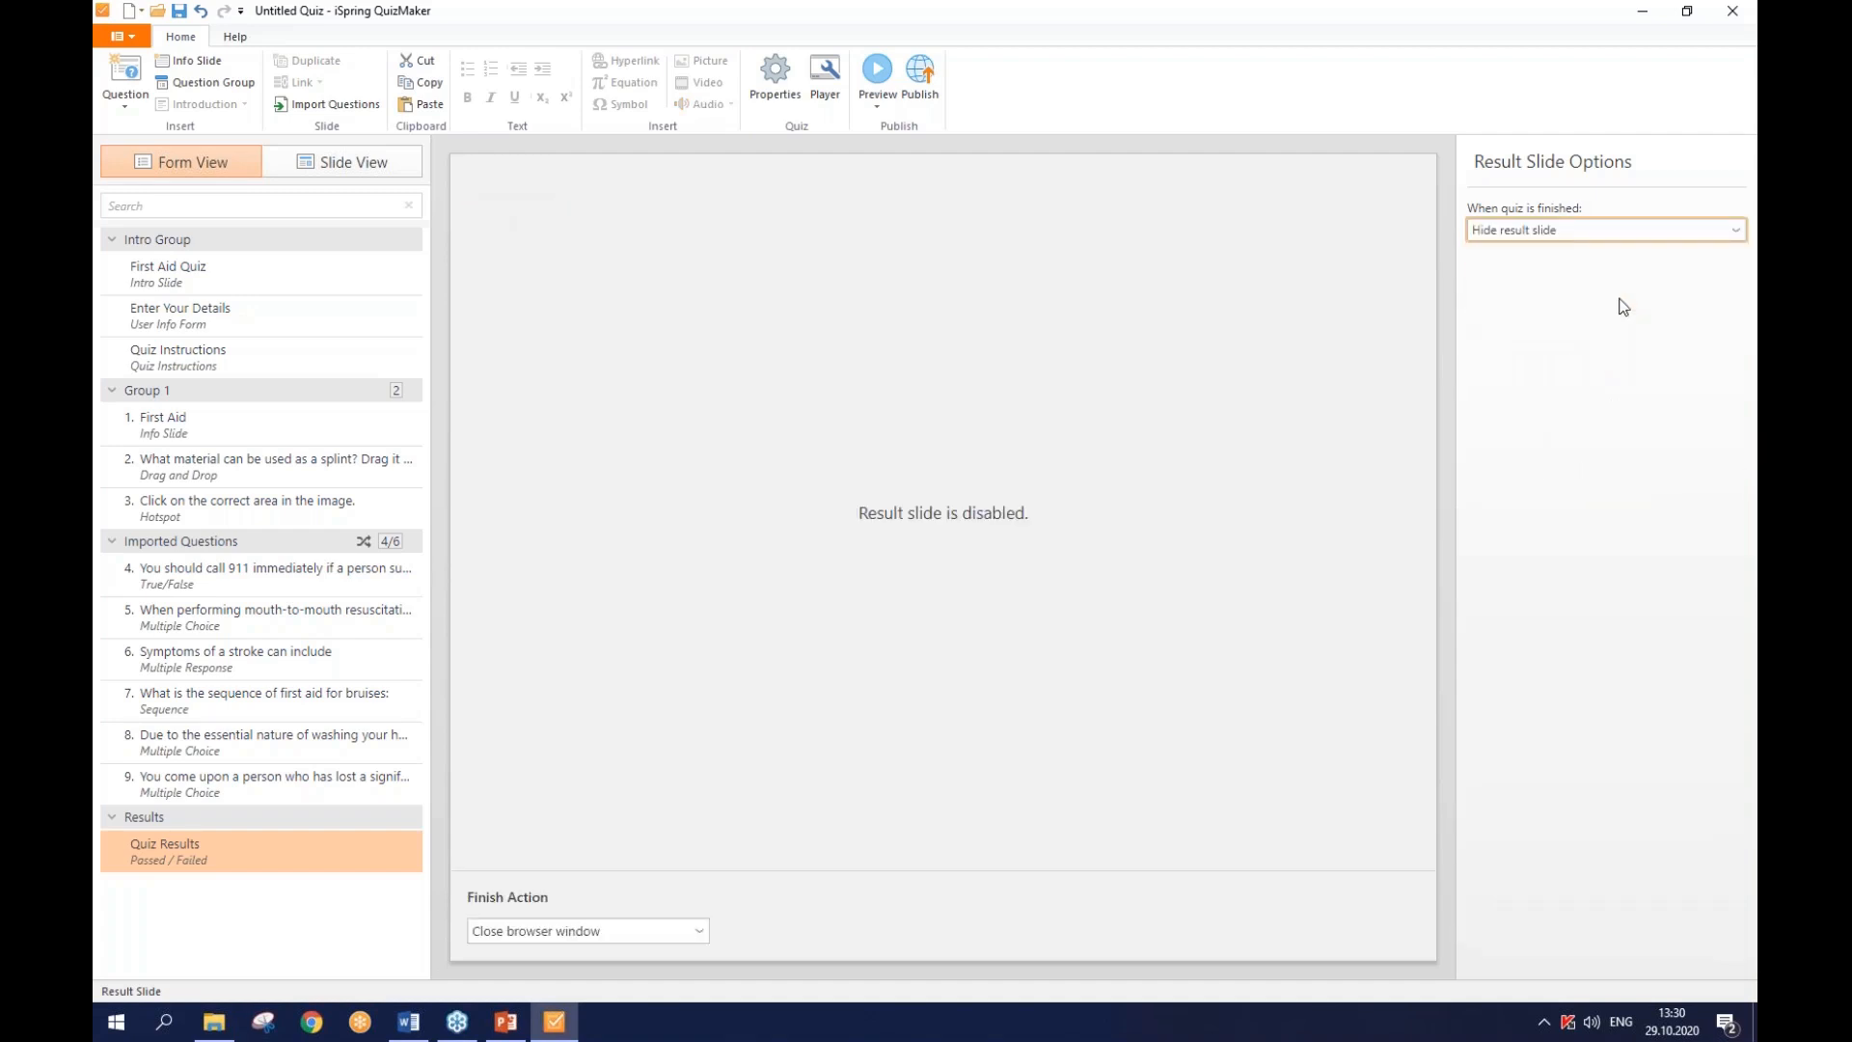
pyautogui.click(1609, 234)
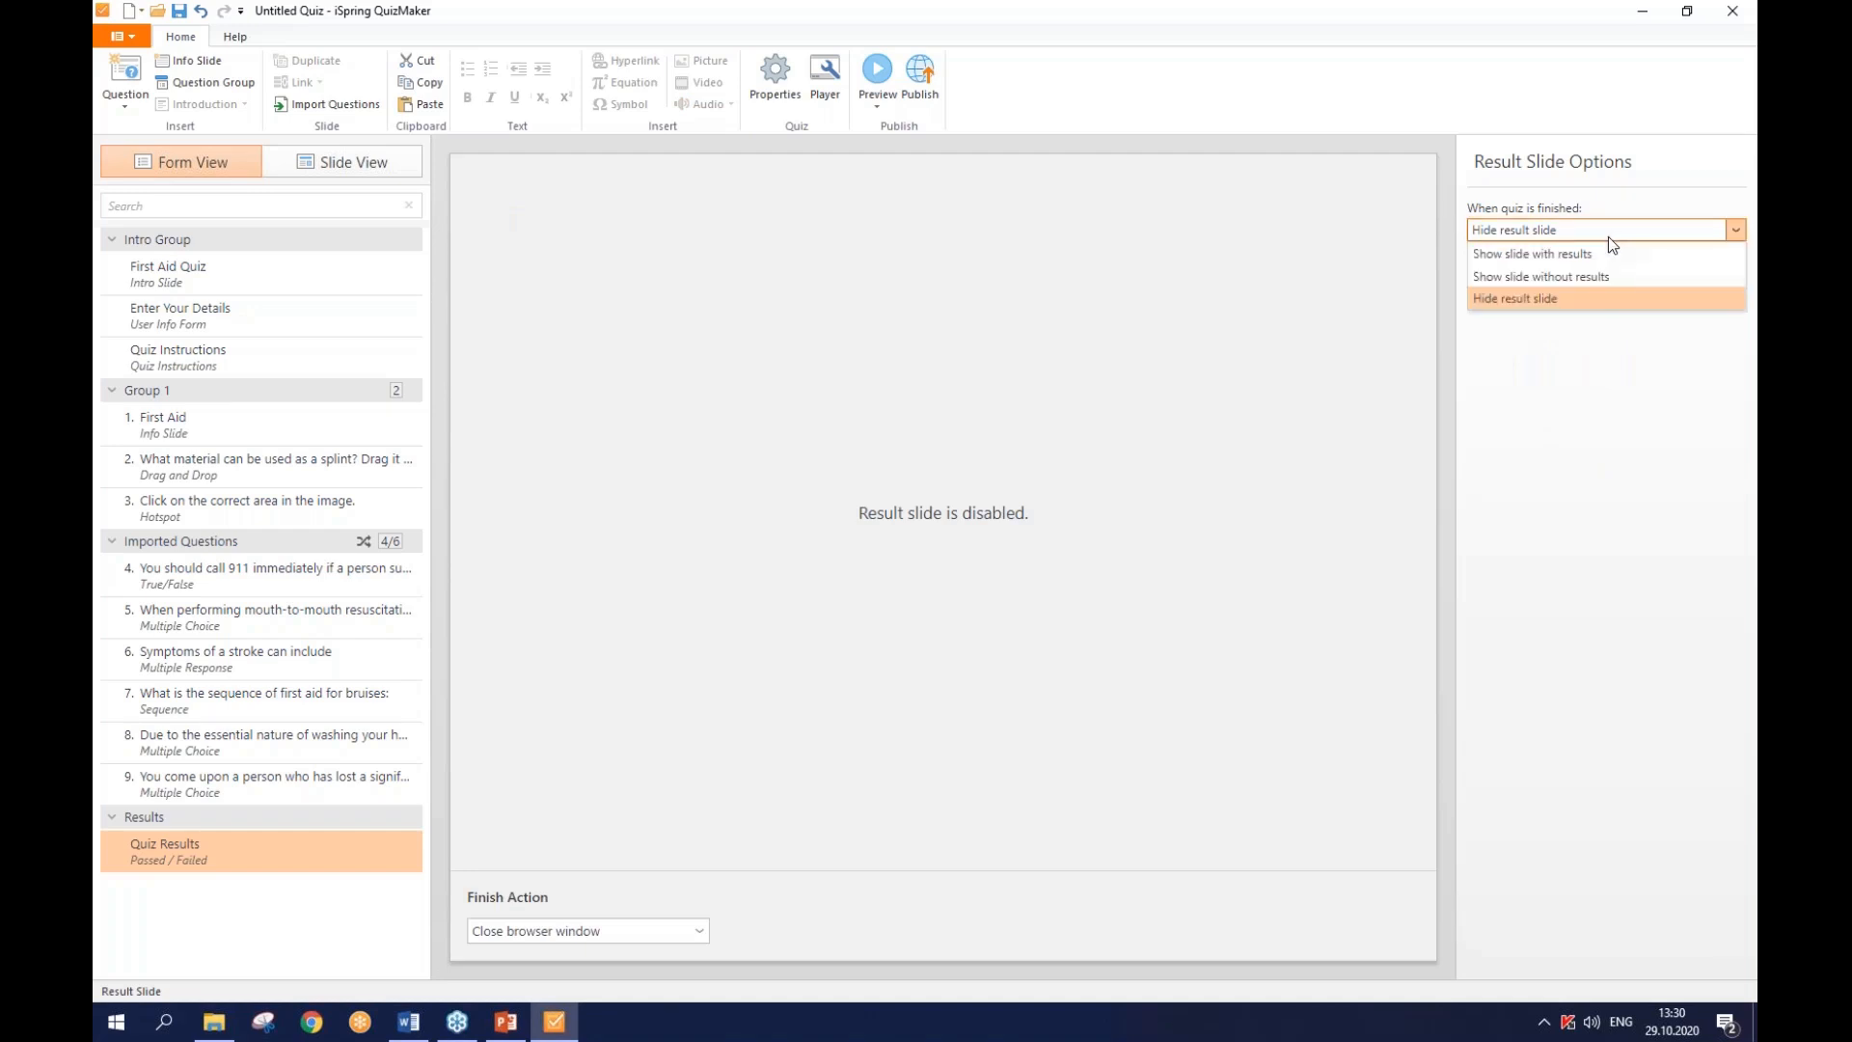
pyautogui.click(1601, 276)
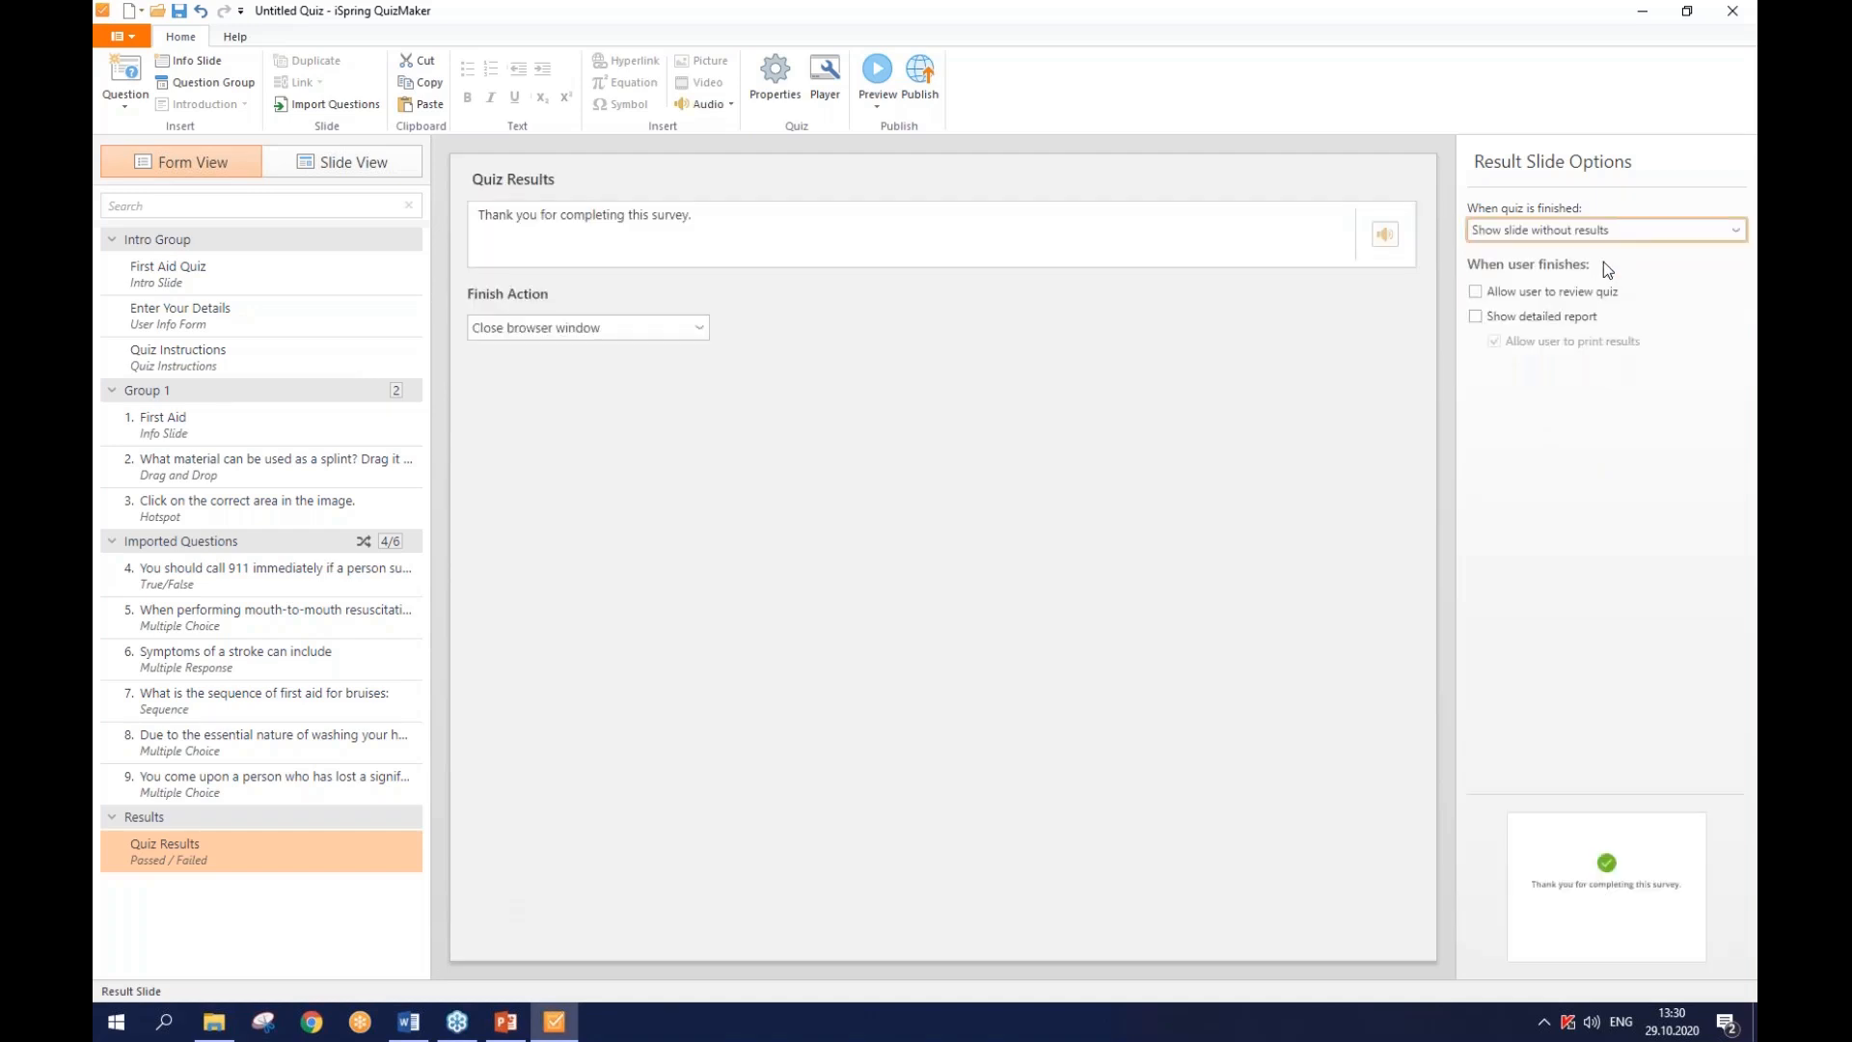
pyautogui.click(1606, 234)
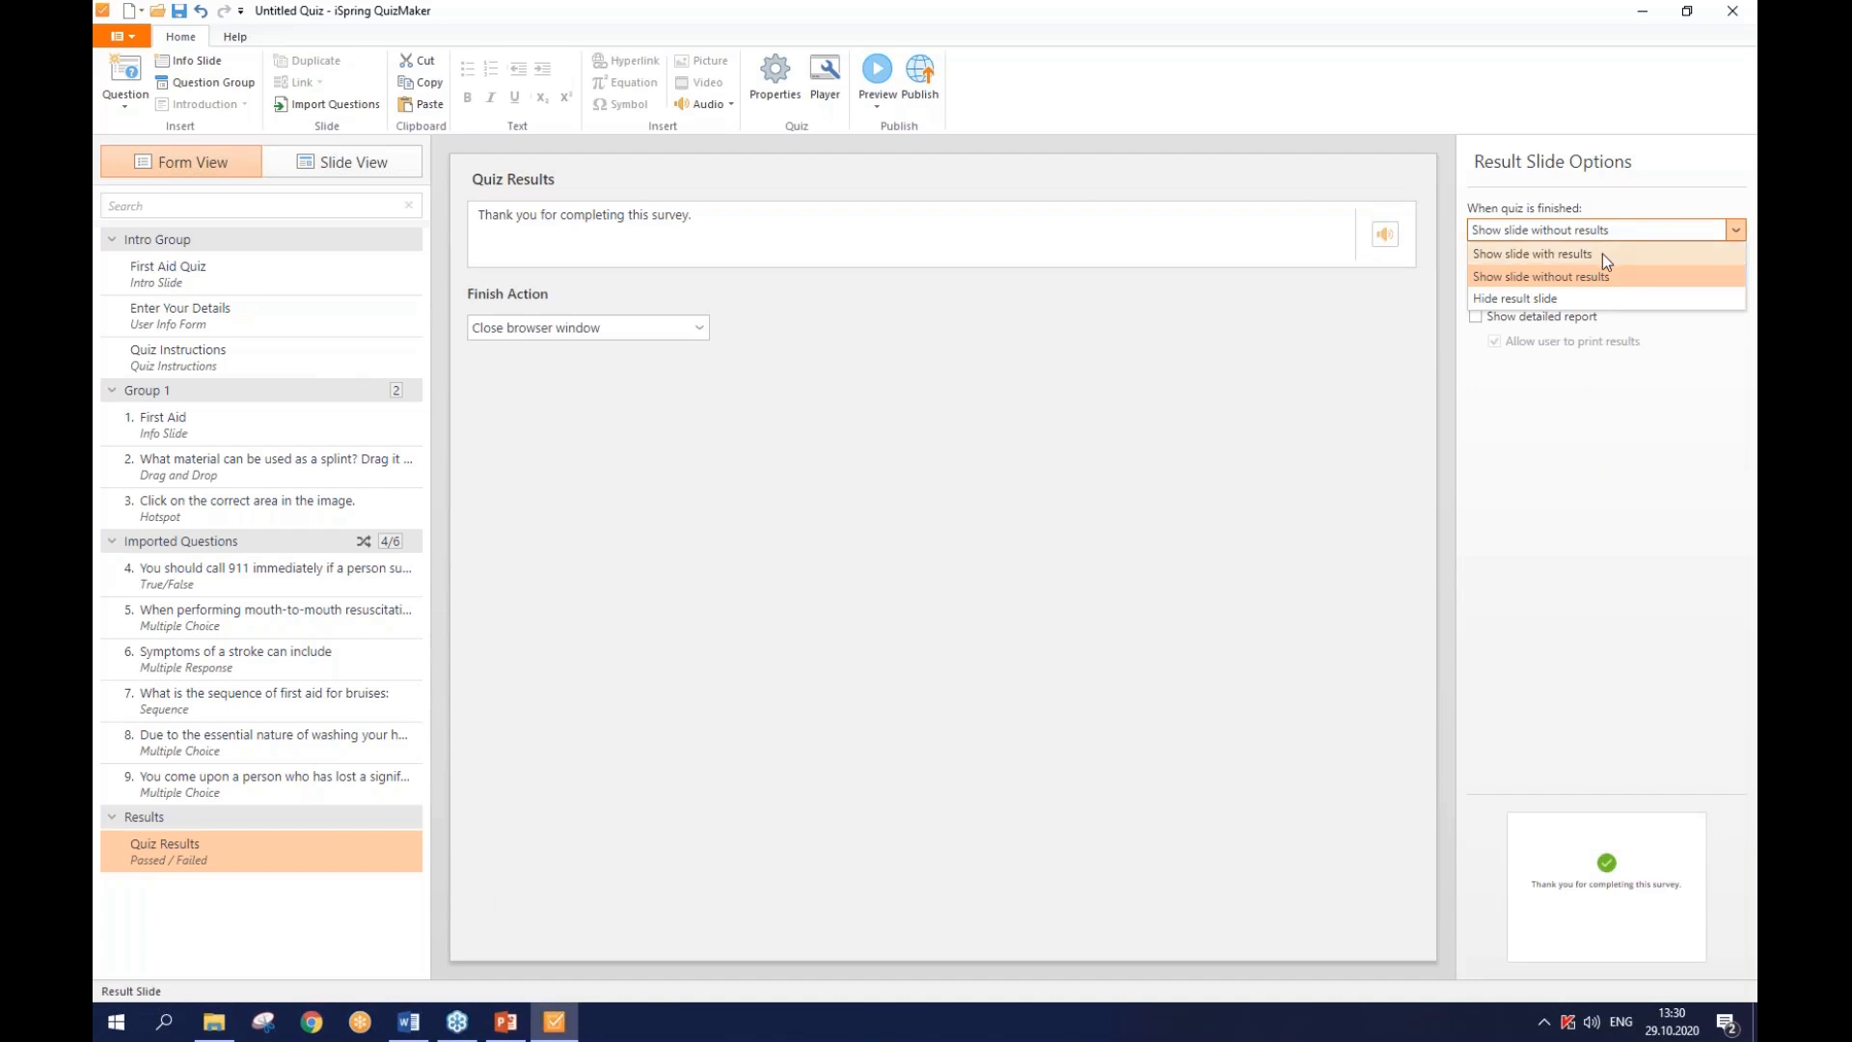
pyautogui.click(1603, 255)
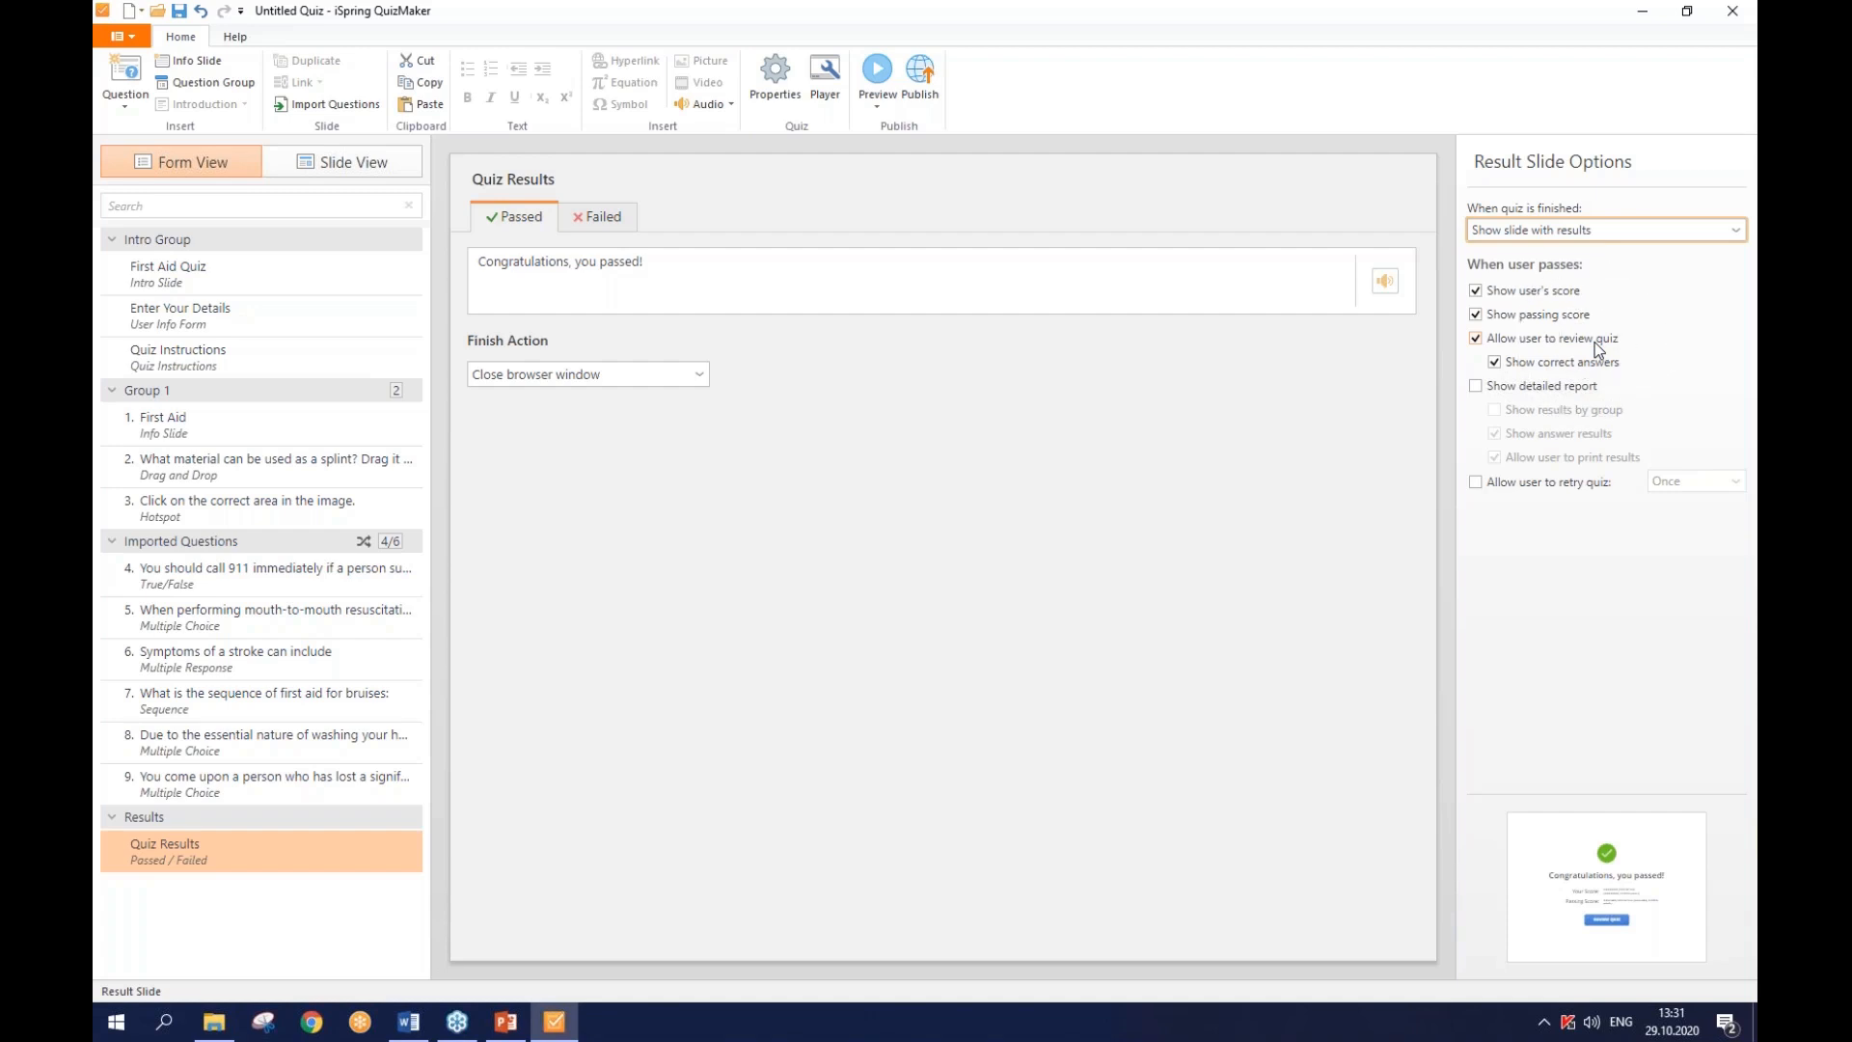
# - Turn on the detailed report and allow learners to retry the quiz 2 times
pyautogui.click(1576, 389)
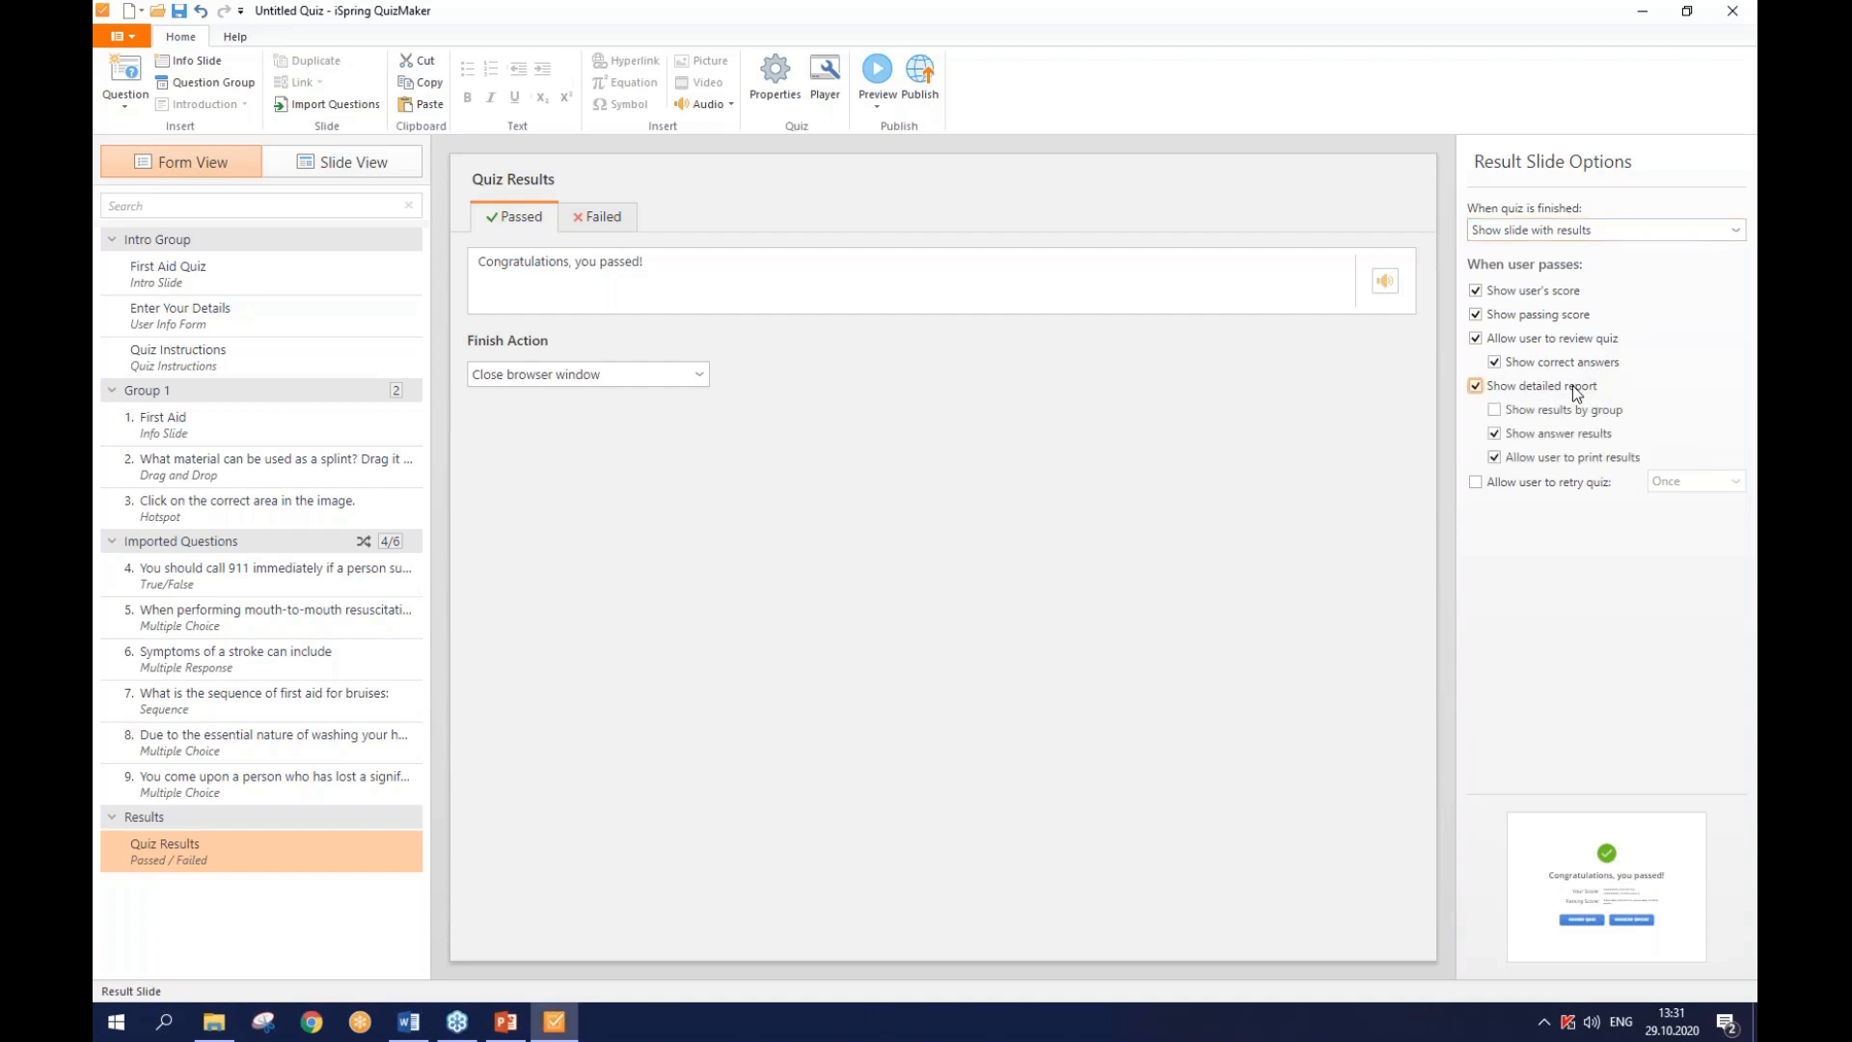
pyautogui.click(1564, 485)
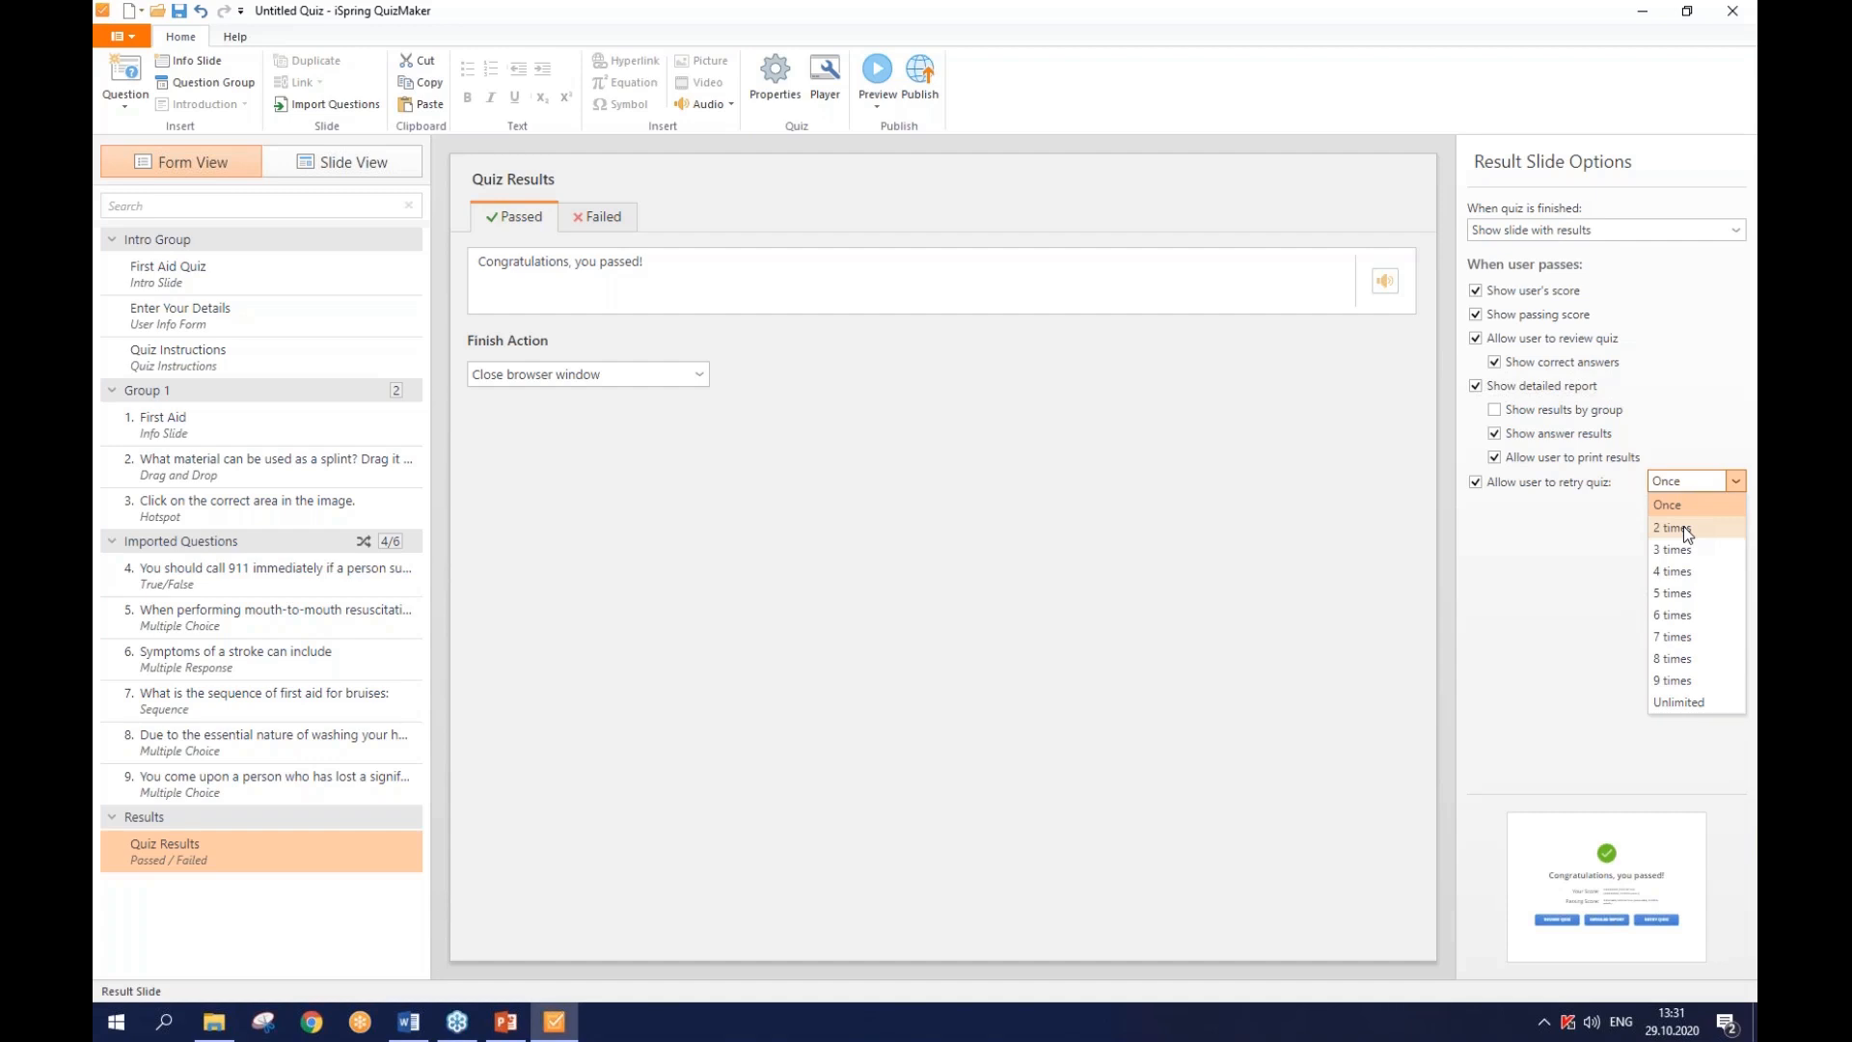
pyautogui.click(1686, 529)
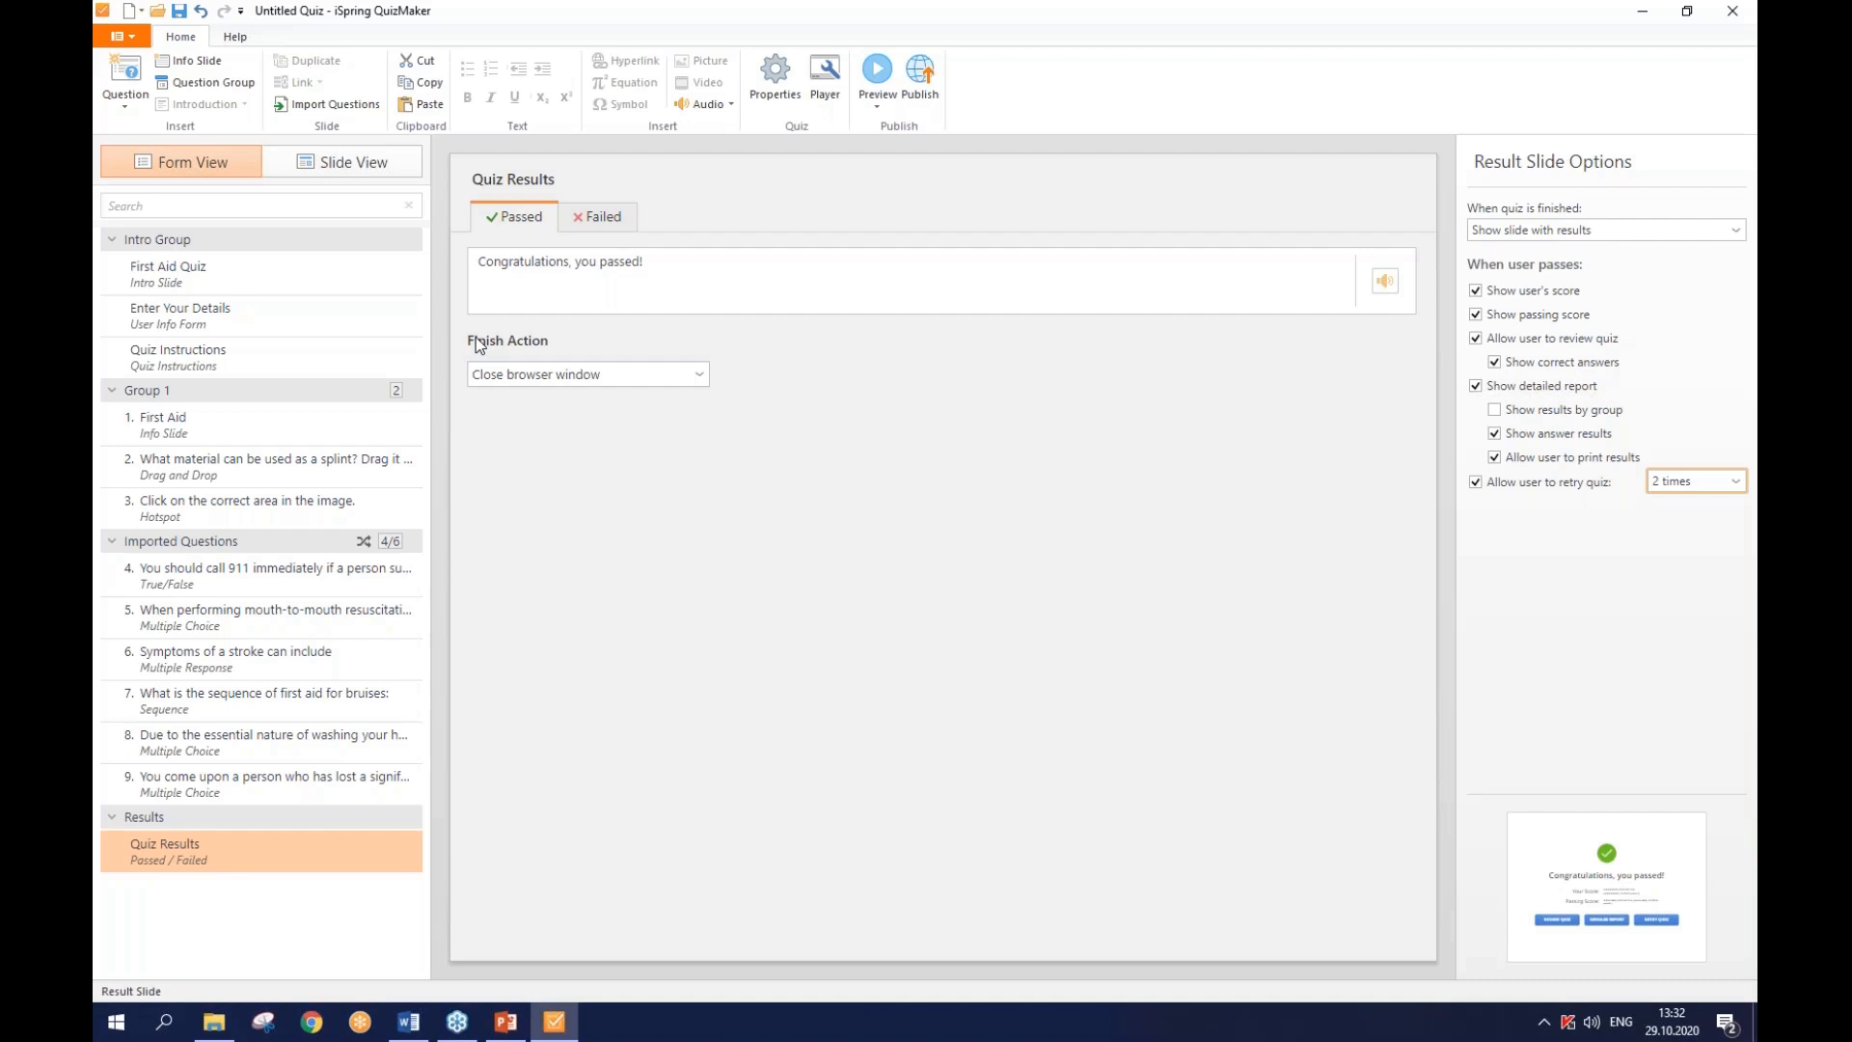
pyautogui.click(558, 370)
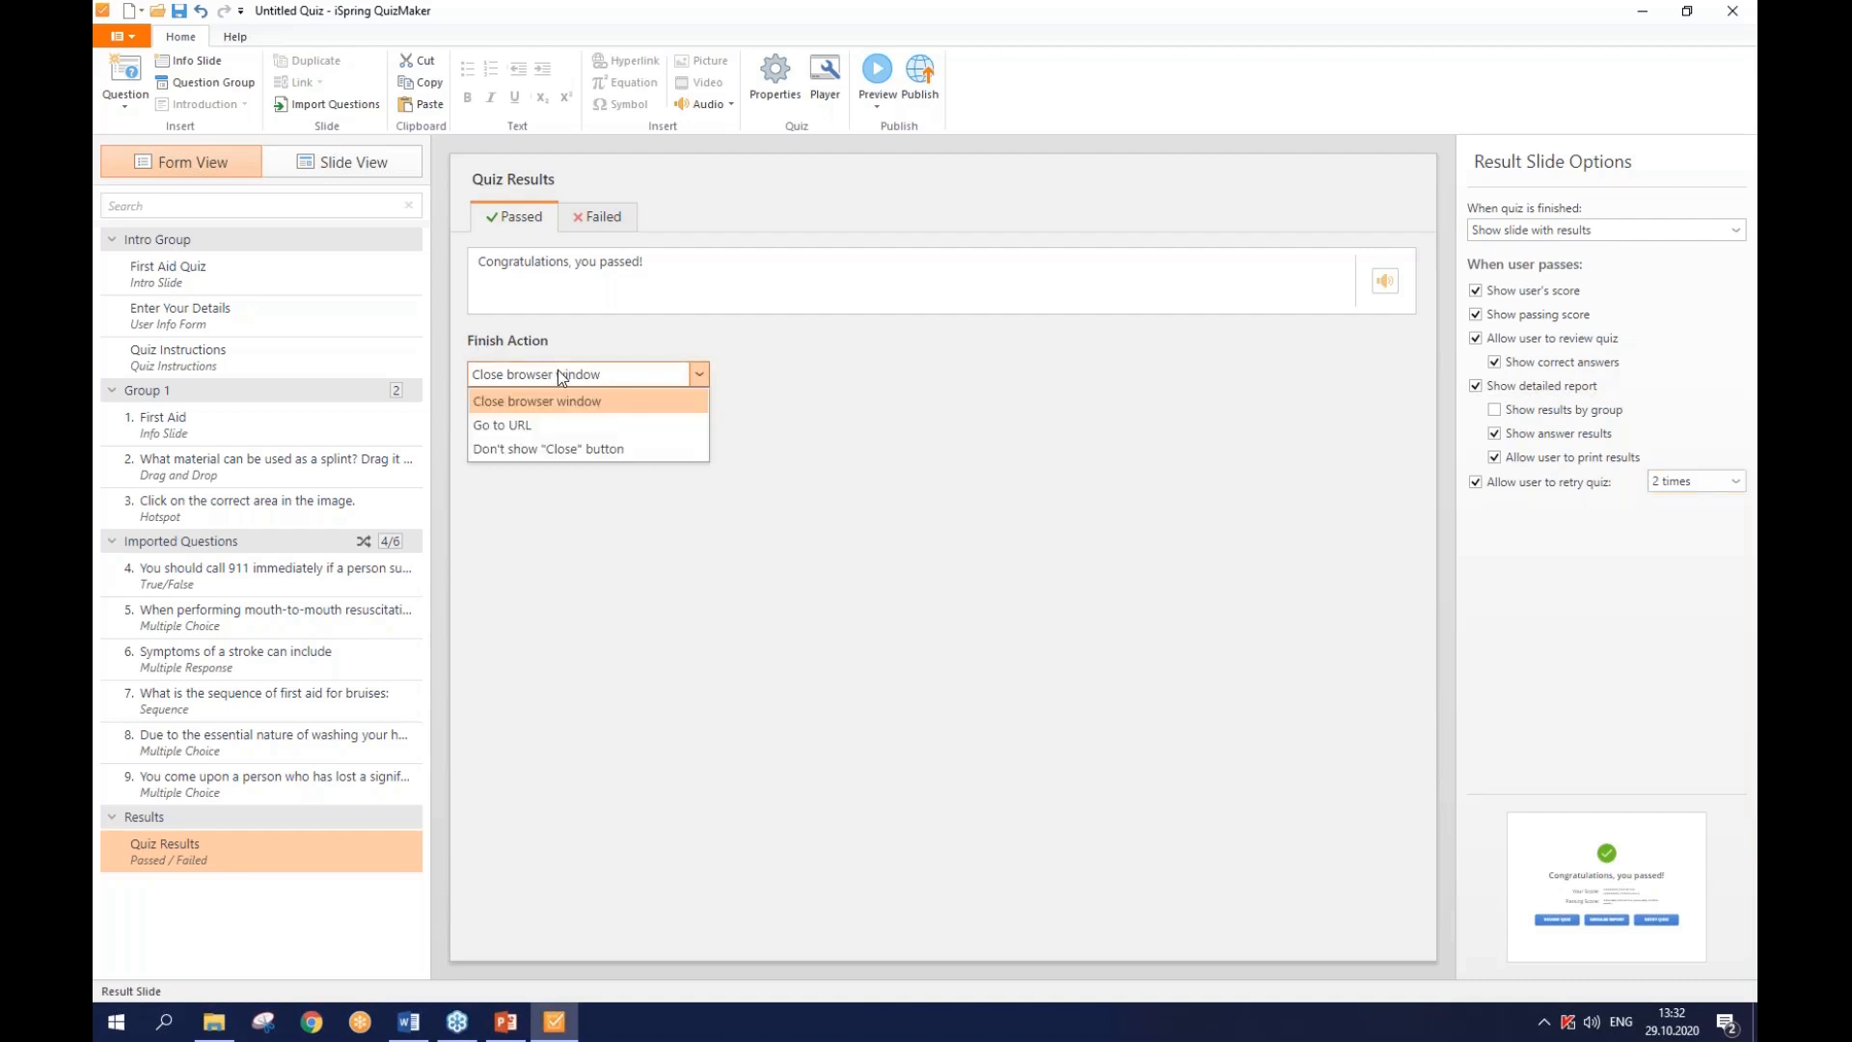
pyautogui.click(558, 425)
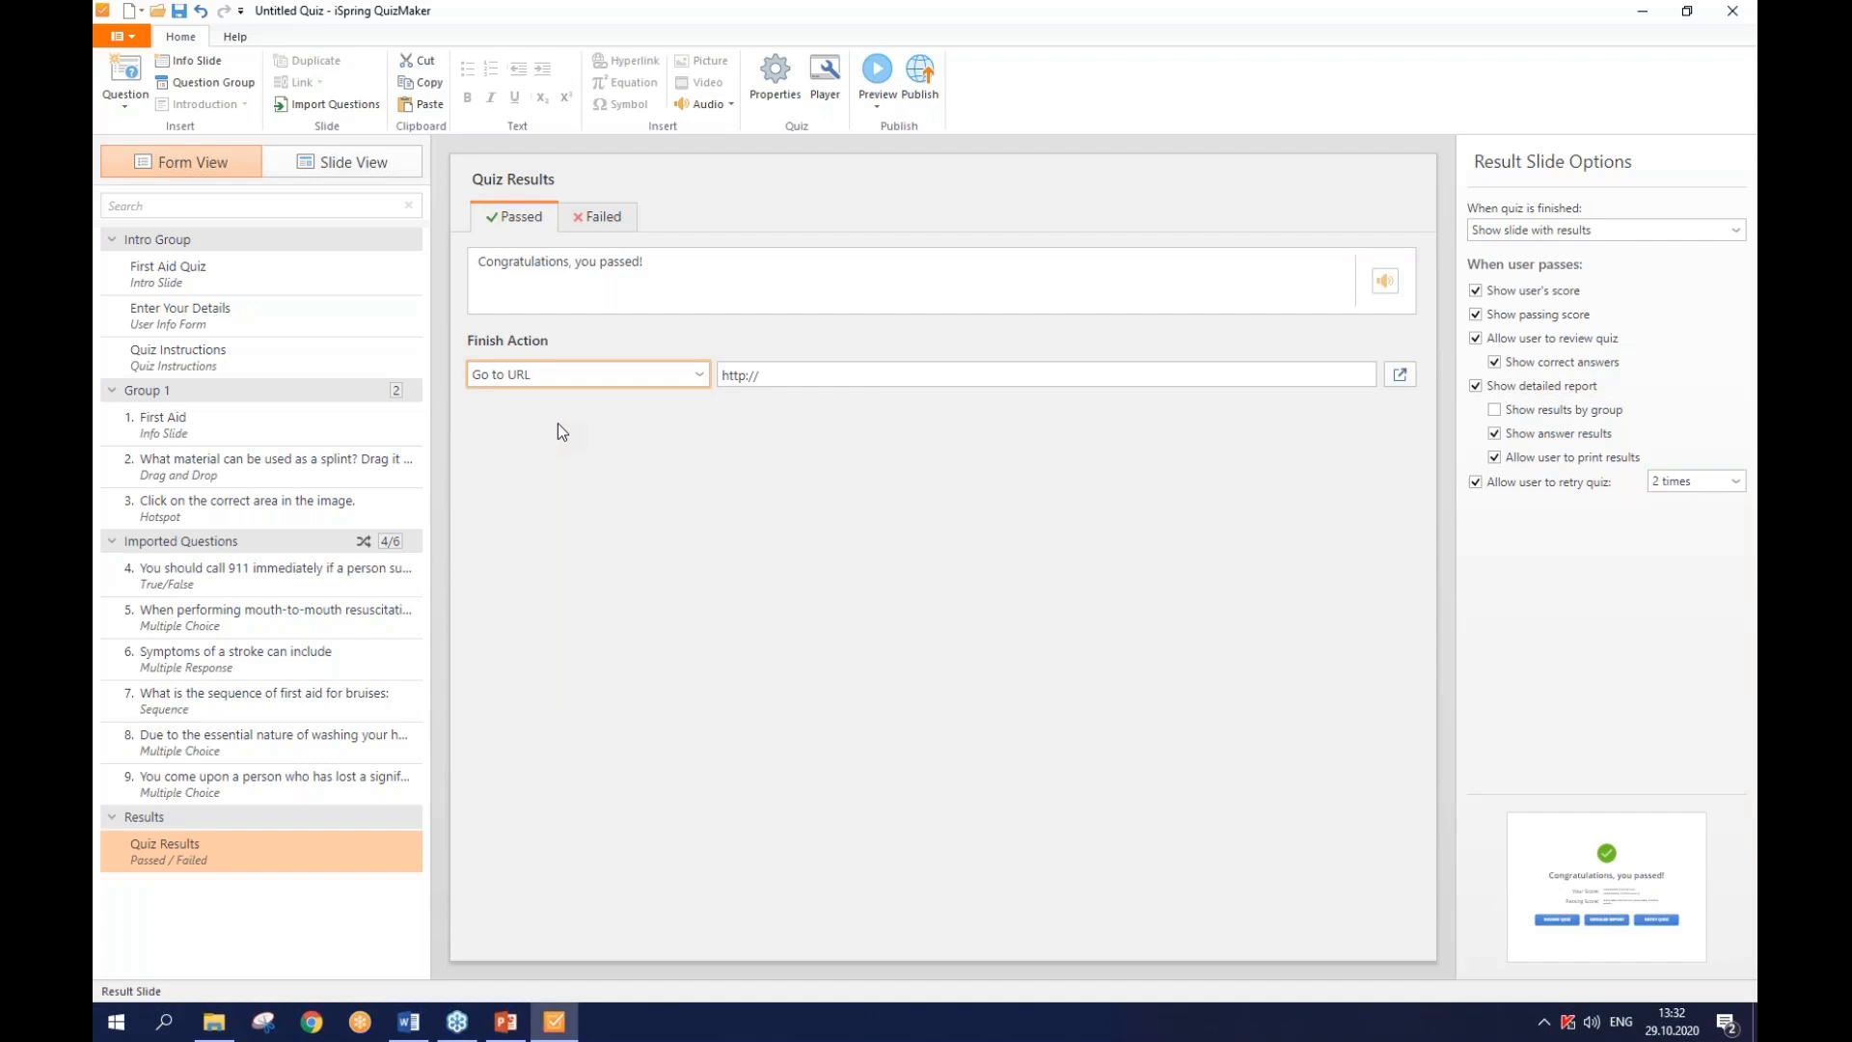
pyautogui.click(559, 376)
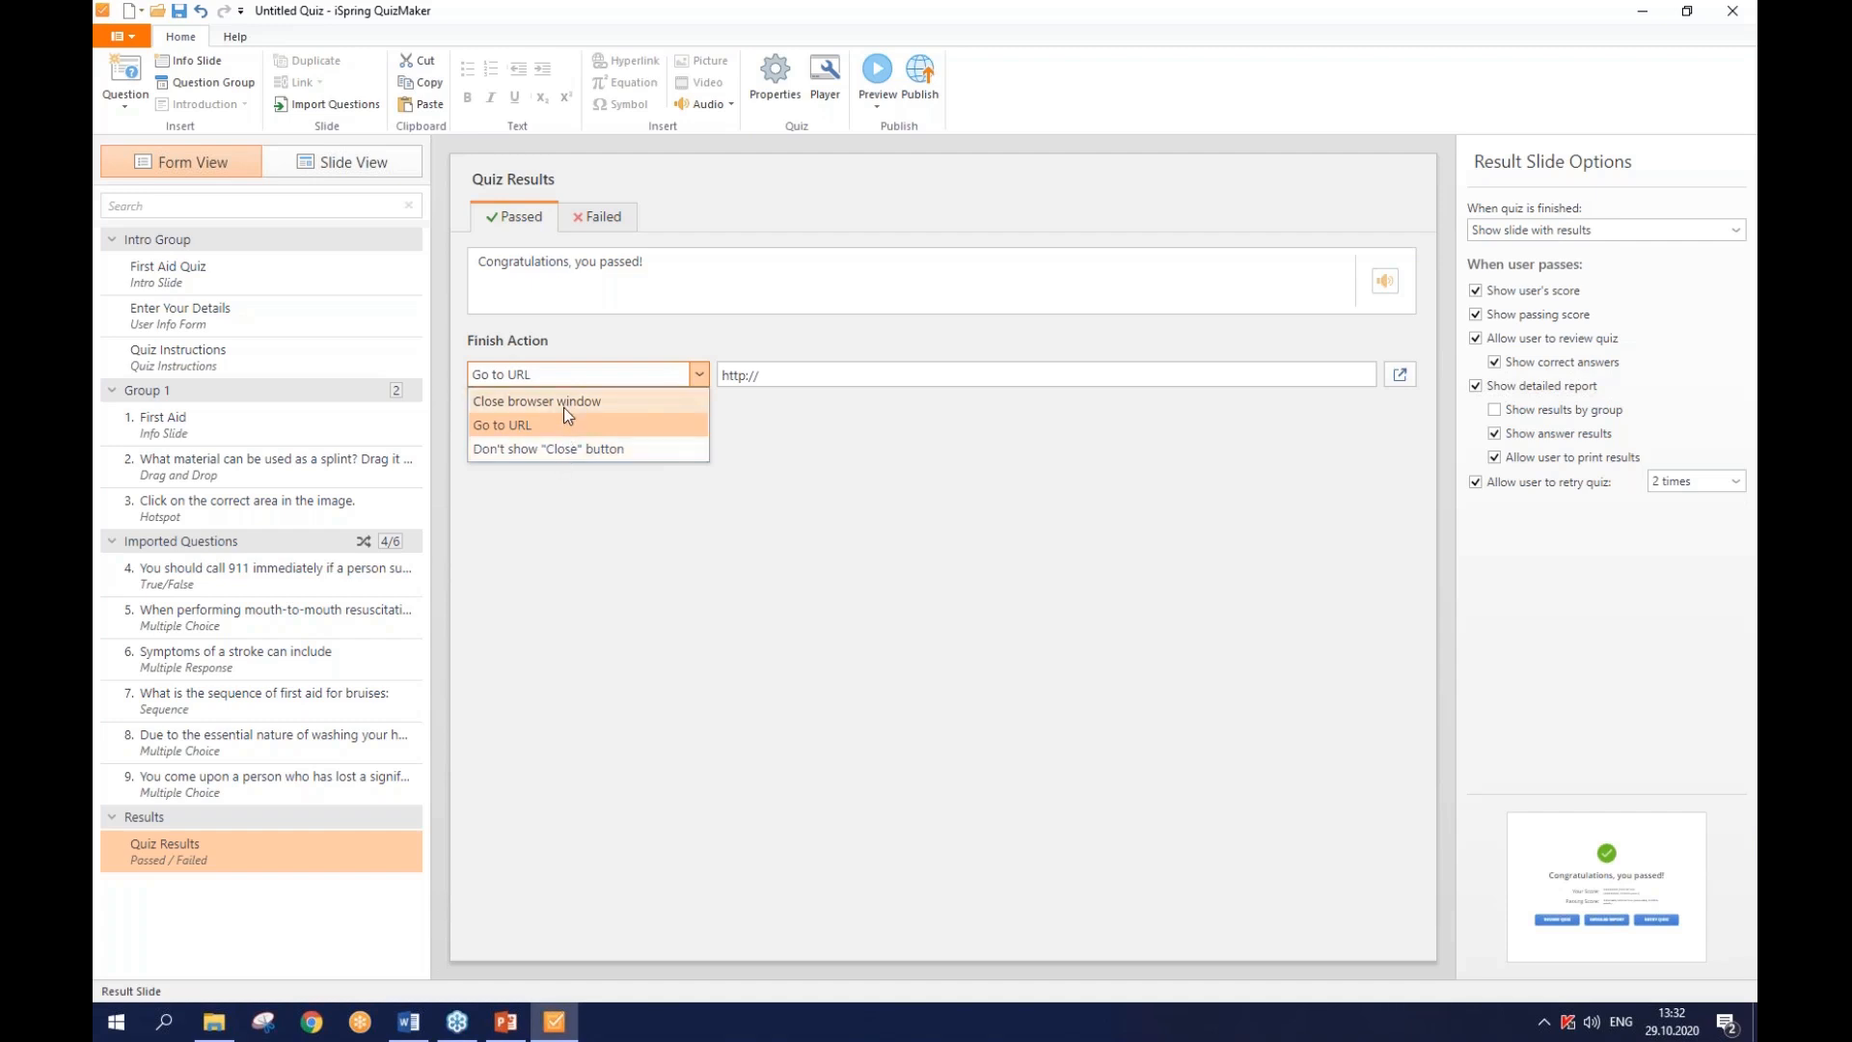
pyautogui.click(563, 405)
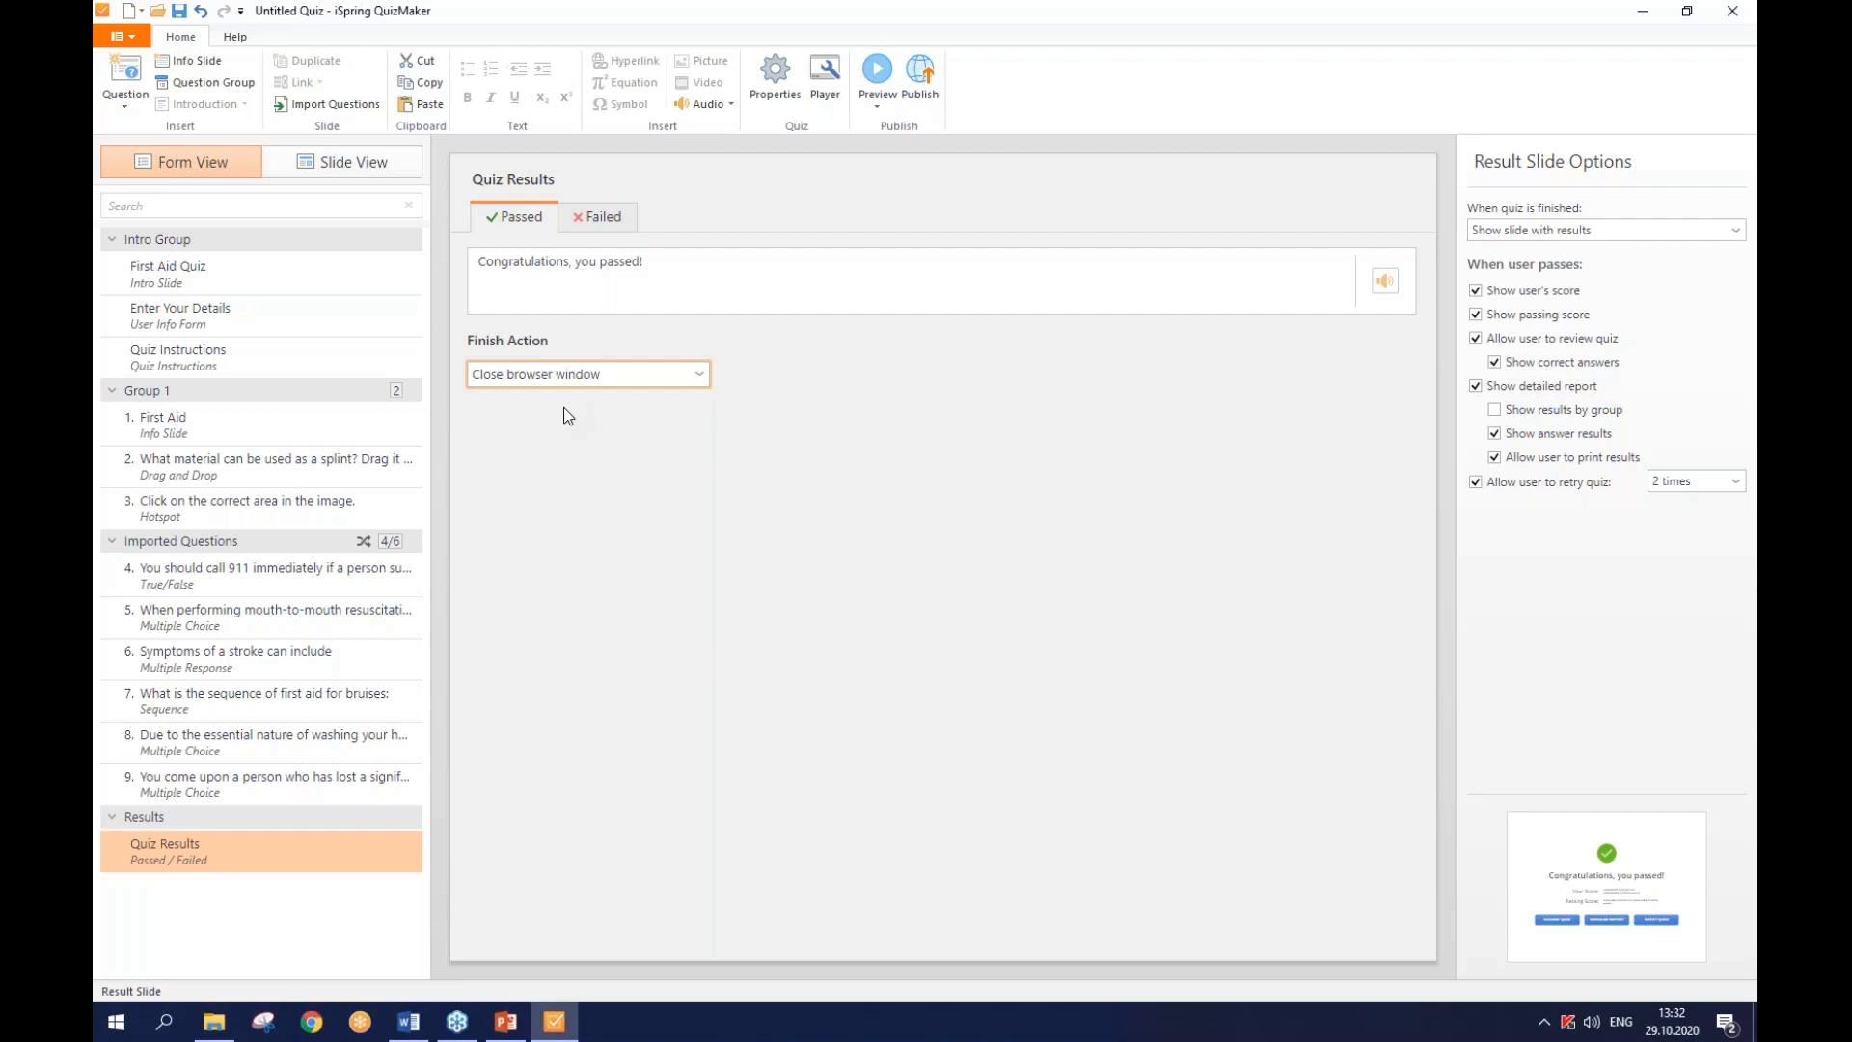
pyautogui.press('ctrl')
# - Enable Send report to instructor on the Reporting page of Quiz Properties
pyautogui.click(752, 90)
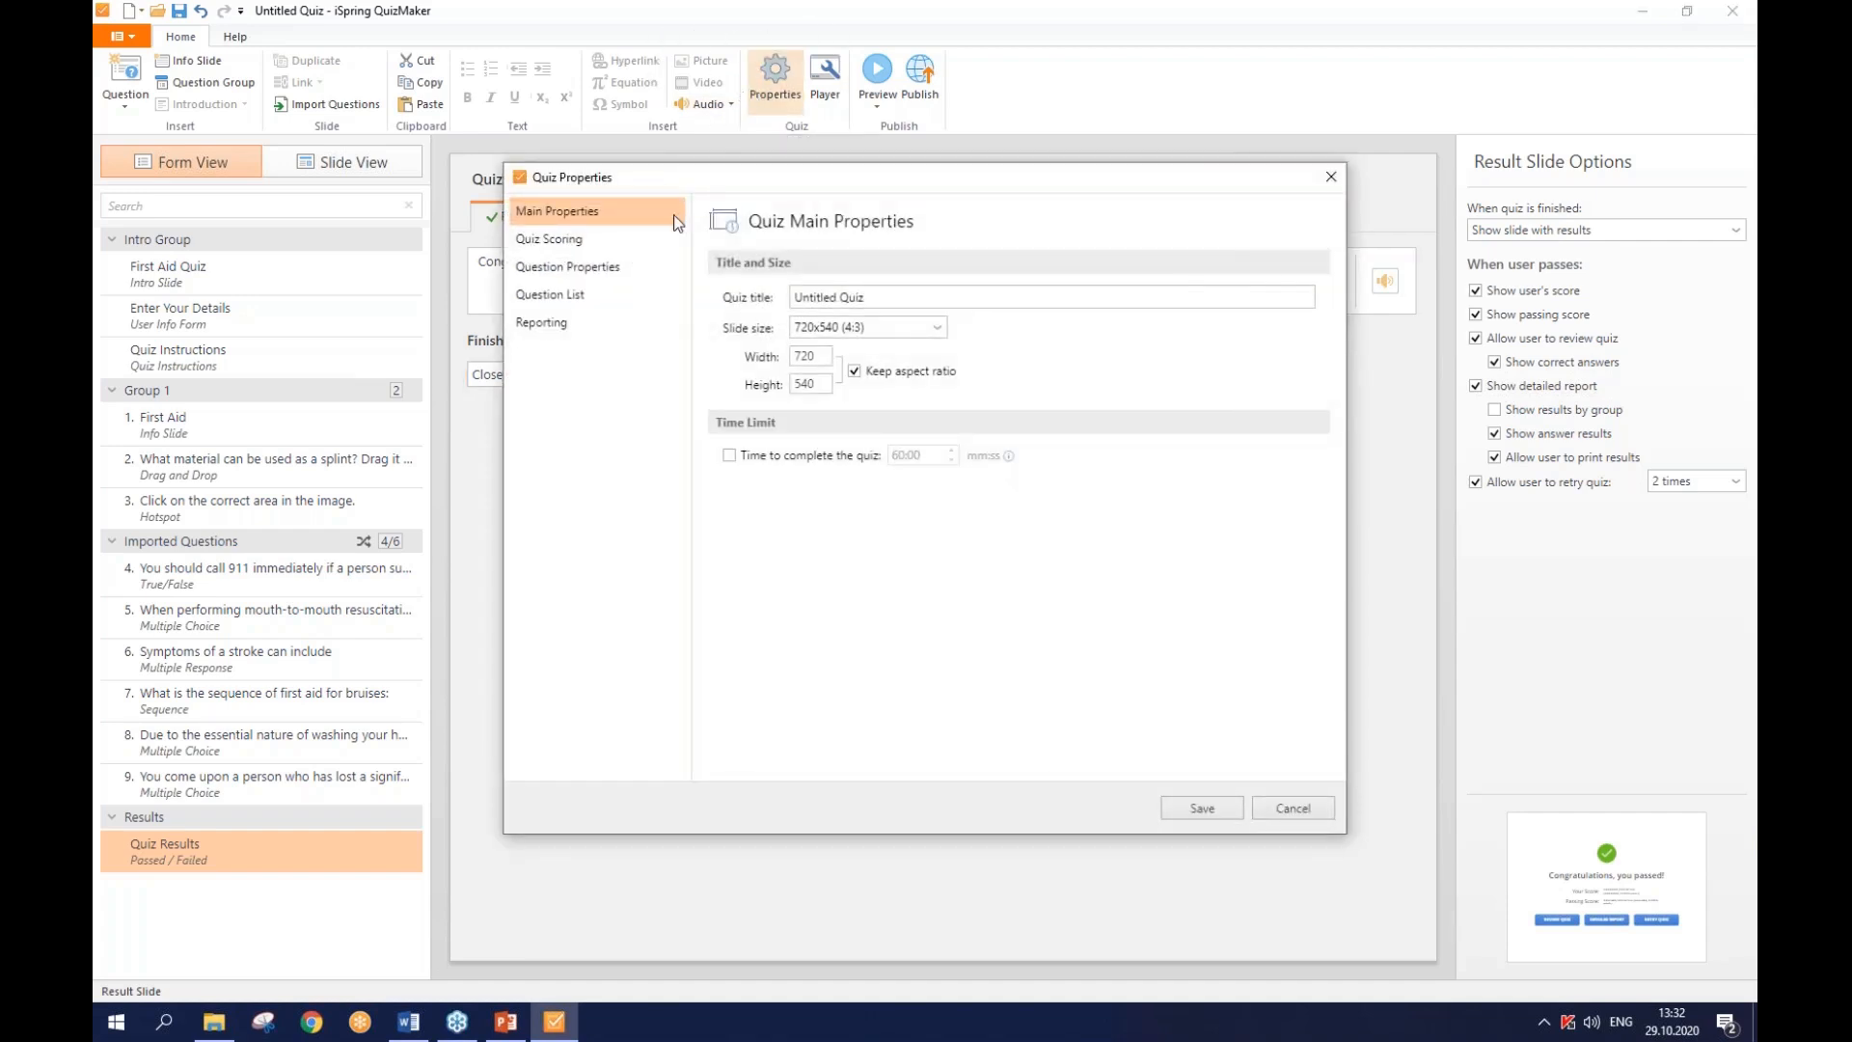
pyautogui.click(606, 330)
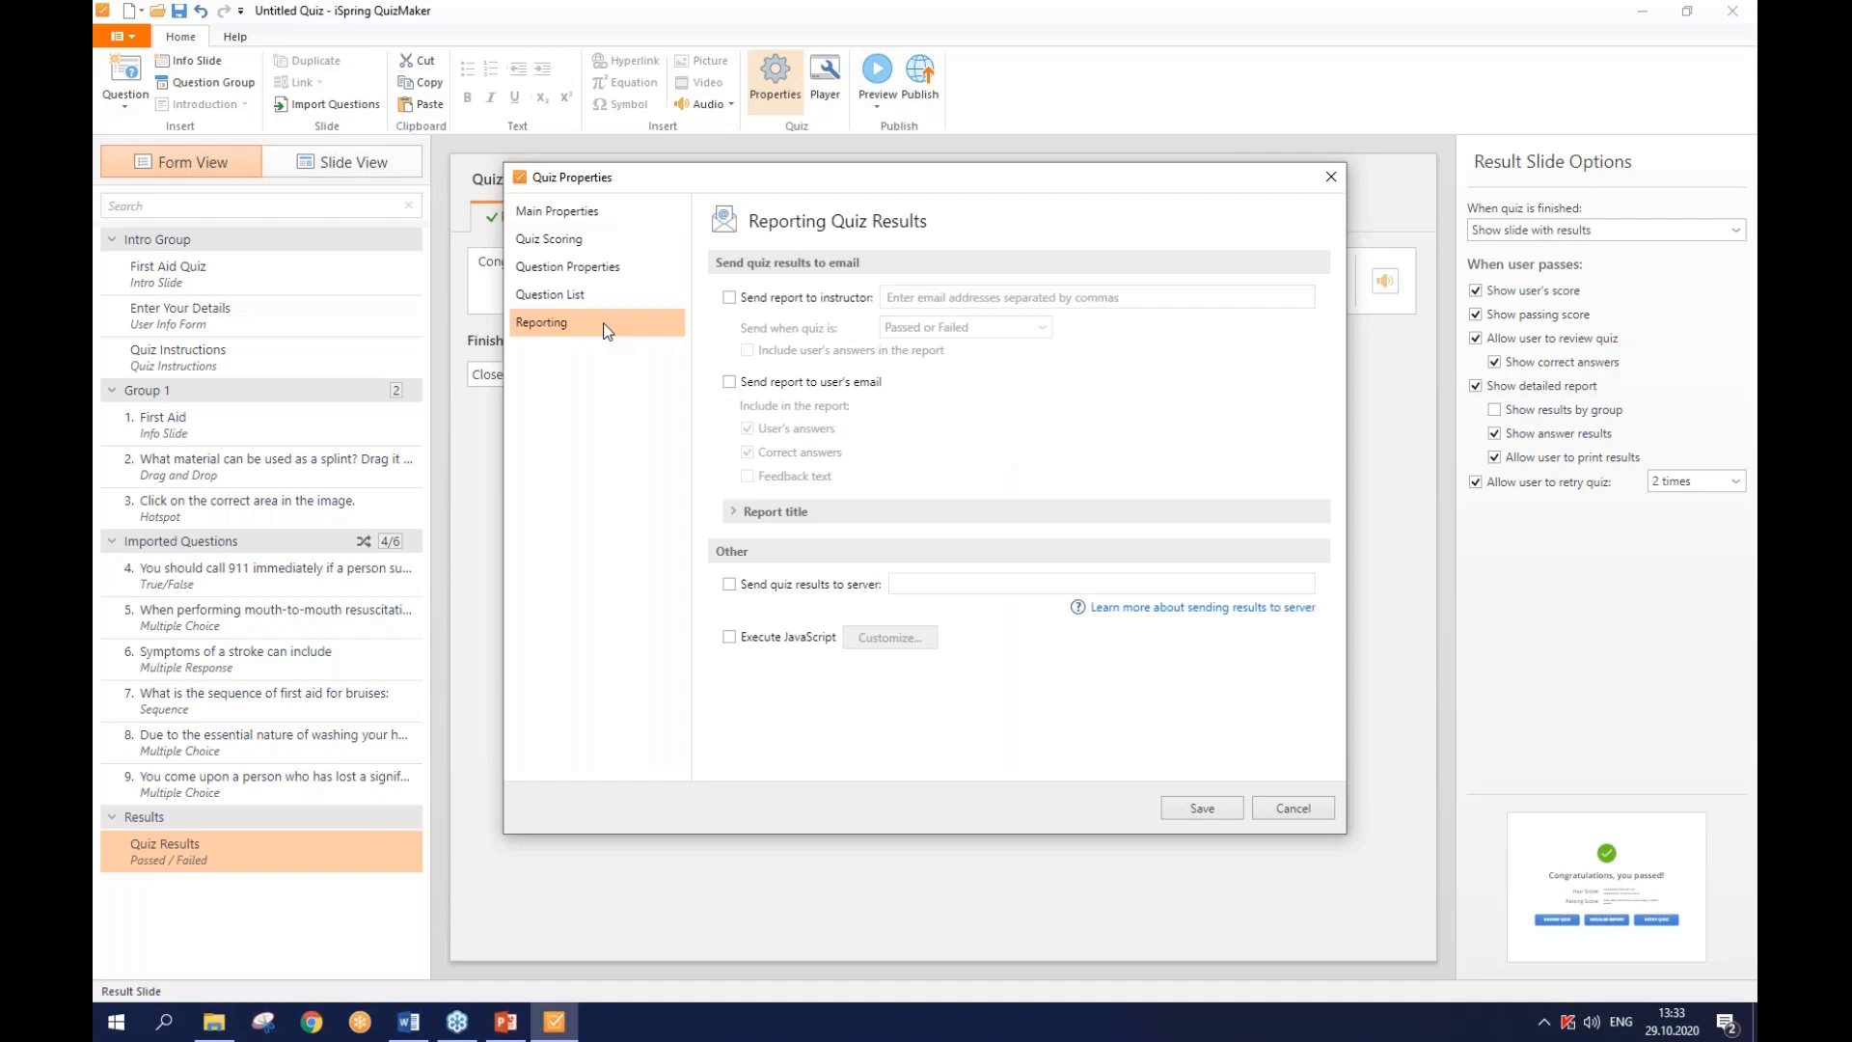
pyautogui.click(730, 298)
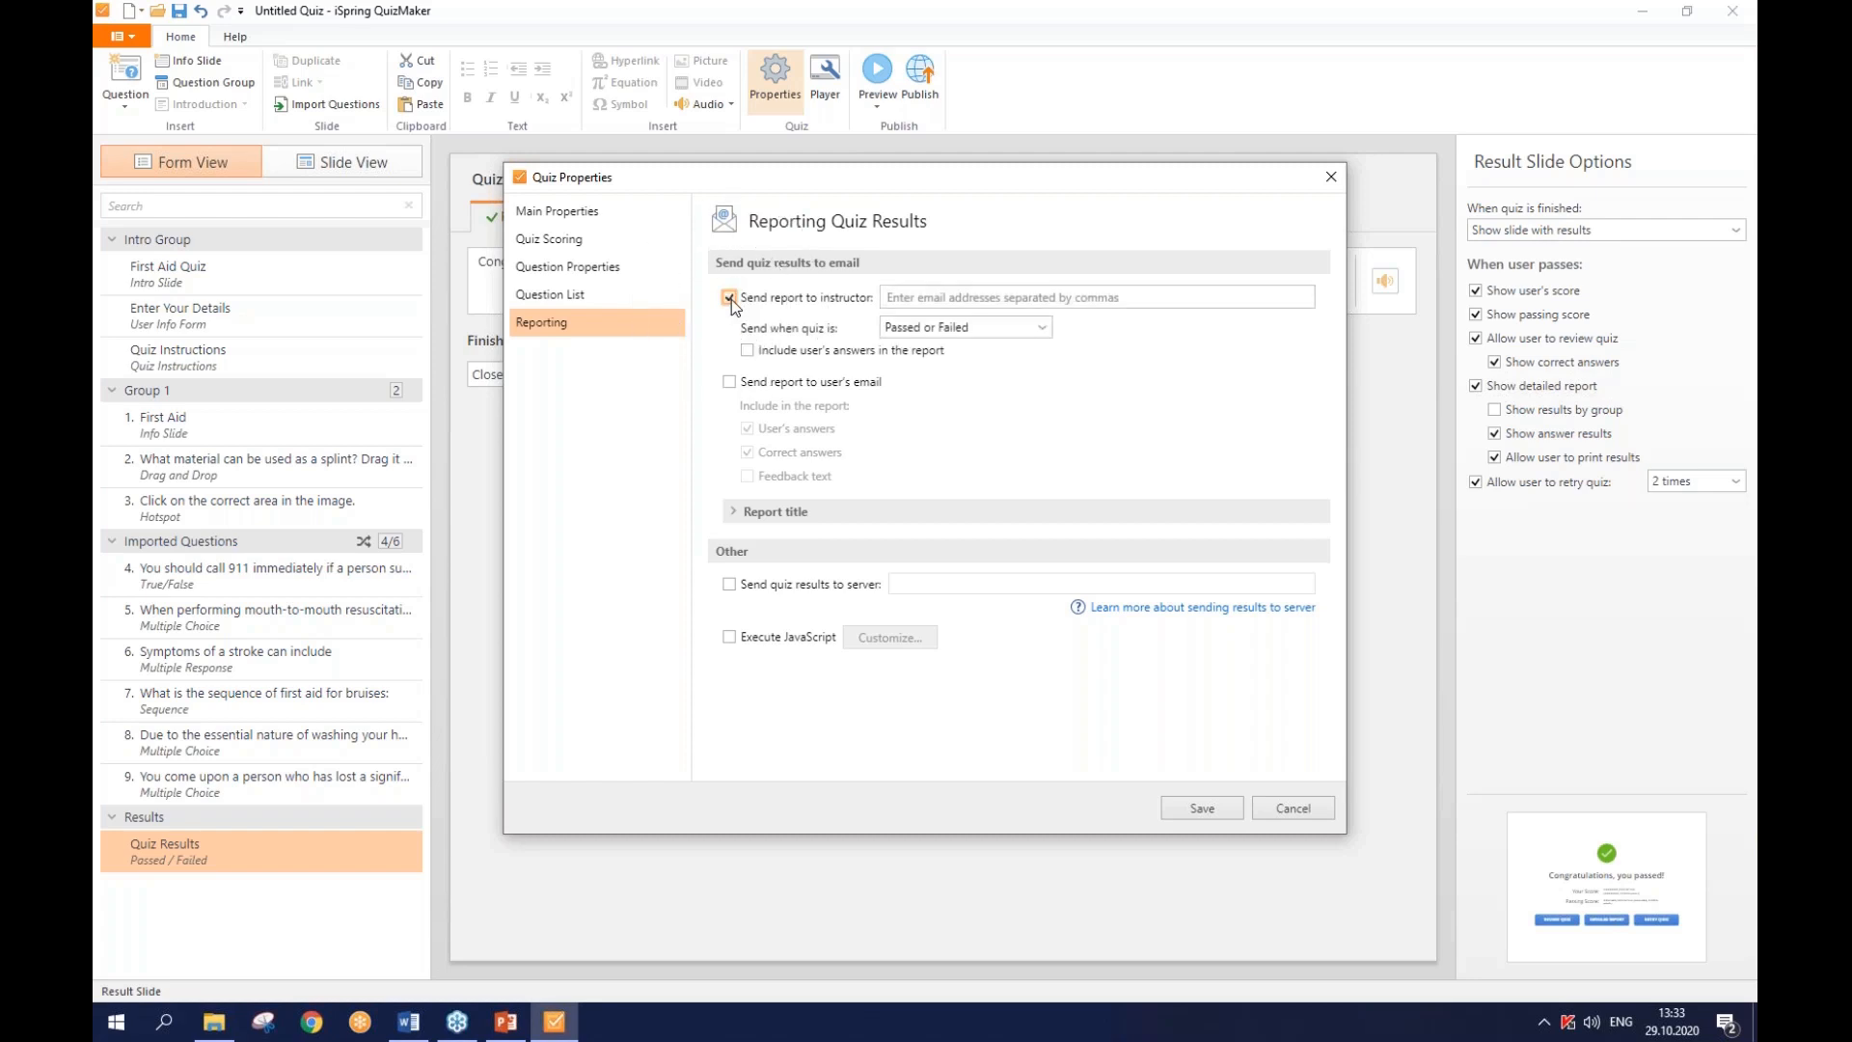
# - Enter the two instructor e-mail addresses, comma-separated, as report recipients
pyautogui.click(914, 299)
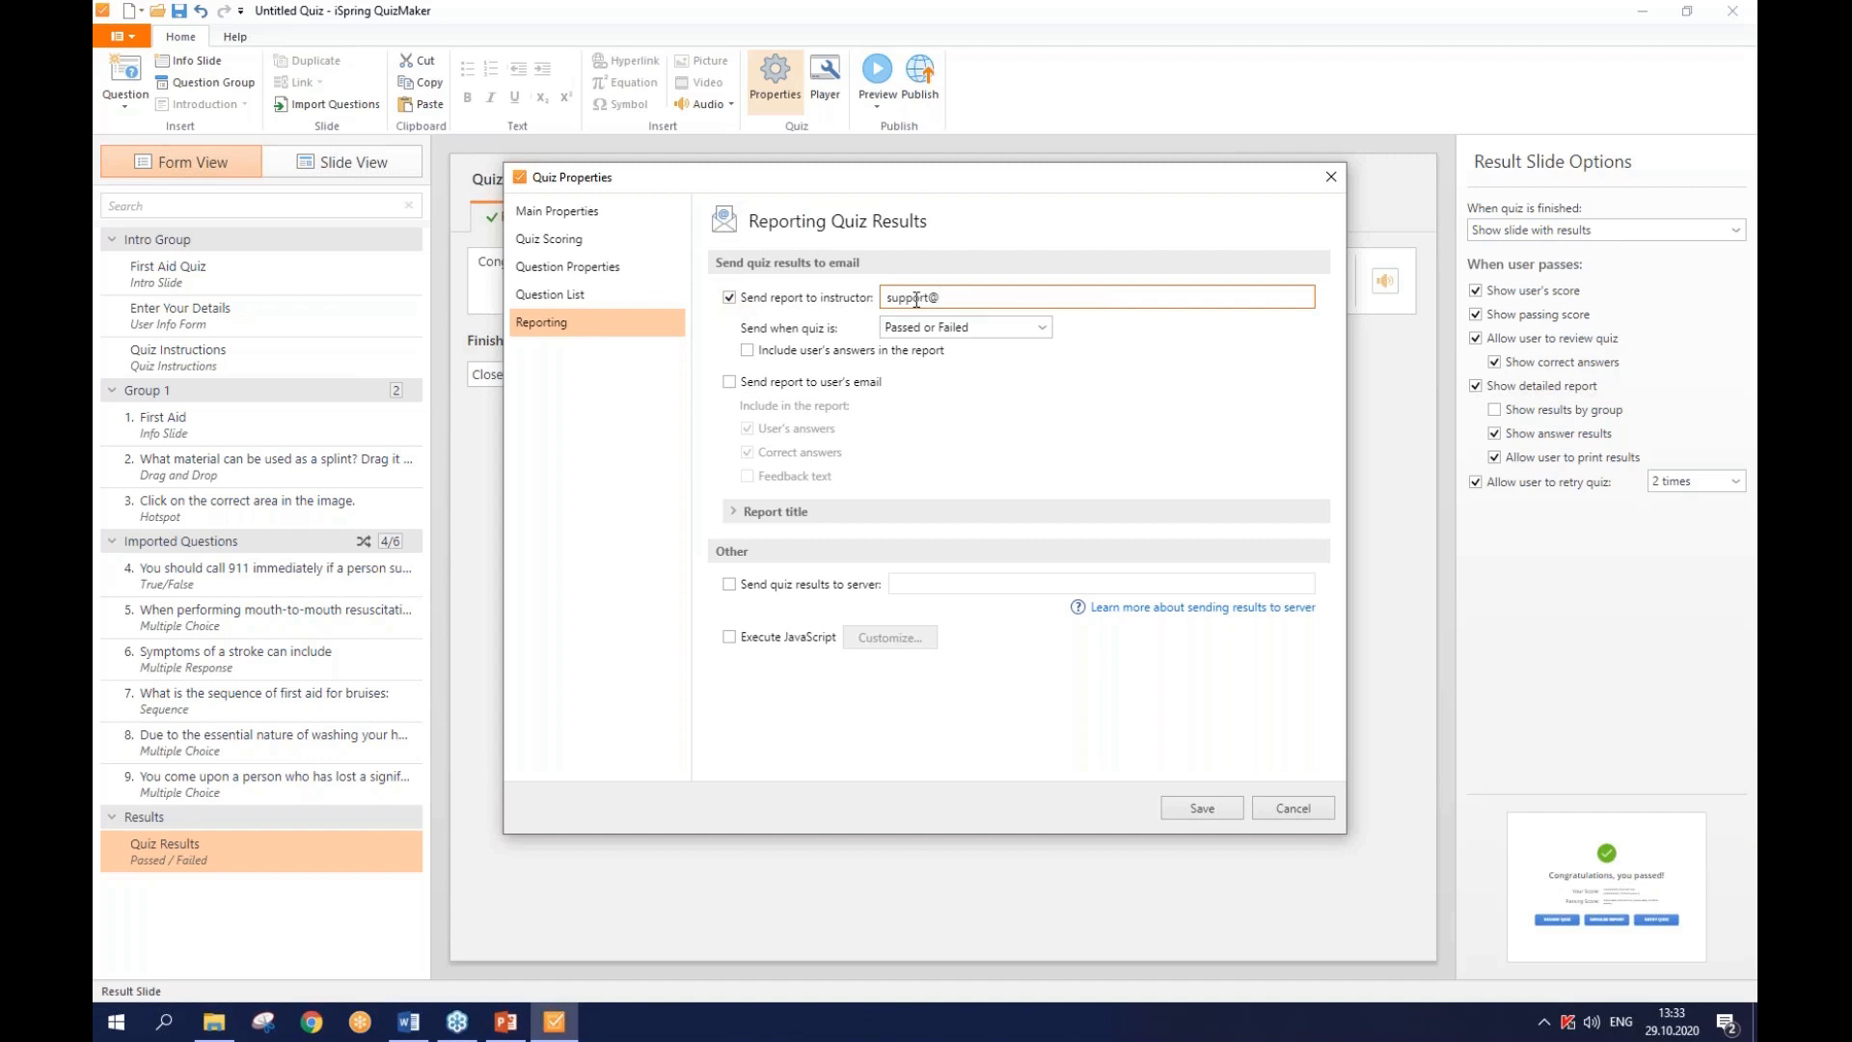
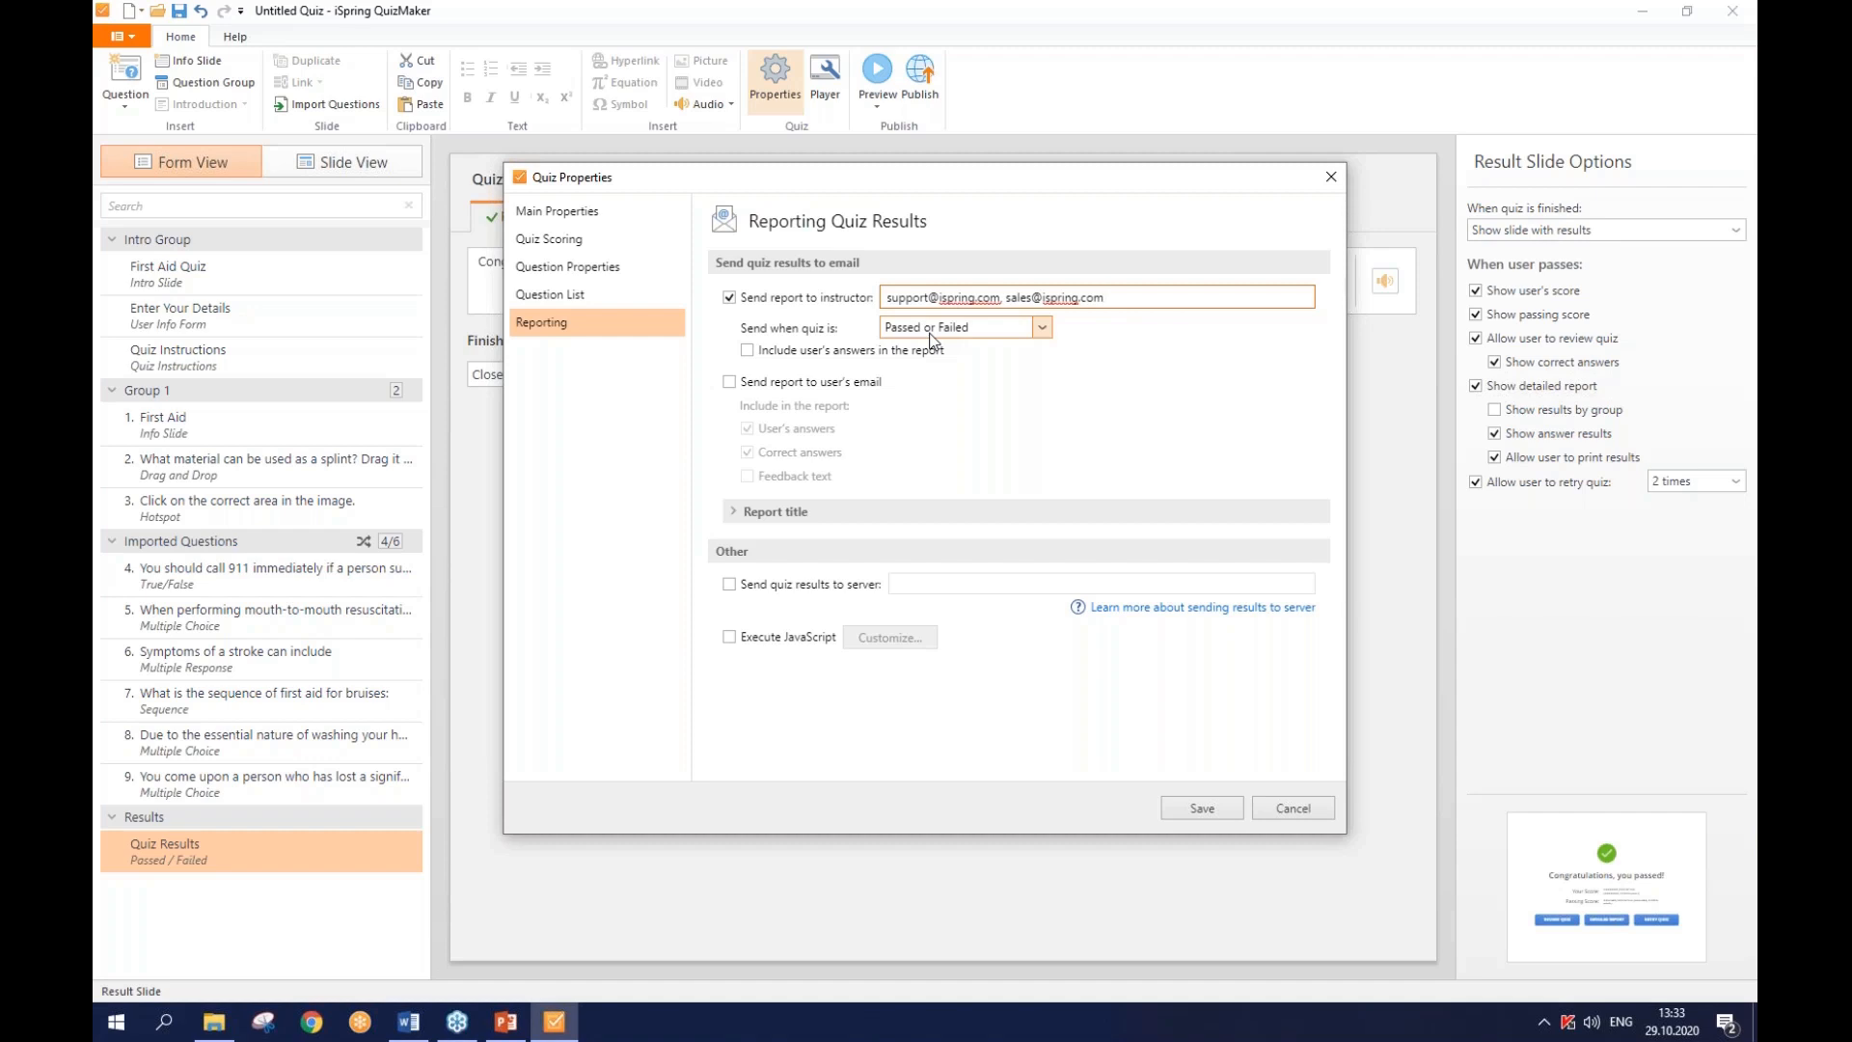
pyautogui.click(932, 333)
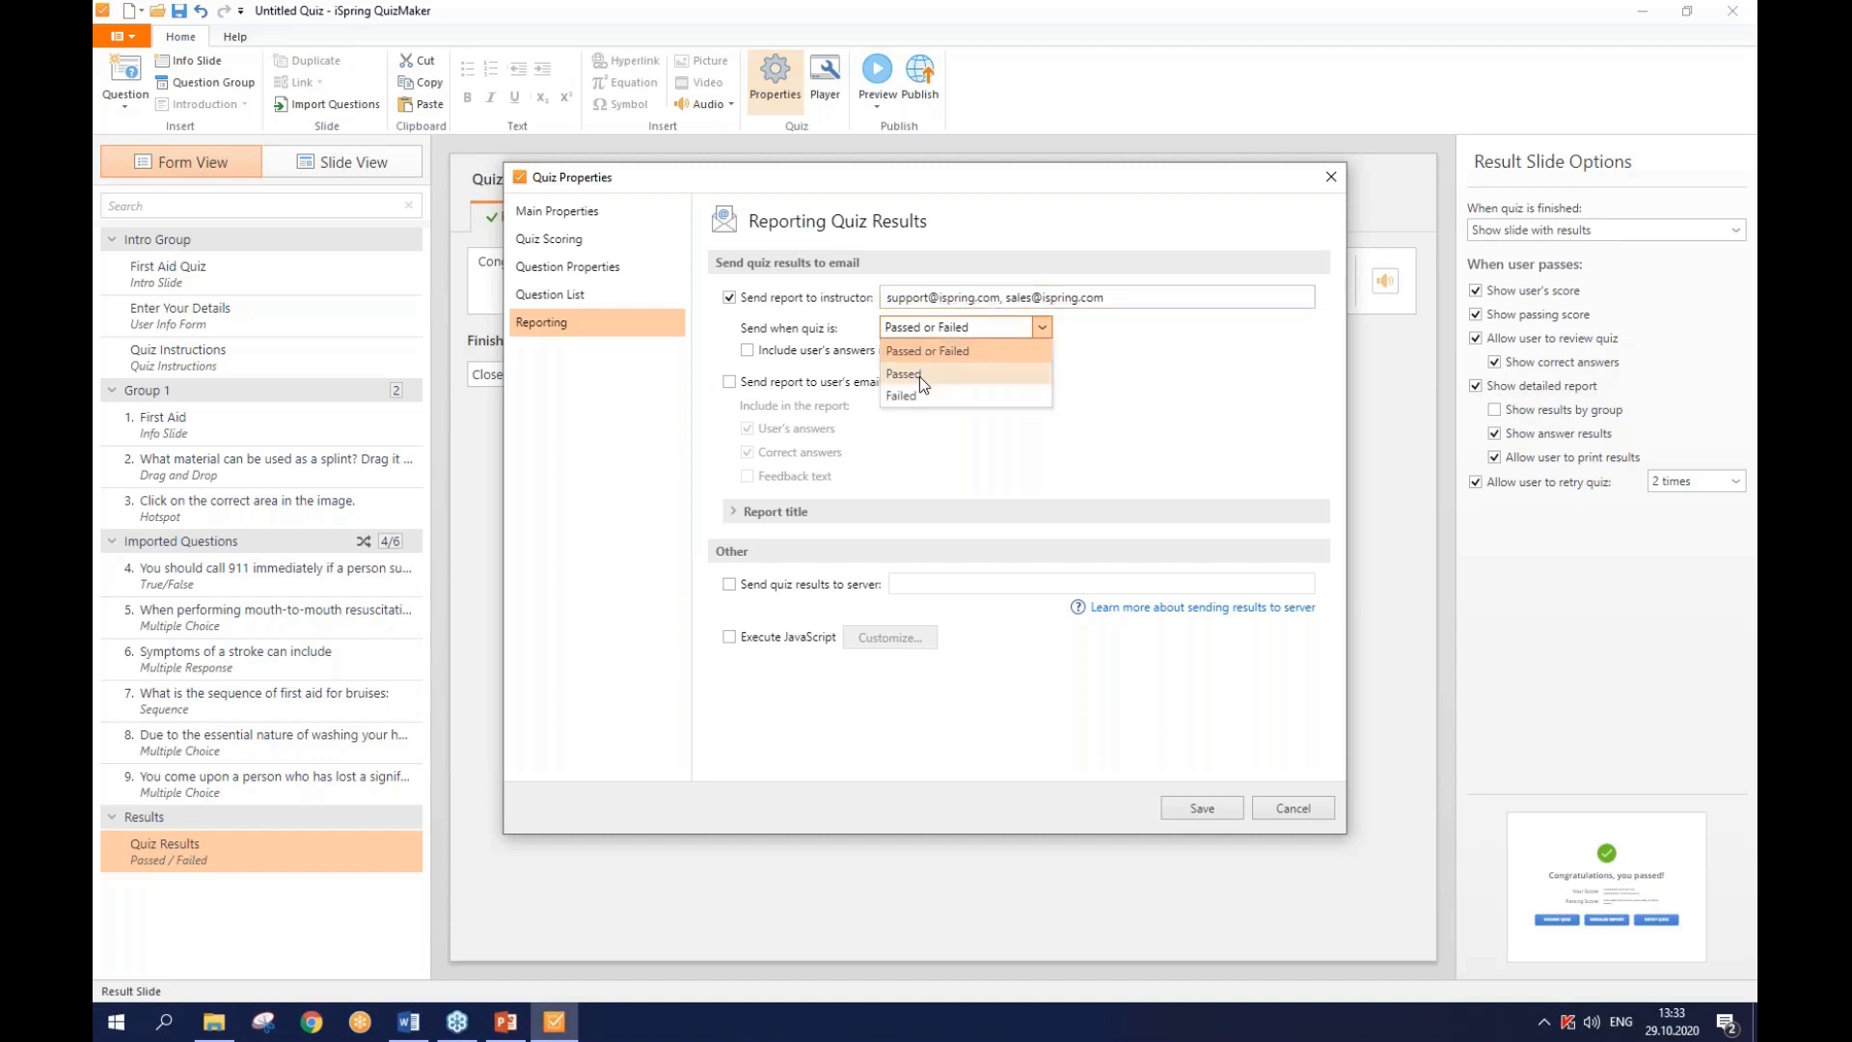
# - Send the instructor report only on Passed, include user's answers, and also email the user
pyautogui.click(921, 377)
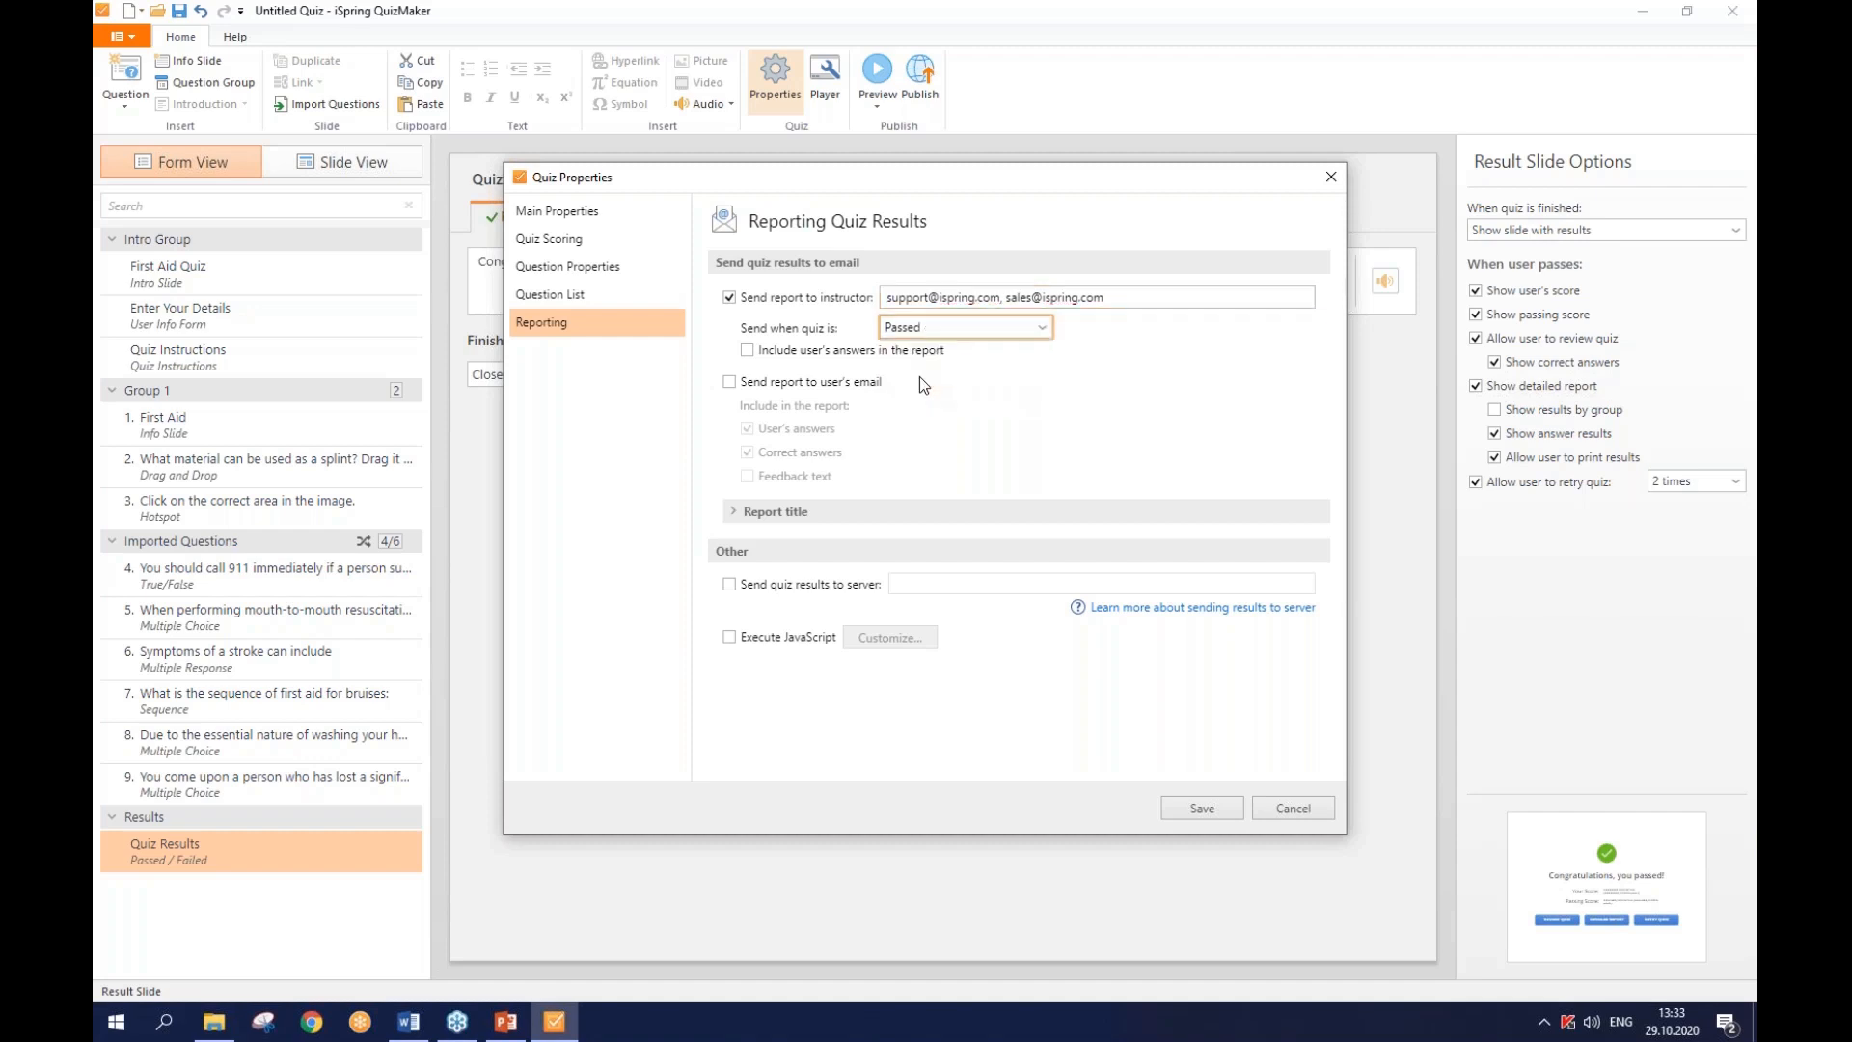
pyautogui.click(836, 359)
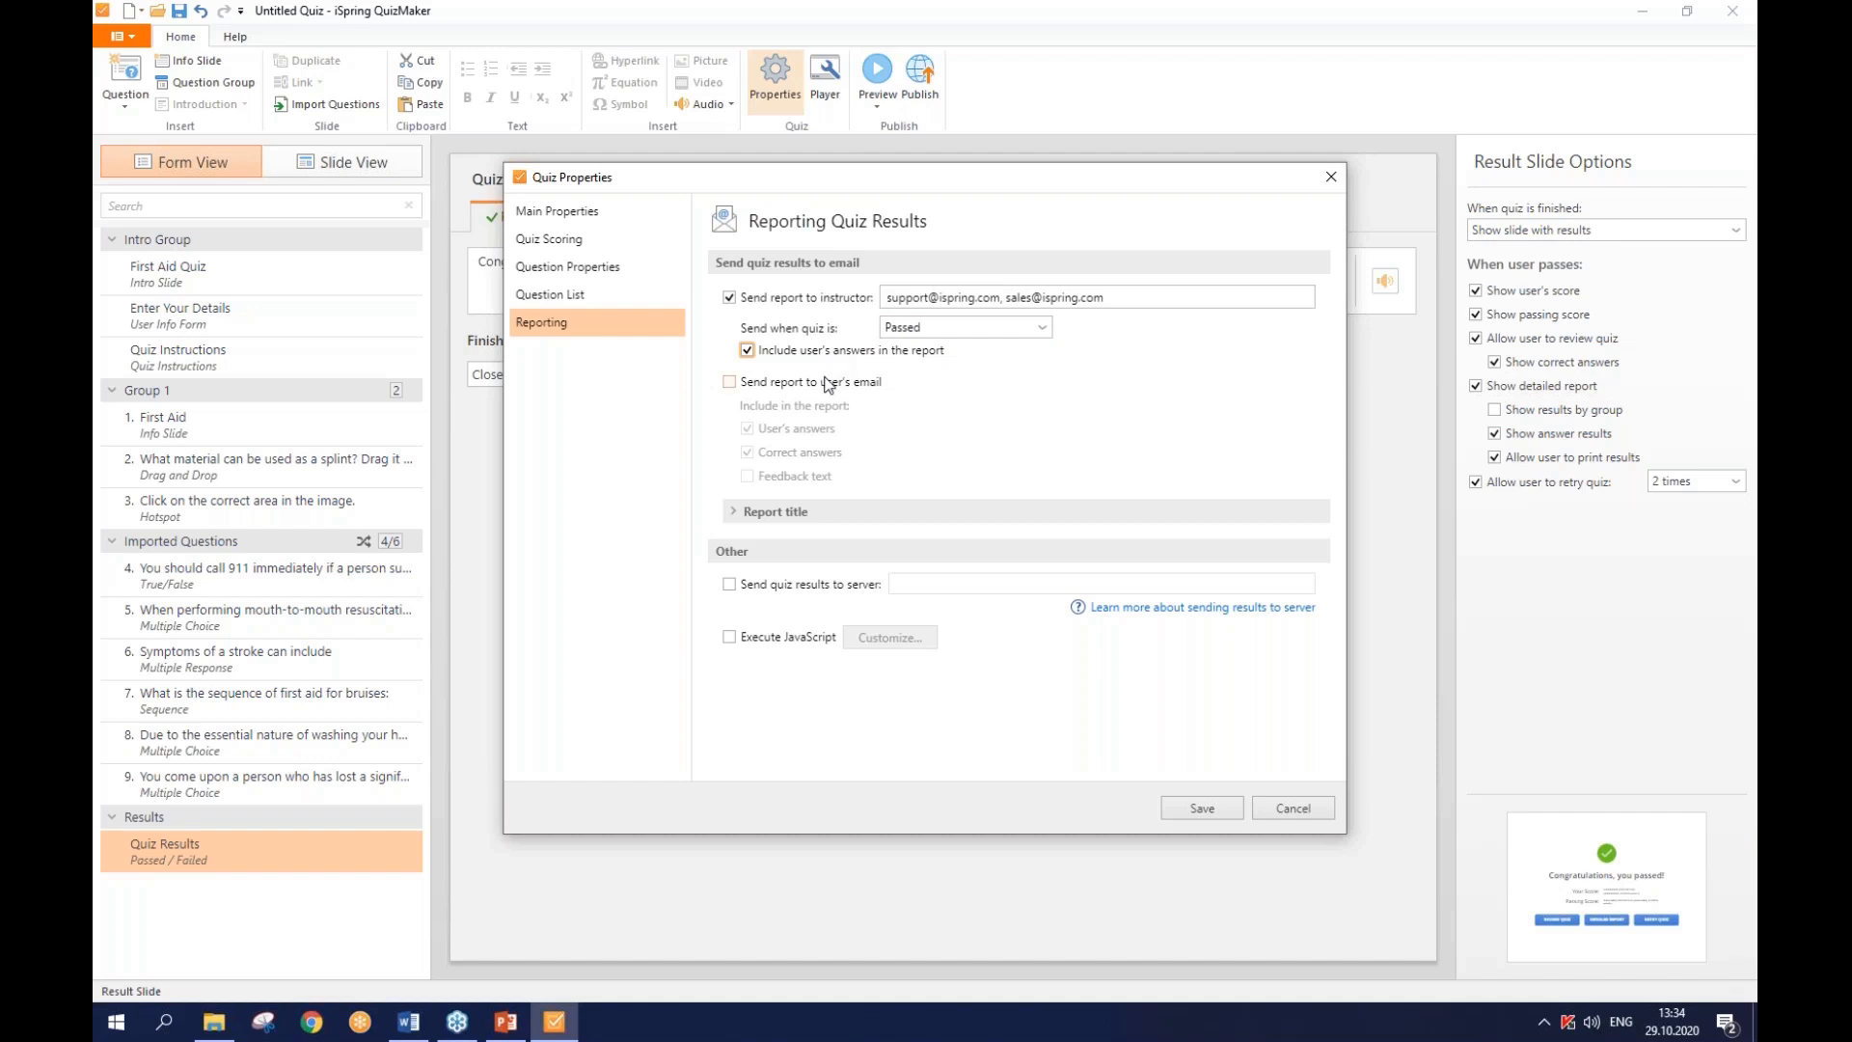
pyautogui.click(827, 386)
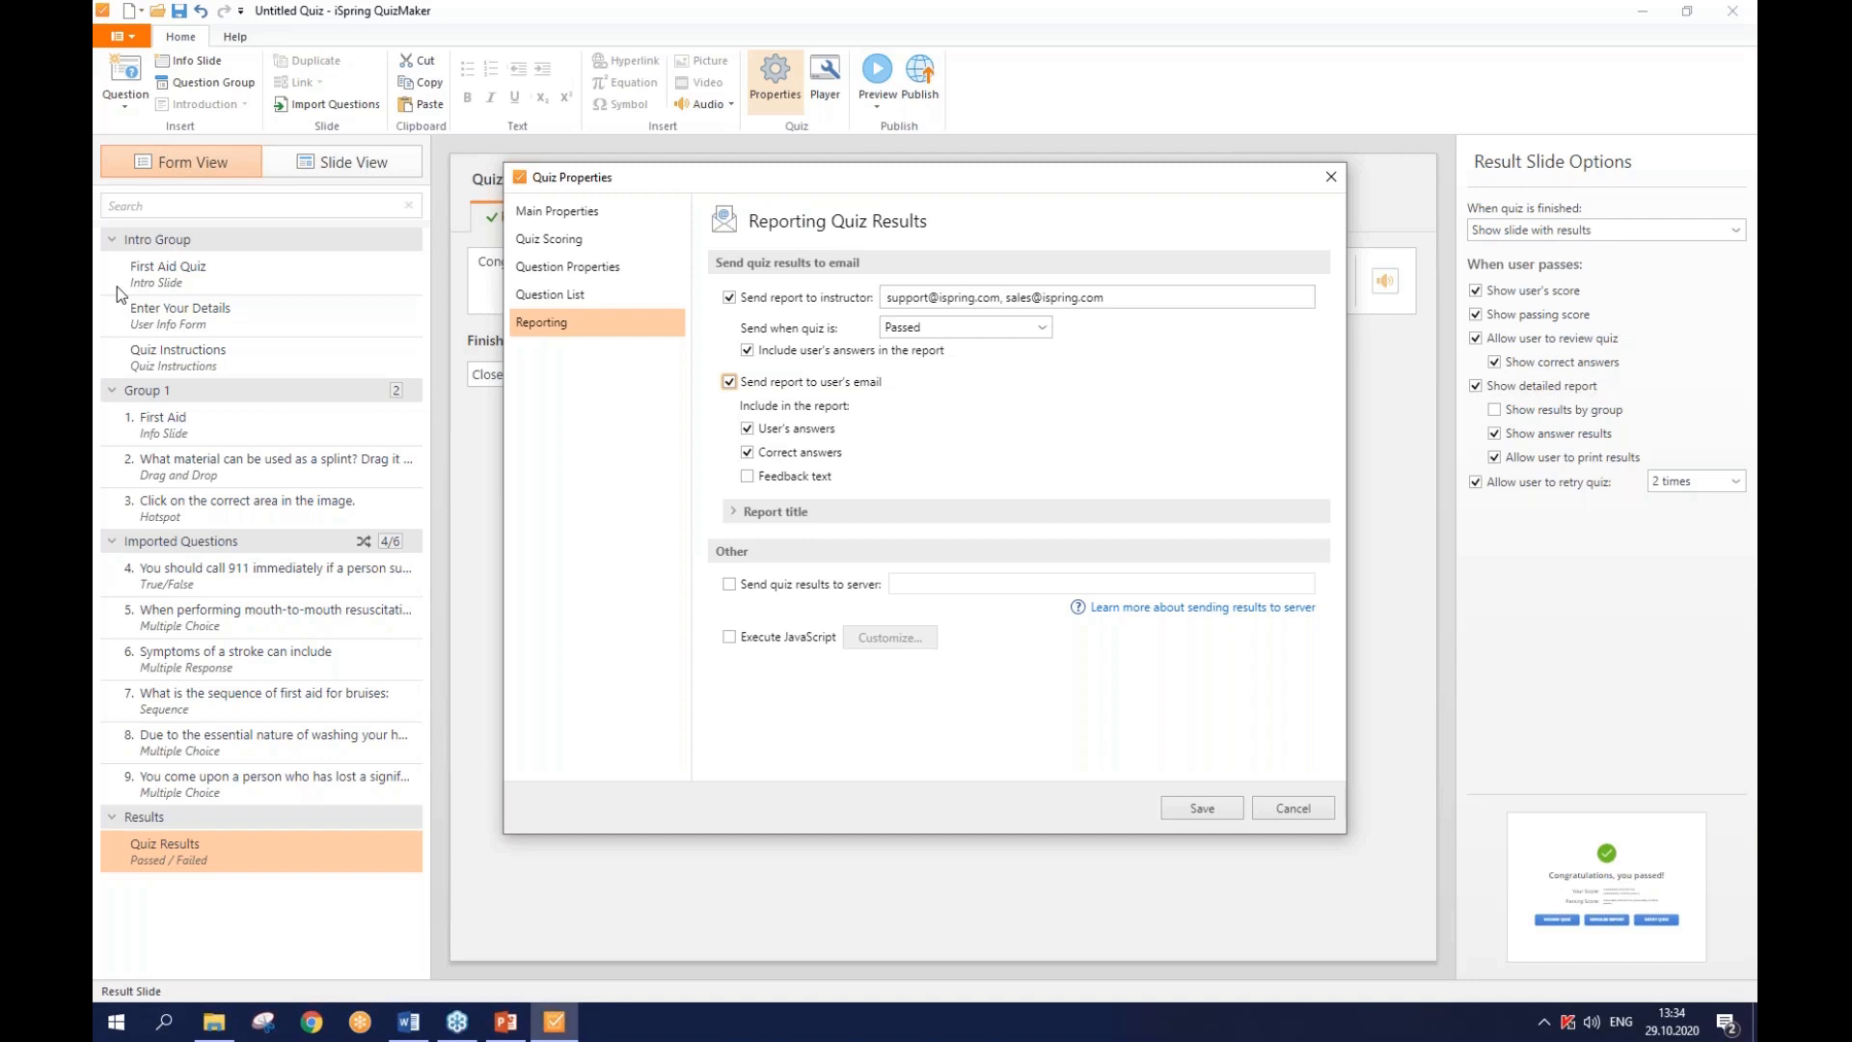
# - Save the reporting settings and return to Slide View
pyautogui.click(1196, 807)
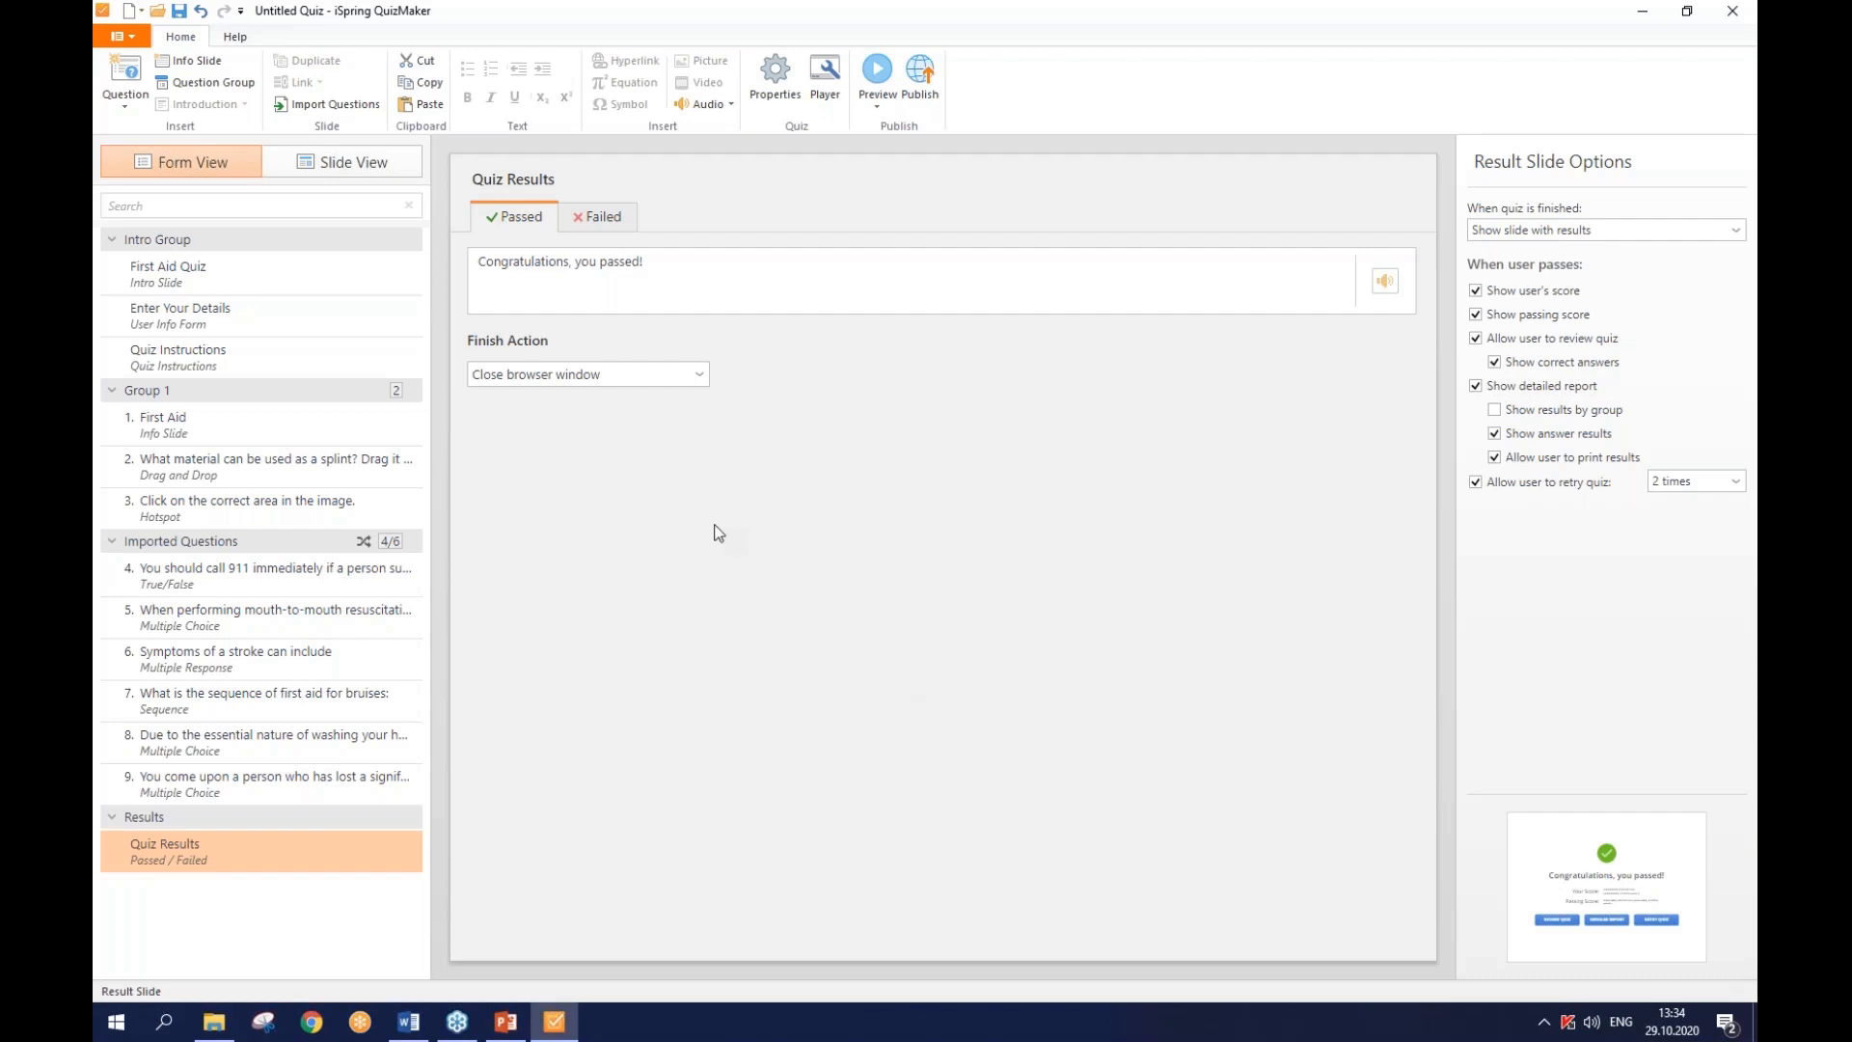
pyautogui.click(363, 176)
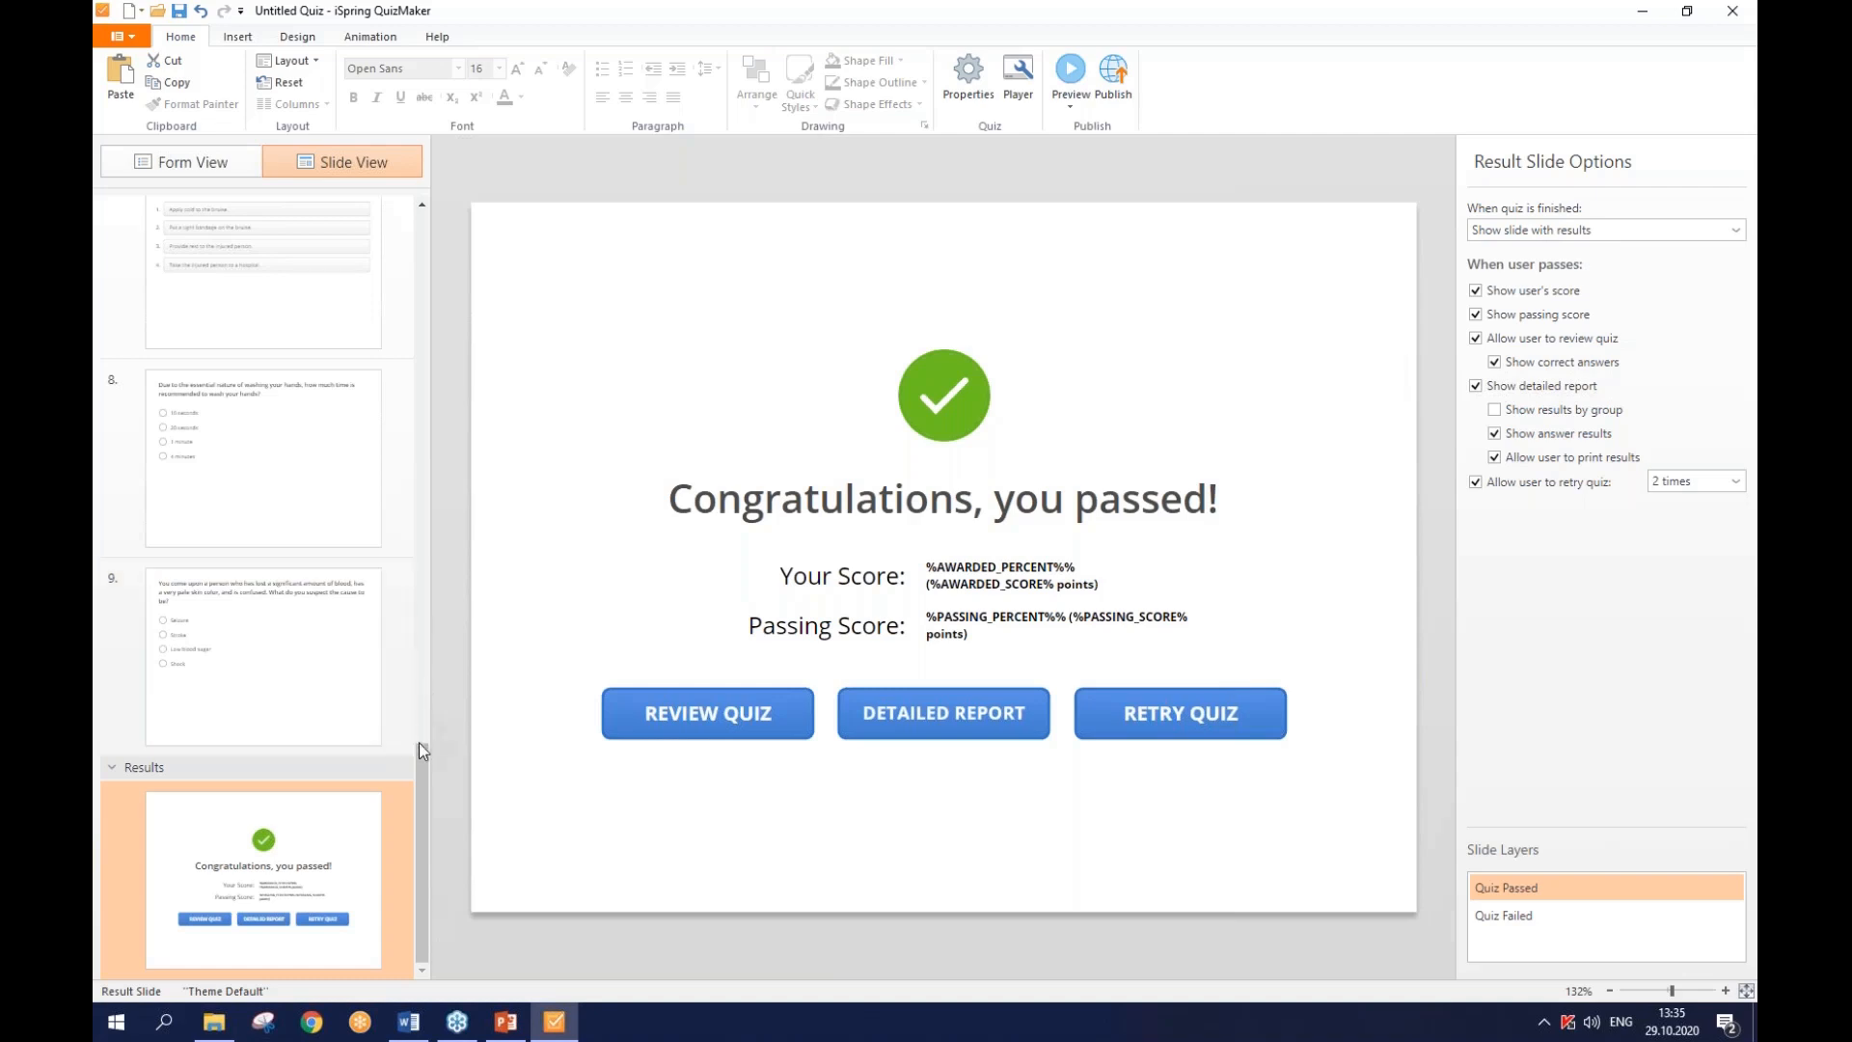
# - Select the slide 4 true/false question about 911 and bring up its Format Background settings
pyautogui.moveTo(420, 748); pyautogui.dragTo(419, 453)
pyautogui.click(286, 687)
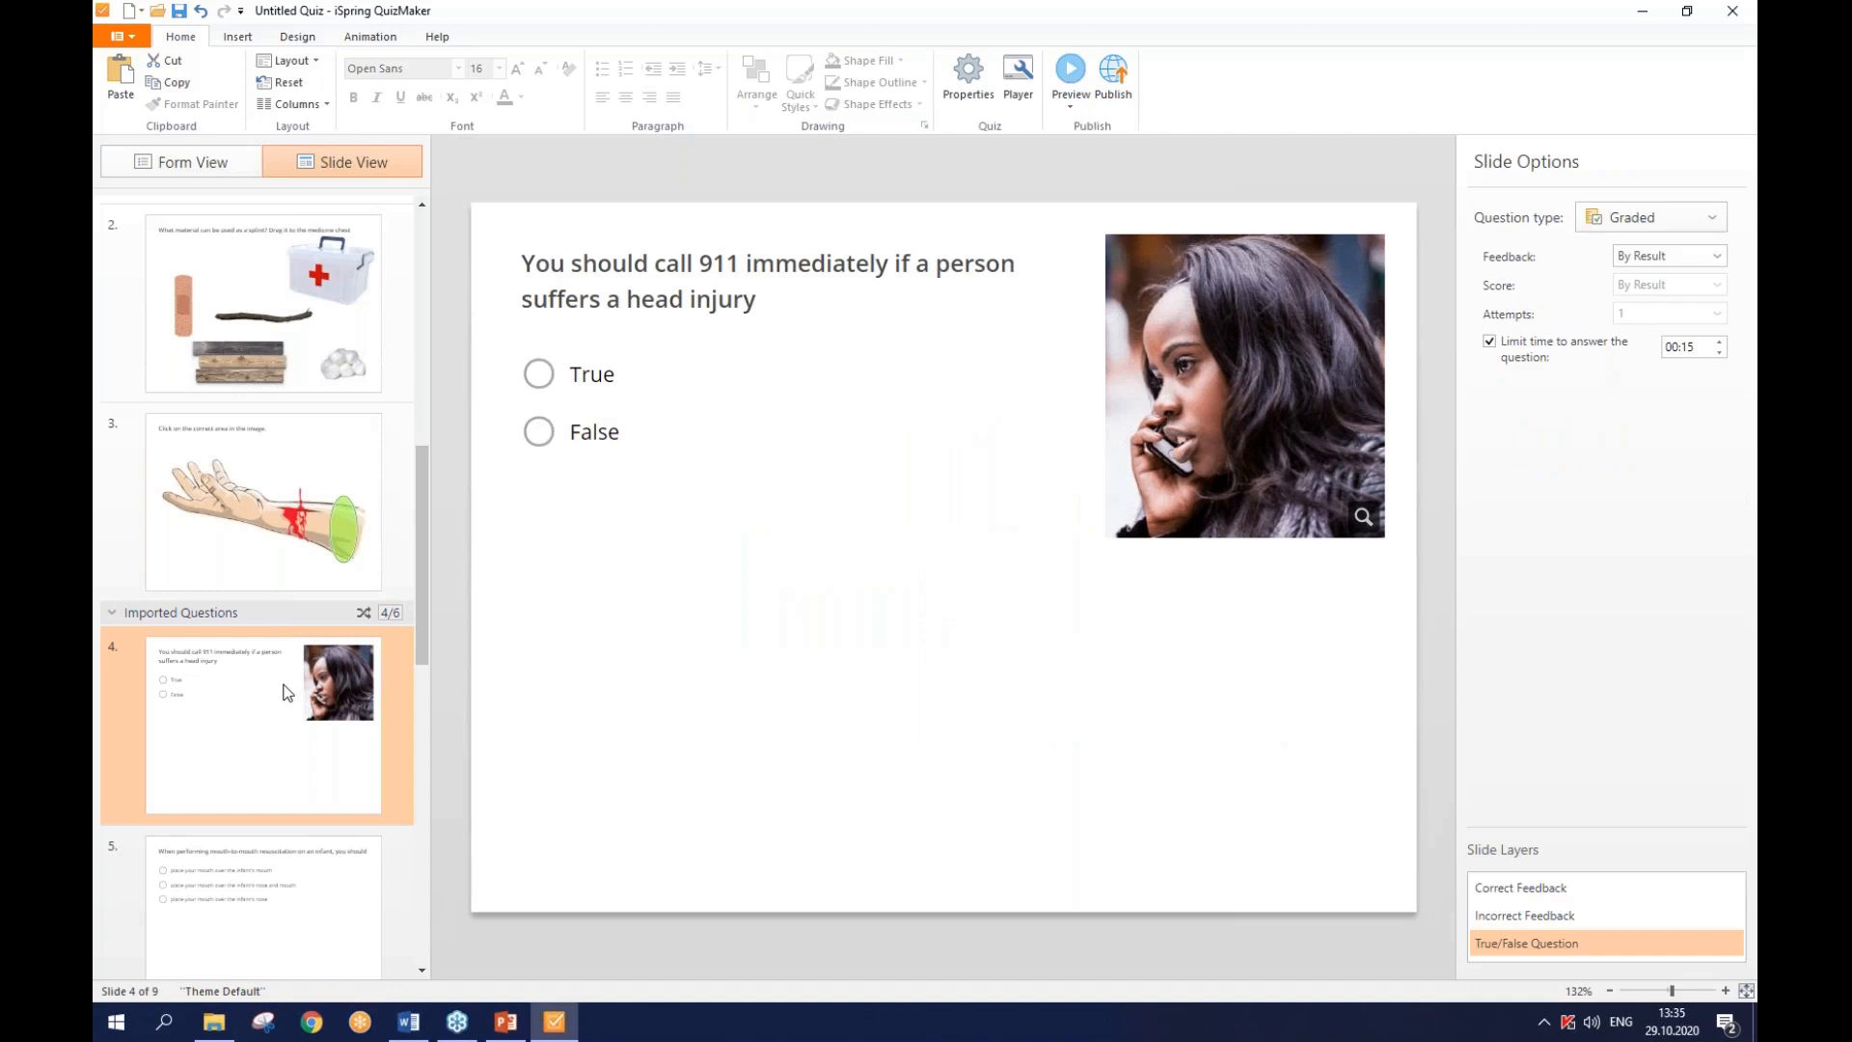
pyautogui.click(296, 44)
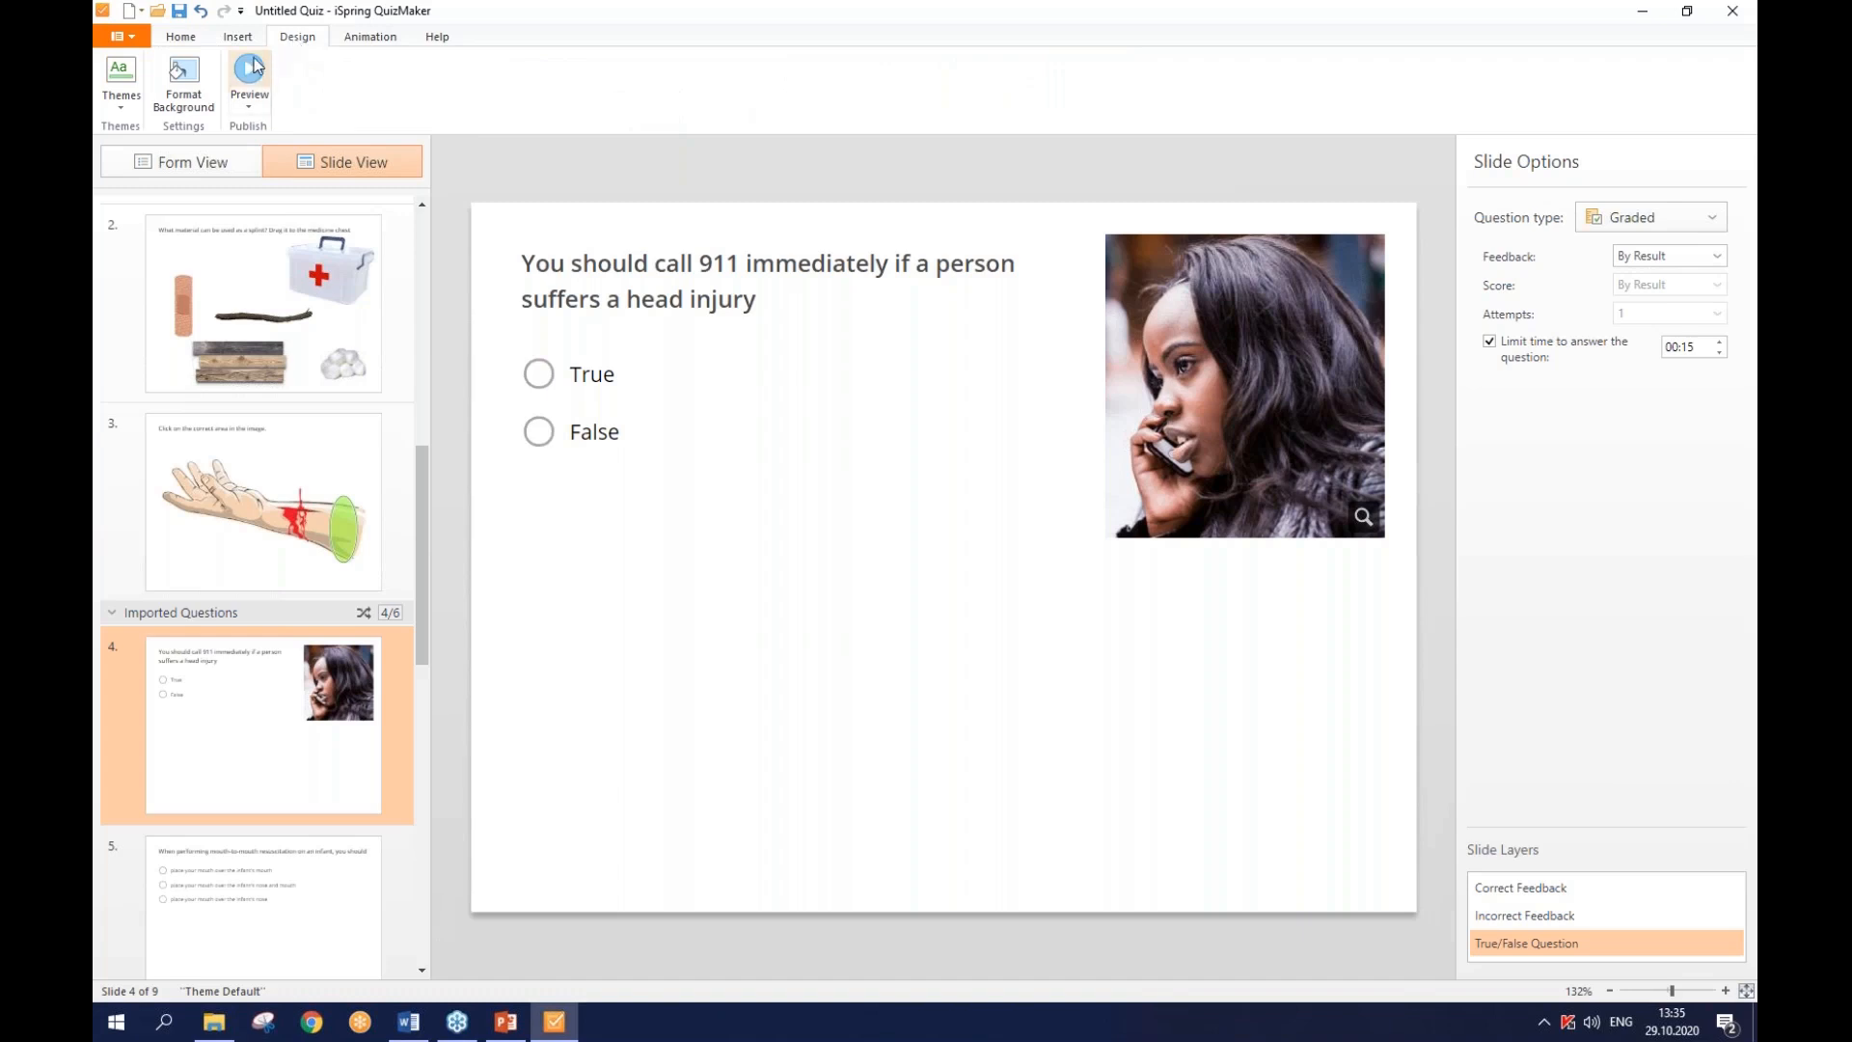
pyautogui.click(183, 82)
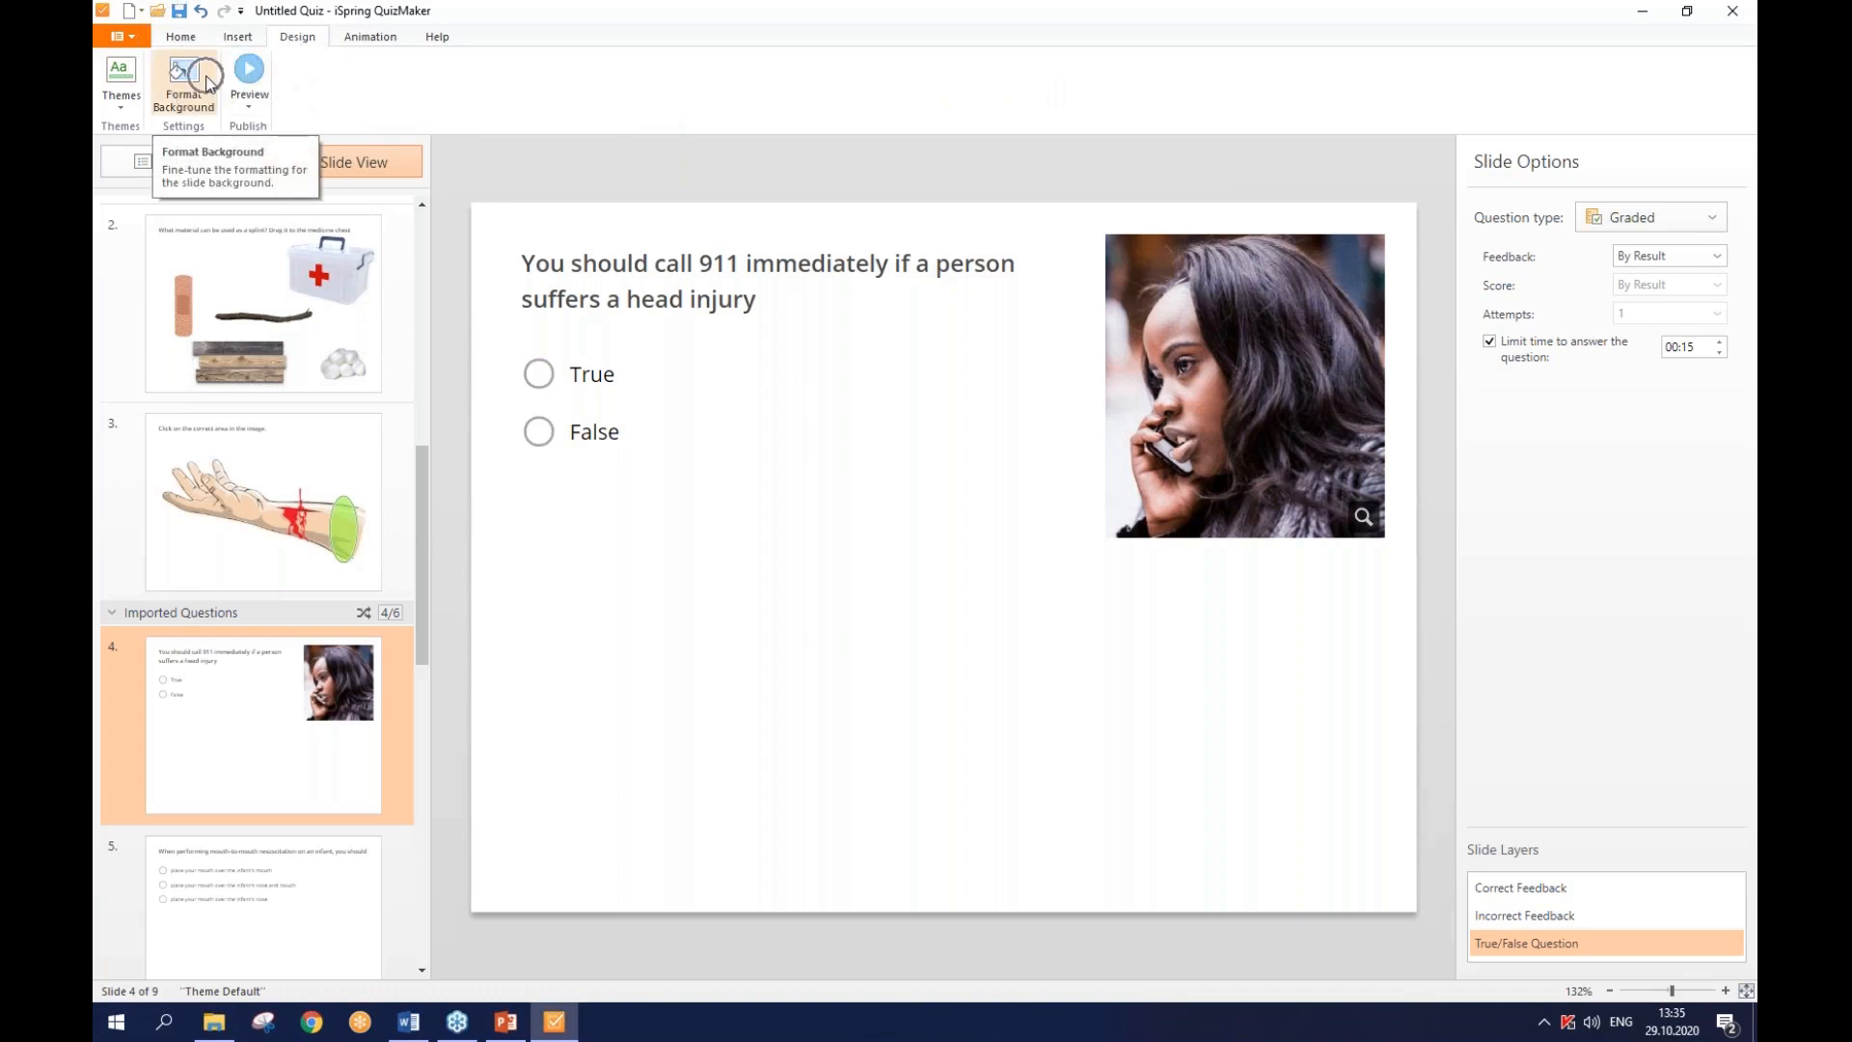
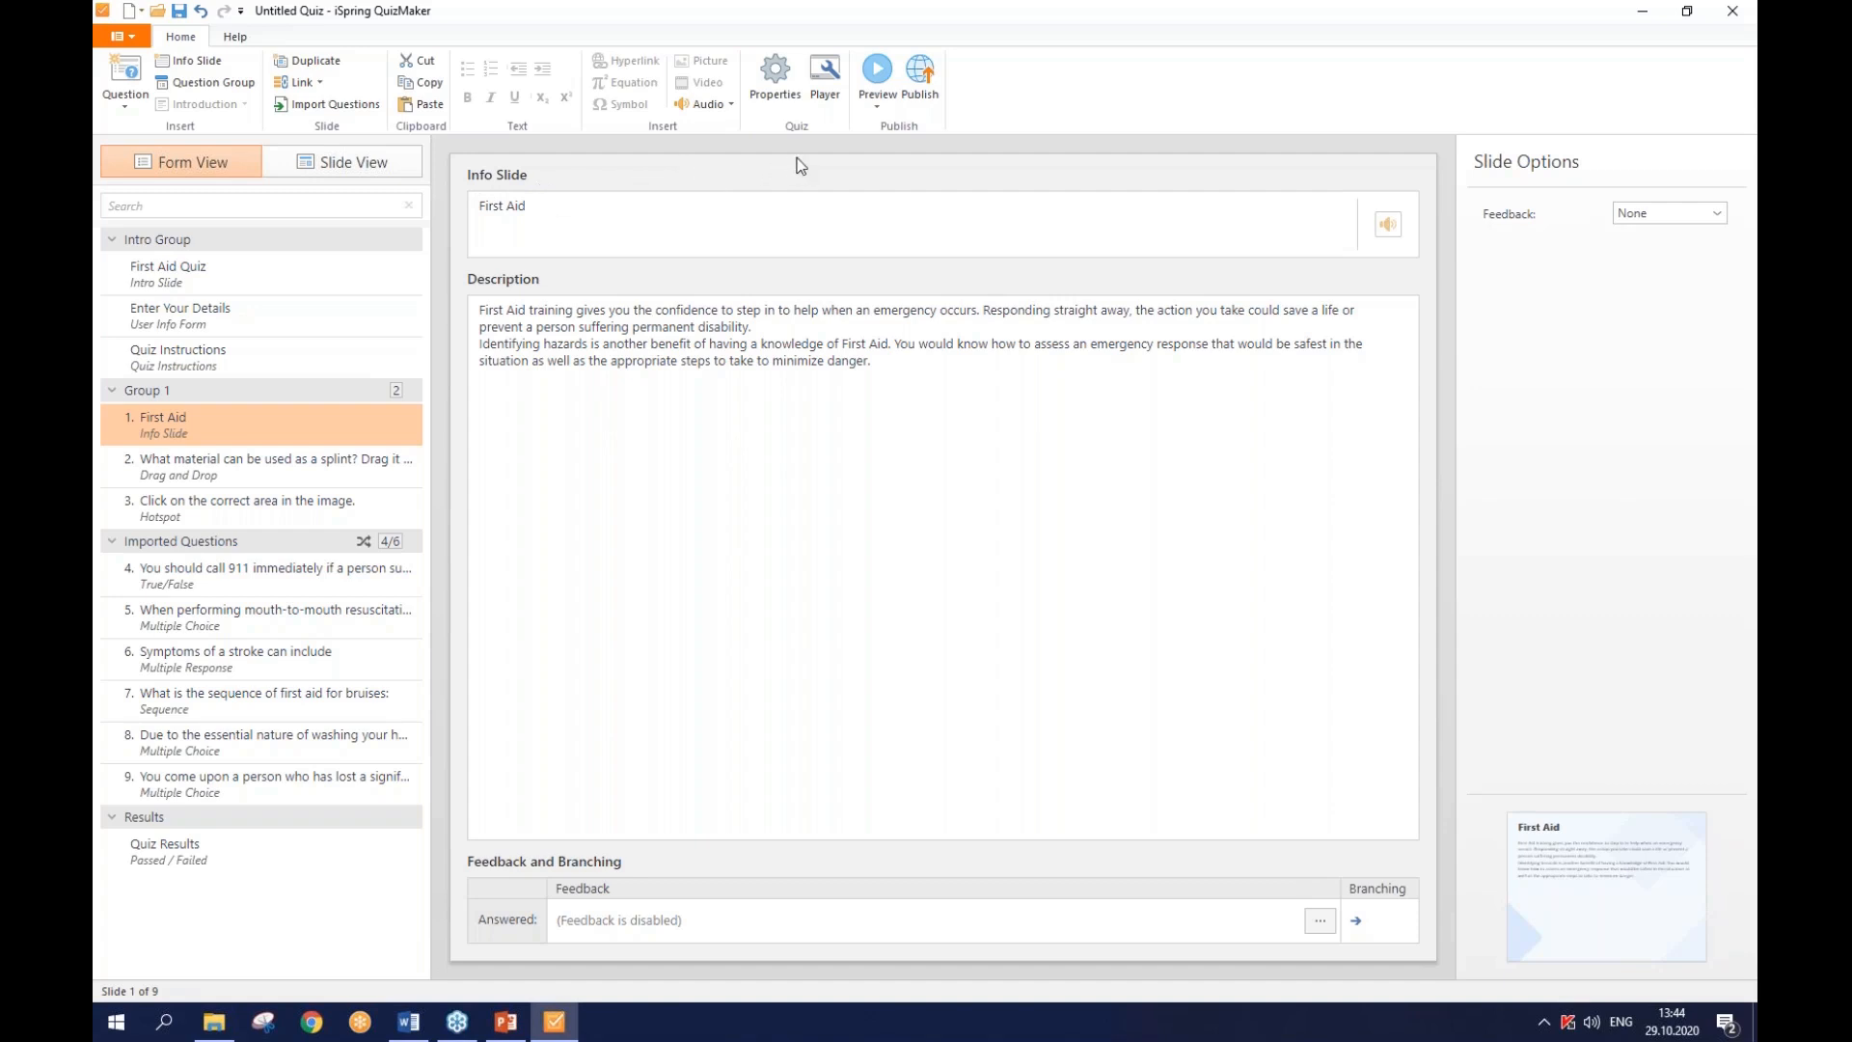
# - Open the Publish Quiz dialog from the Home ribbon
pyautogui.click(917, 94)
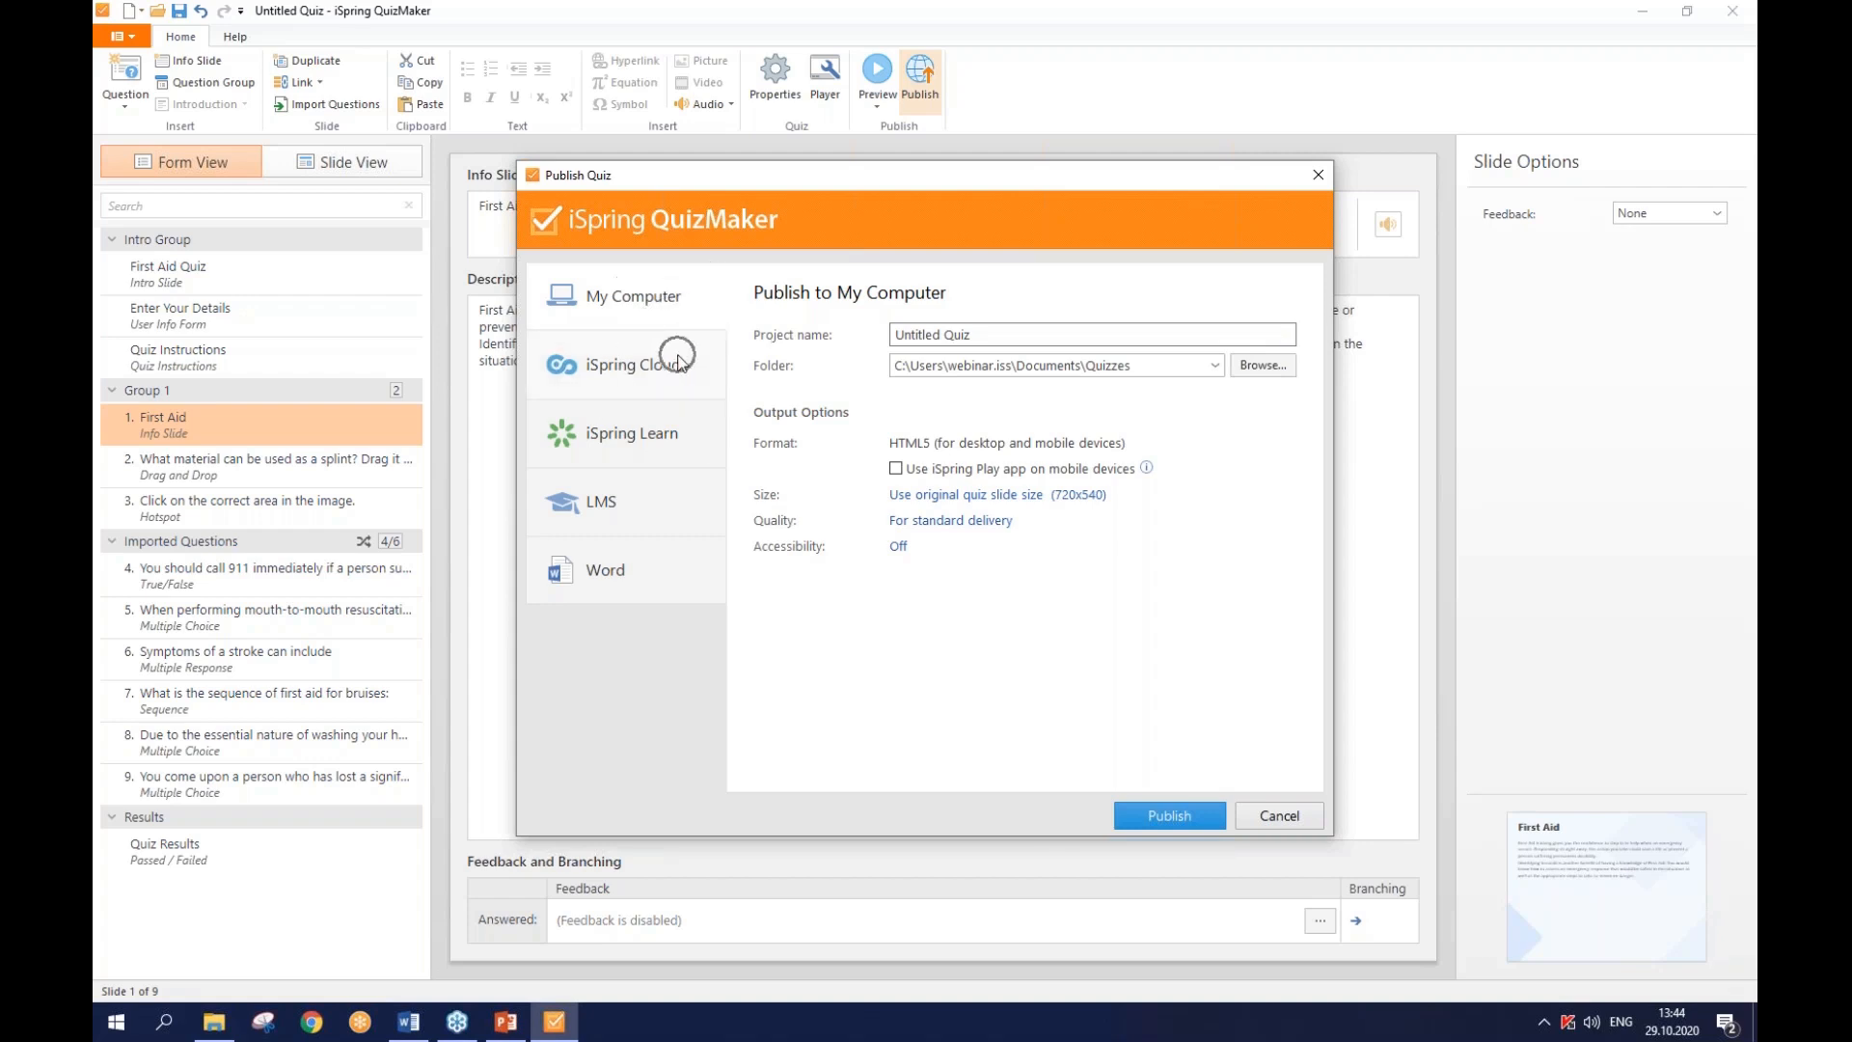
pyautogui.click(690, 437)
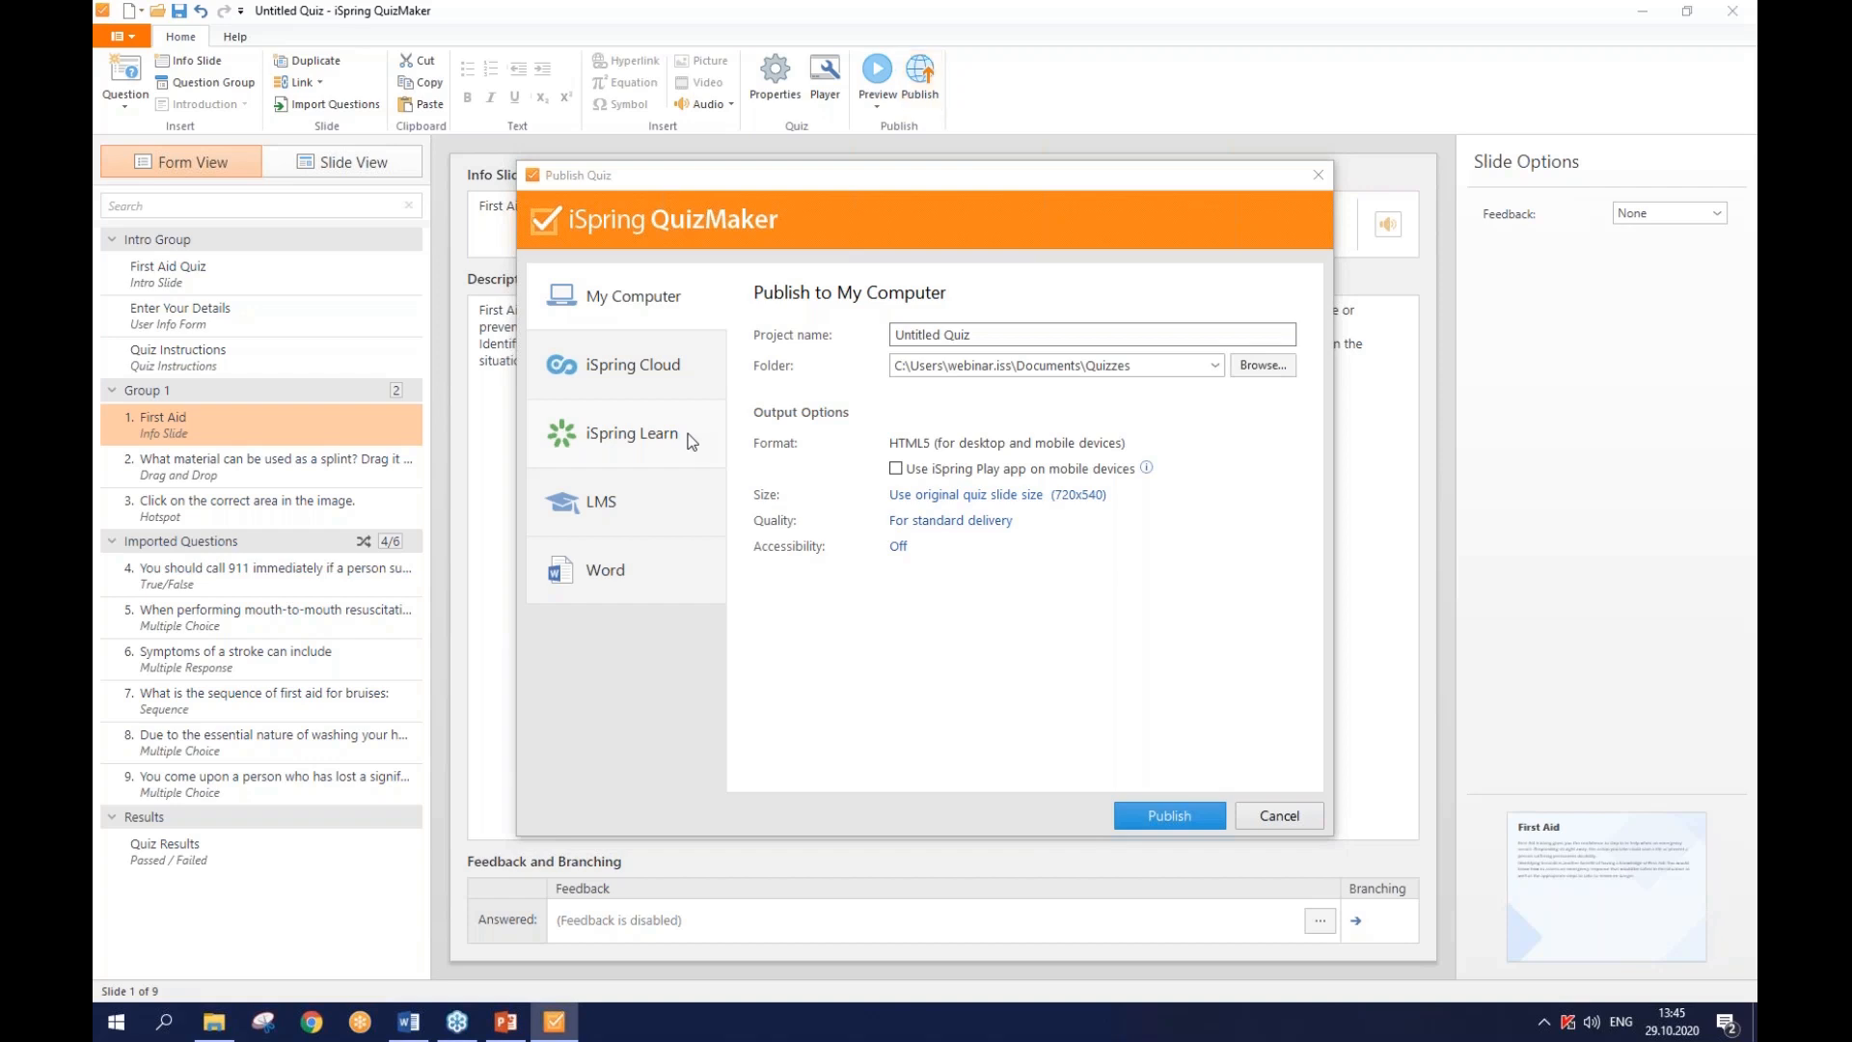
# - Switch the publish target to iSpring Learn and enter the portal's domain address
pyautogui.click(650, 440)
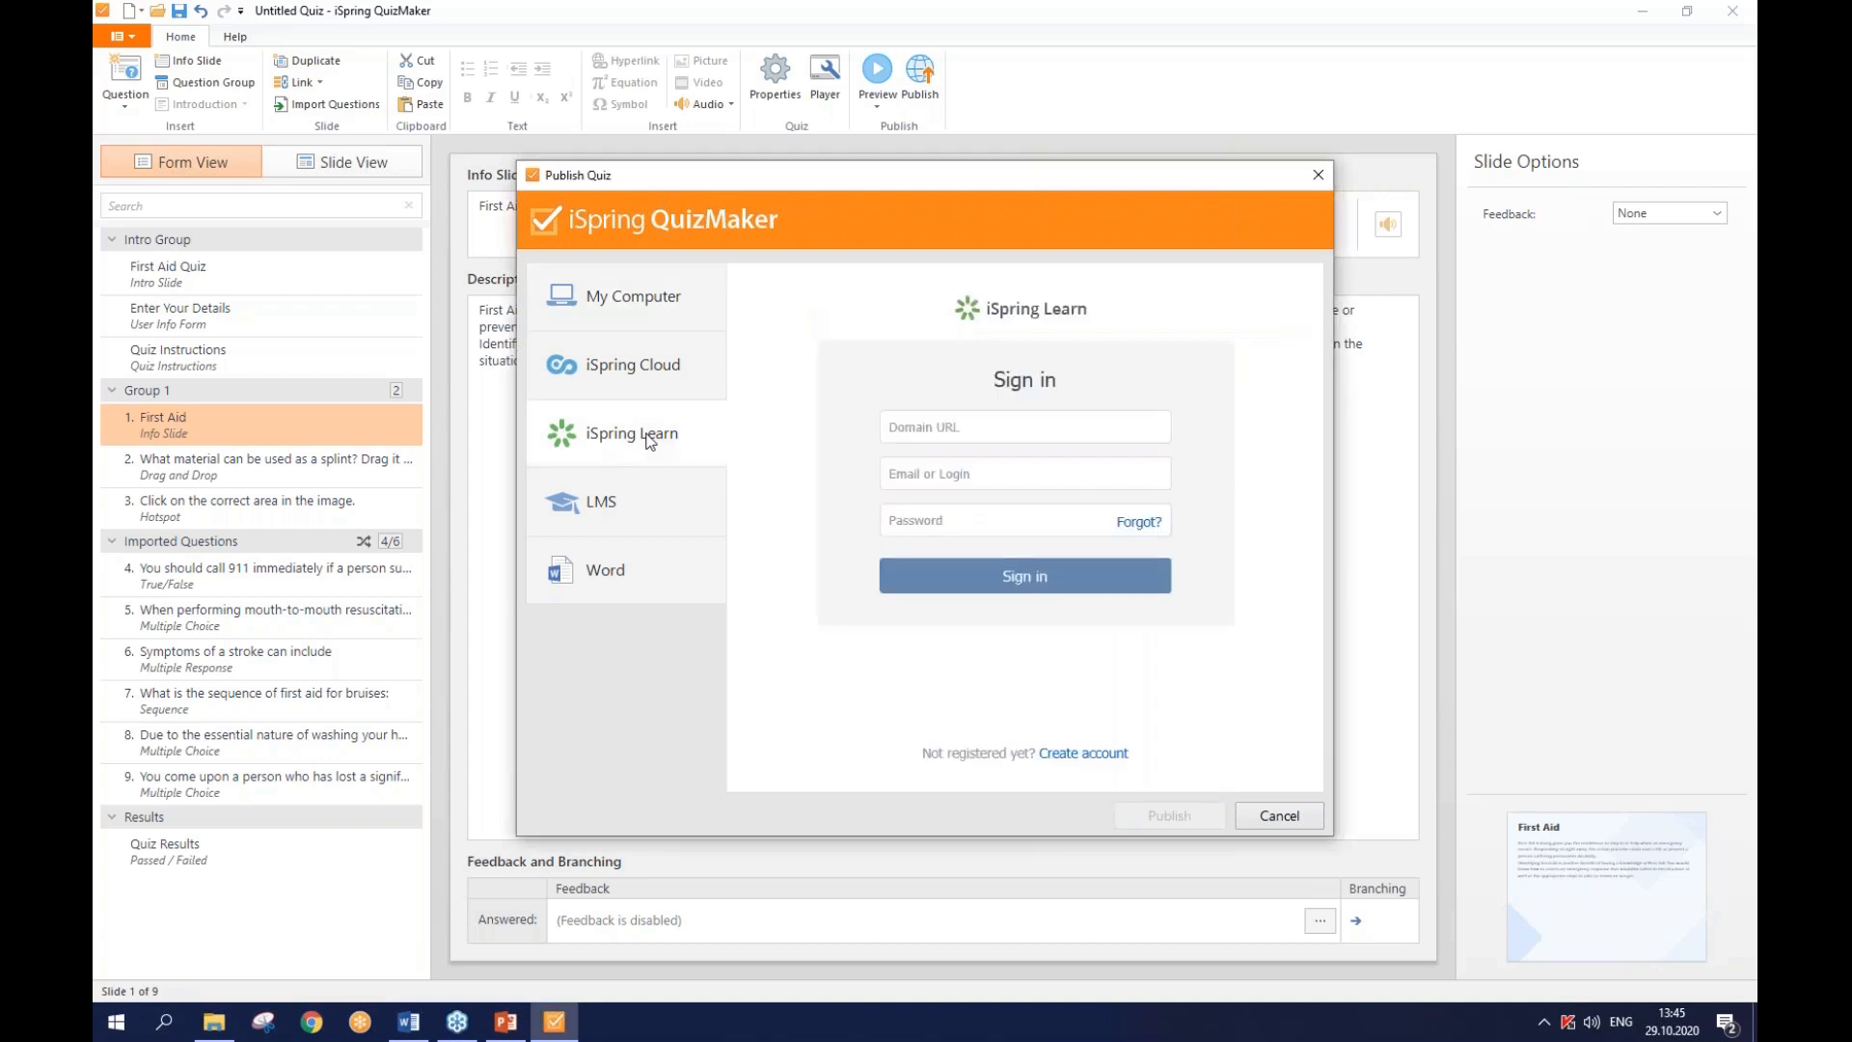
pyautogui.click(985, 428)
pyautogui.press('BackSpace')
pyautogui.press('BackSpace')
pyautogui.press('BackSpace')
pyautogui.press('BackSpace')
pyautogui.press('BackSpace')
# - Enter the account login and password and sign in to iSpring Learn
pyautogui.press('Tab')
pyautogui.write('ihe')
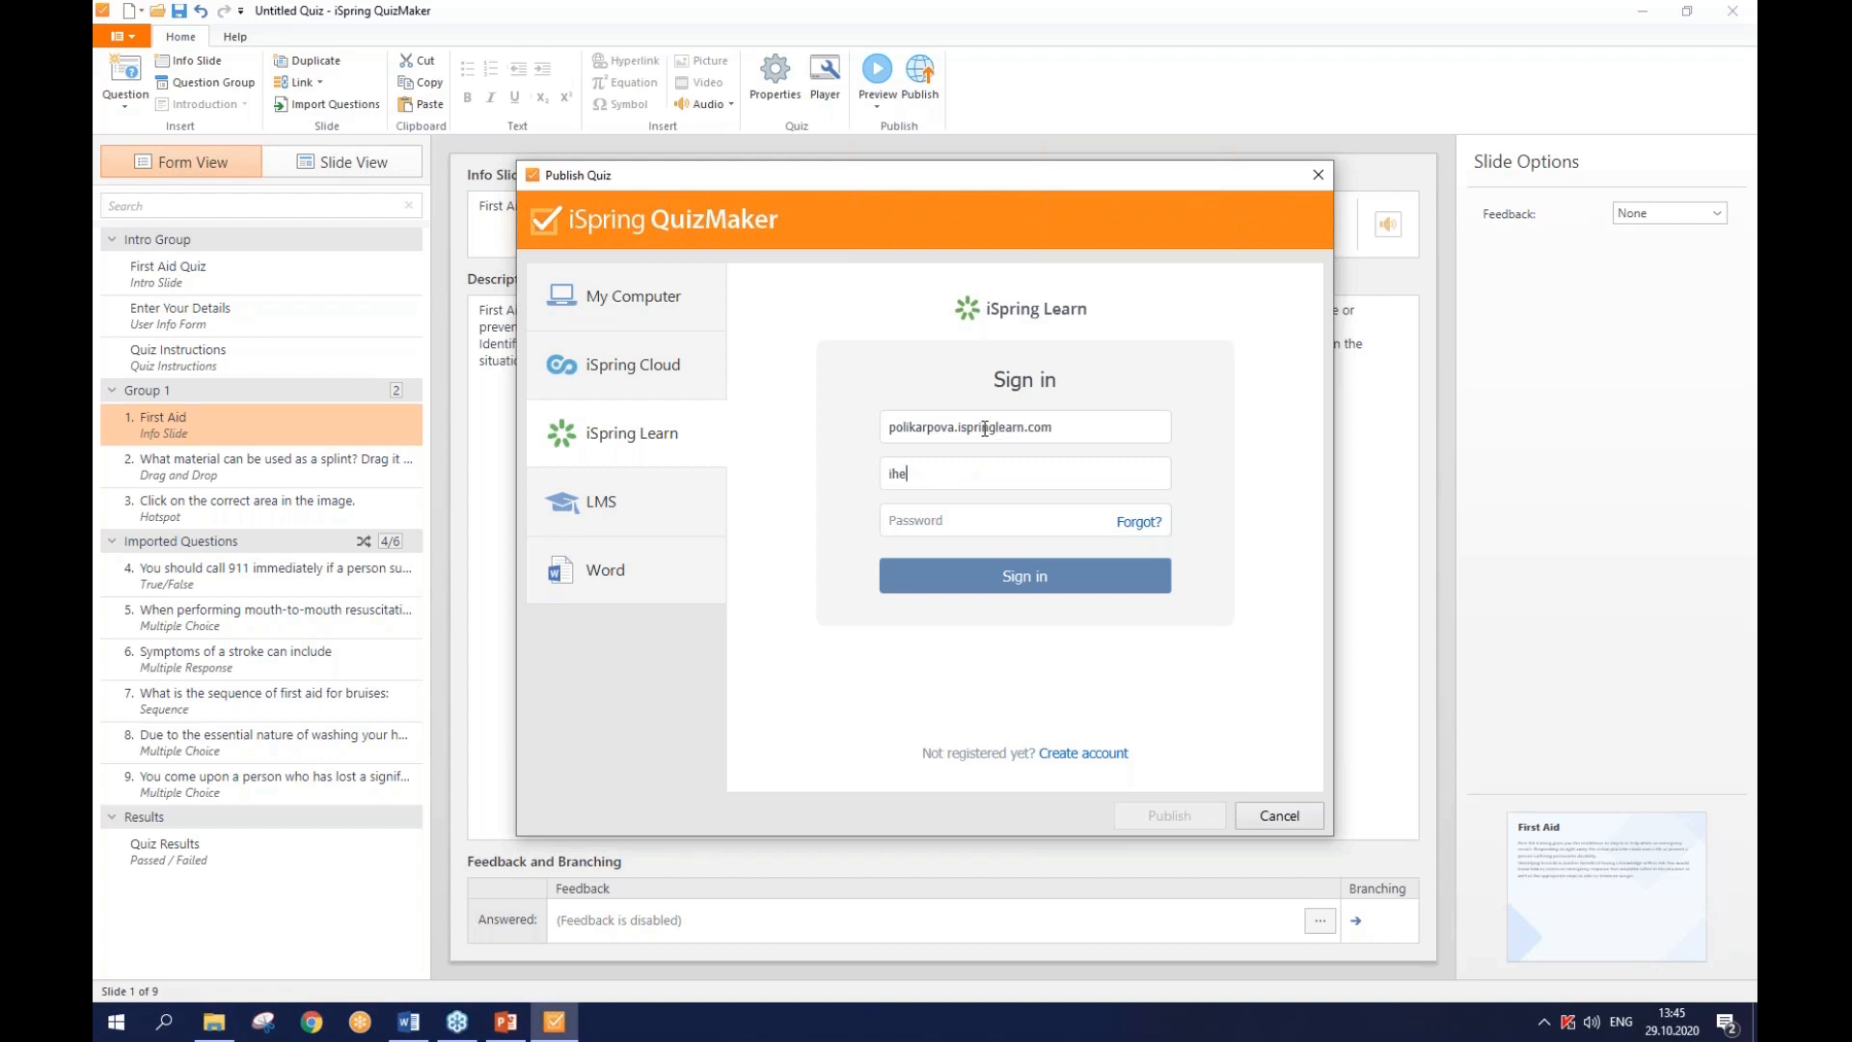
pyautogui.write('artyocity')
pyautogui.press('Tab')
pyautogui.write('••••••••')
pyautogui.press('Return')
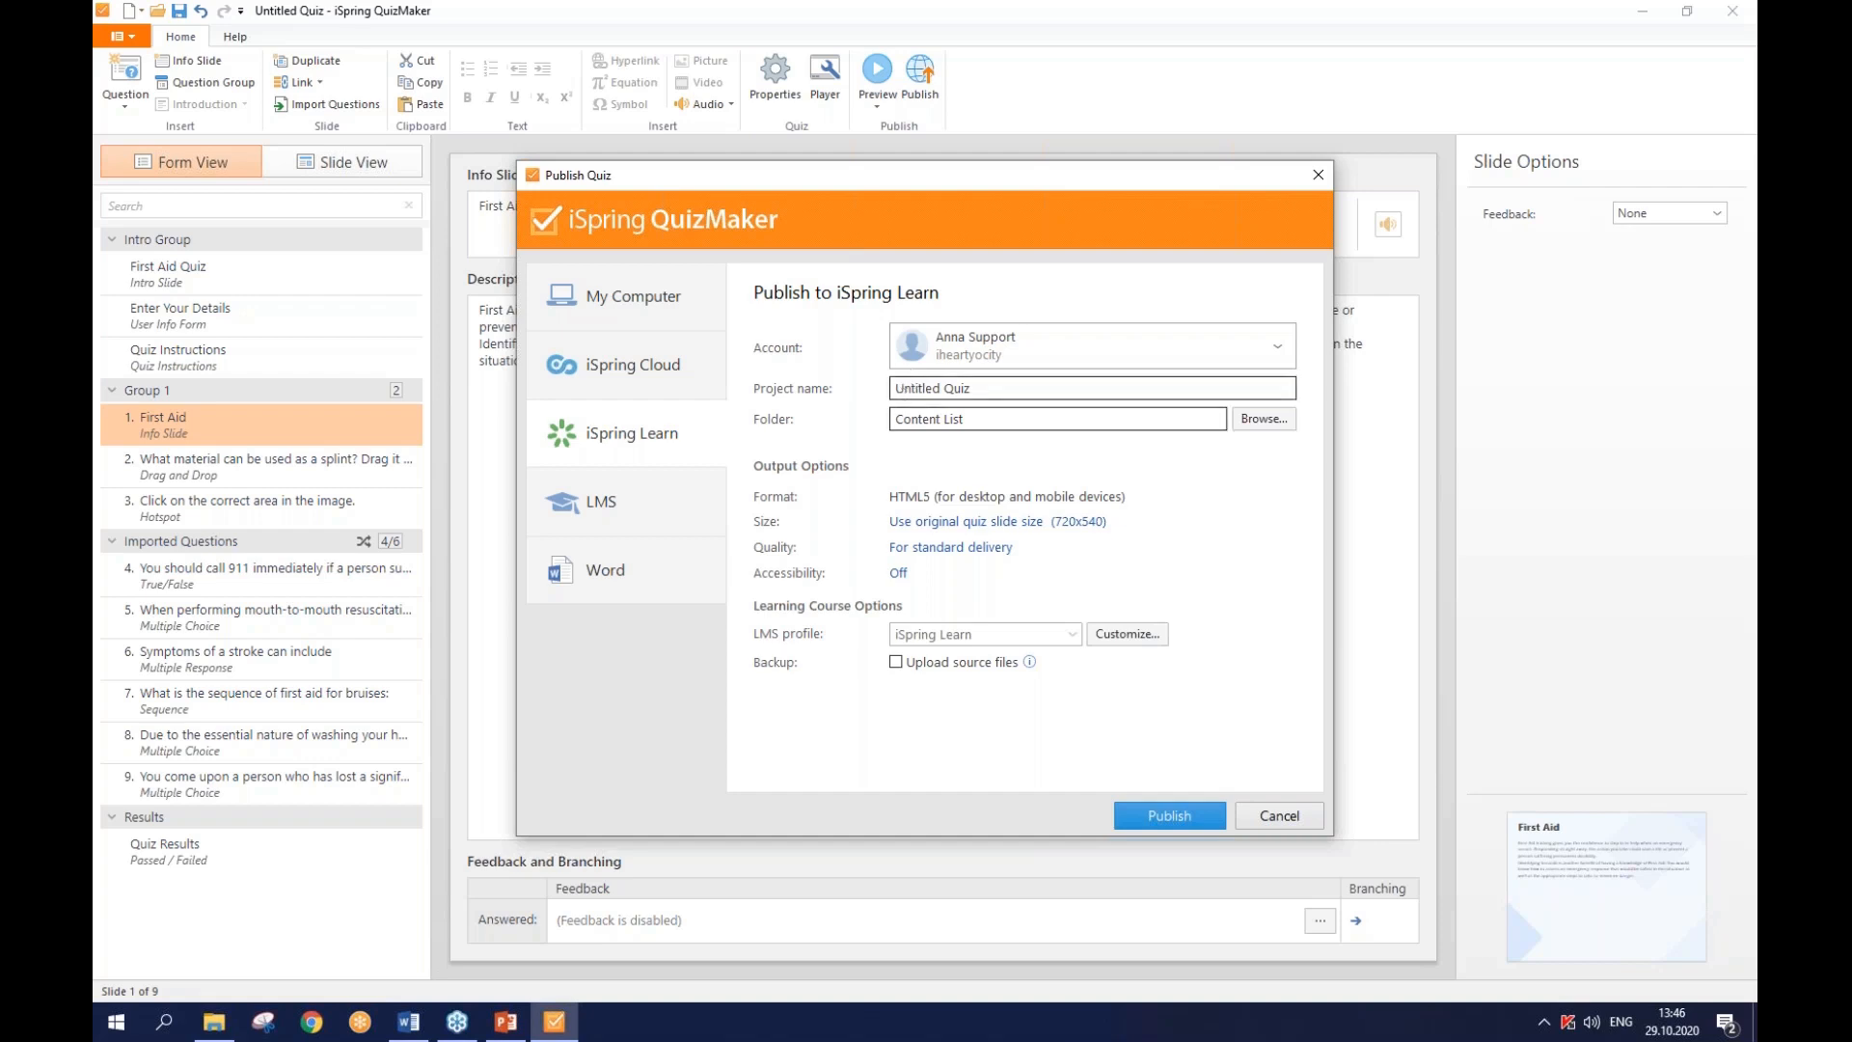
# - Include the quiz source files in the upload, then switch the target to LMS
pyautogui.click(925, 662)
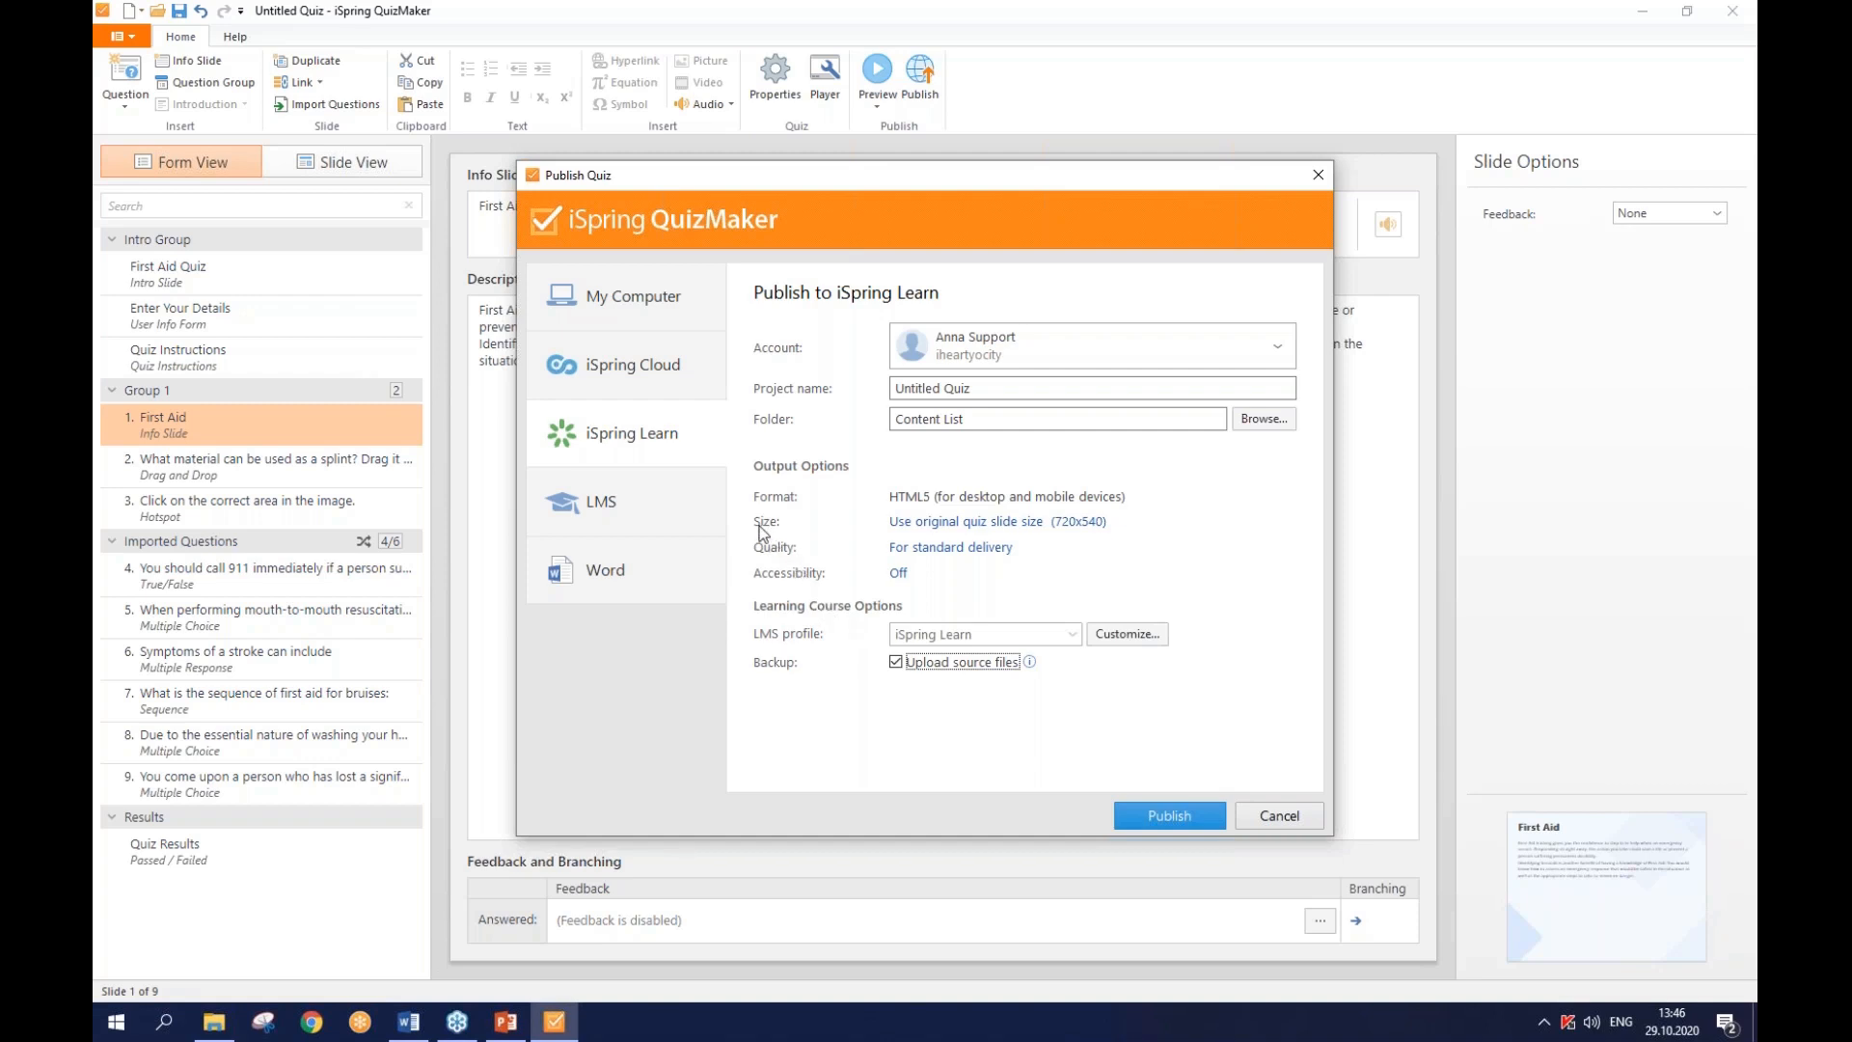
pyautogui.click(680, 514)
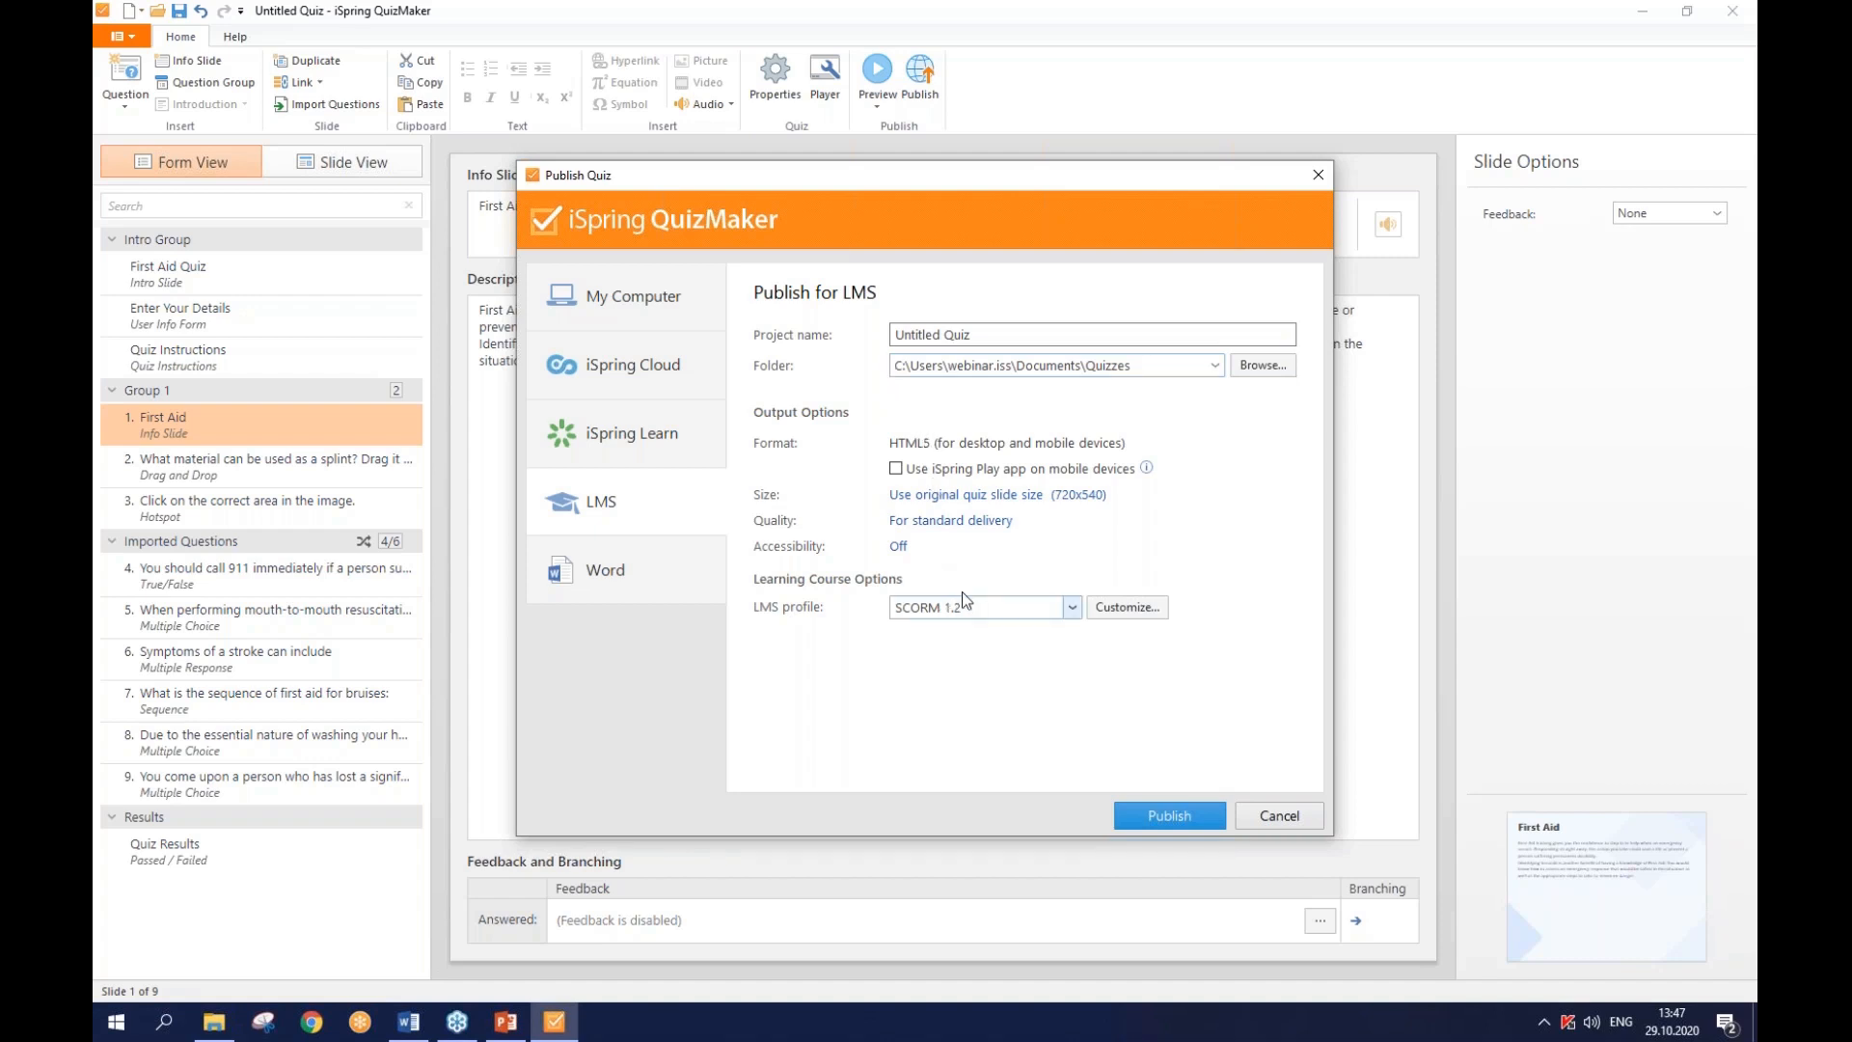
# - Set the LMS profile to SCORM 2004 and bring up the accessibility settings
pyautogui.click(1072, 608)
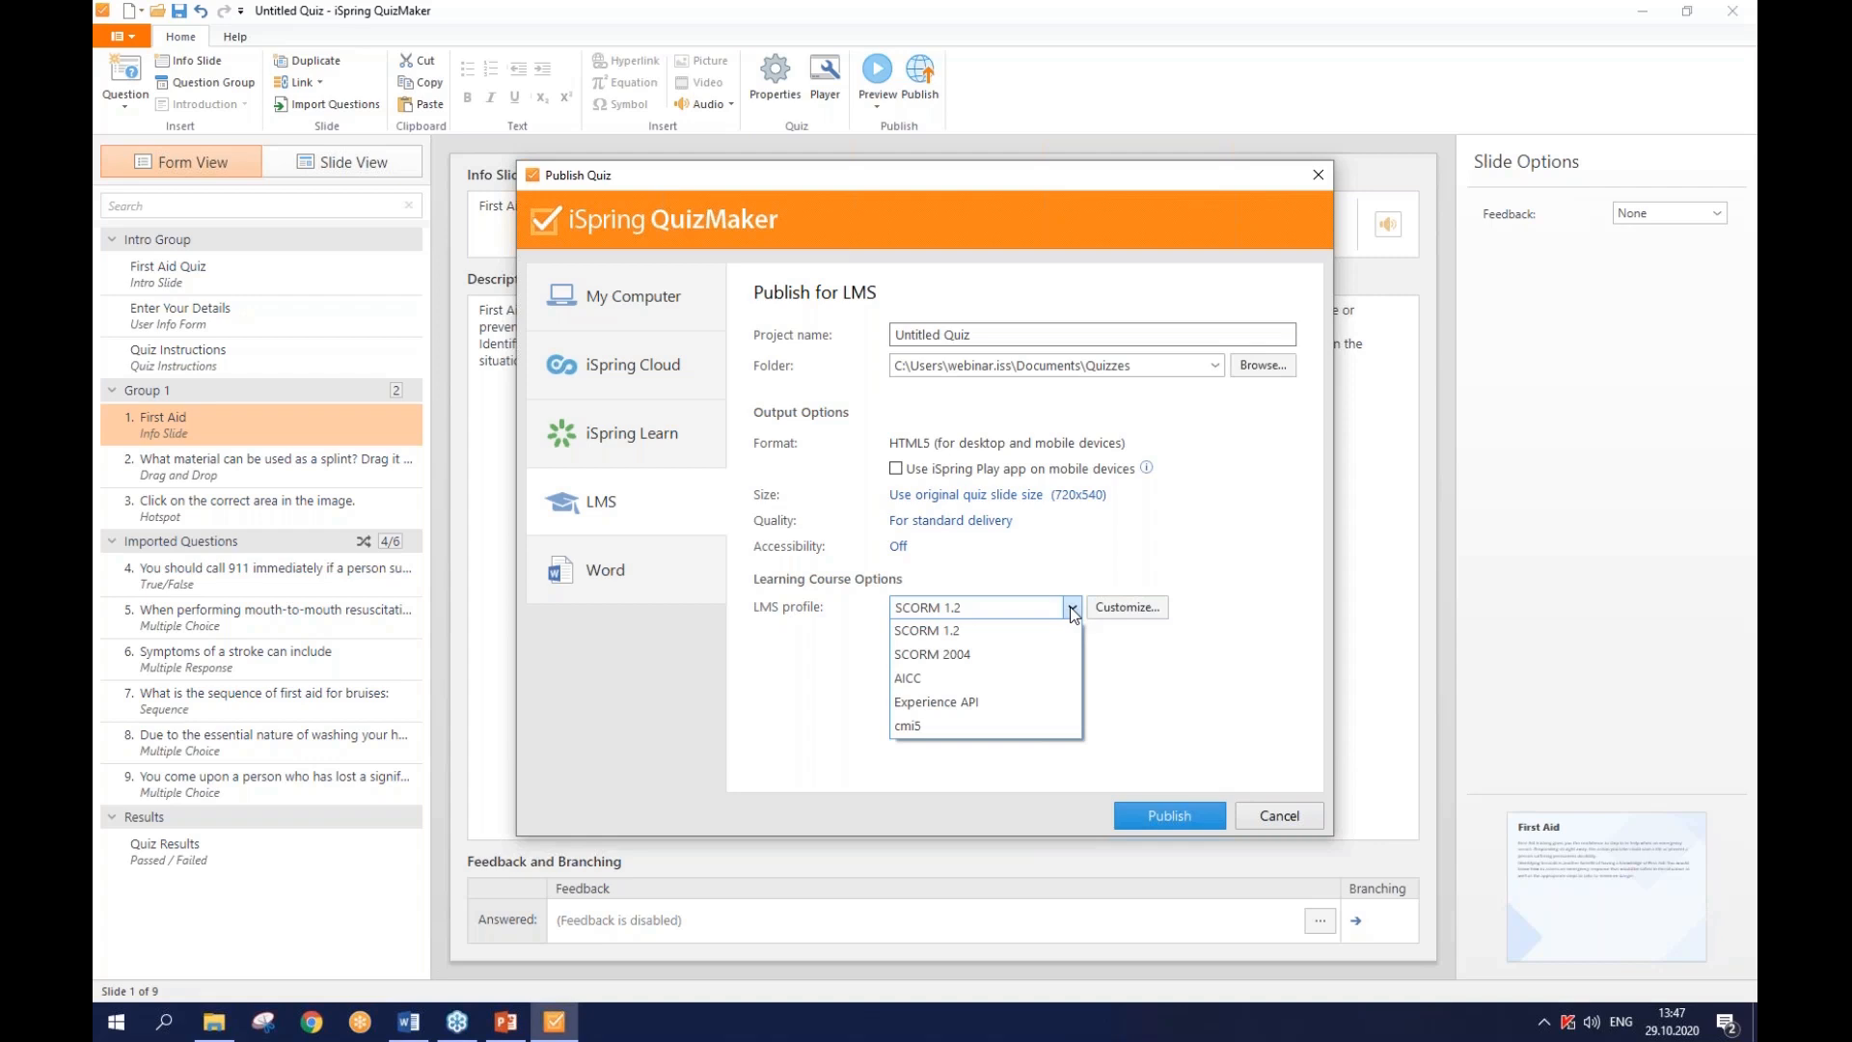
pyautogui.click(1060, 656)
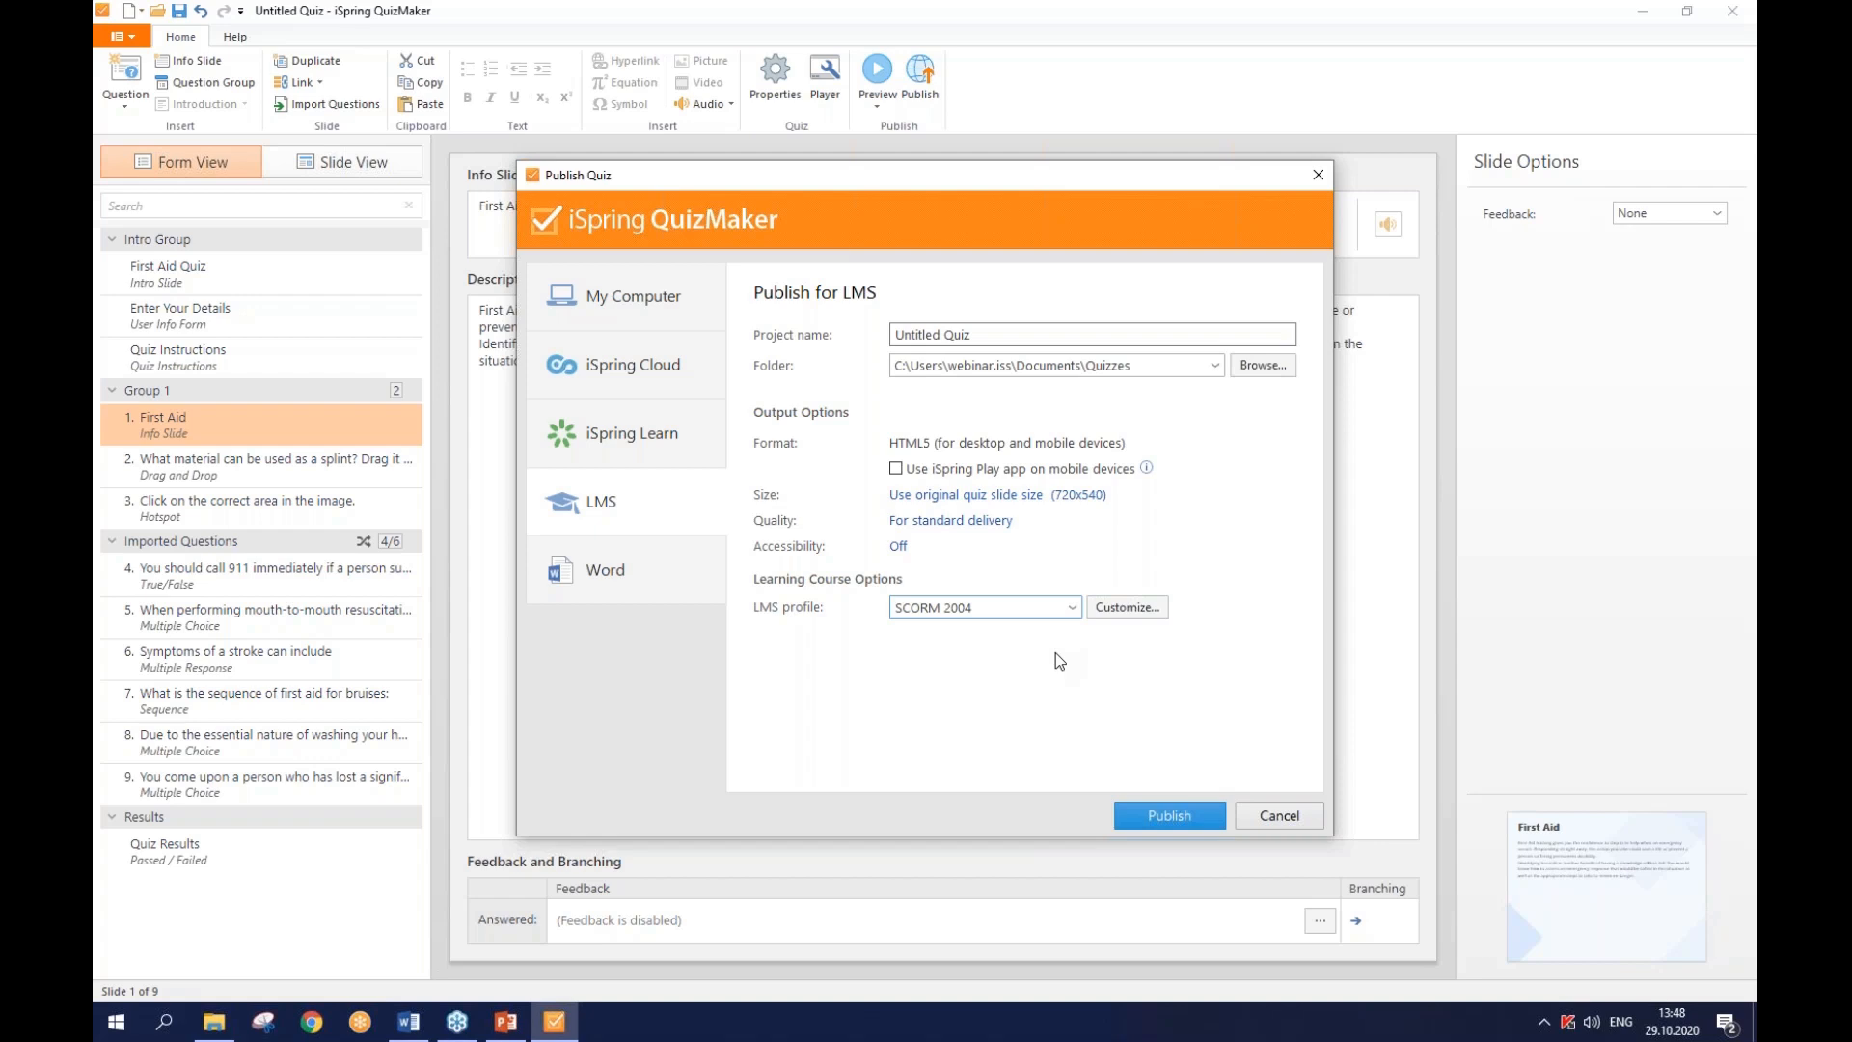
pyautogui.click(898, 547)
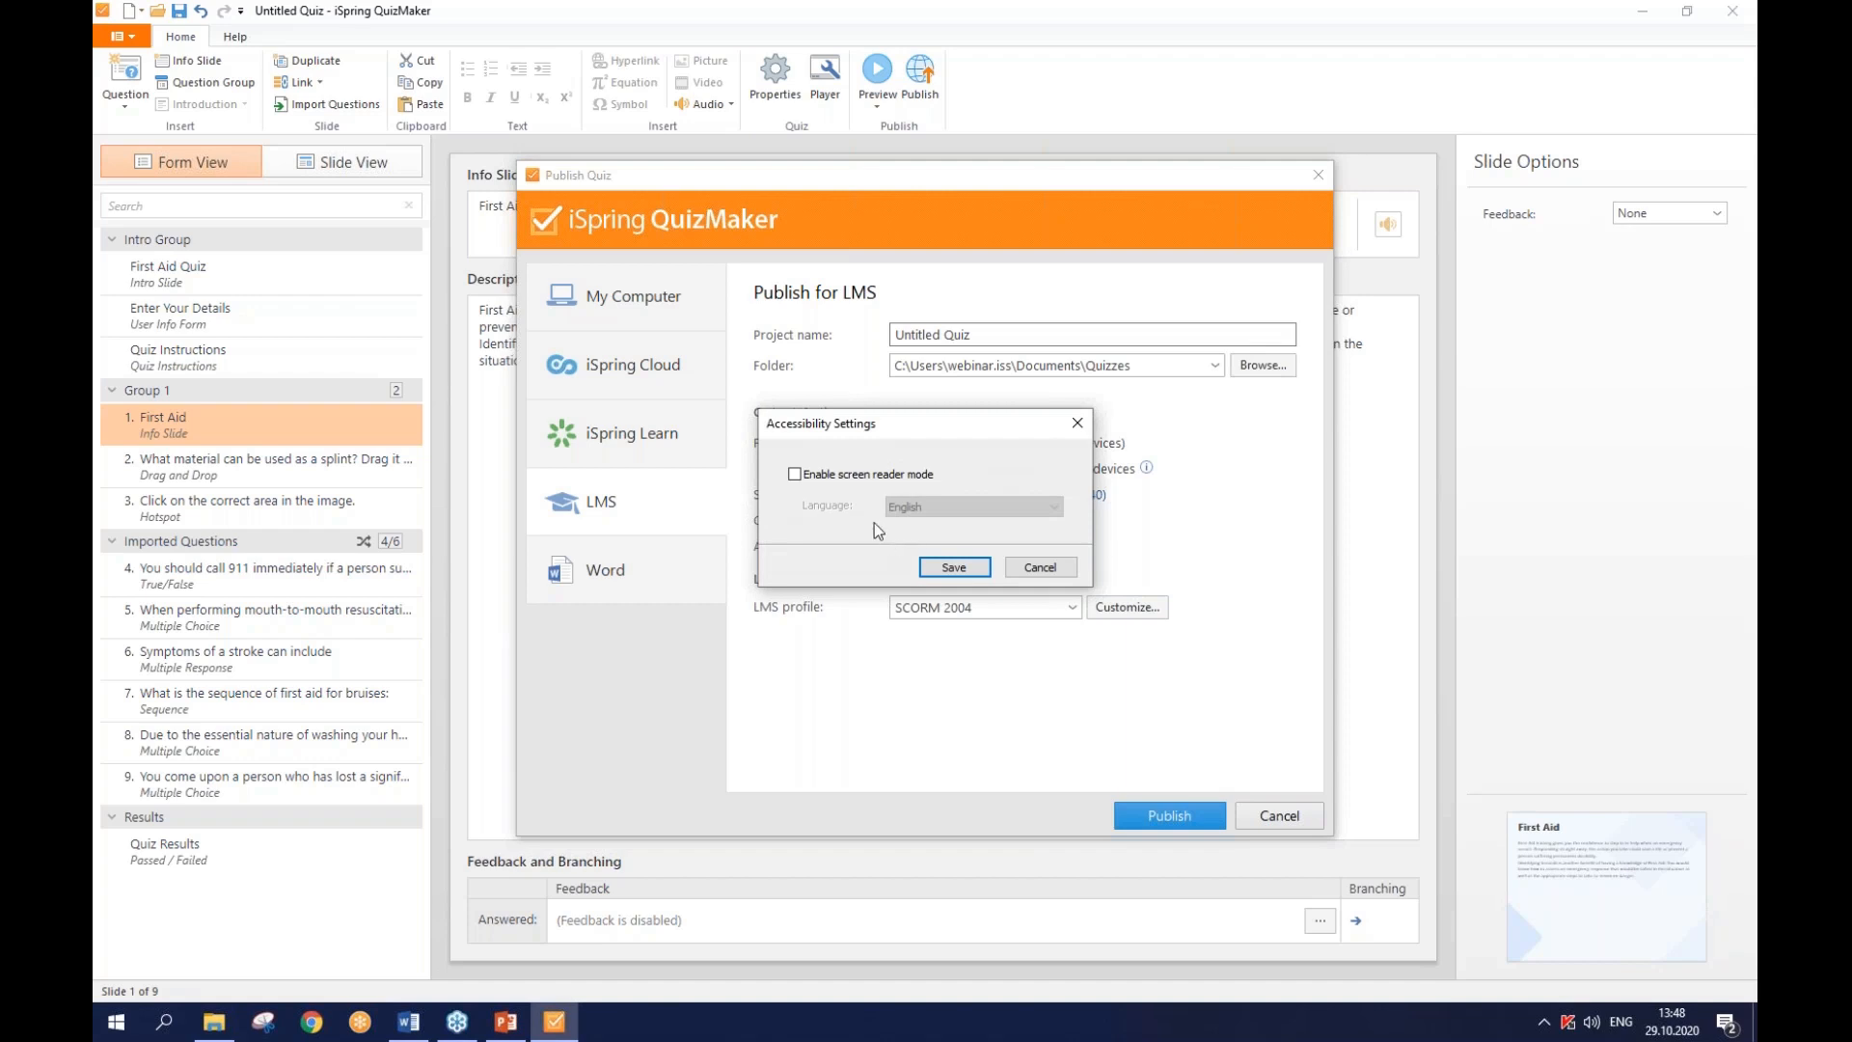
# - Enable screen reader mode, save it, and publish the quiz for the LMS
pyautogui.click(837, 477)
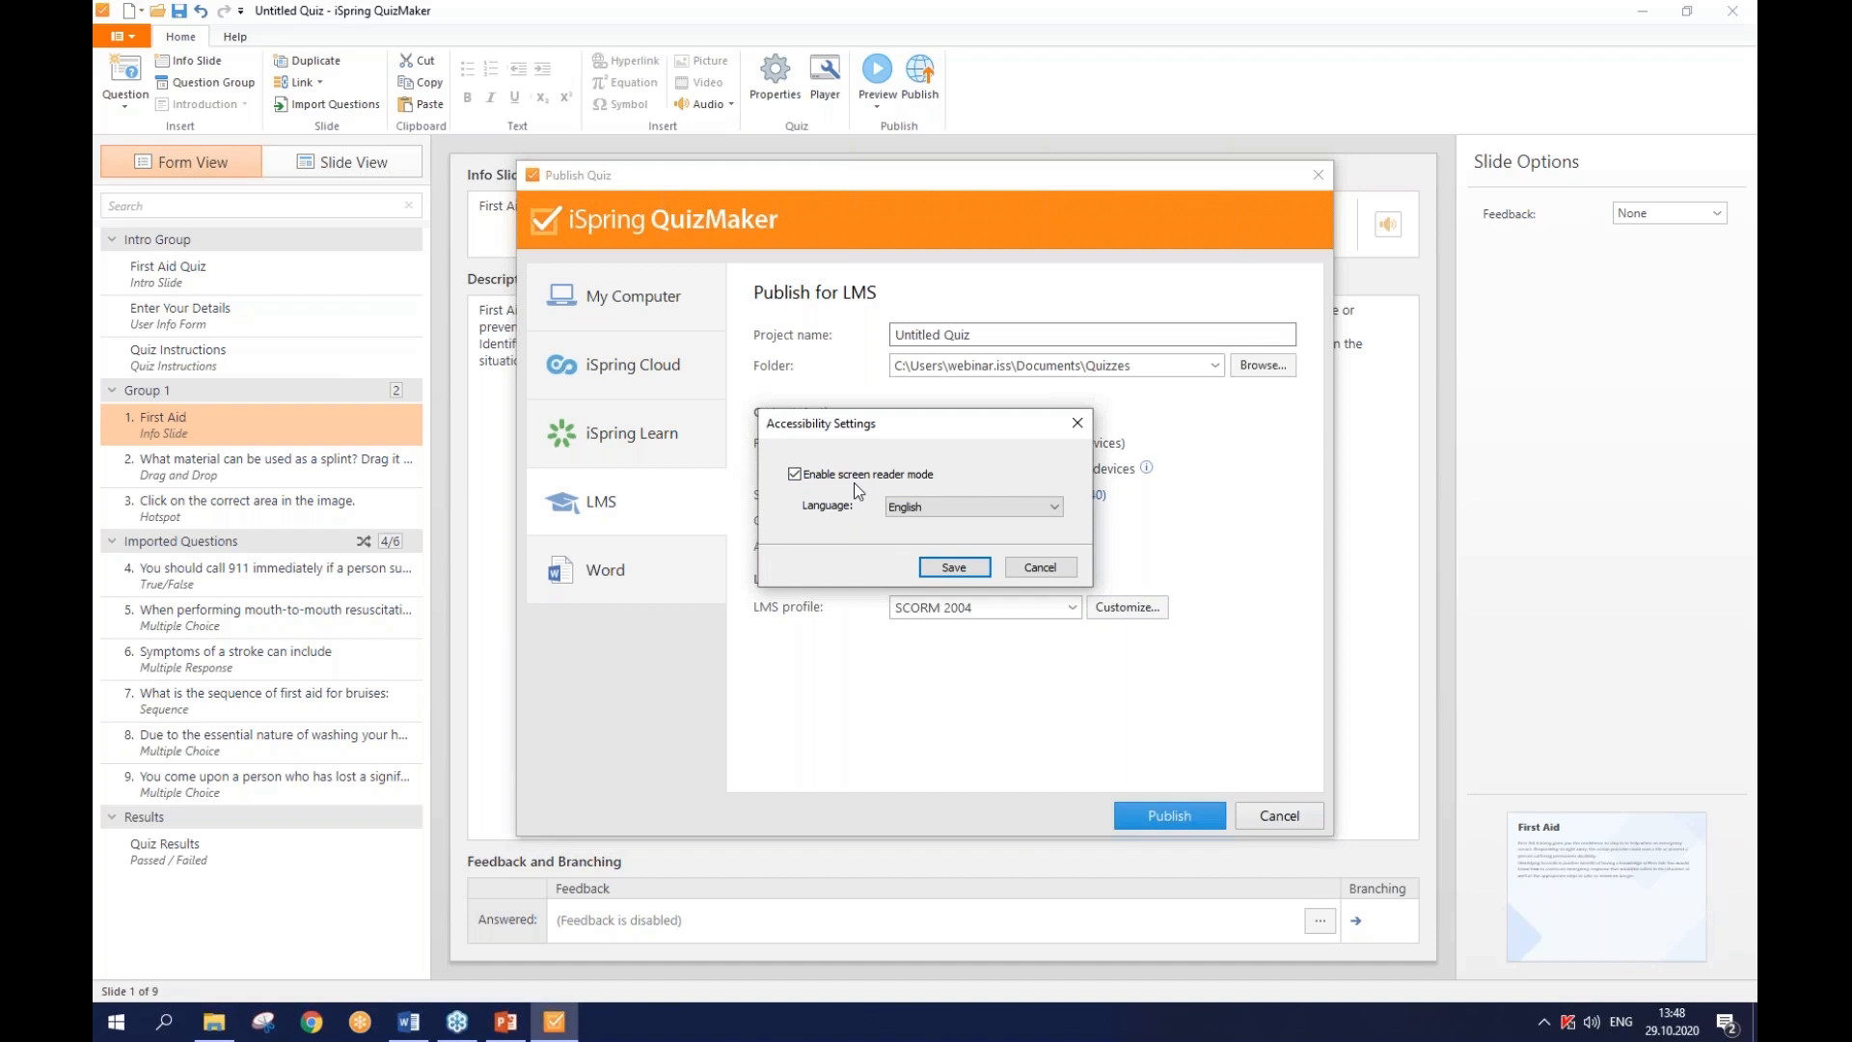
pyautogui.click(951, 569)
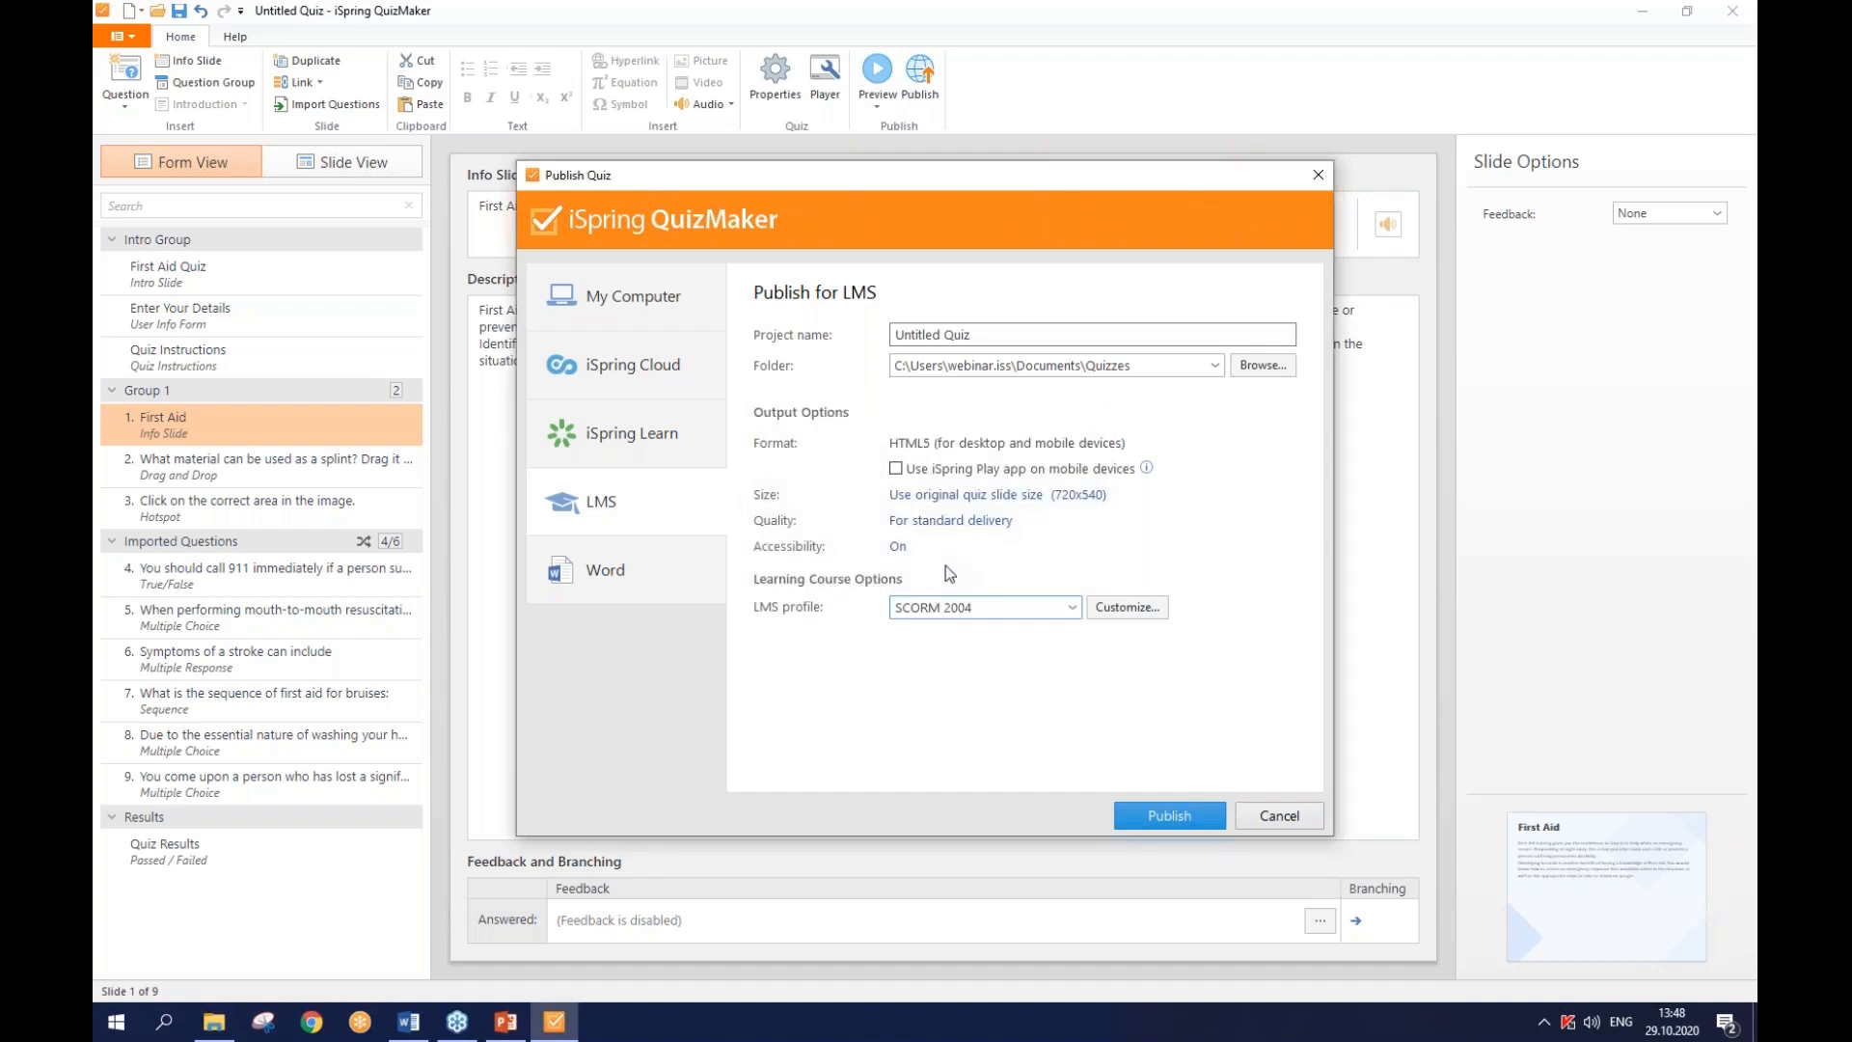
pyautogui.click(1151, 819)
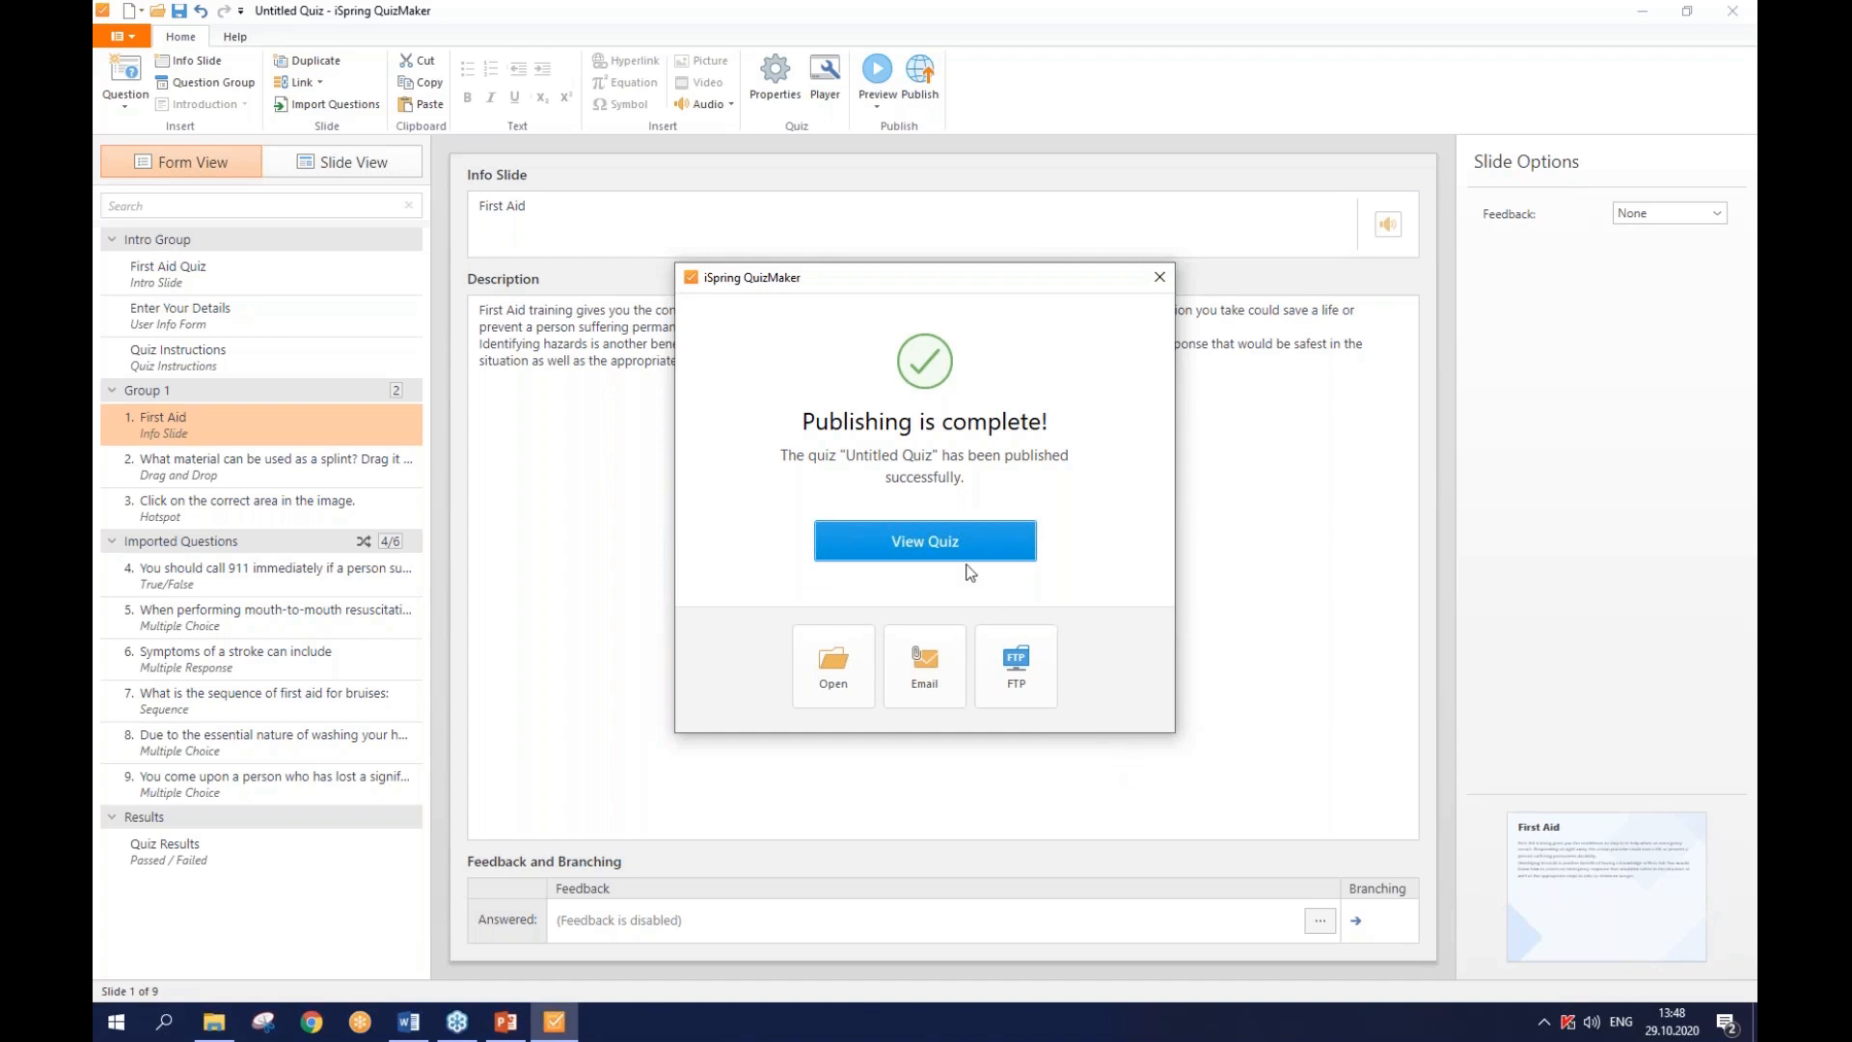
# - View the published quiz, then dismiss the Publishing is complete message
pyautogui.click(952, 542)
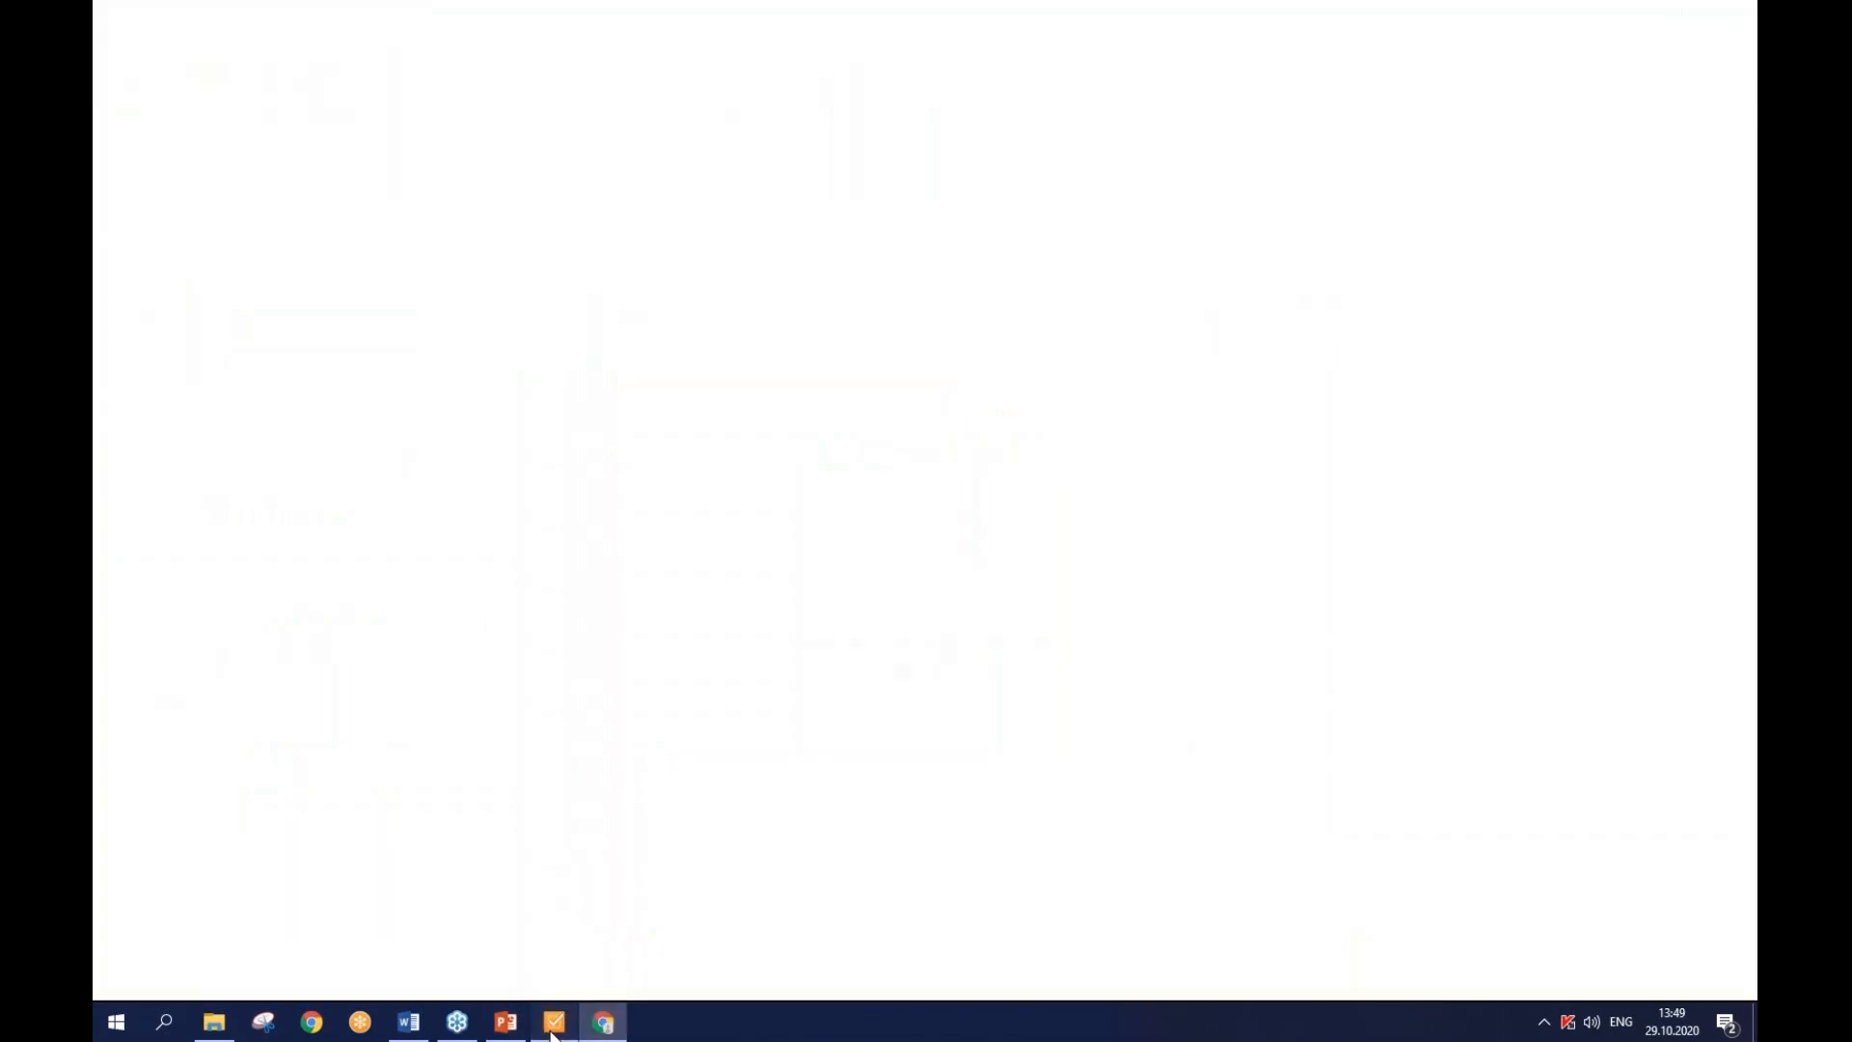
pyautogui.click(554, 1029)
pyautogui.click(1167, 278)
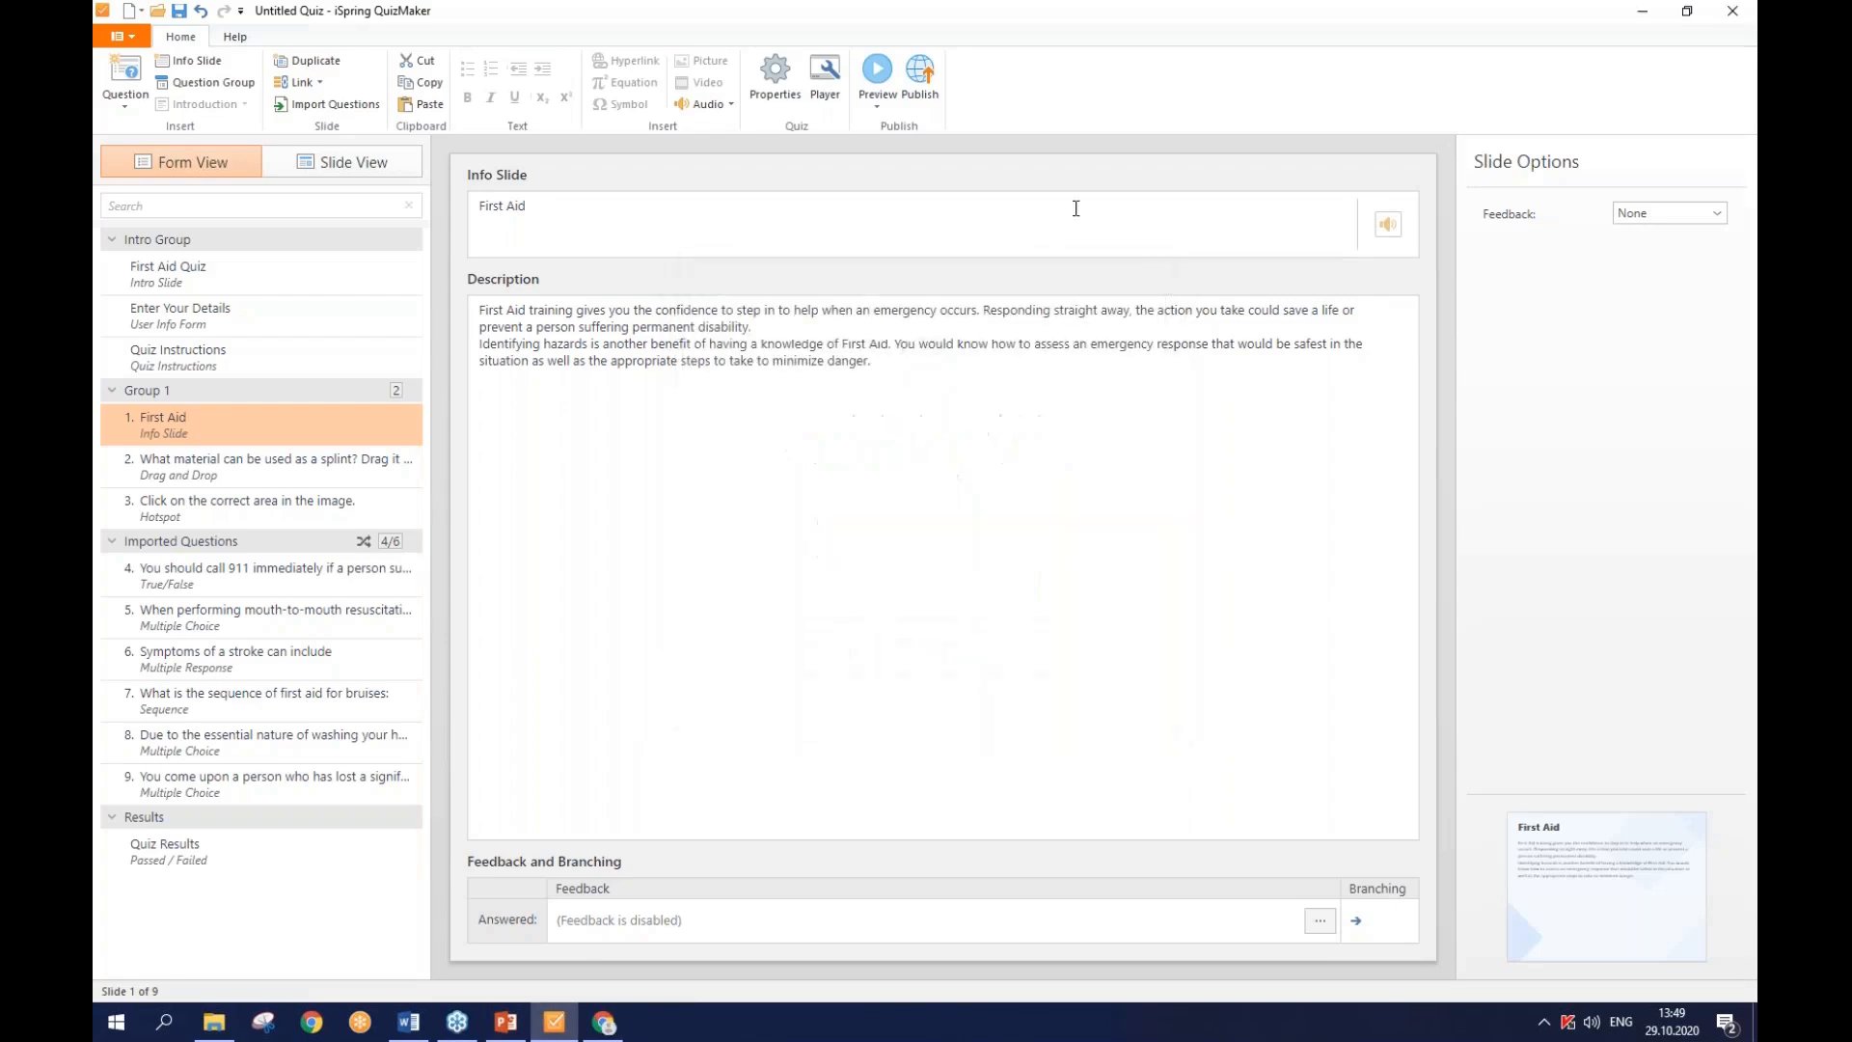
# - Reopen the Publish Quiz dialog with Microsoft Word as the target
pyautogui.click(934, 93)
pyautogui.click(934, 92)
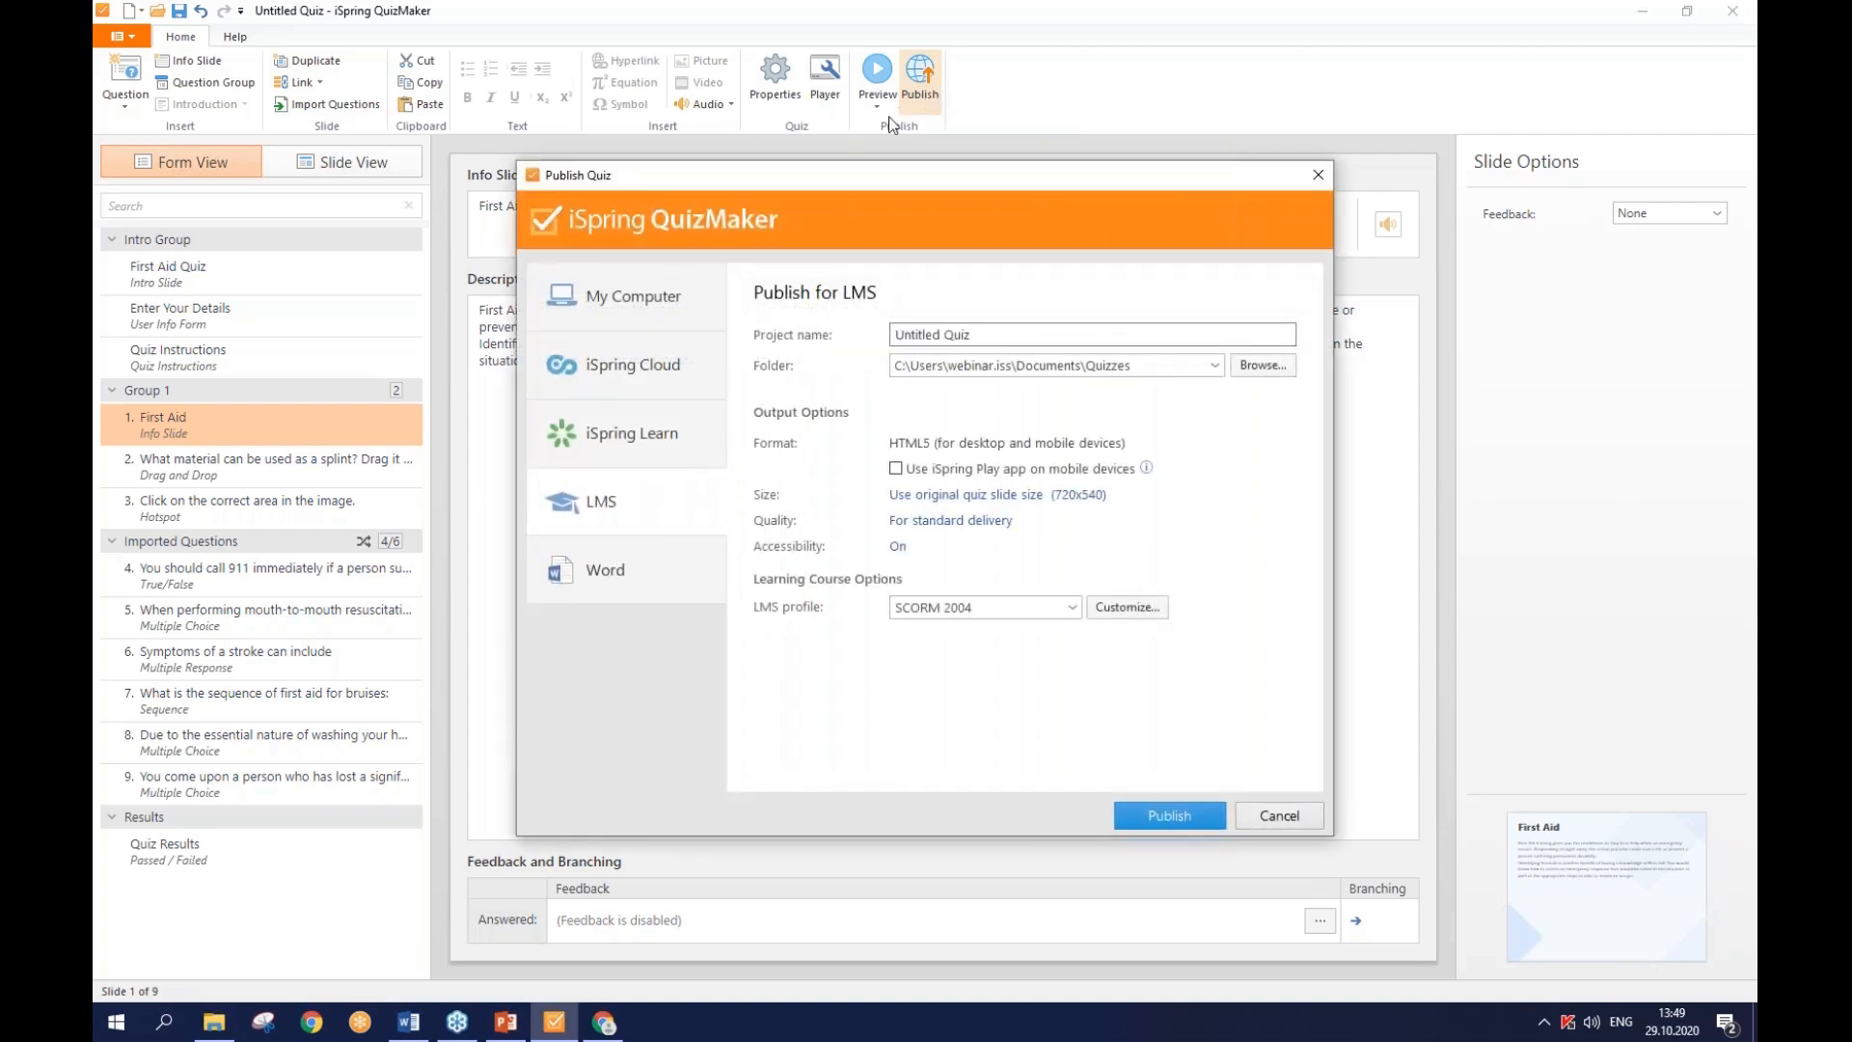
pyautogui.click(663, 575)
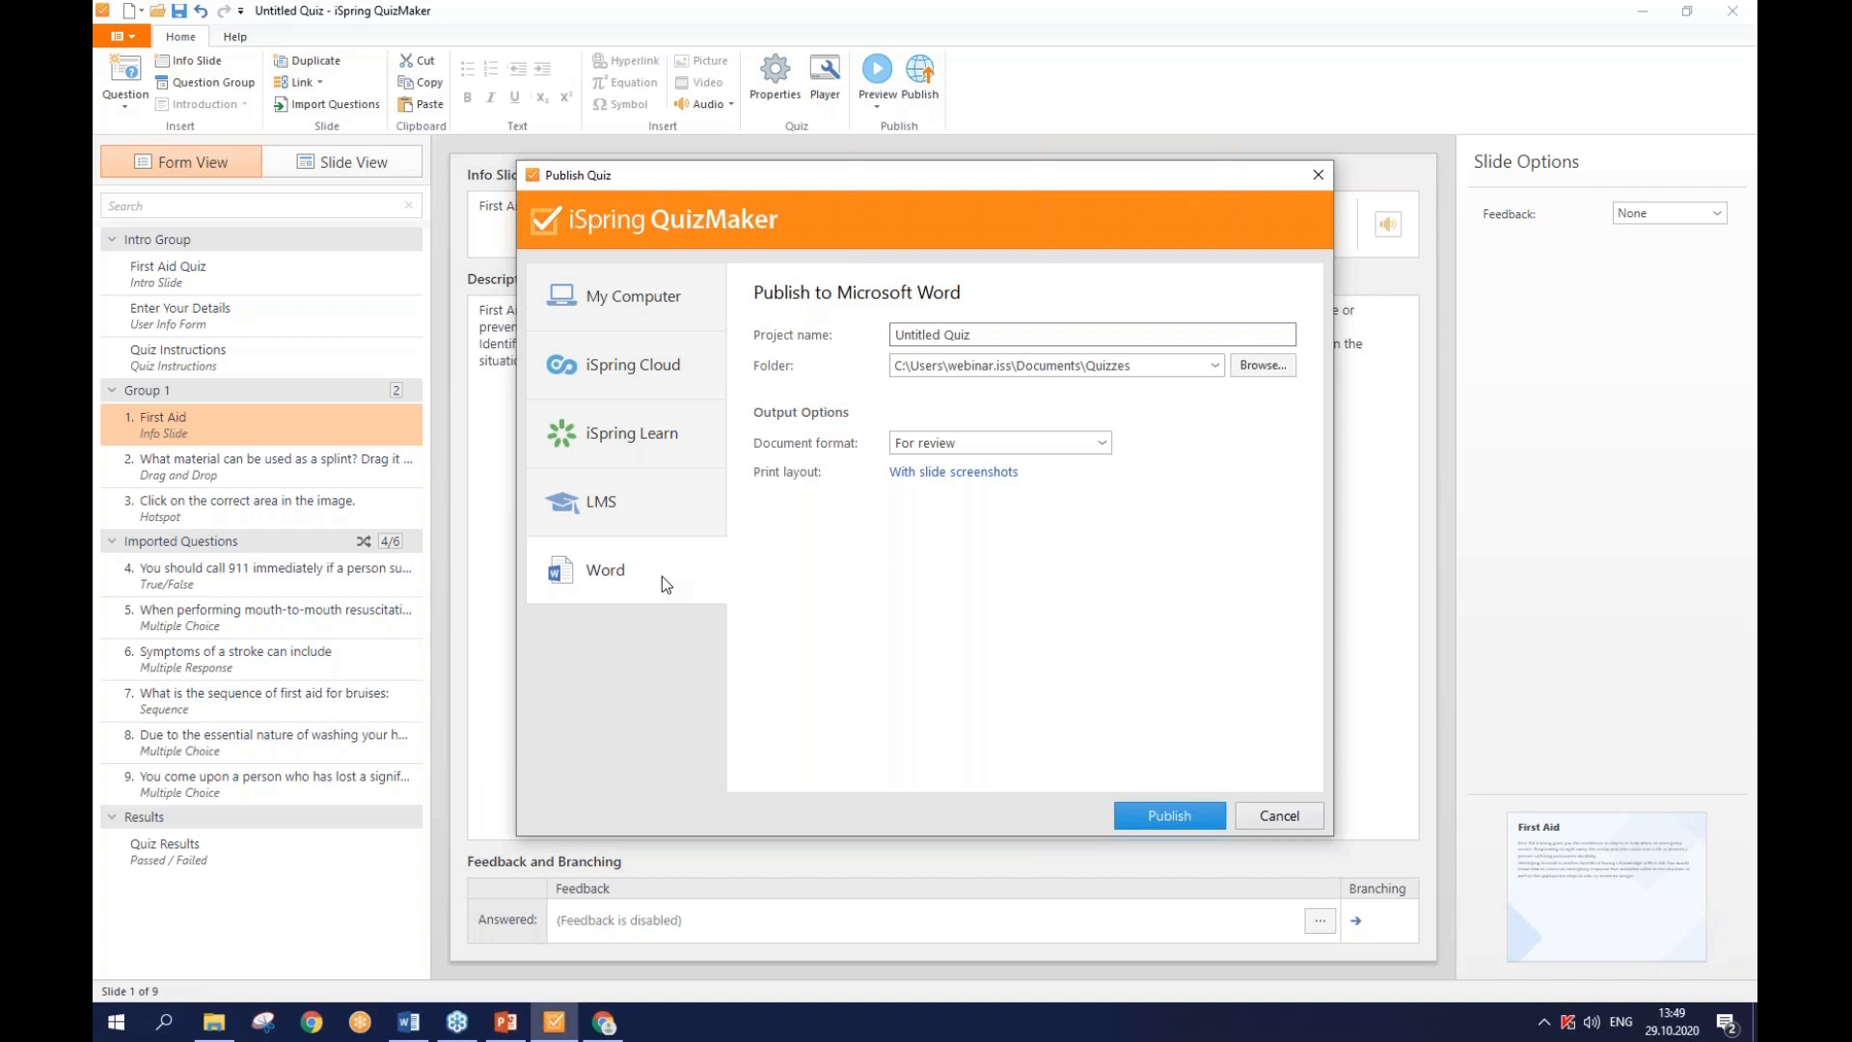
# - Set the Word document format to Paper-based test with 2 versions
pyautogui.click(945, 448)
pyautogui.click(946, 455)
pyautogui.click(949, 450)
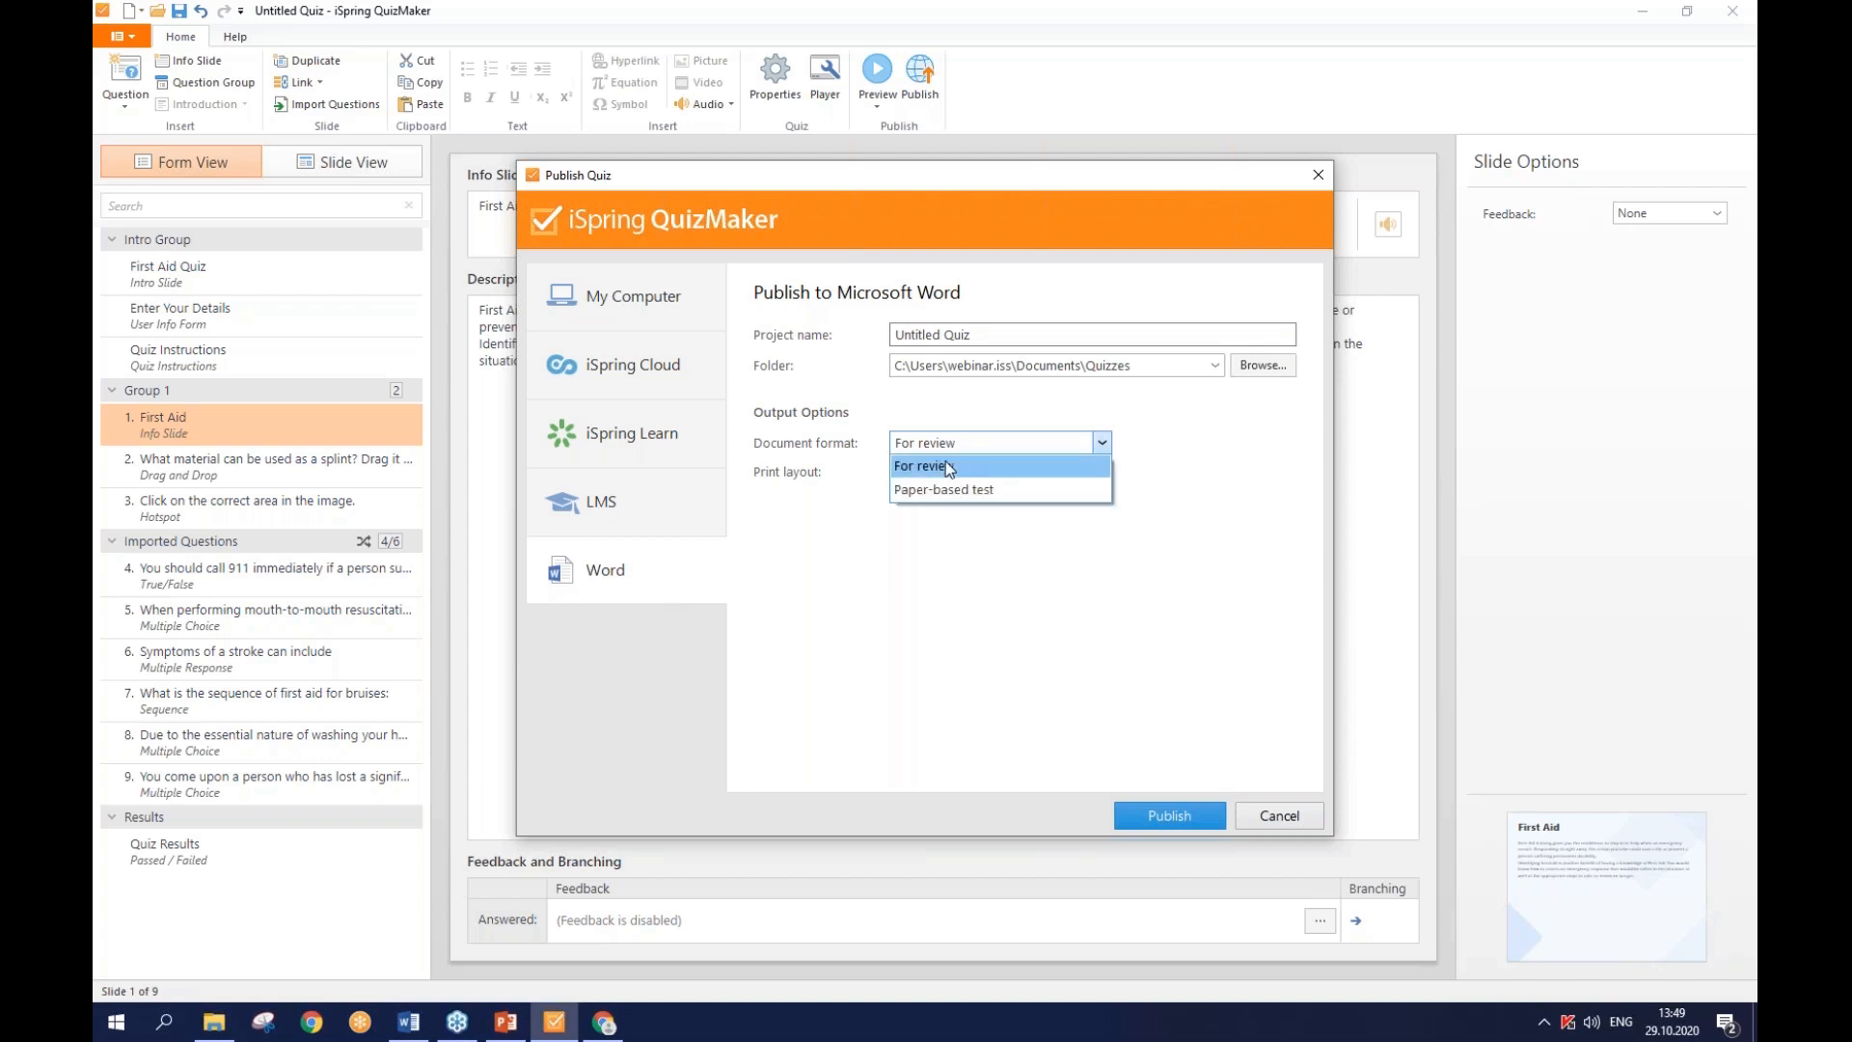
pyautogui.click(951, 488)
pyautogui.moveTo(959, 490)
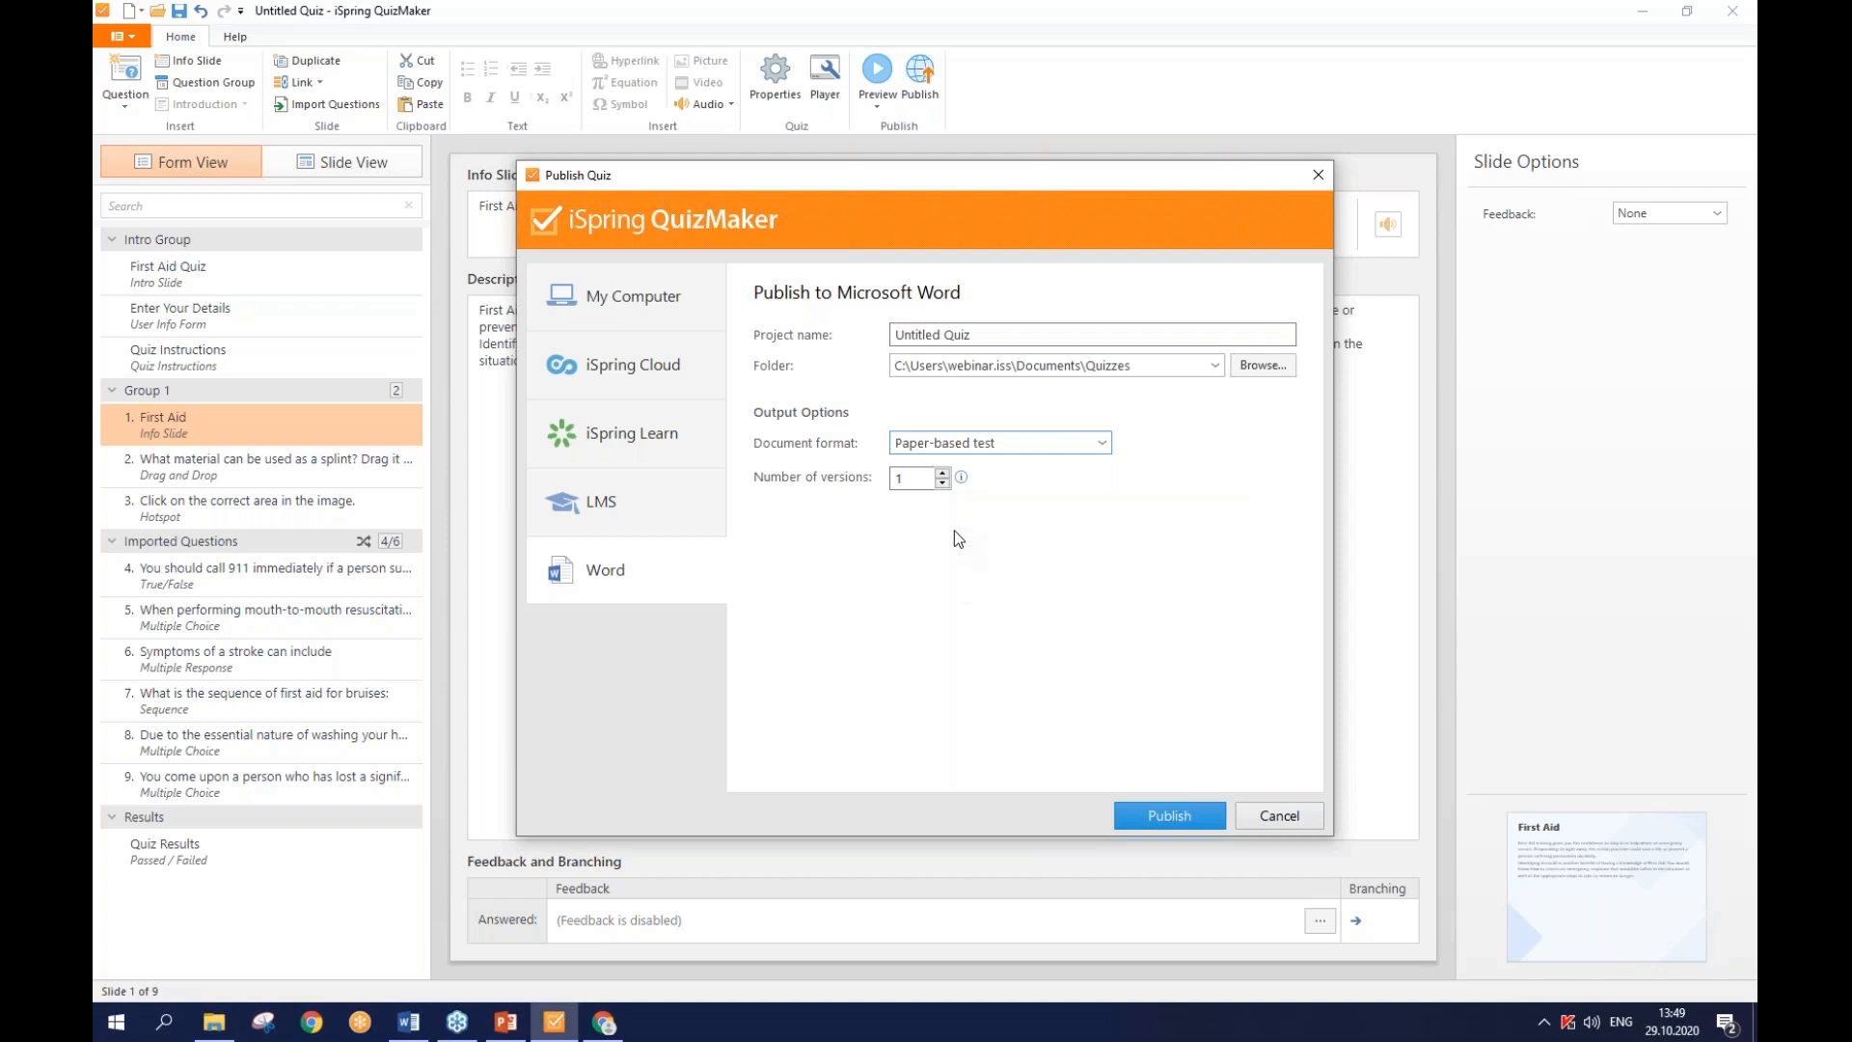
pyautogui.click(943, 473)
pyautogui.press('BackSpace')
# - Maximize Untitled Quiz.docx, scroll through all 11 pages to the result slides, then close it
pyautogui.click(214, 1022)
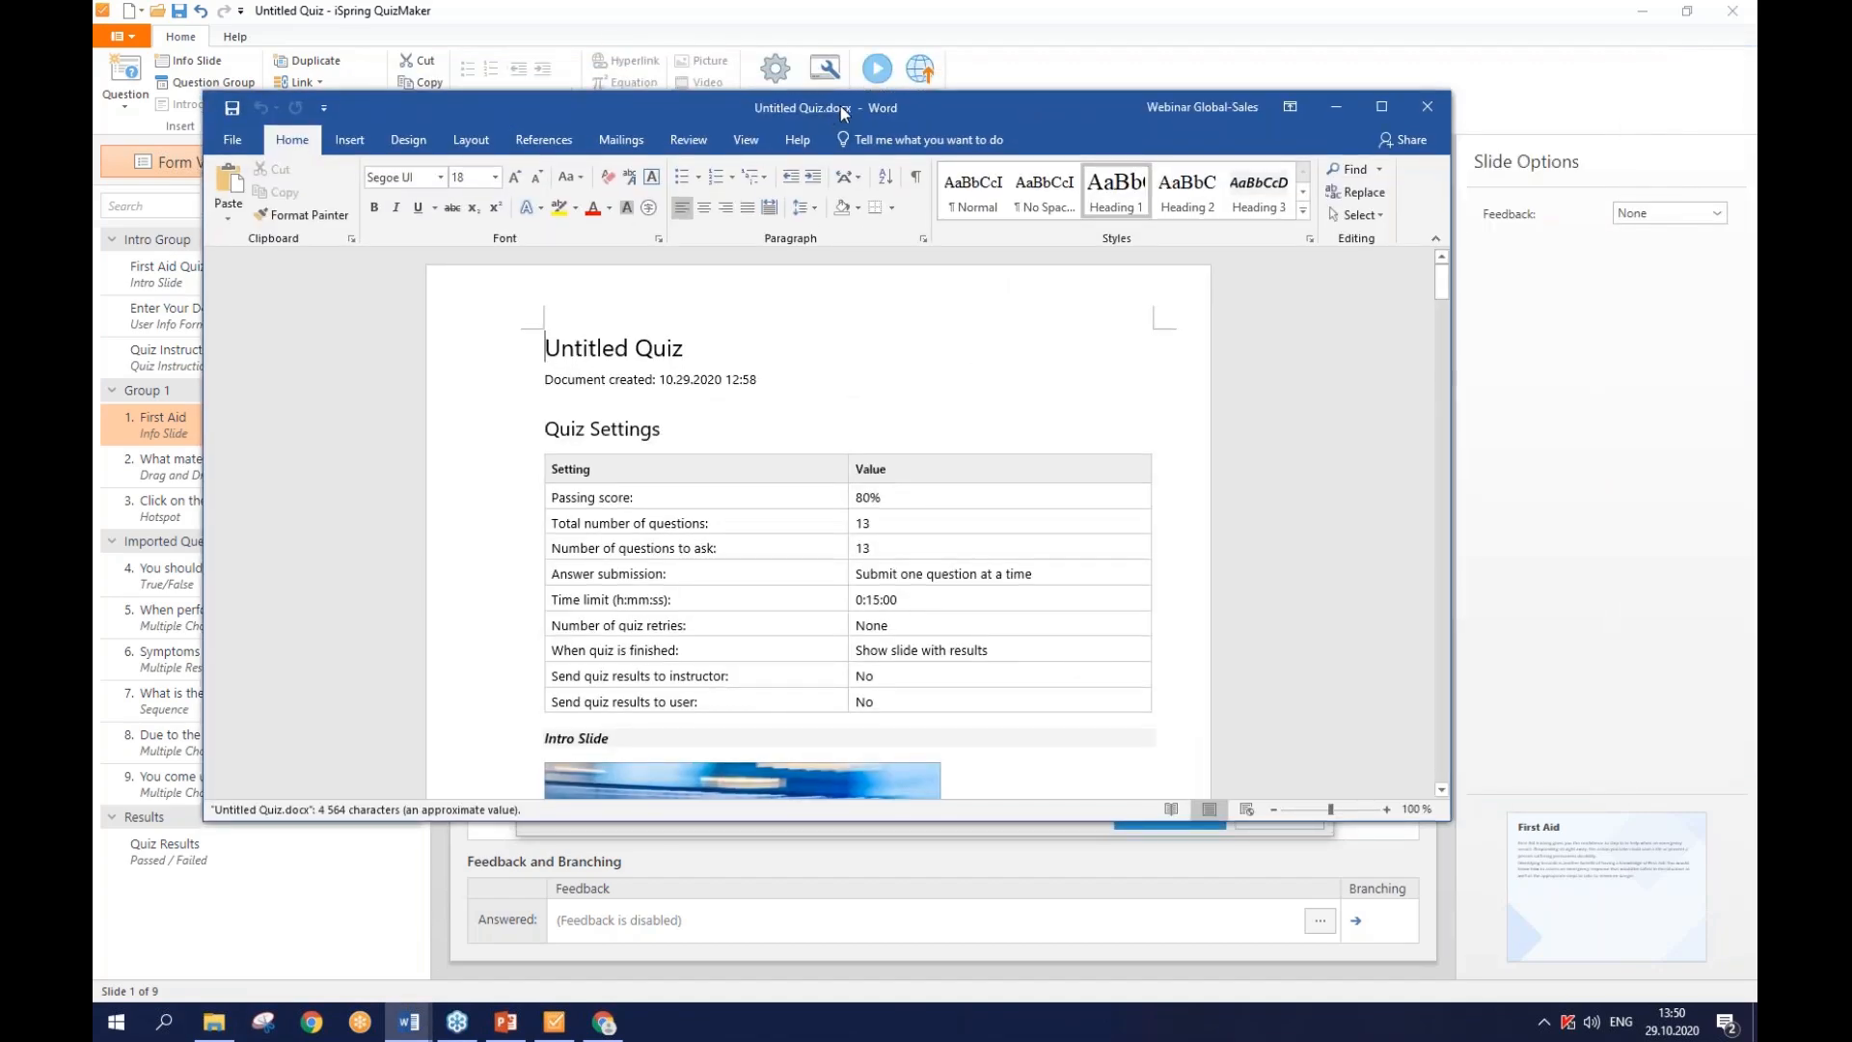
pyautogui.doubleClick(840, 104)
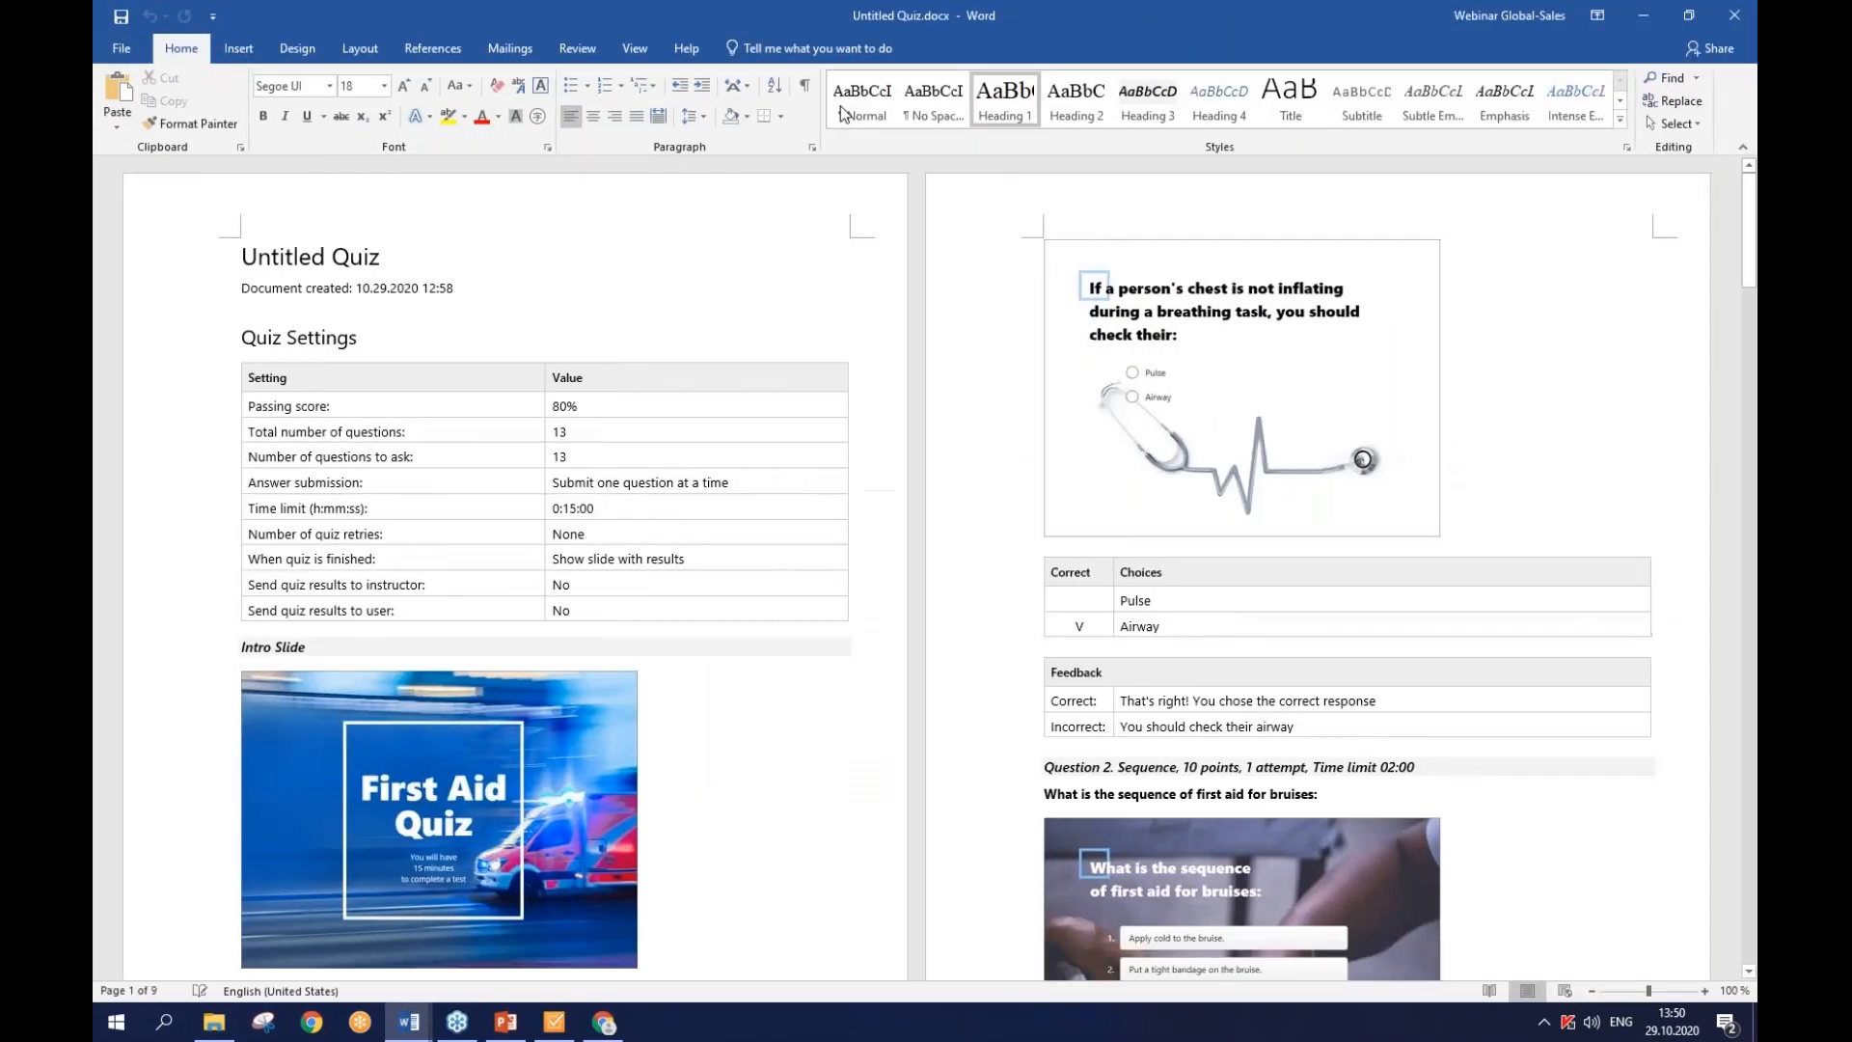
pyautogui.scroll(-10, 933, 364)
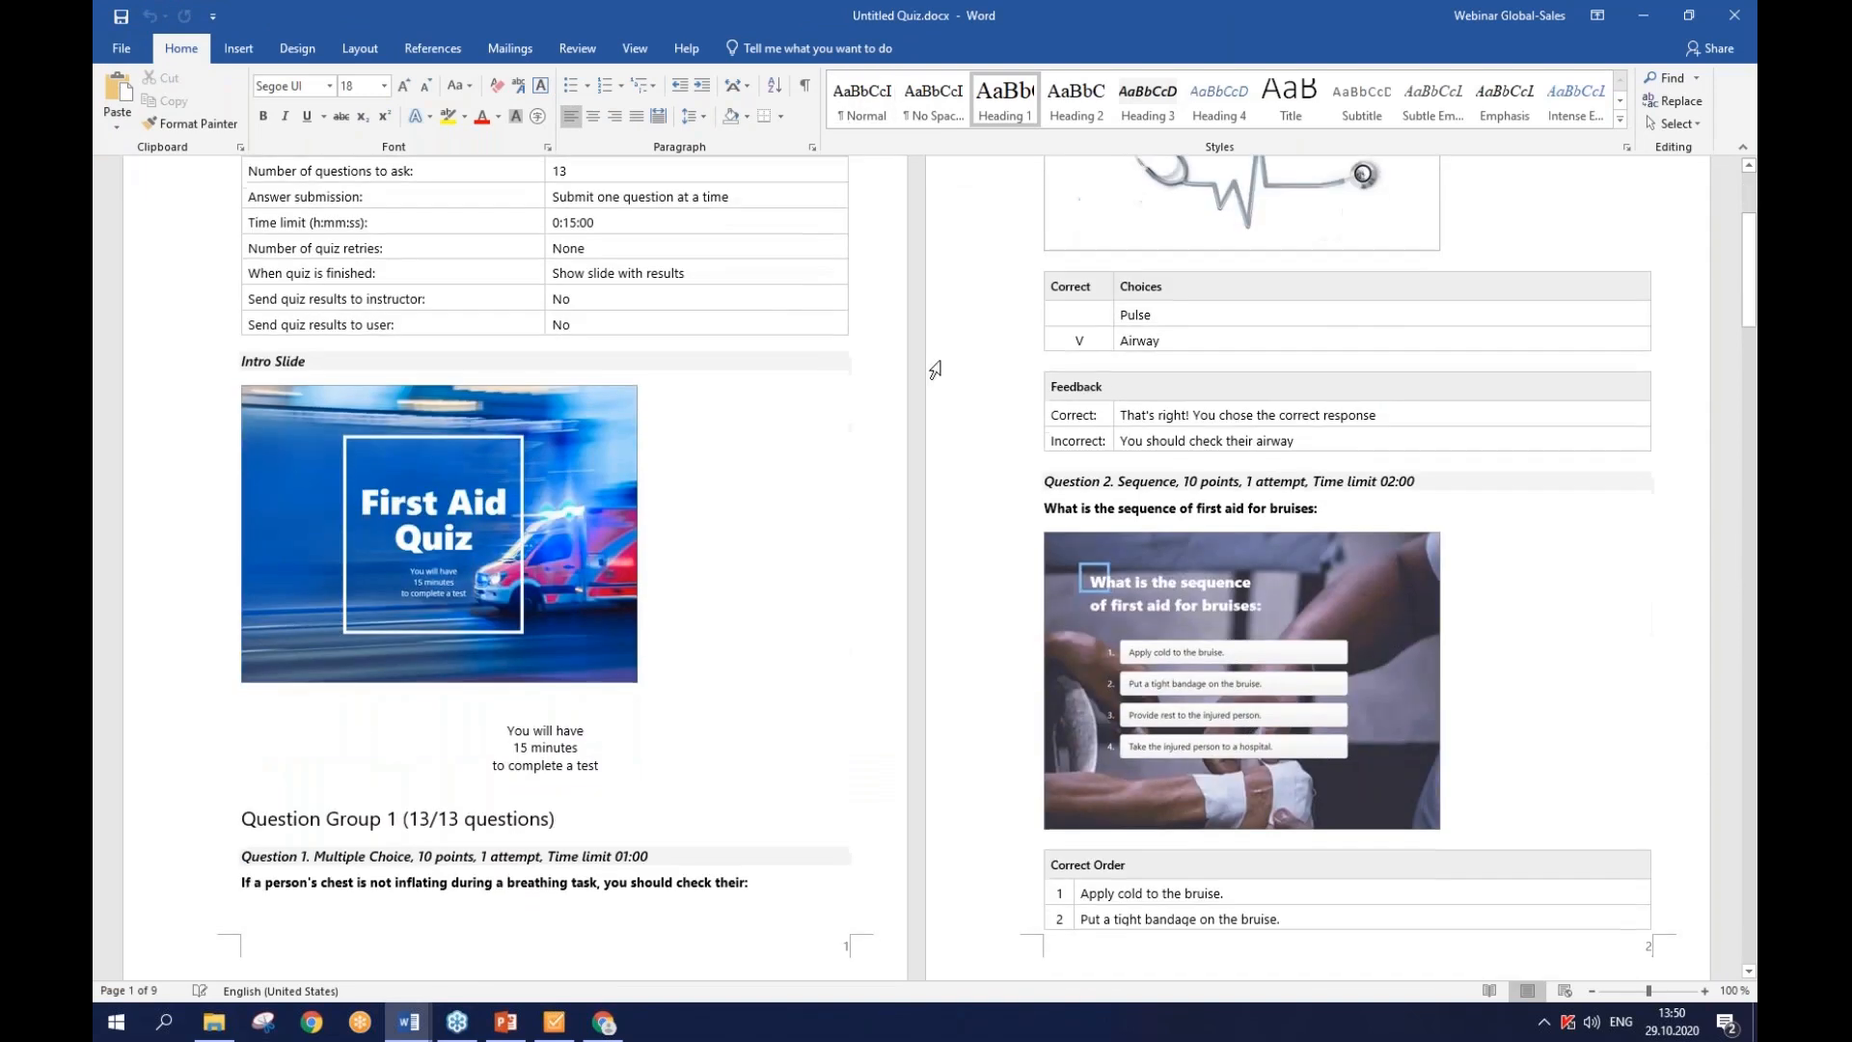
pyautogui.scroll(-5, 941, 567)
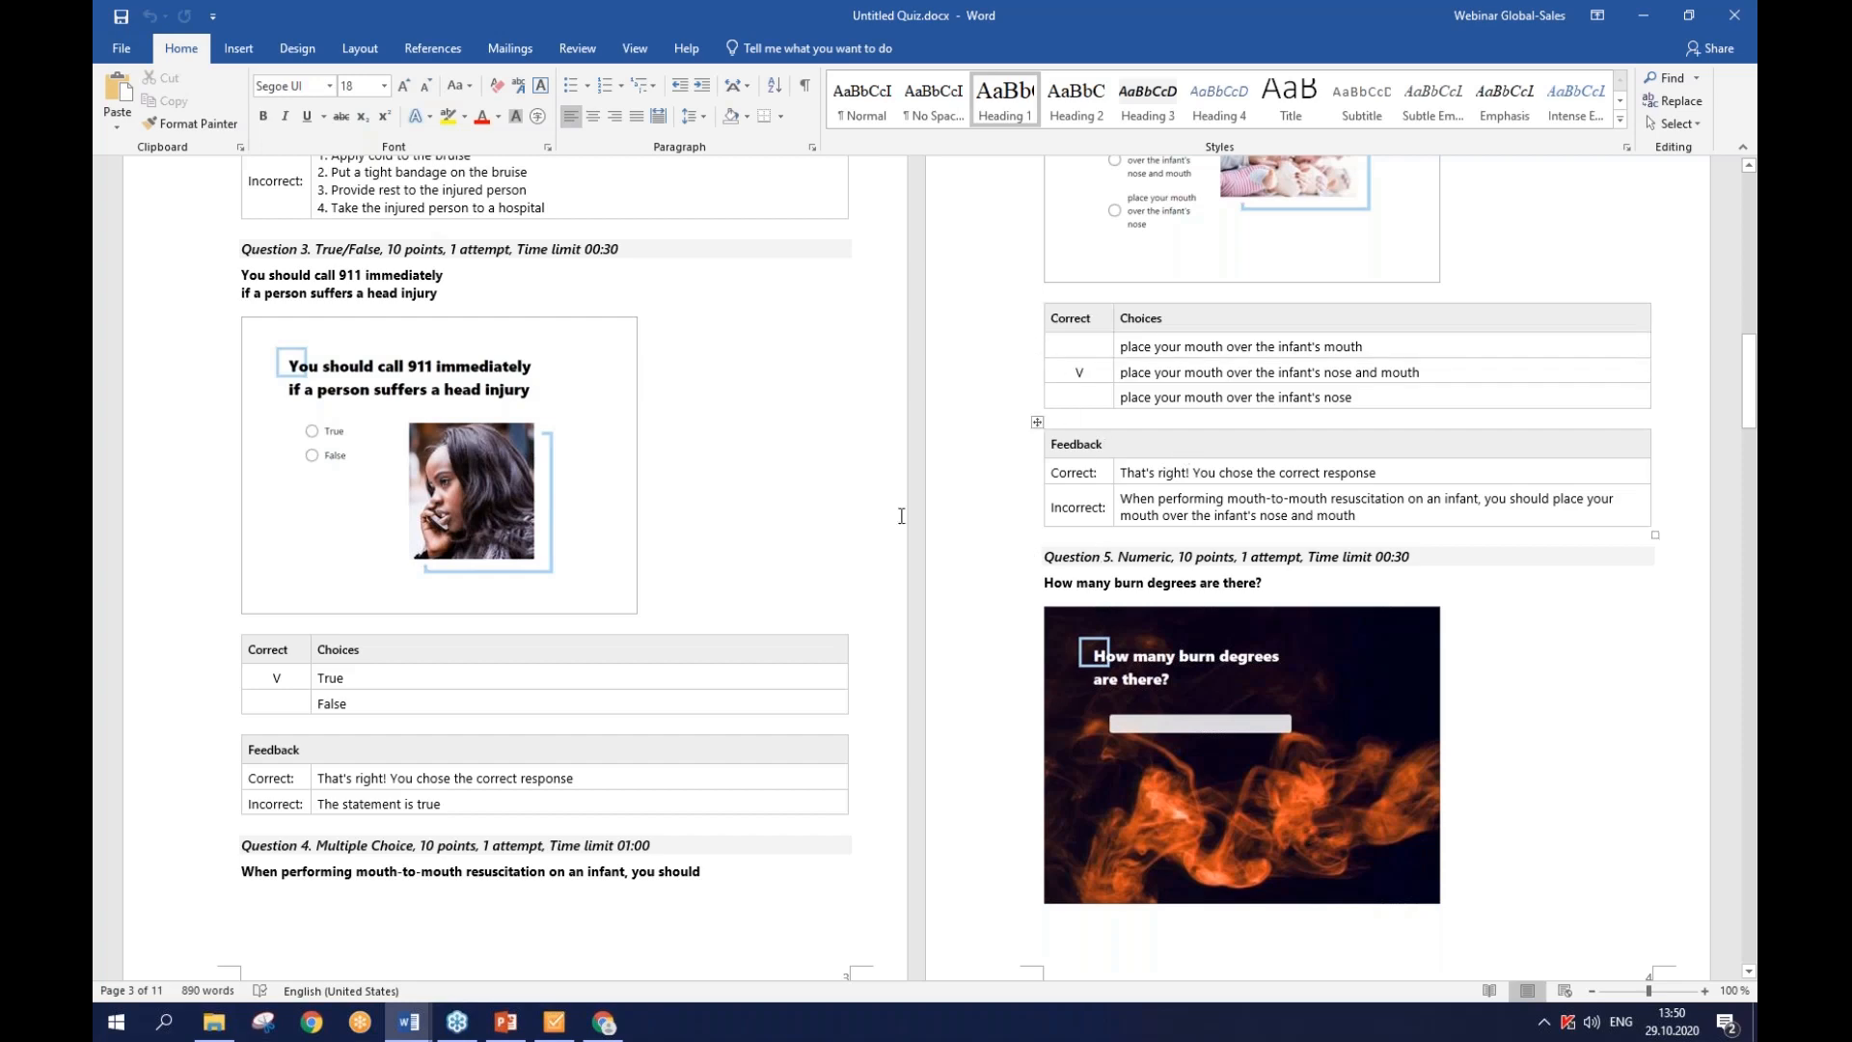
pyautogui.scroll(-12, 901, 516)
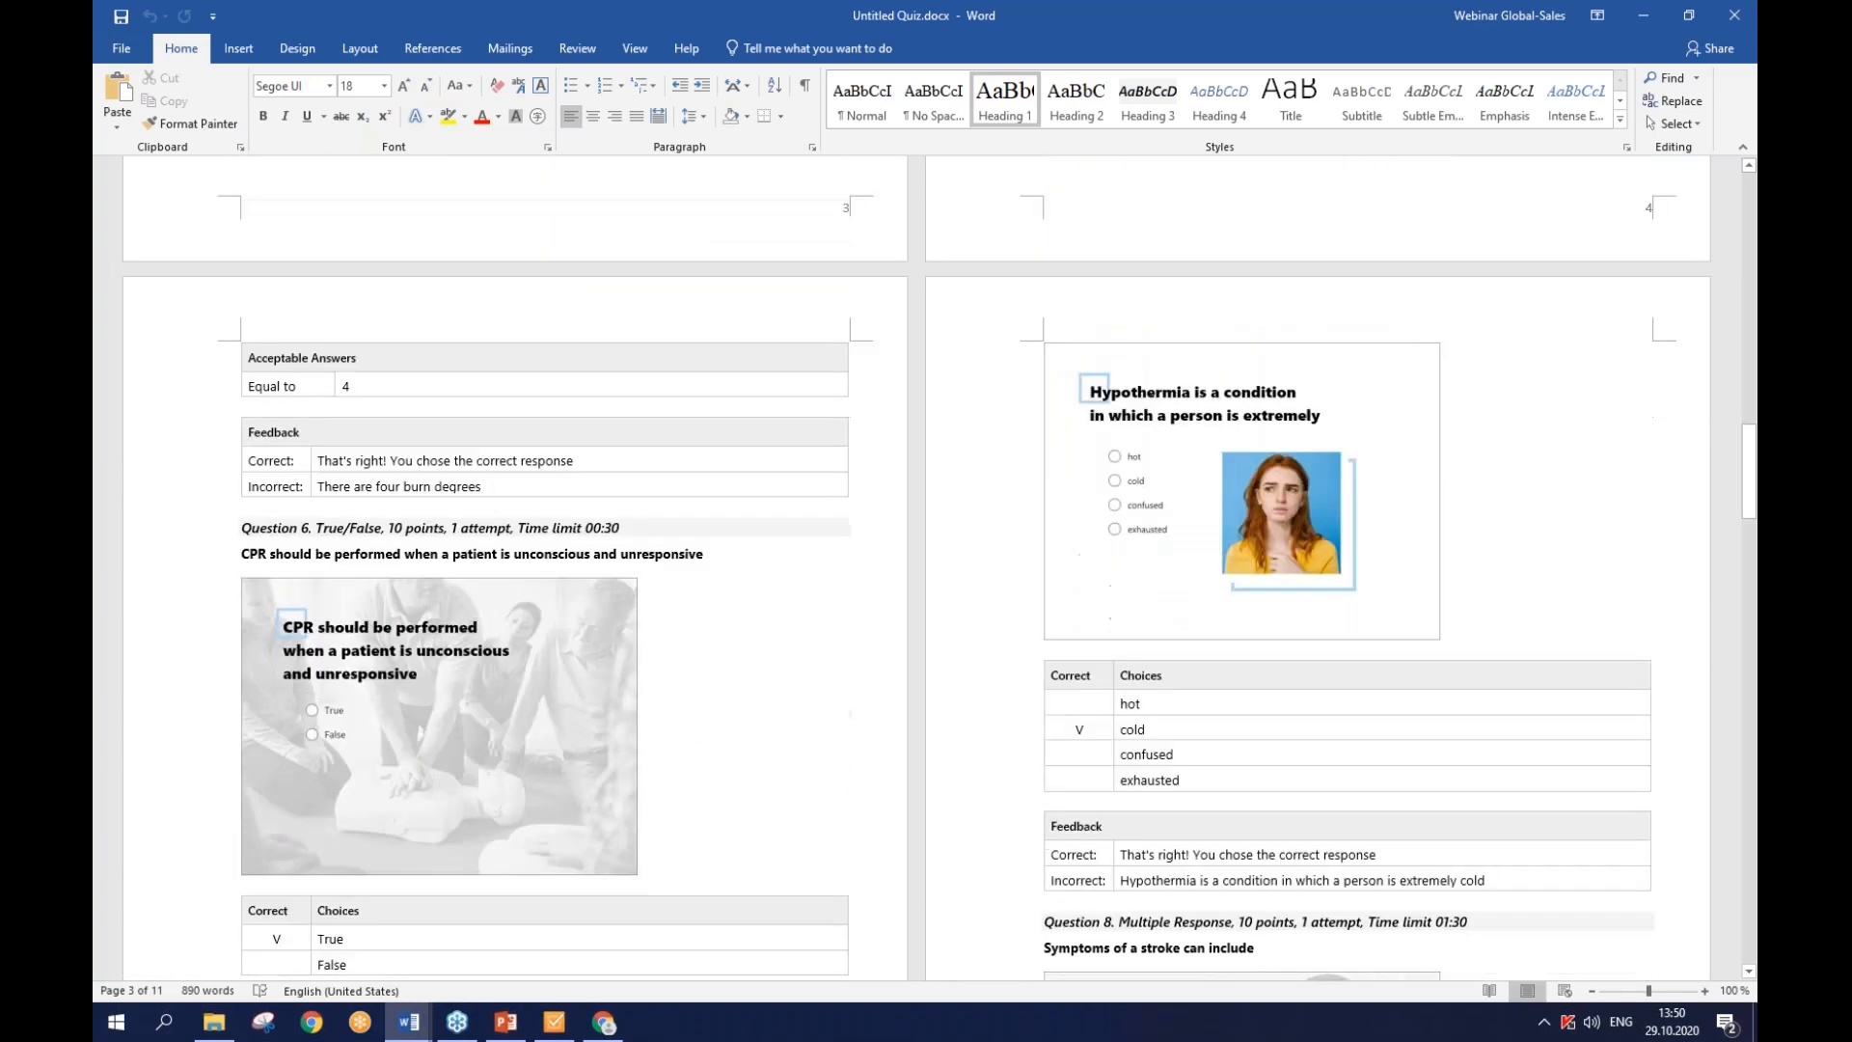
pyautogui.scroll(-15, 901, 567)
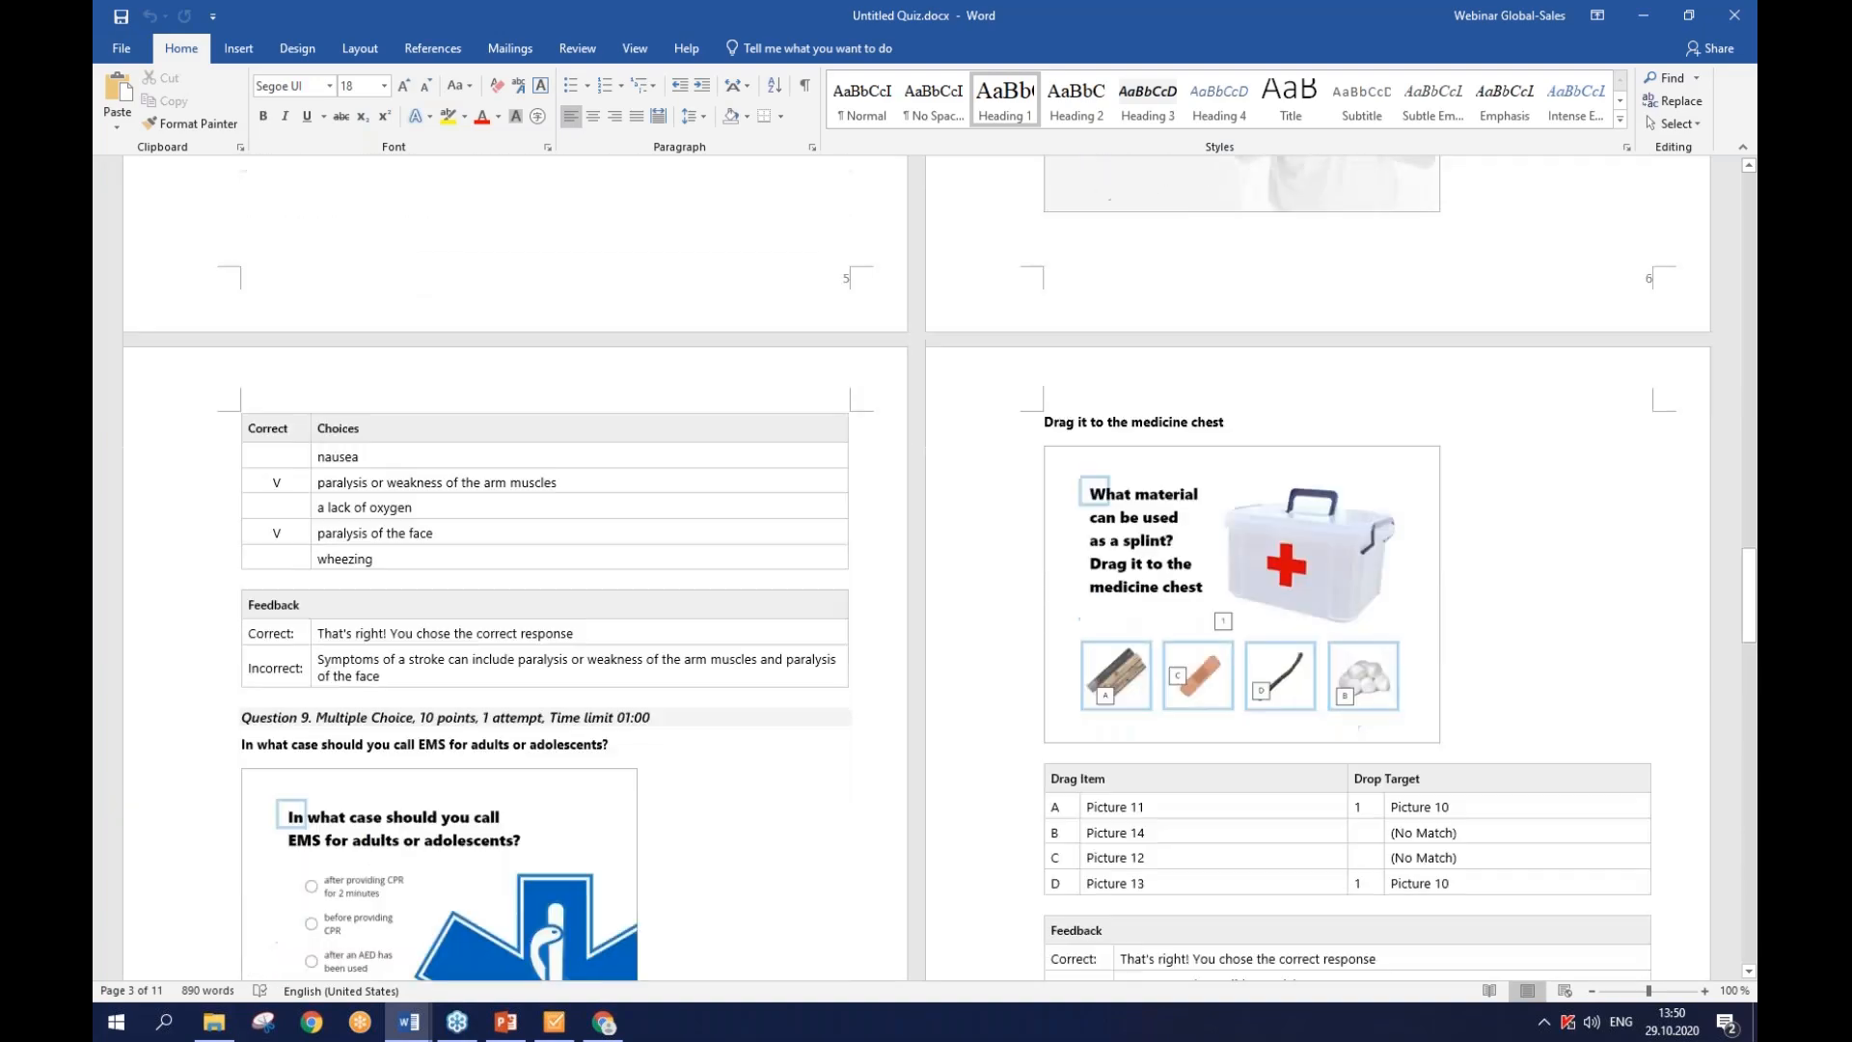
pyautogui.scroll(-12, 901, 567)
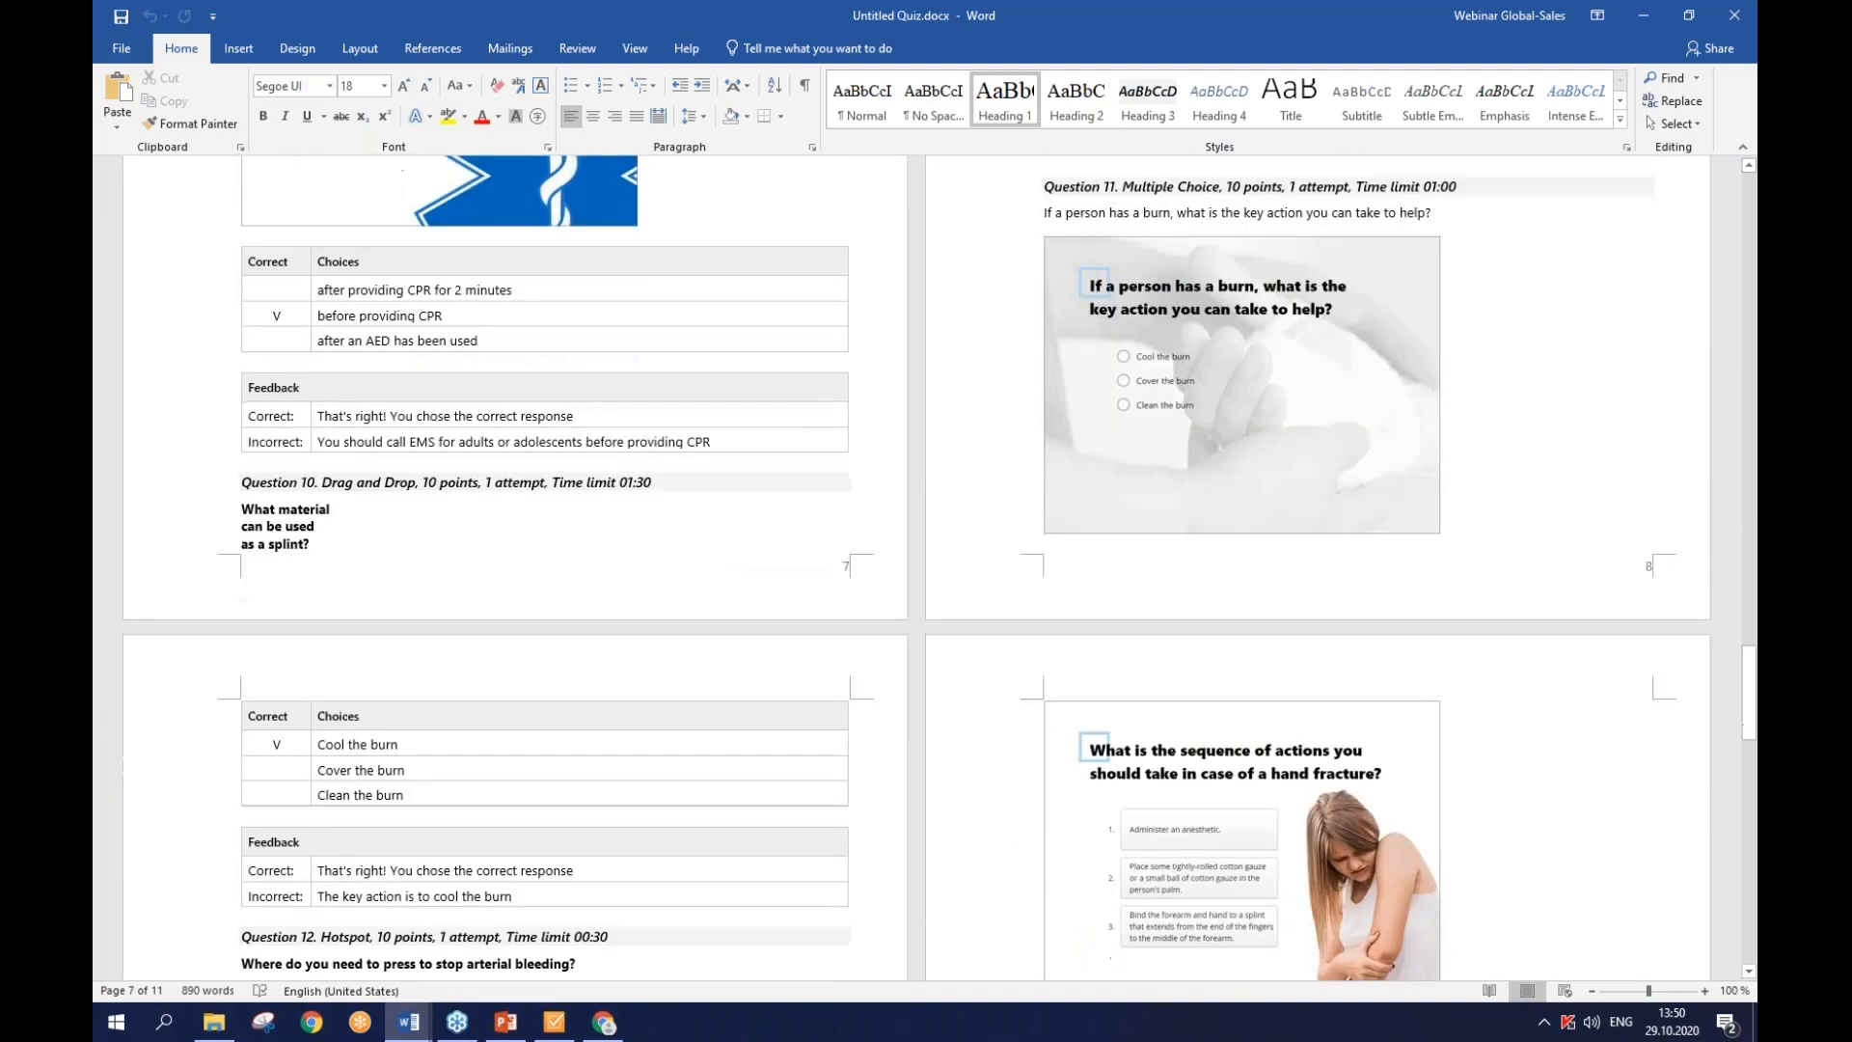
pyautogui.scroll(-15, 920, 497)
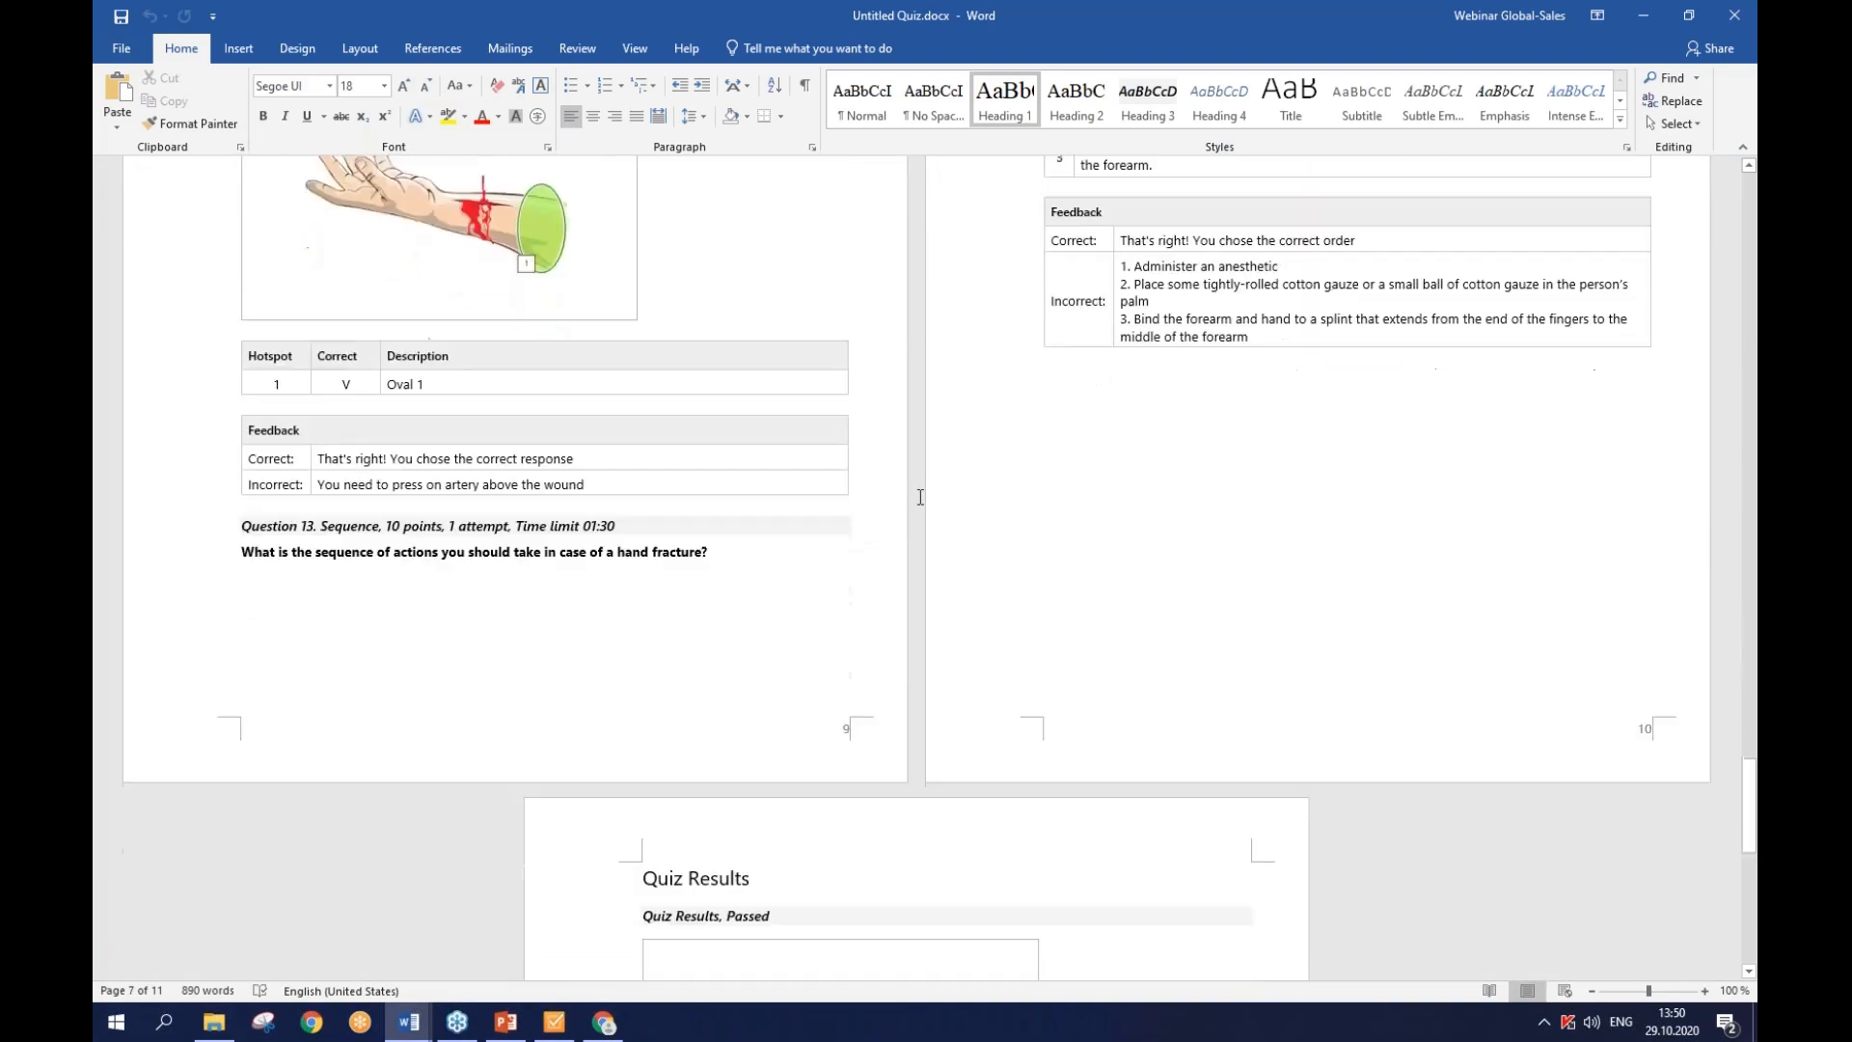
pyautogui.scroll(-13, 920, 496)
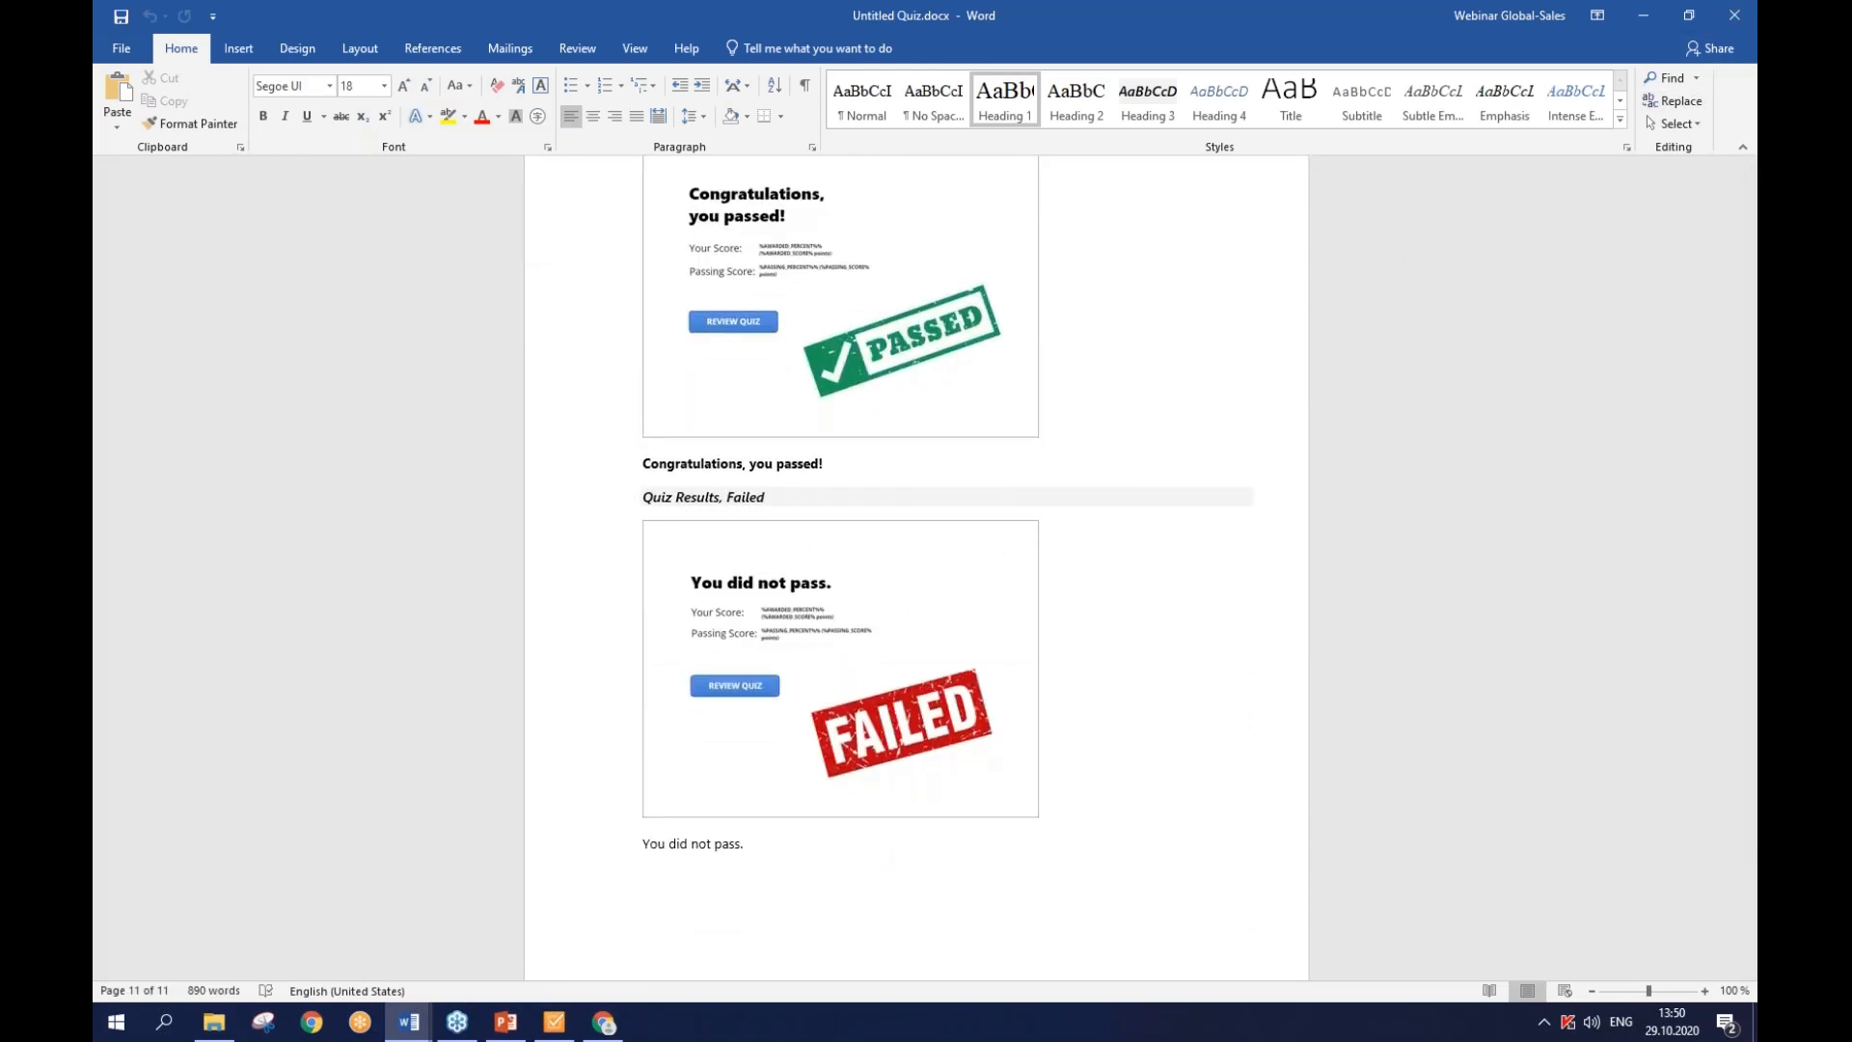
pyautogui.click(1734, 16)
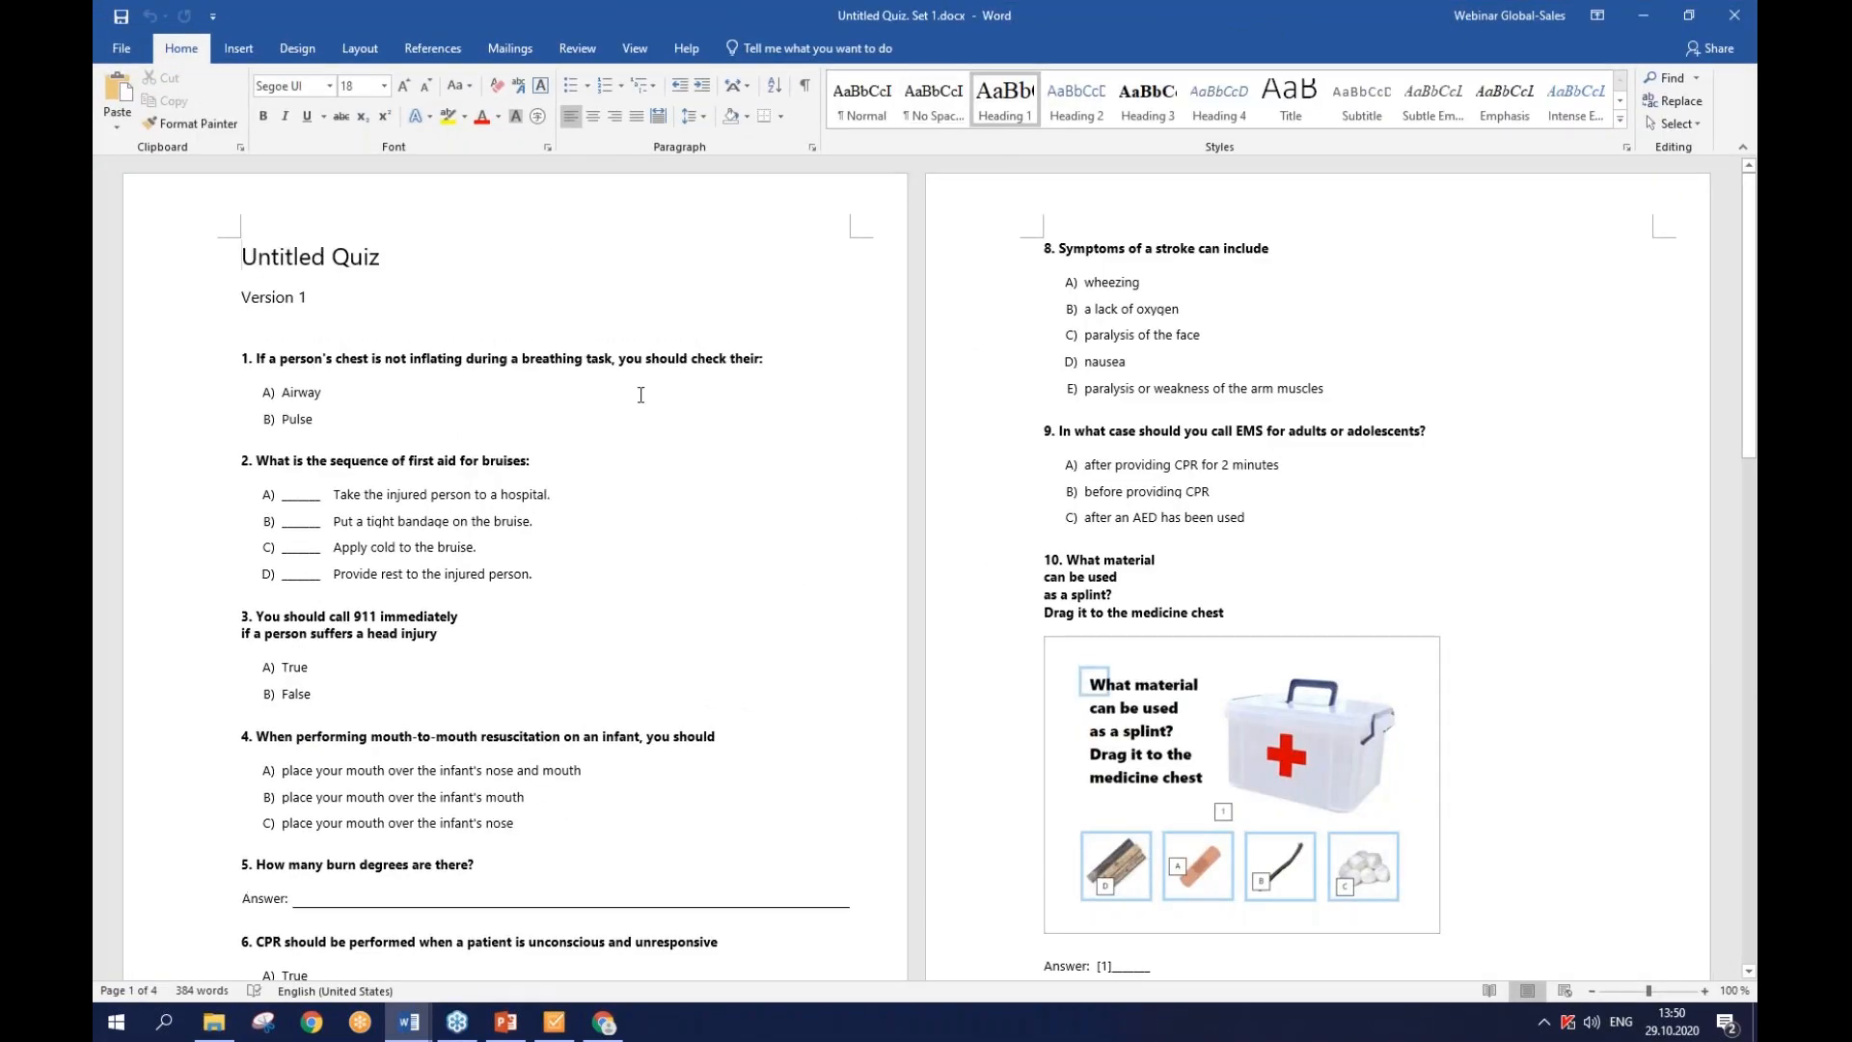
# - Scroll Untitled Quiz. Set 1.docx down to the Answer Keys table and back to the top
pyautogui.scroll(-3, 430, 415)
pyautogui.scroll(-10, 926, 569)
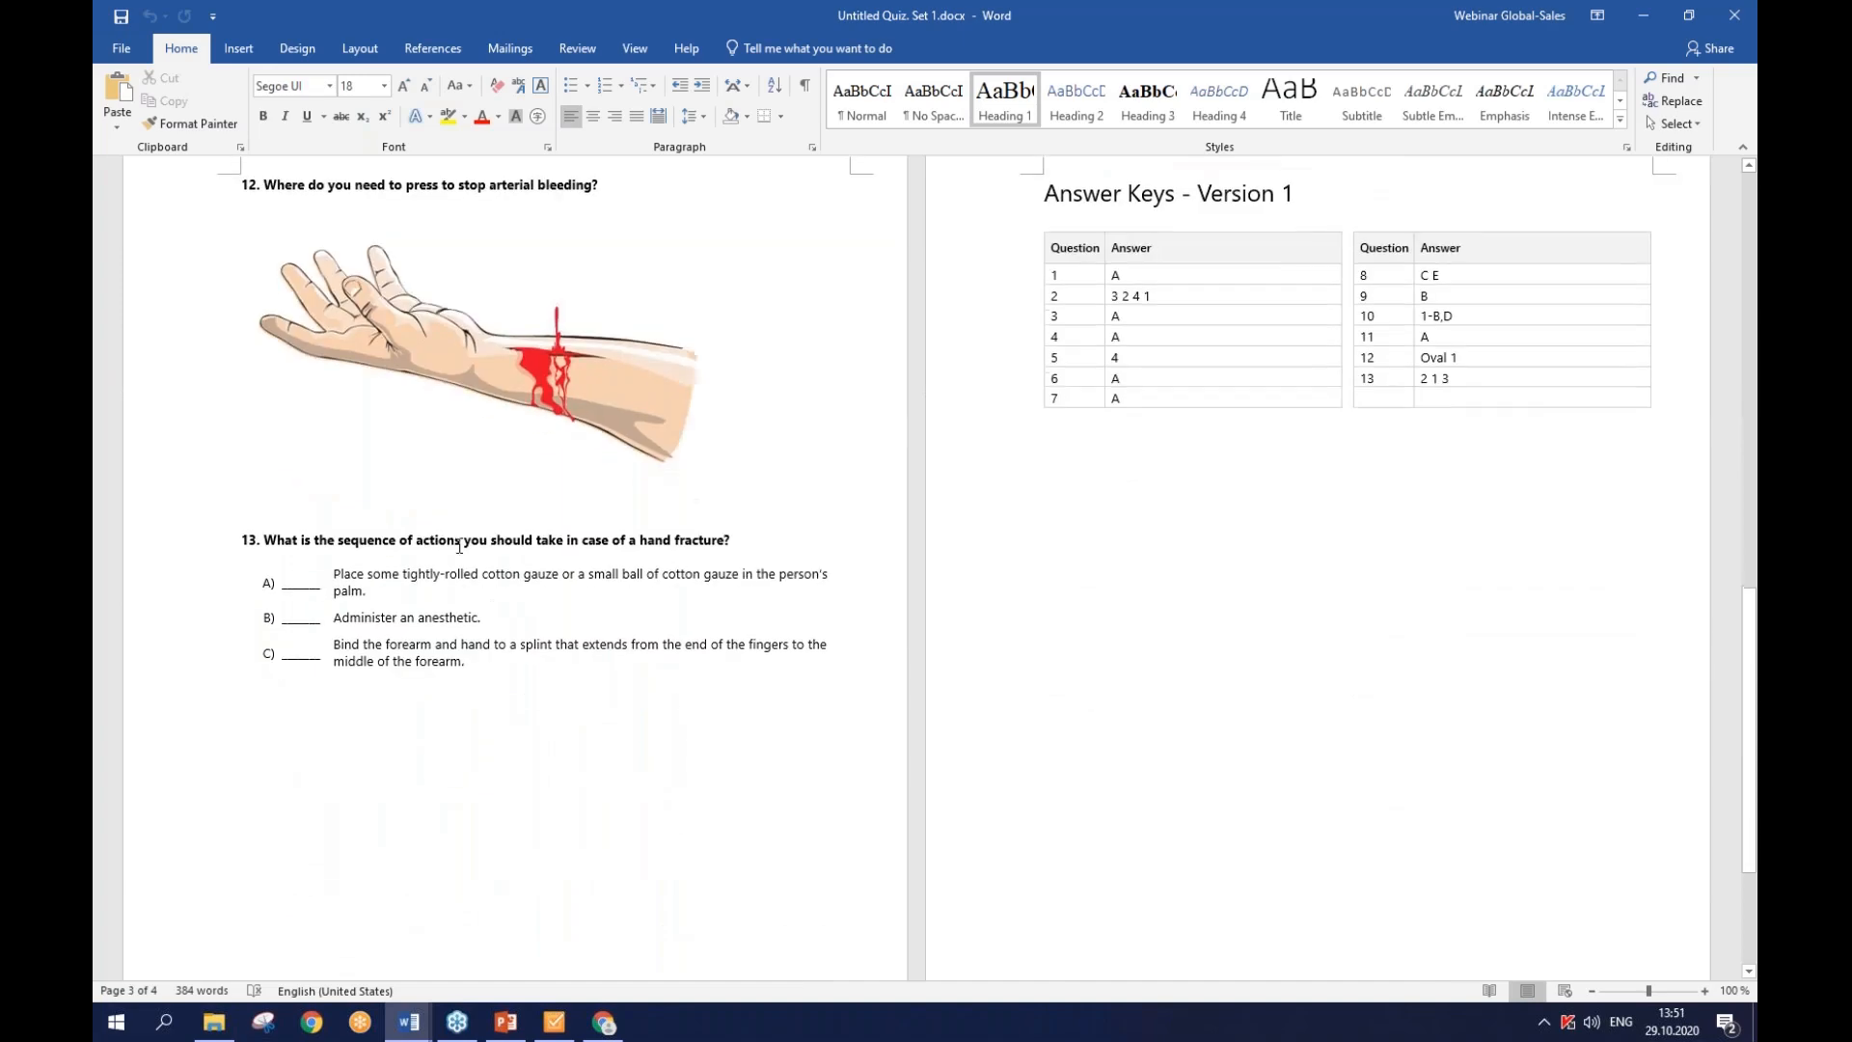
pyautogui.scroll(6, 234, 545)
pyautogui.scroll(9, 926, 569)
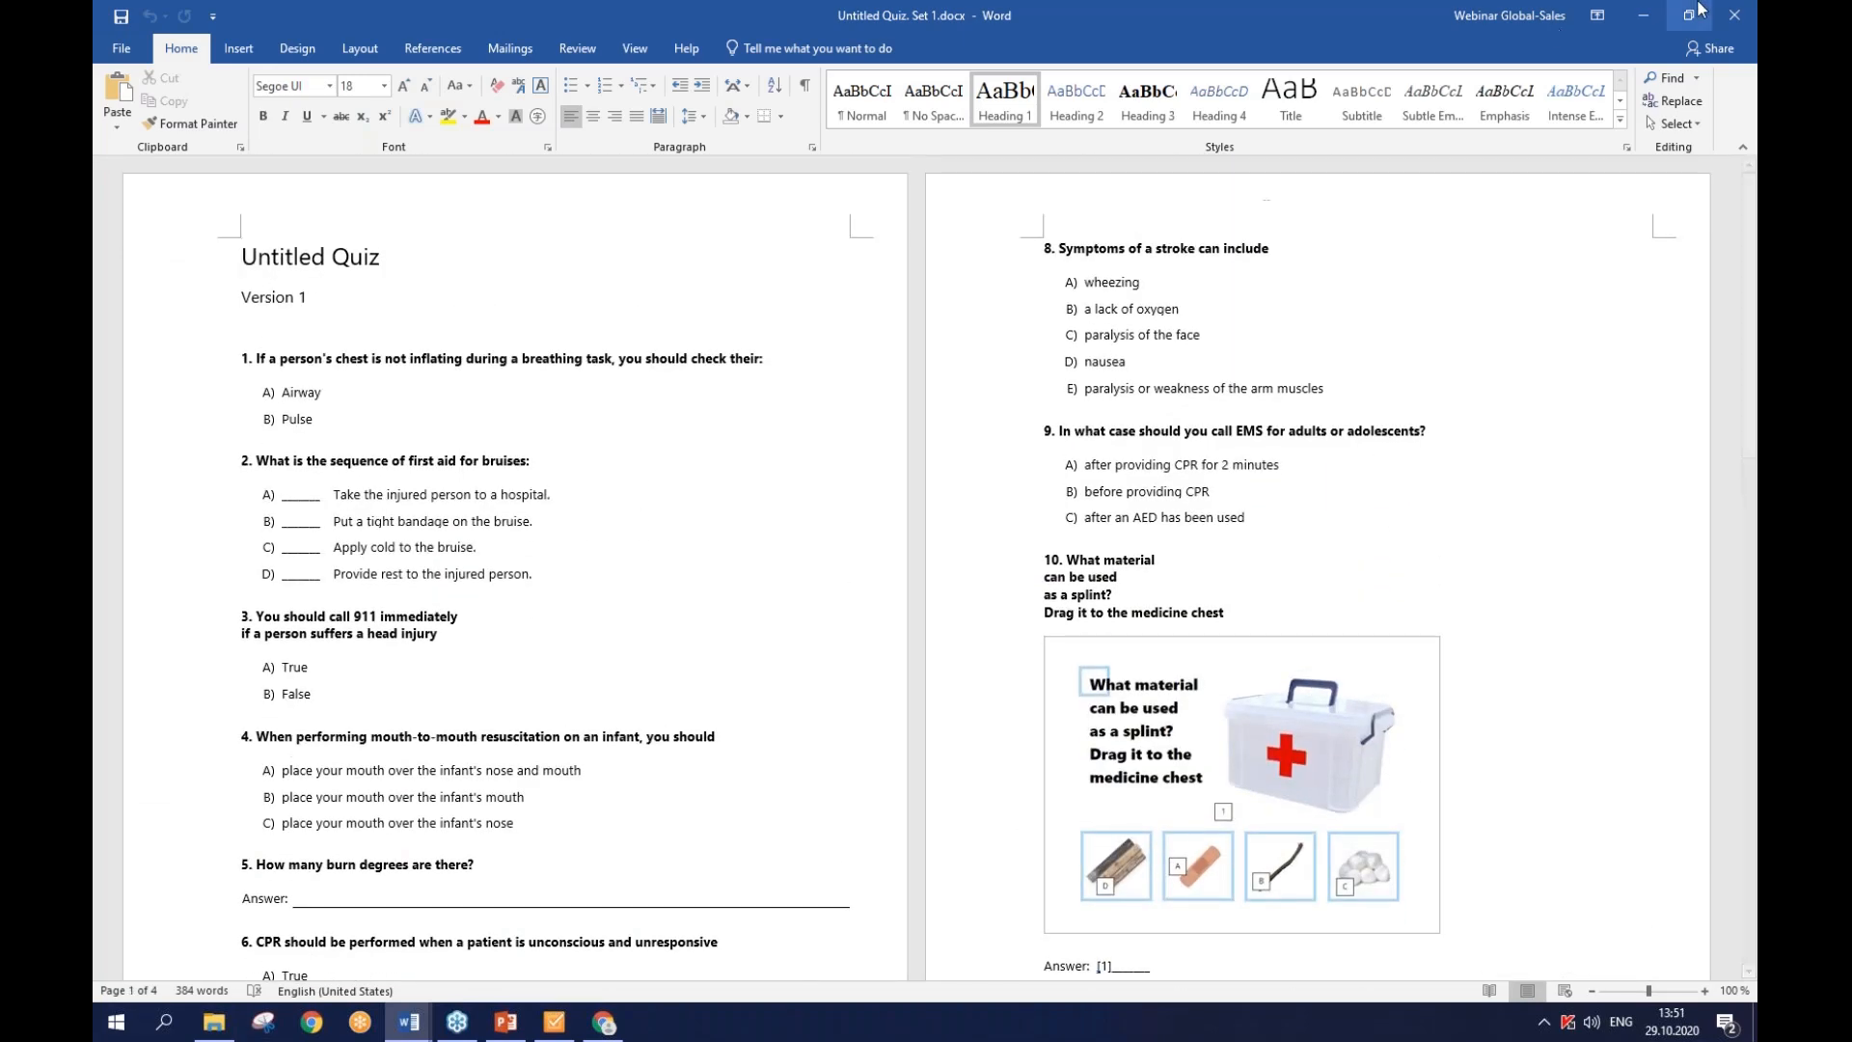
# - Close the Word test document and bring the browser quiz preview forward
pyautogui.click(1737, 16)
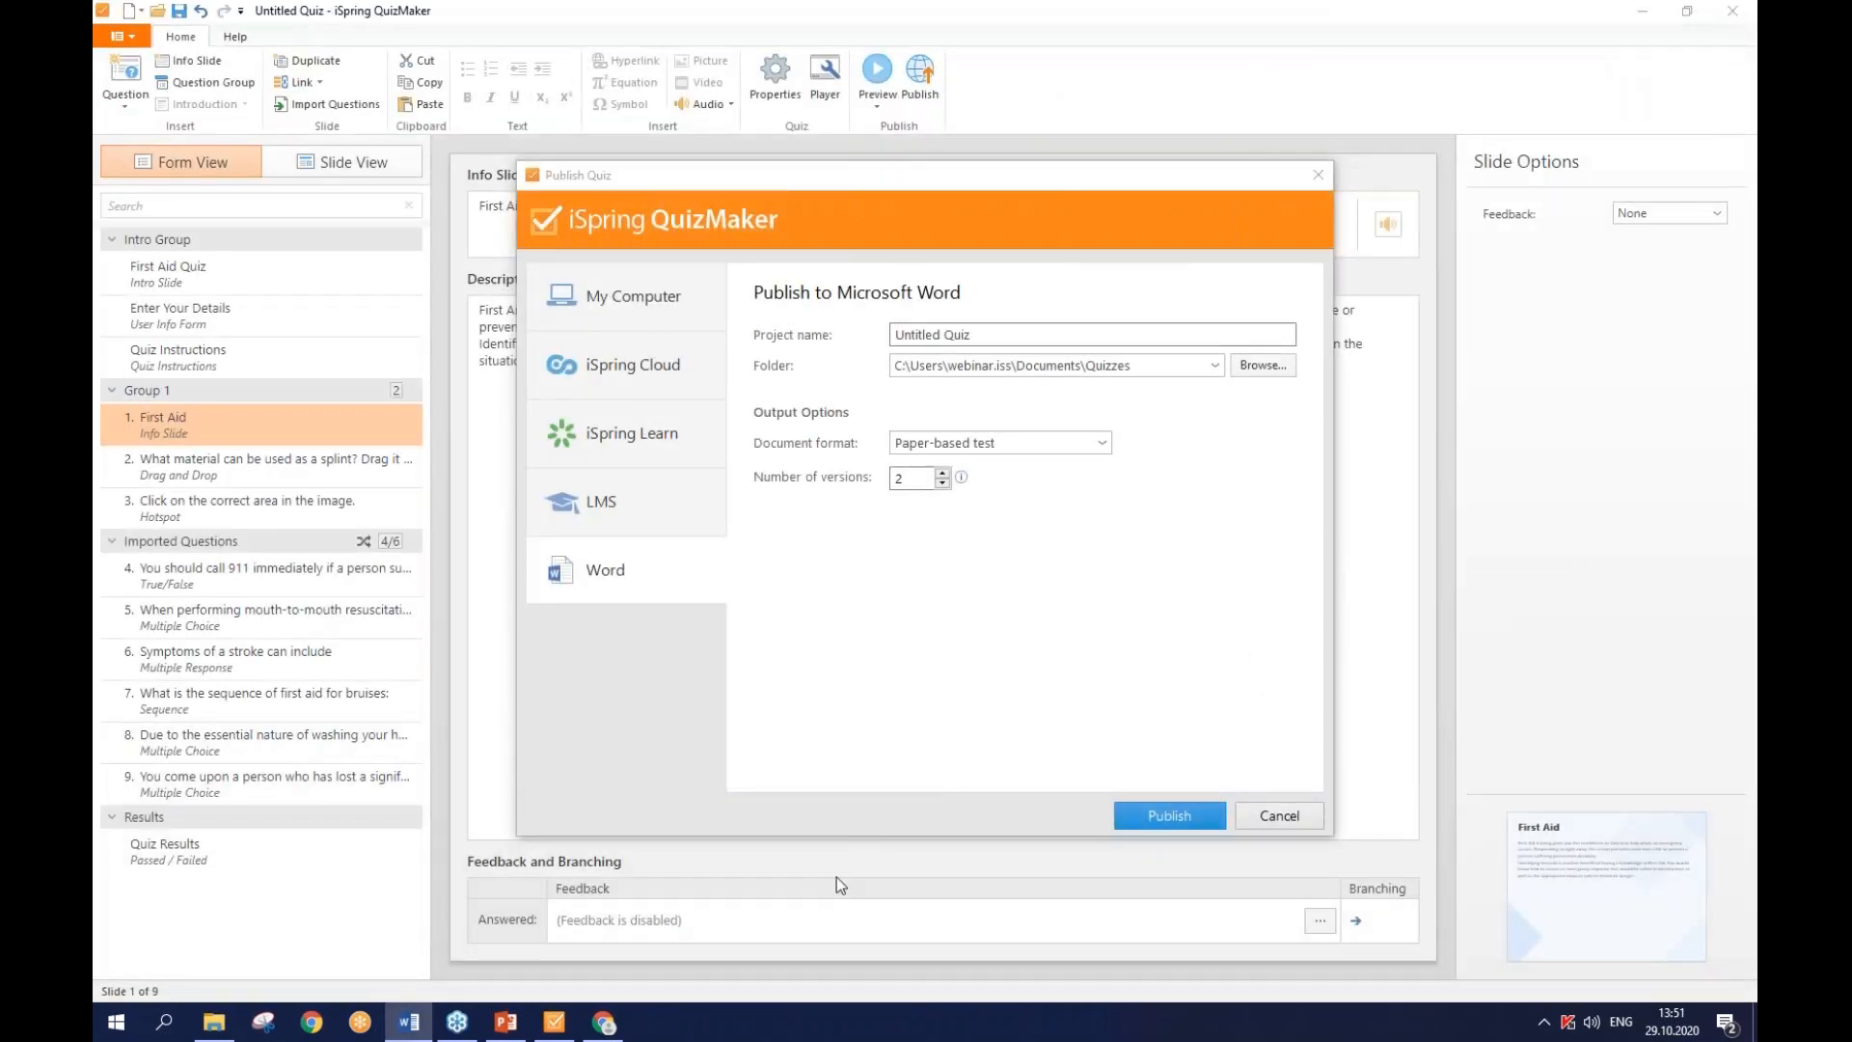
pyautogui.click(608, 1026)
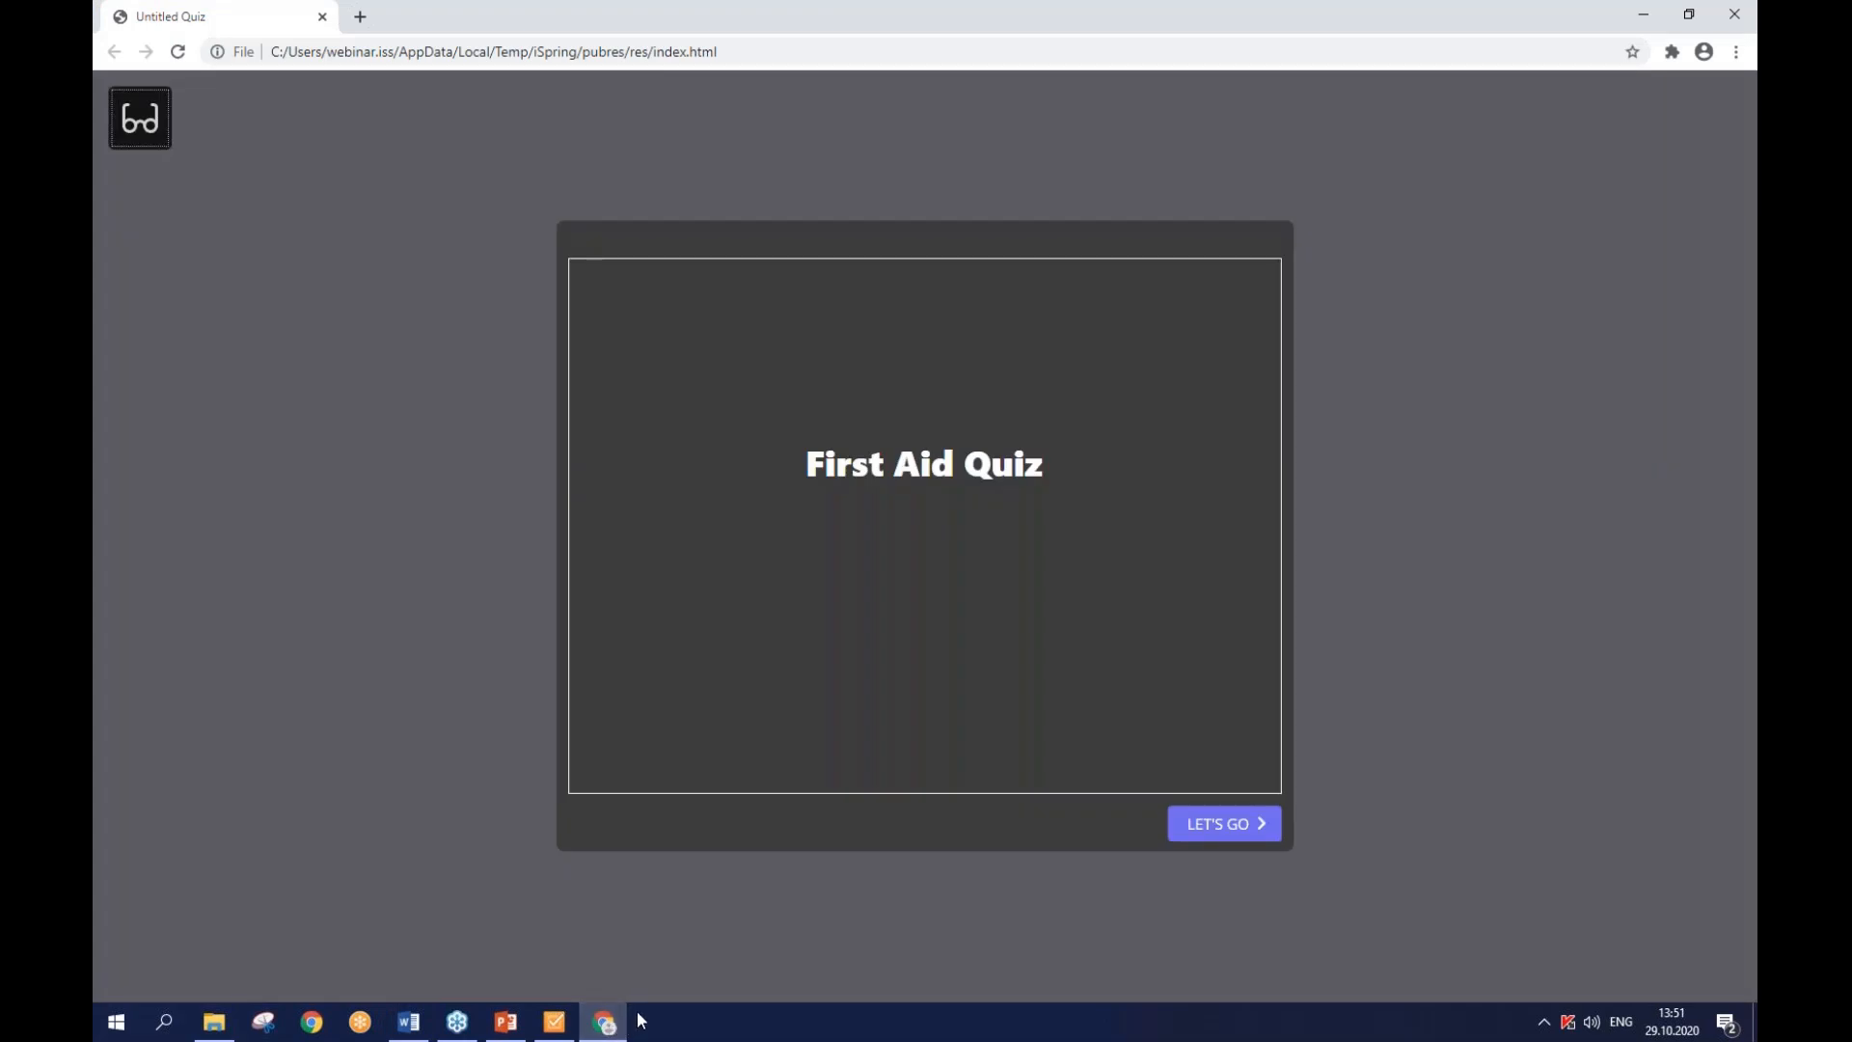
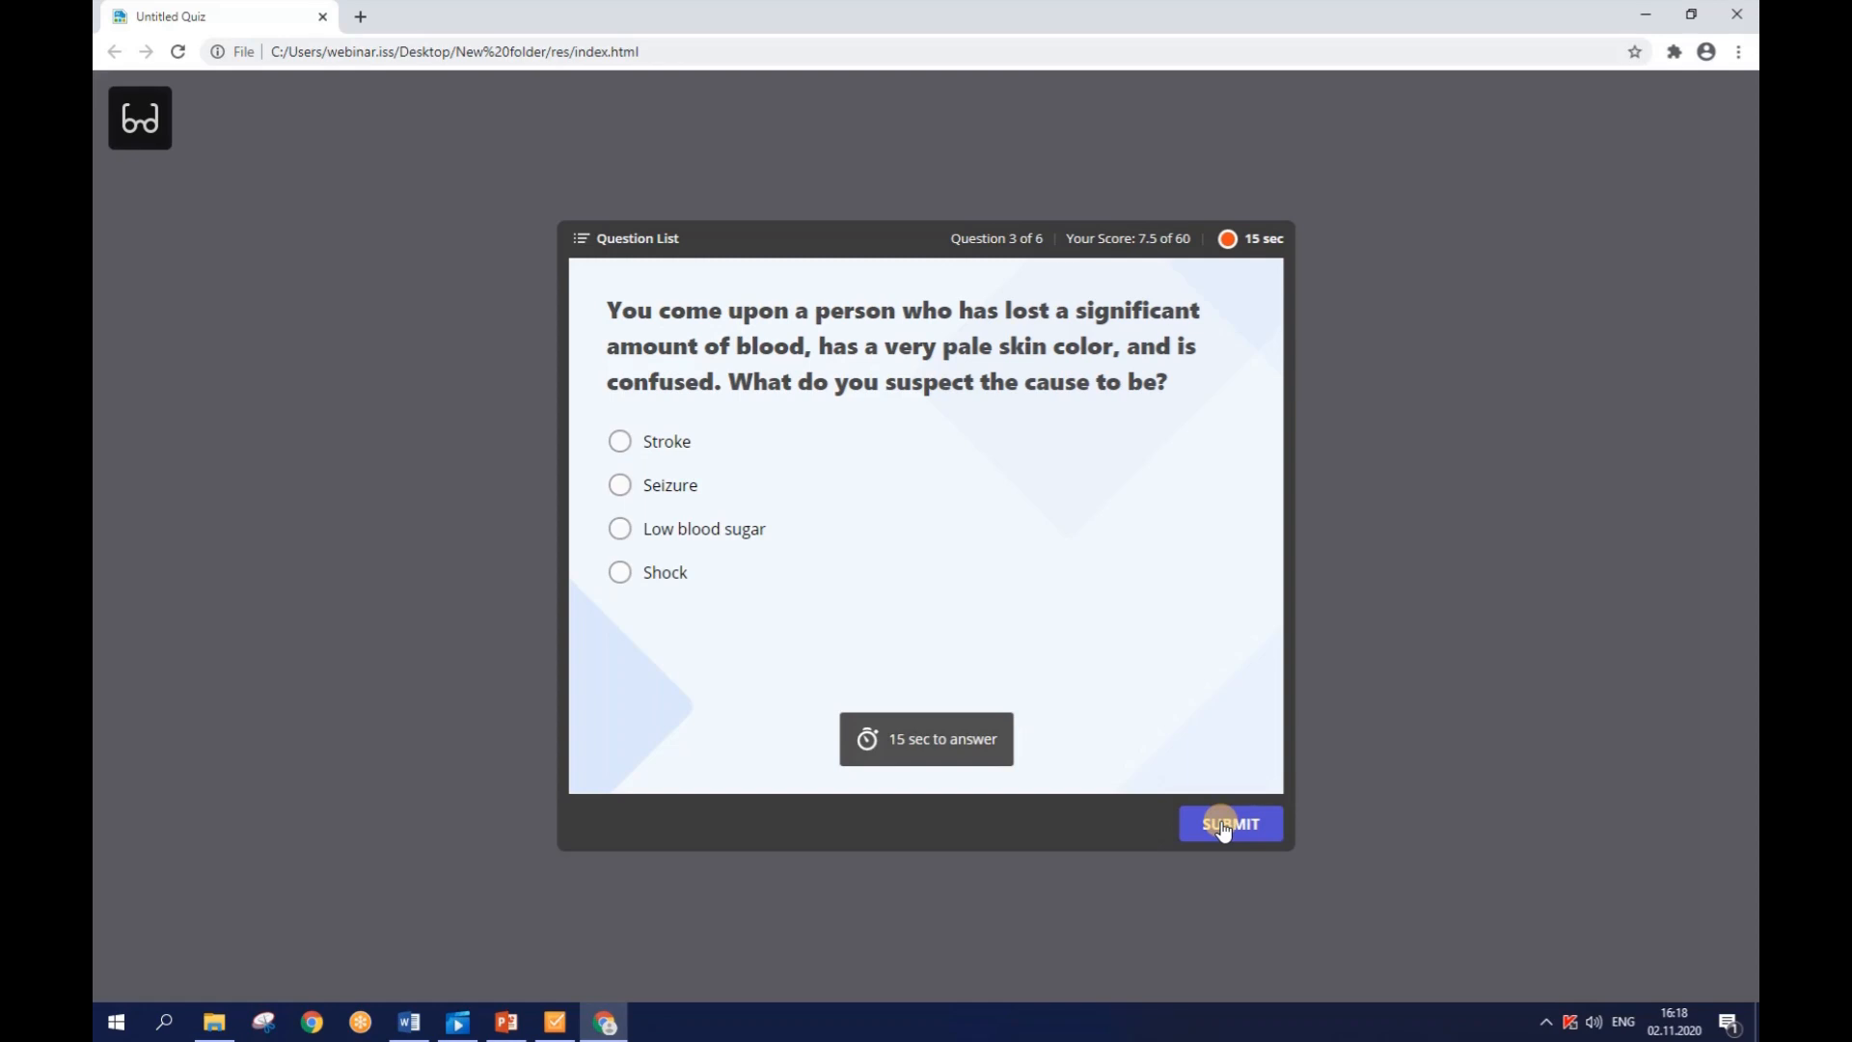
# - Pick Seizure for question 3, submit it, and continue to question 4
pyautogui.click(669, 490)
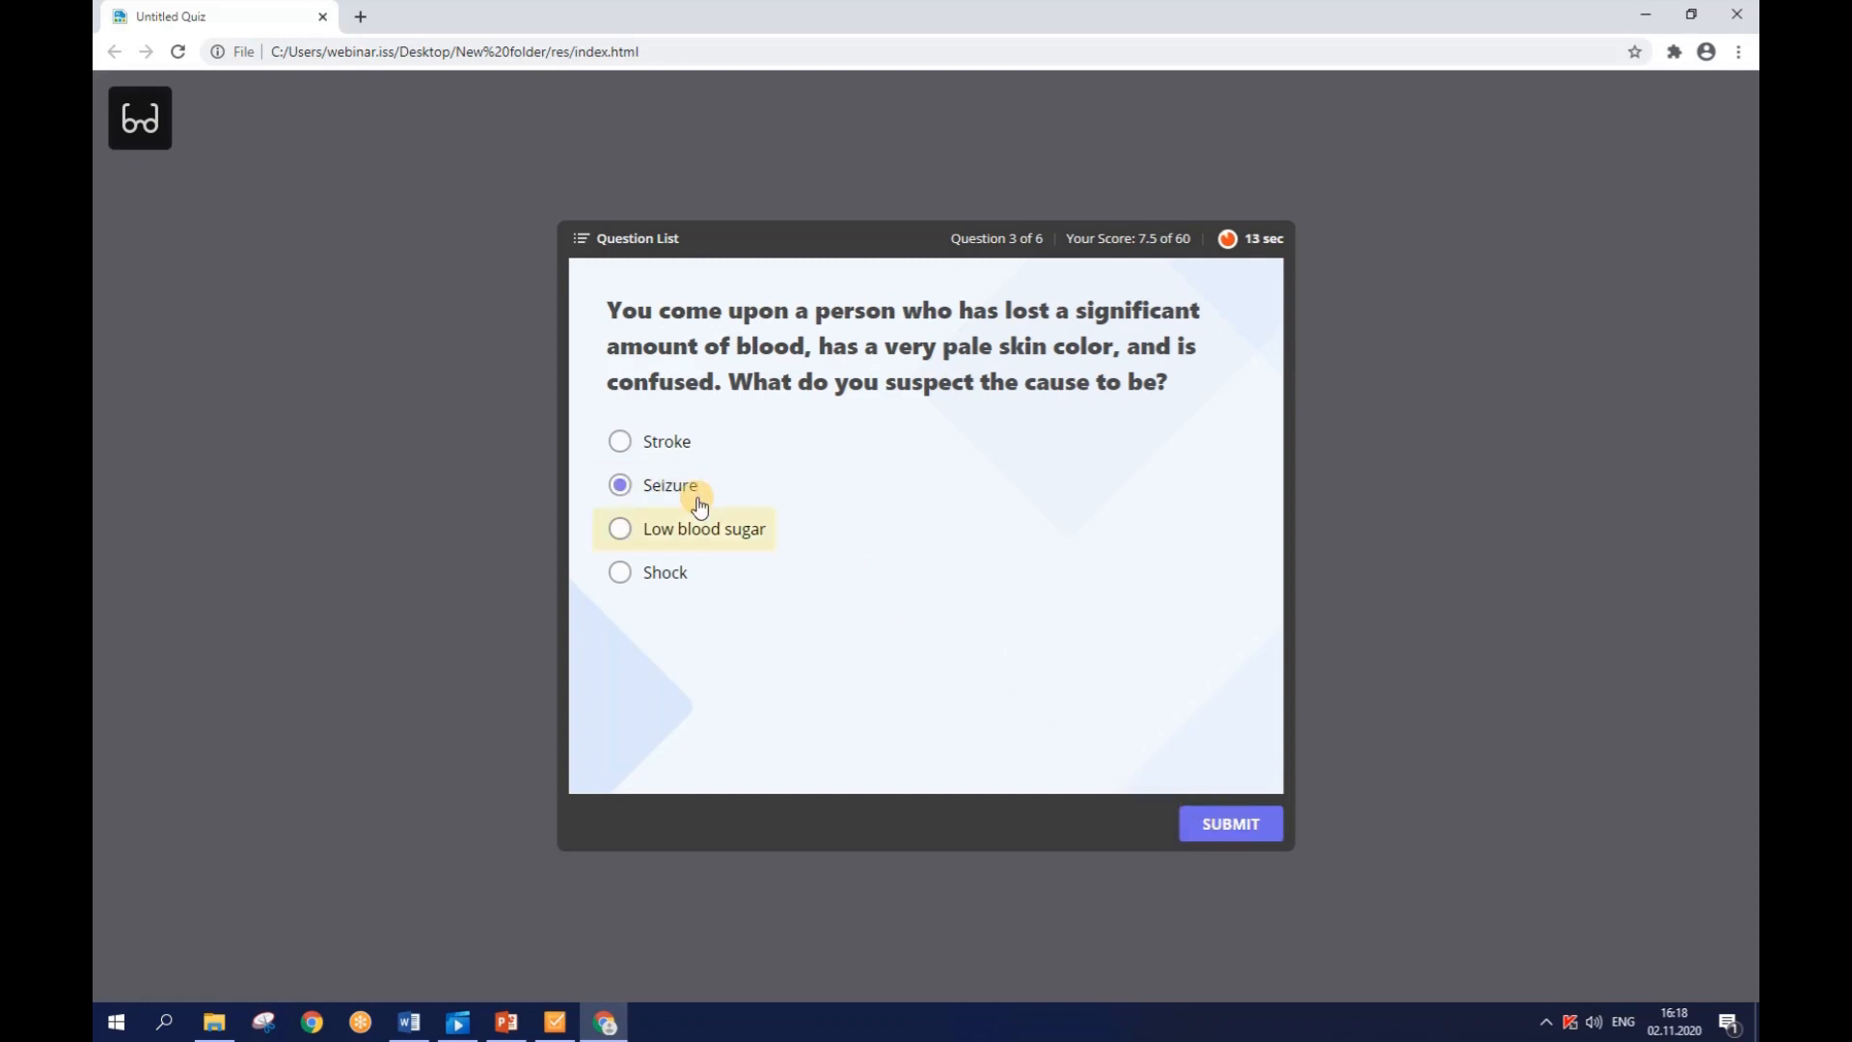
pyautogui.click(1210, 826)
pyautogui.click(1210, 826)
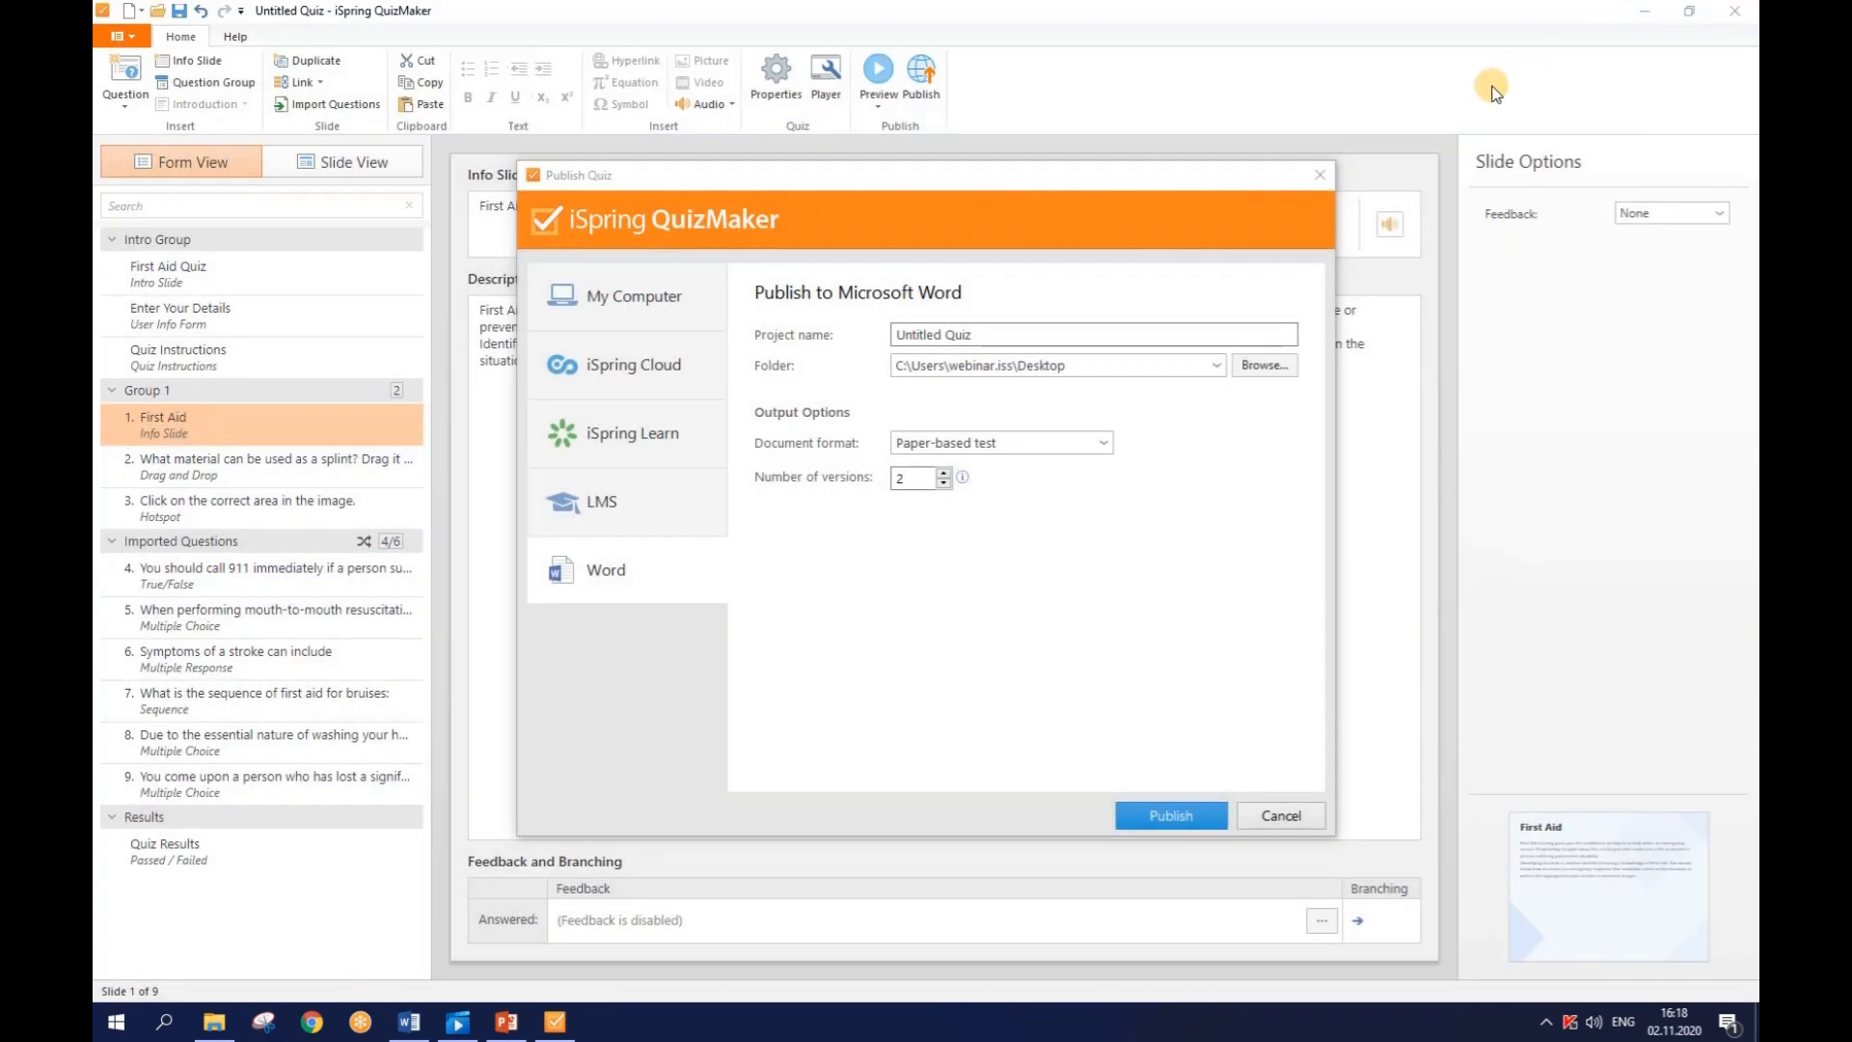
# - Close the Publish Quiz window to get back to the First Aid info slide
pyautogui.click(1316, 178)
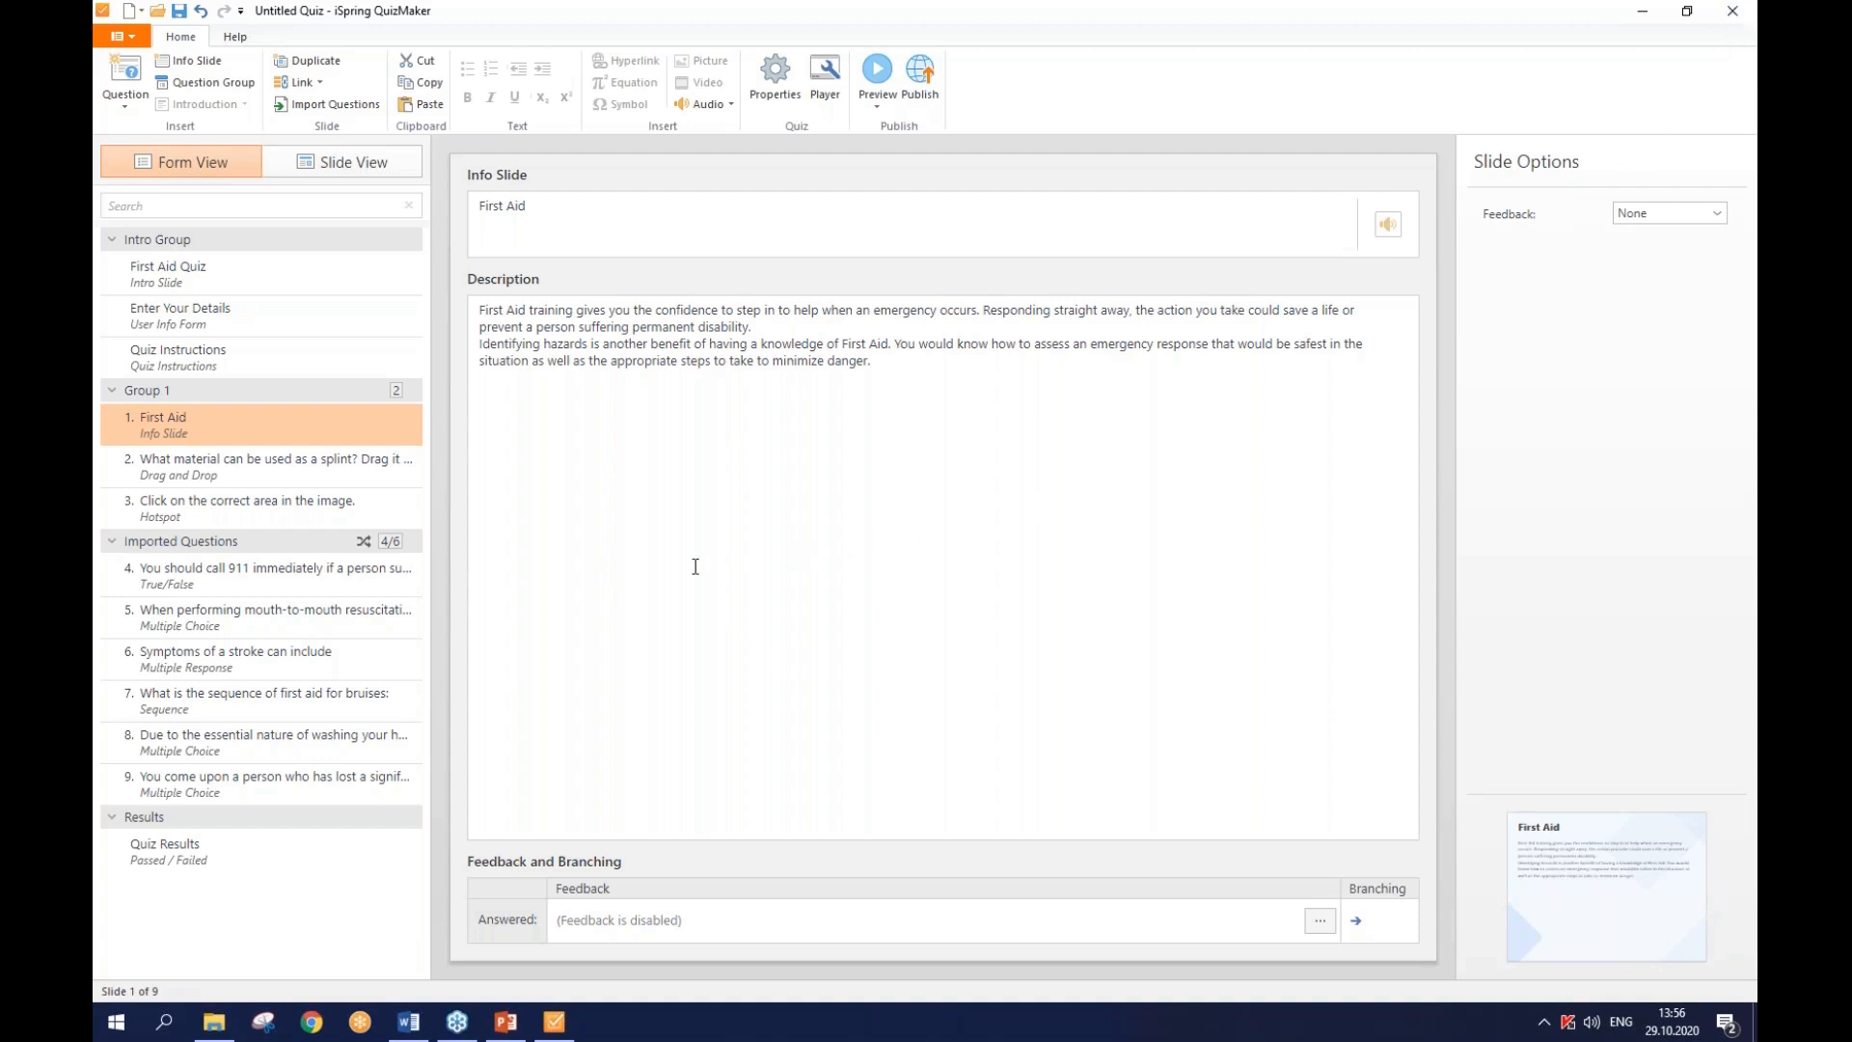
# - Select question 5 and switch its Score option to By Choice
pyautogui.click(401, 618)
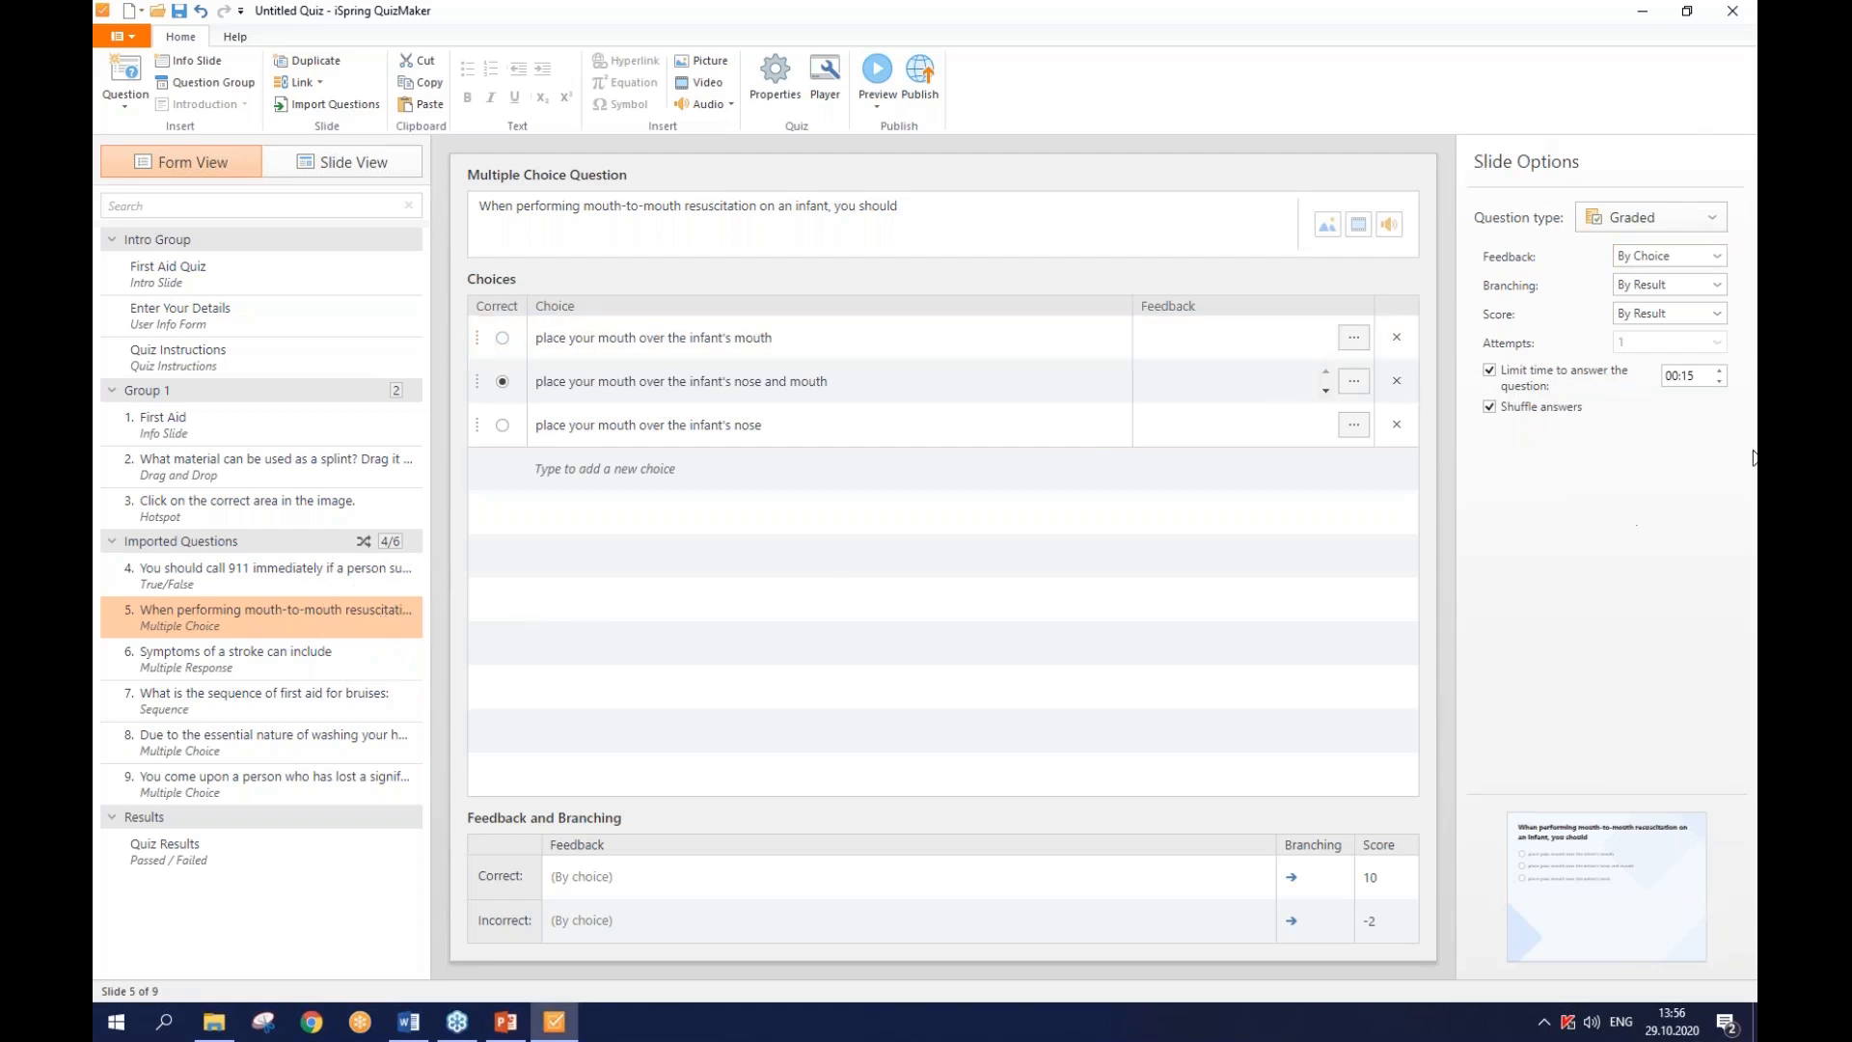
pyautogui.click(1635, 318)
pyautogui.click(1640, 360)
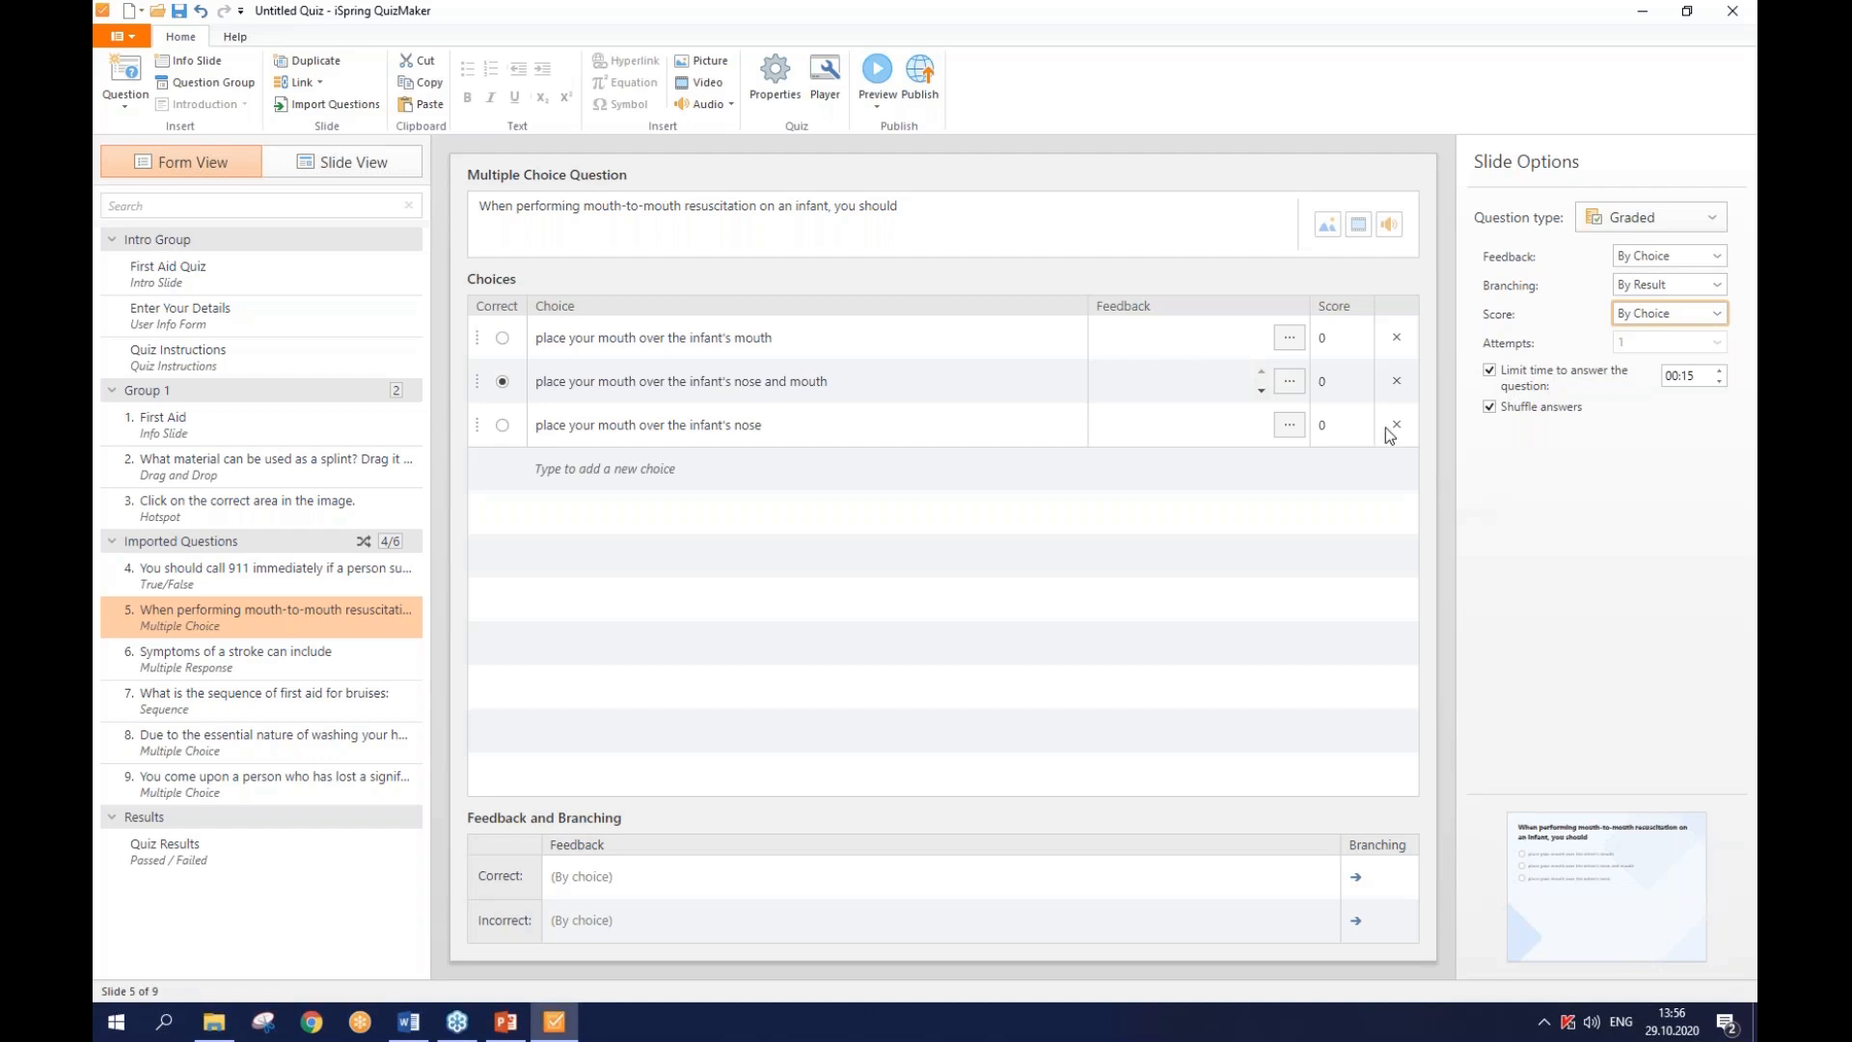
# - Score the choices 10 for nose-and-mouth, -5 for mouth-only, and 3 for nose-only
pyautogui.click(1327, 382)
pyautogui.write('10')
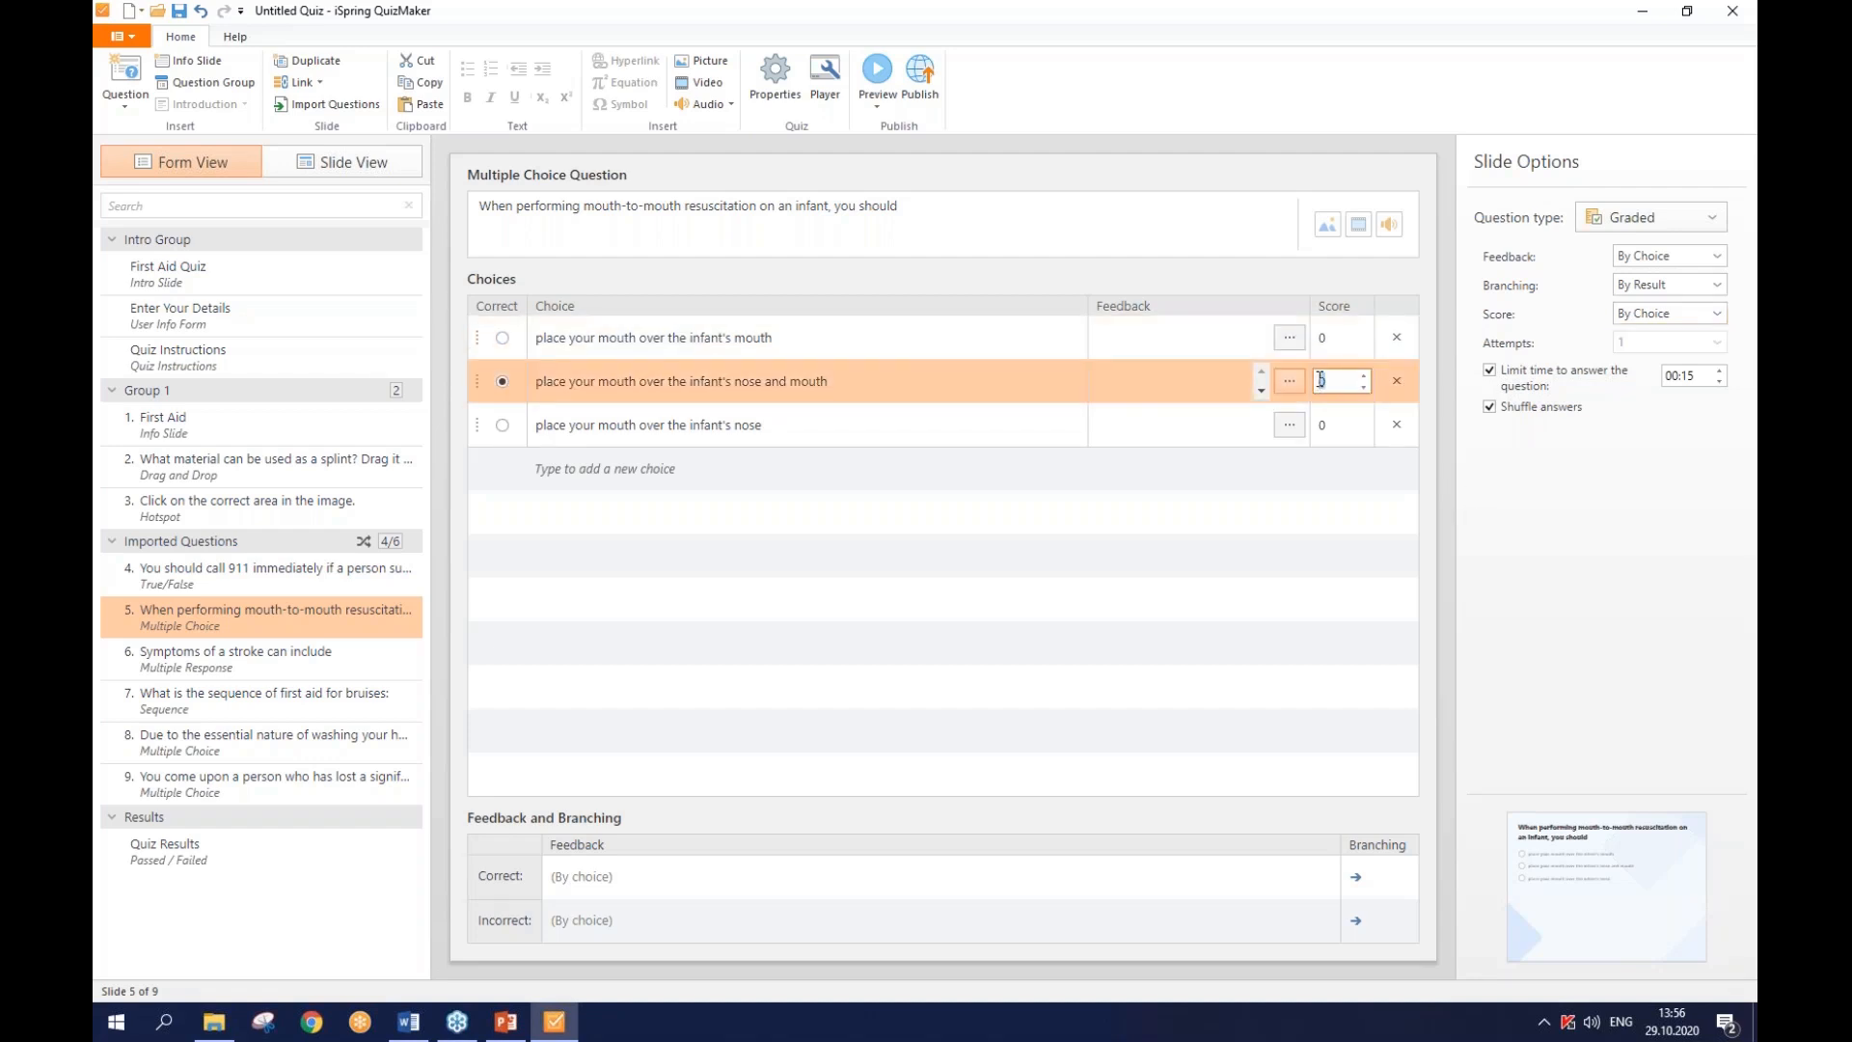
pyautogui.click(1332, 338)
pyautogui.press('BackSpace')
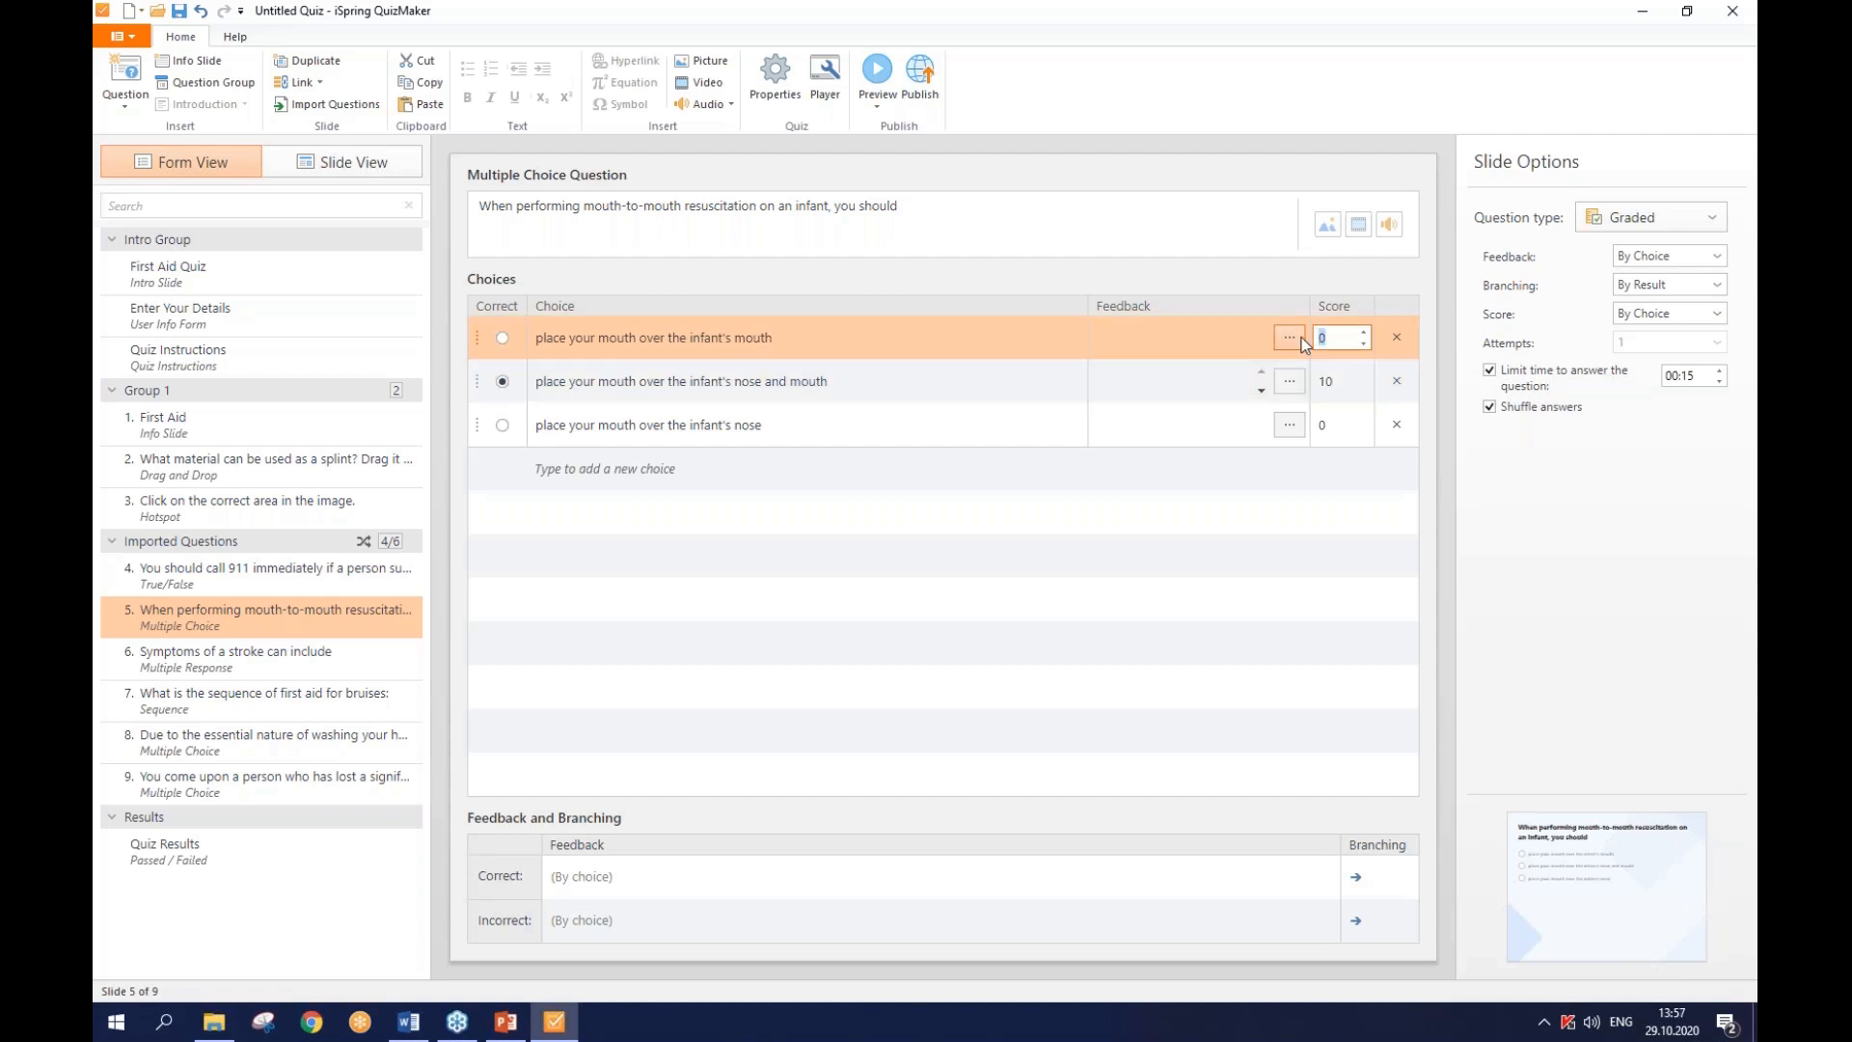
pyautogui.write('-5')
pyautogui.click(1313, 427)
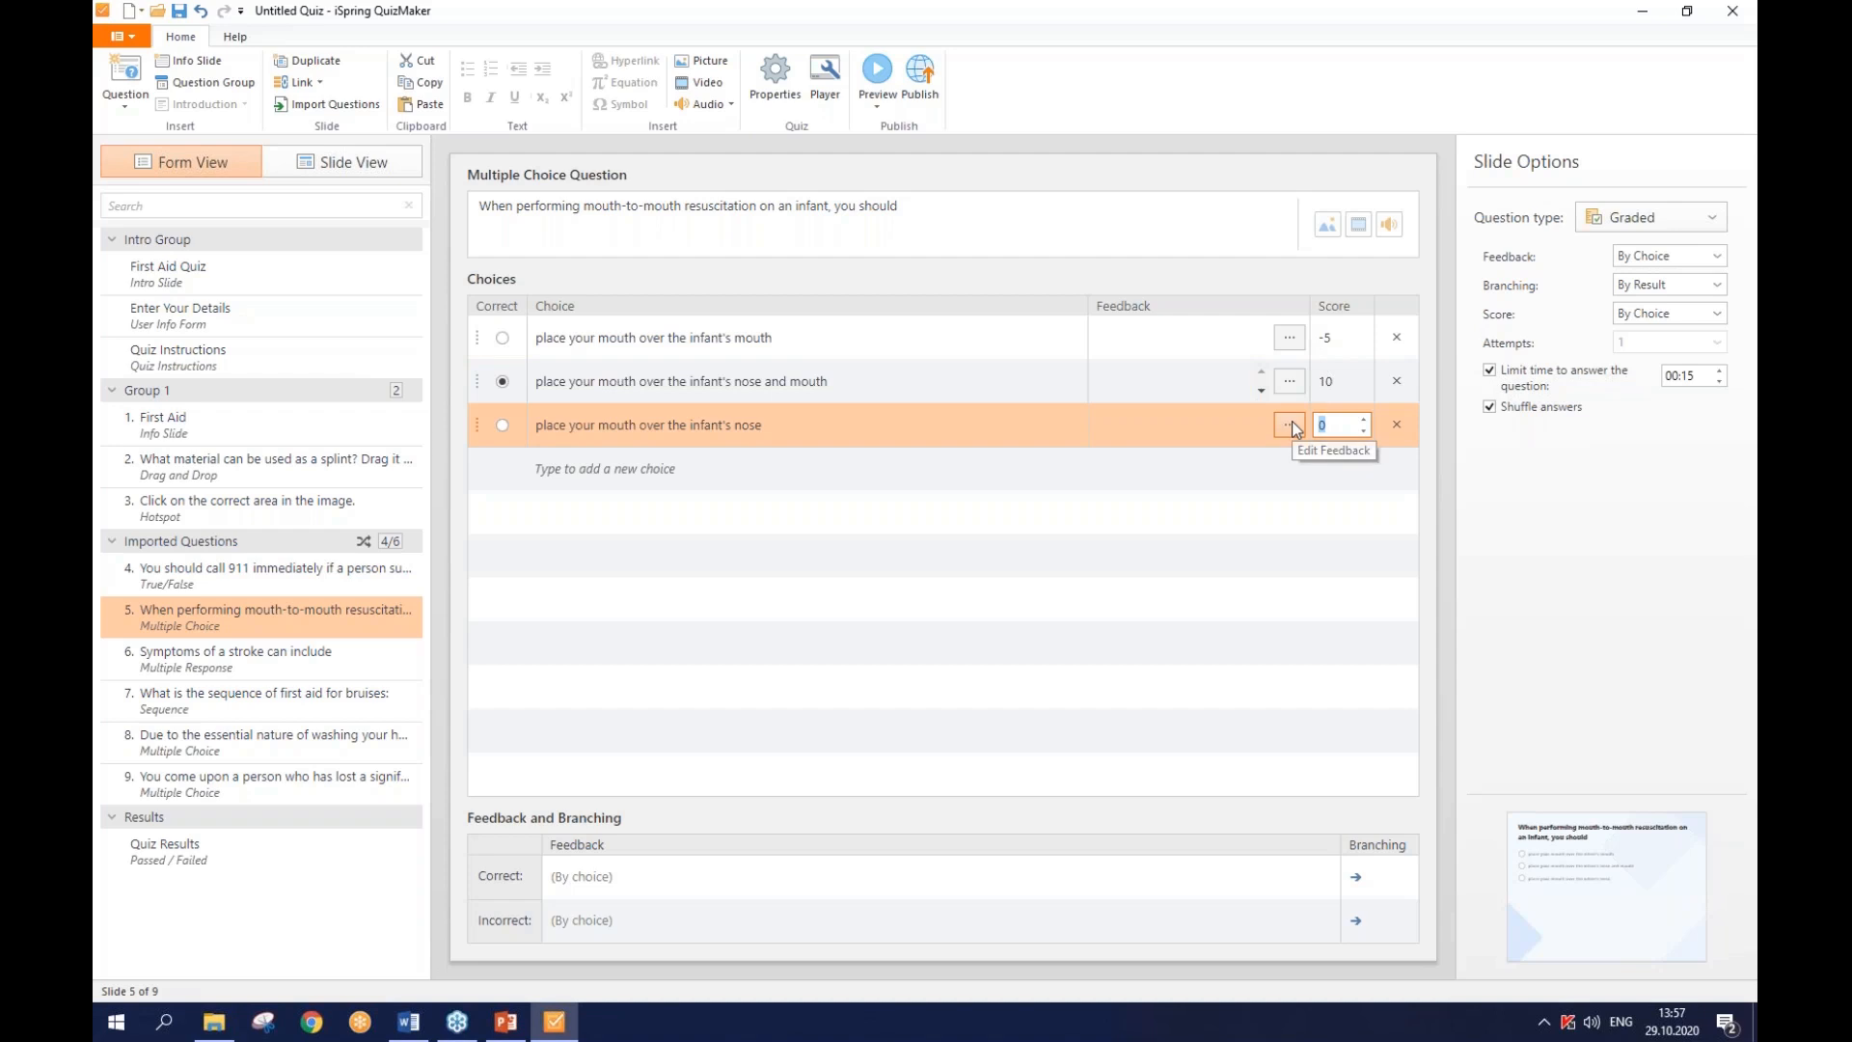
pyautogui.write('3')
# - Start publishing the quiz and choose My Computer as the HTML5 destination
pyautogui.click(920, 97)
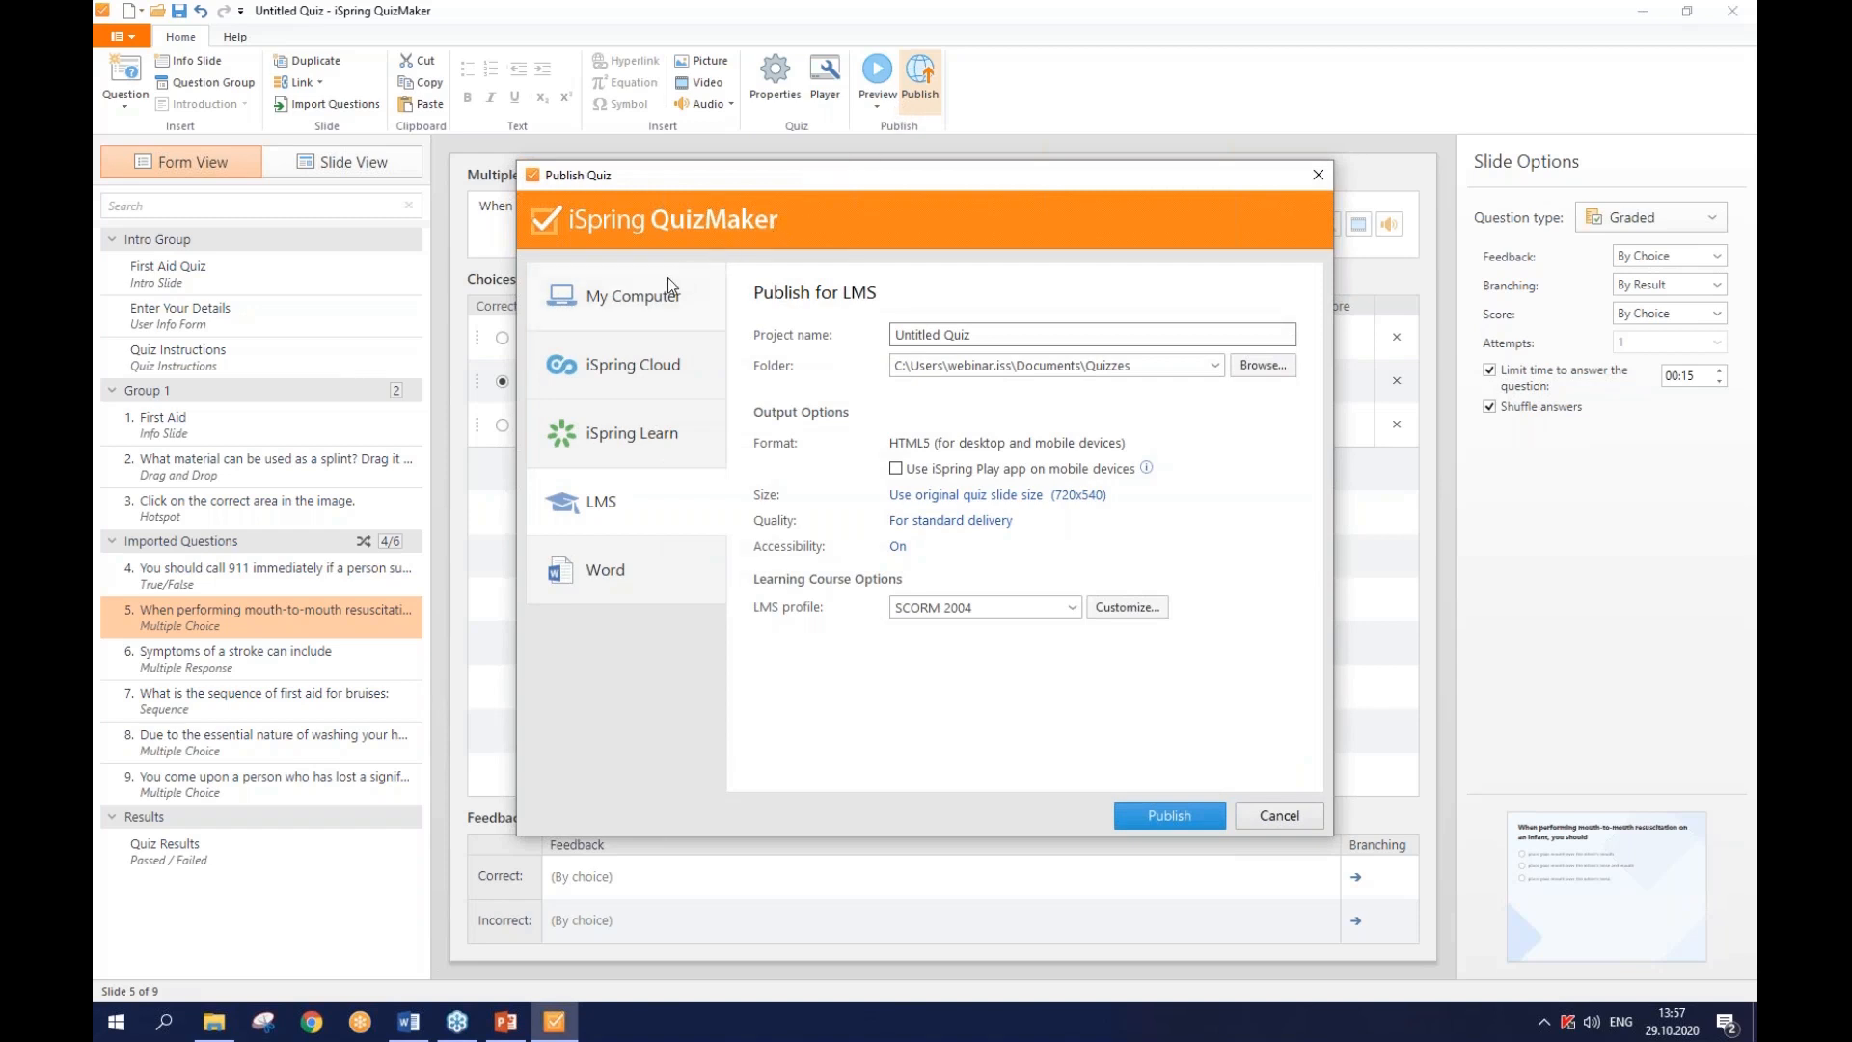
pyautogui.click(664, 295)
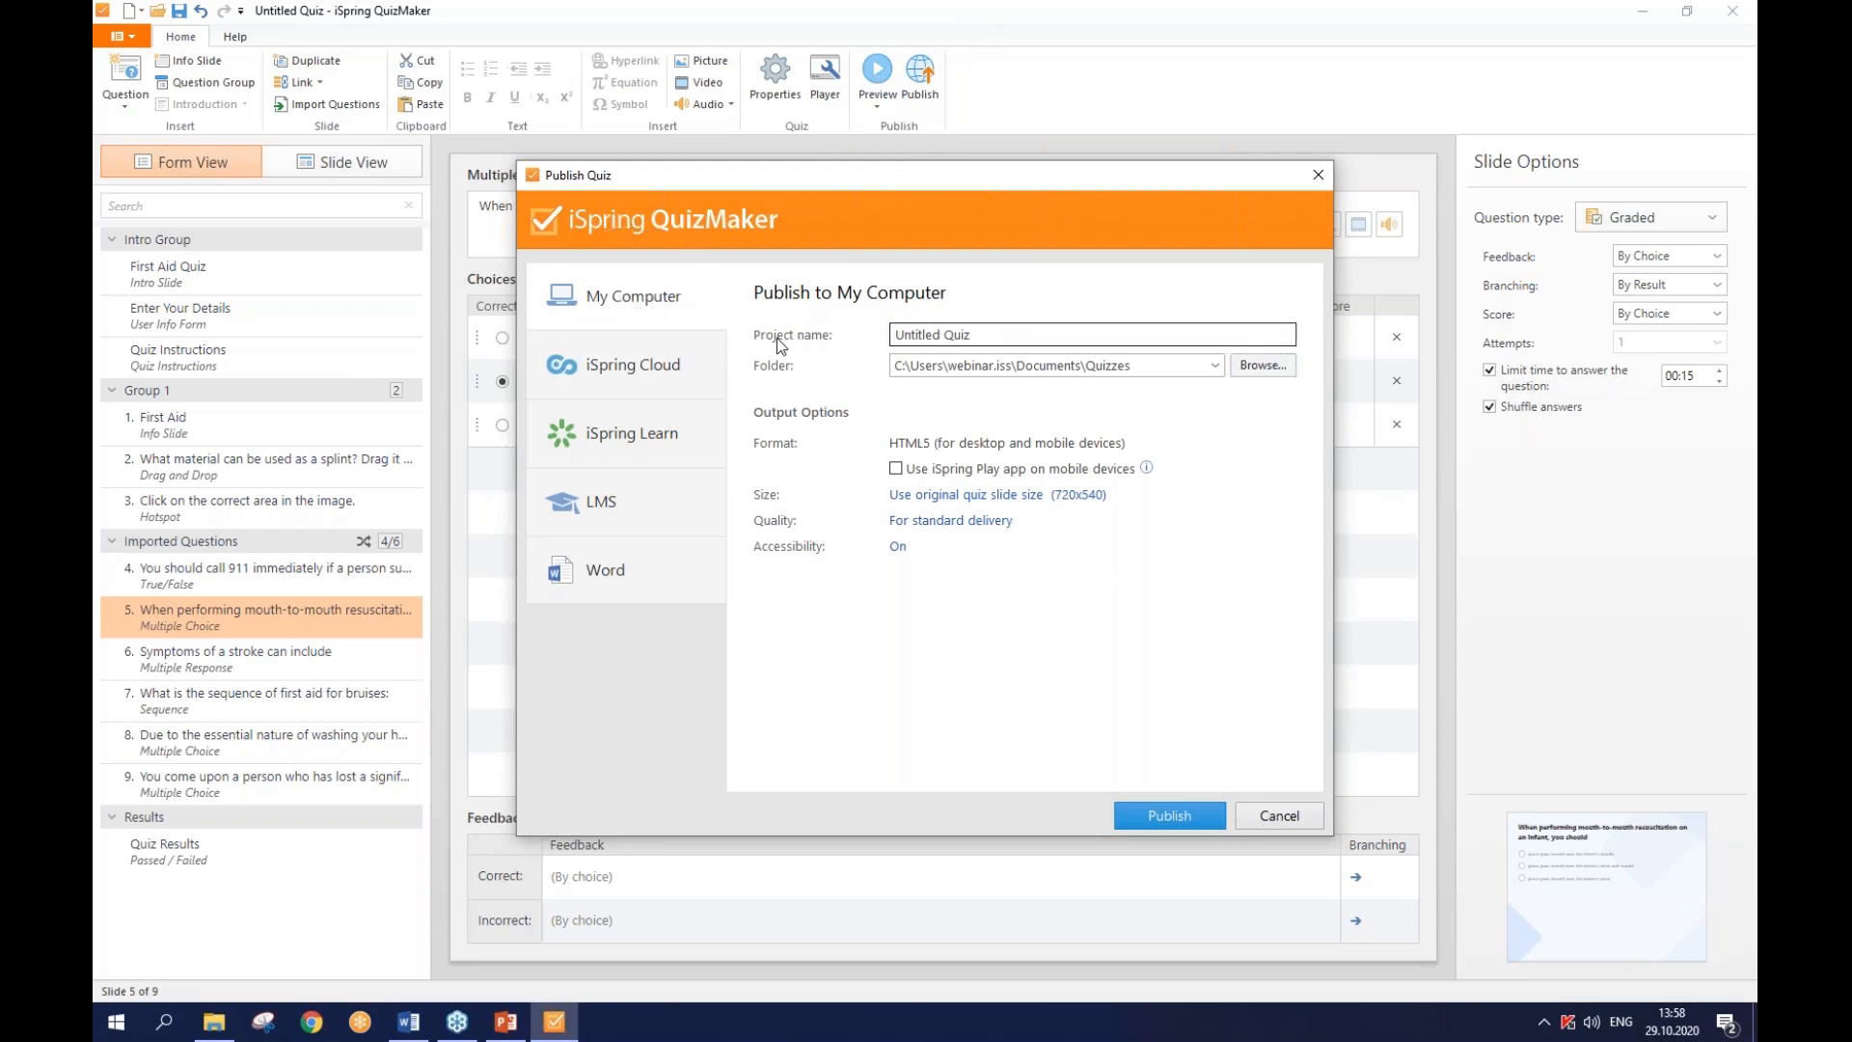
# - Keep the Quizzes folder, rename the project to Webinar_Test, and publish
pyautogui.click(1268, 362)
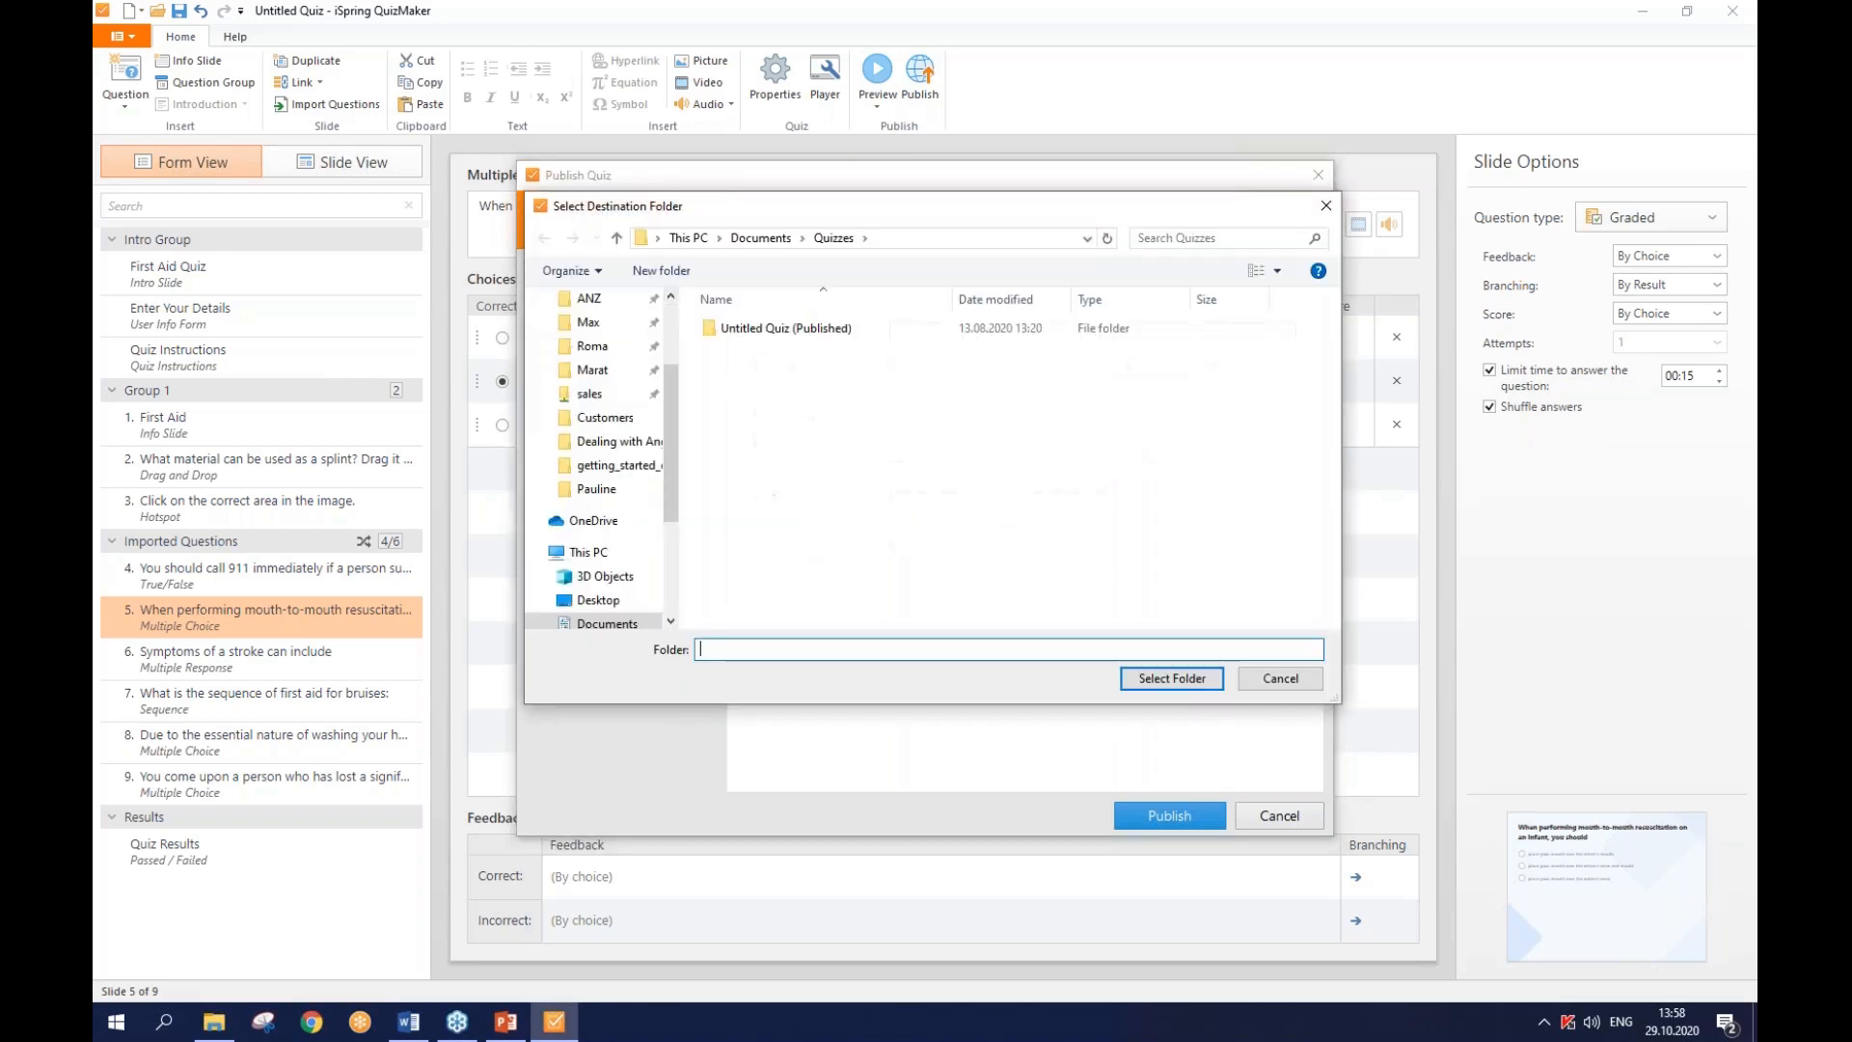
pyautogui.click(1269, 684)
pyautogui.tripleClick(985, 336)
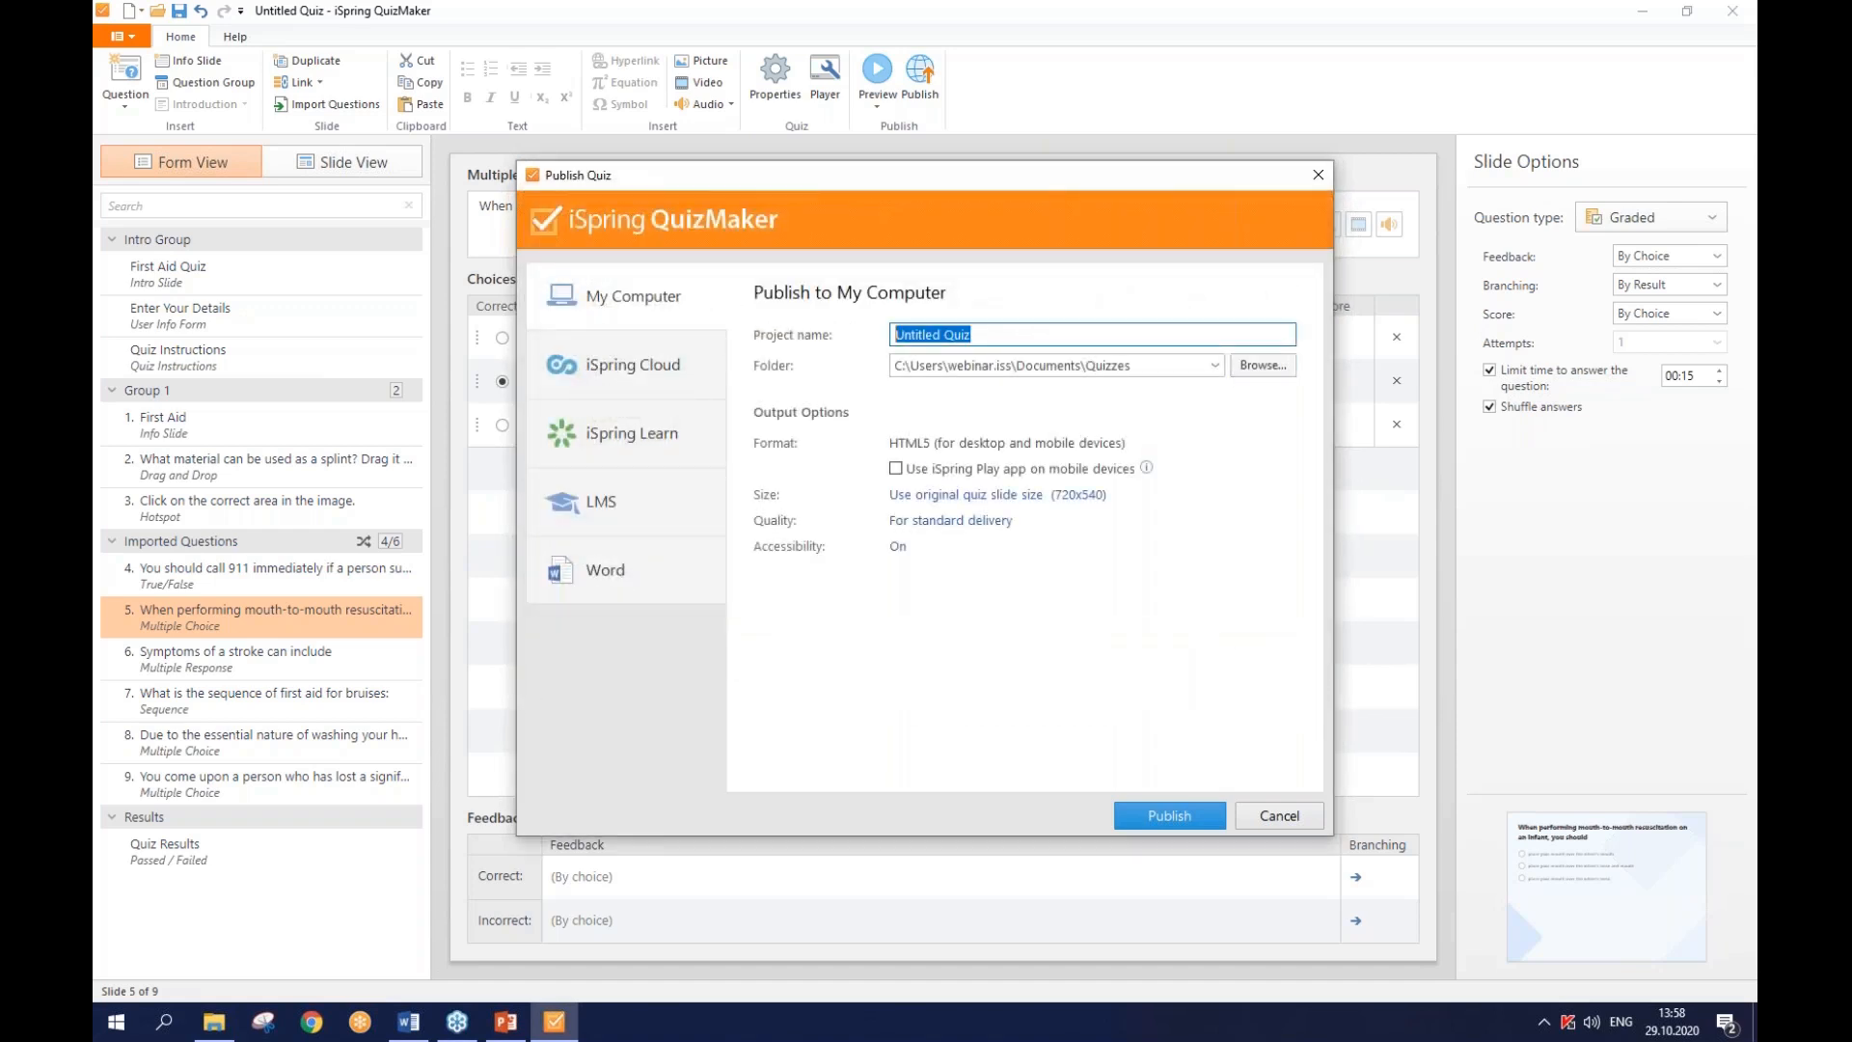
pyautogui.write('Webinar_Test')
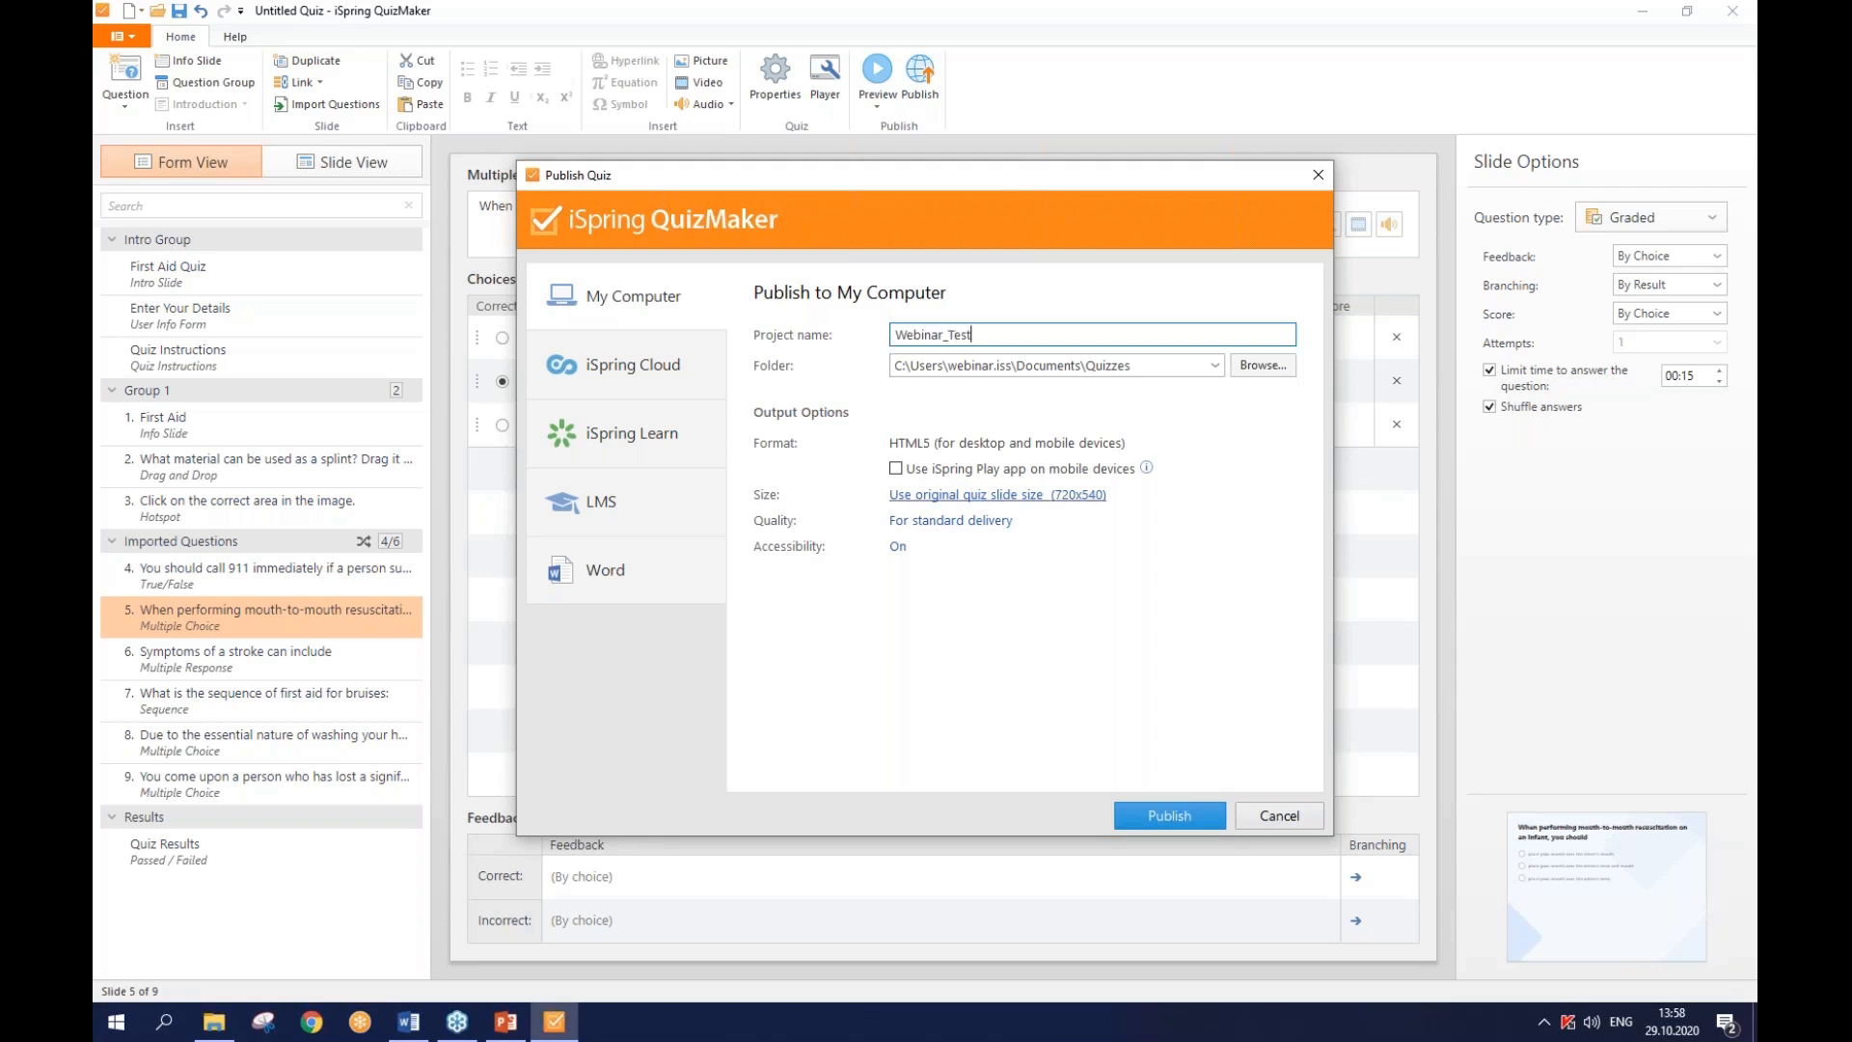
pyautogui.click(1163, 820)
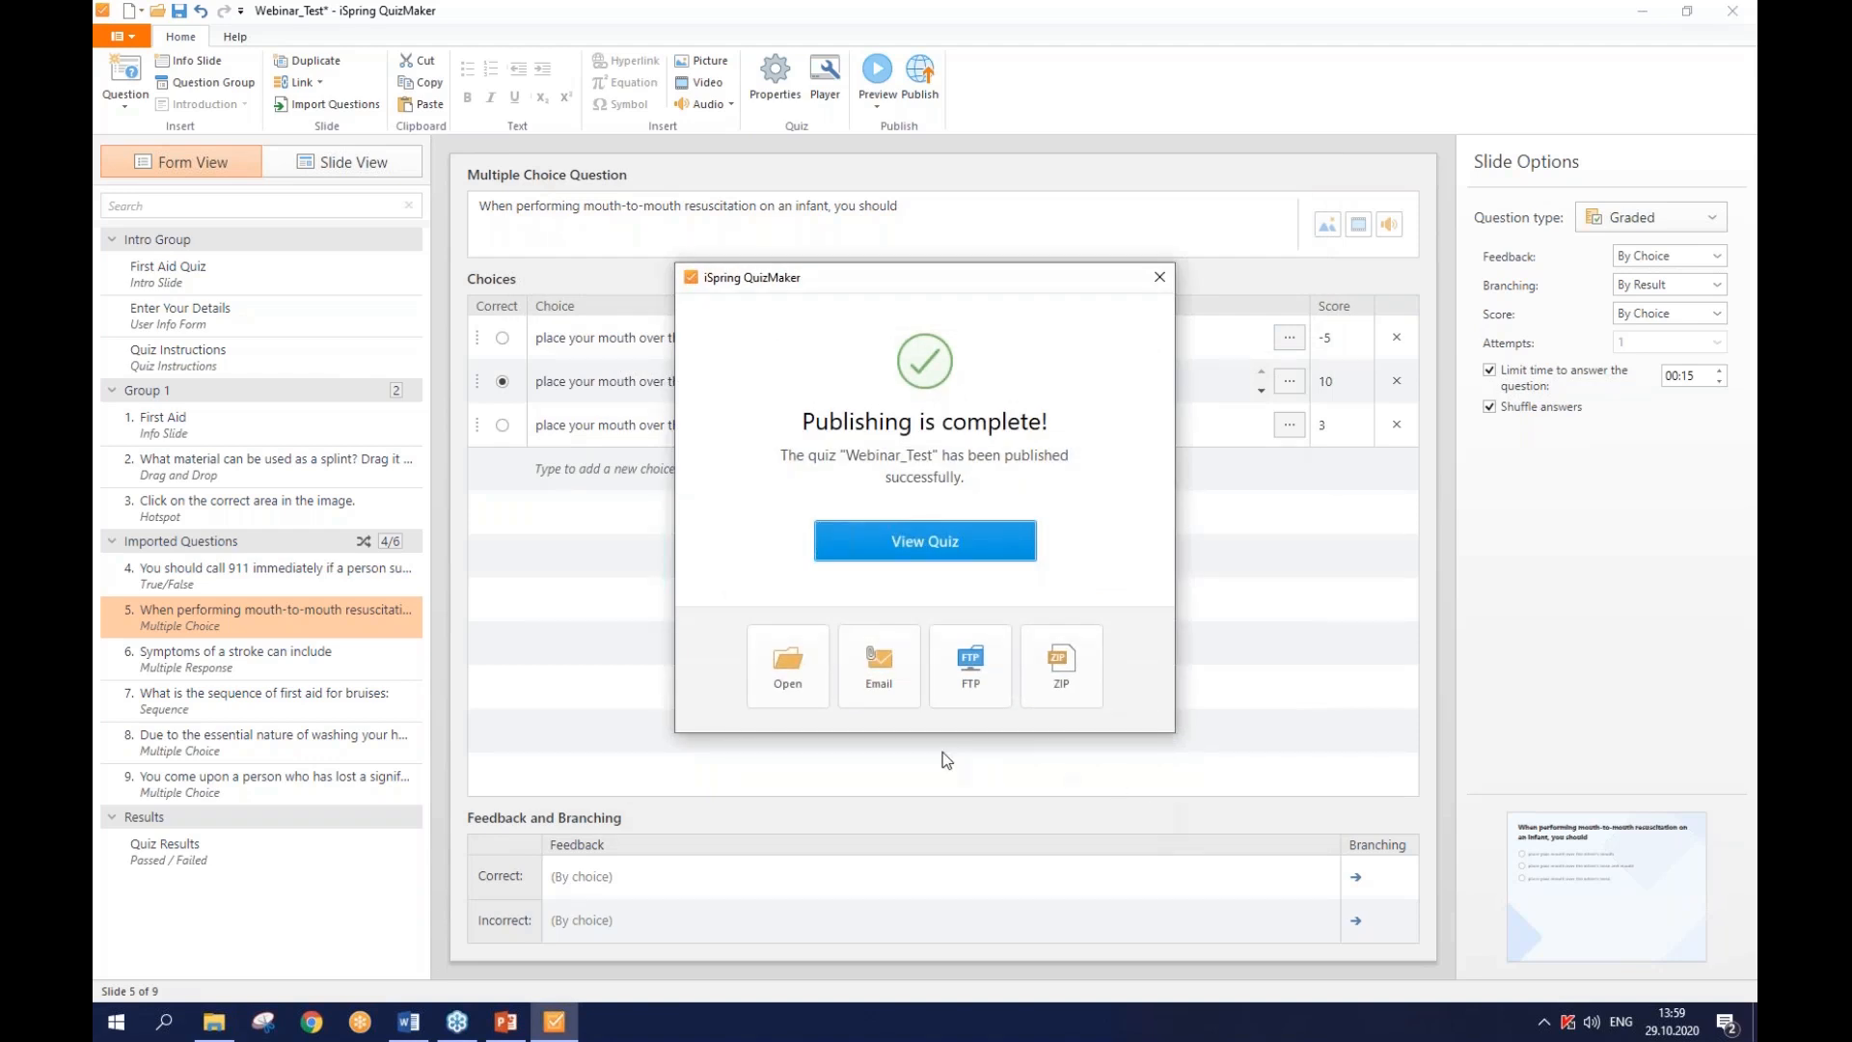
# - Open the Webinar_Test (Published) folder showing its data folder and index.html
pyautogui.click(800, 681)
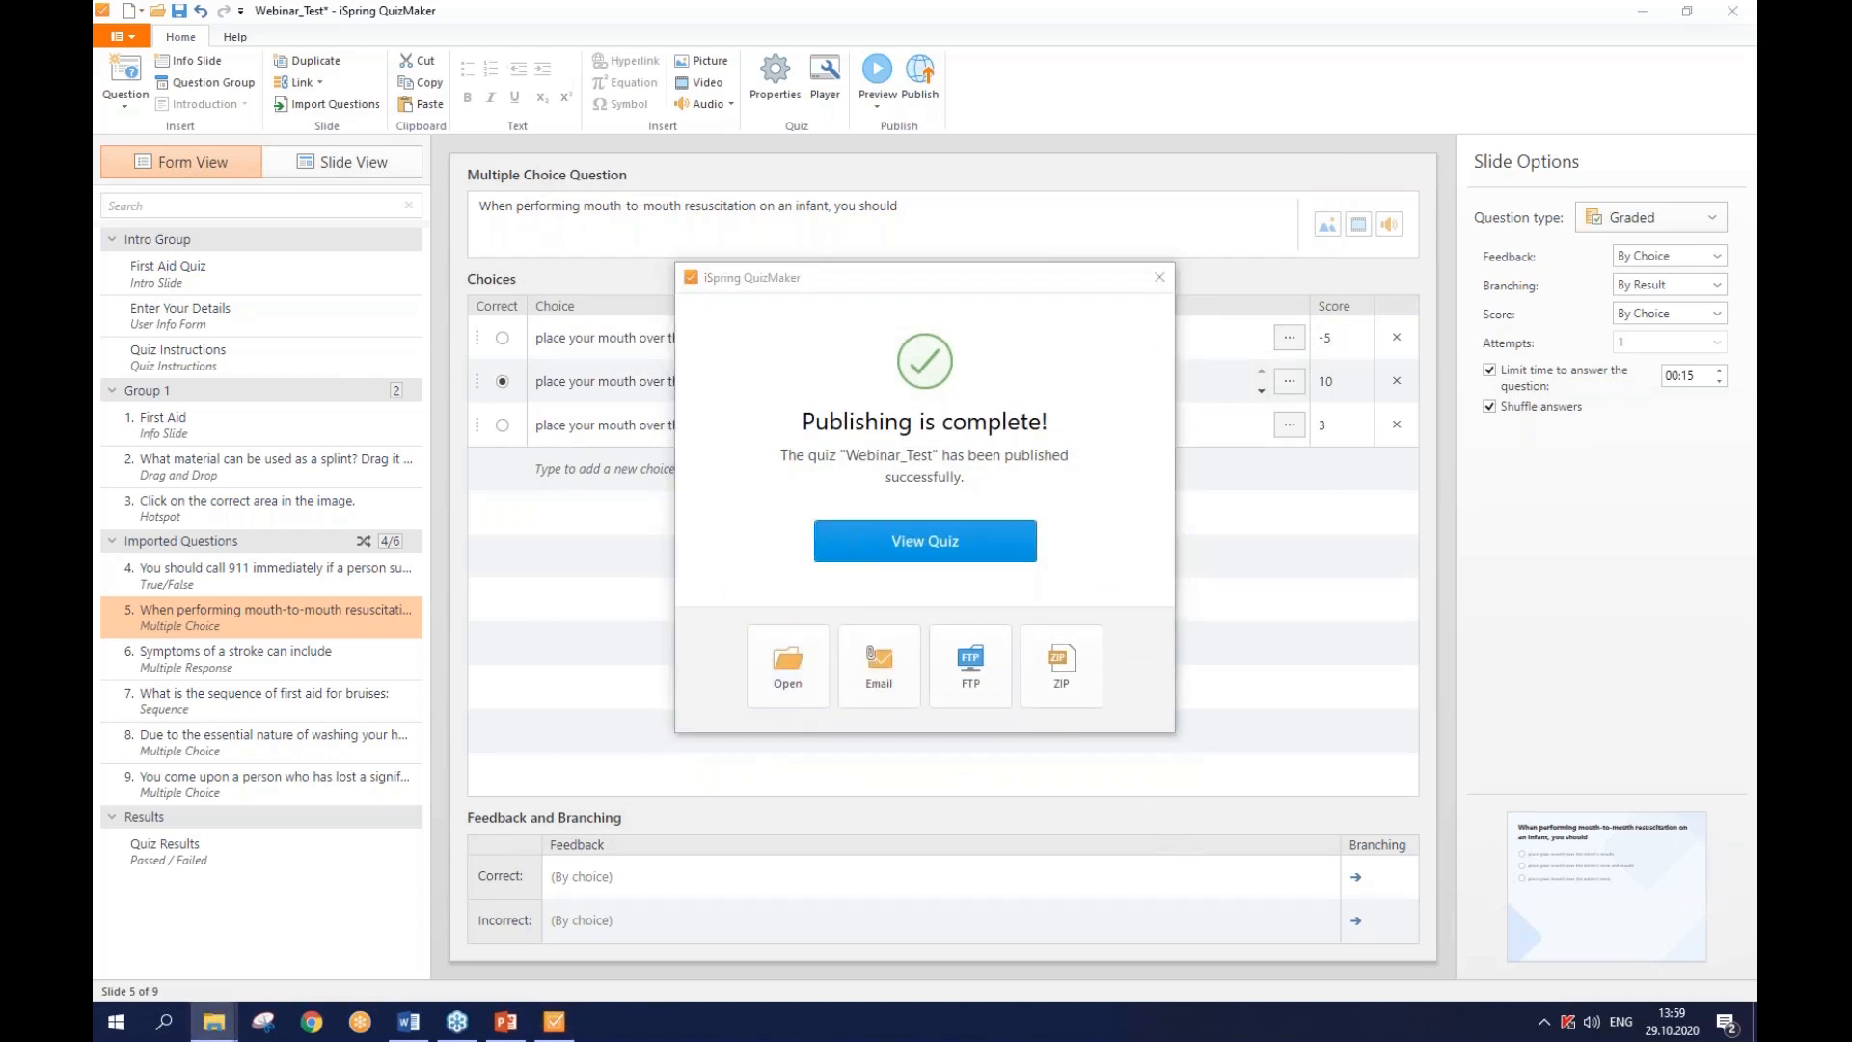
pyautogui.moveTo(1755, 159); pyautogui.dragTo(1027, 145)
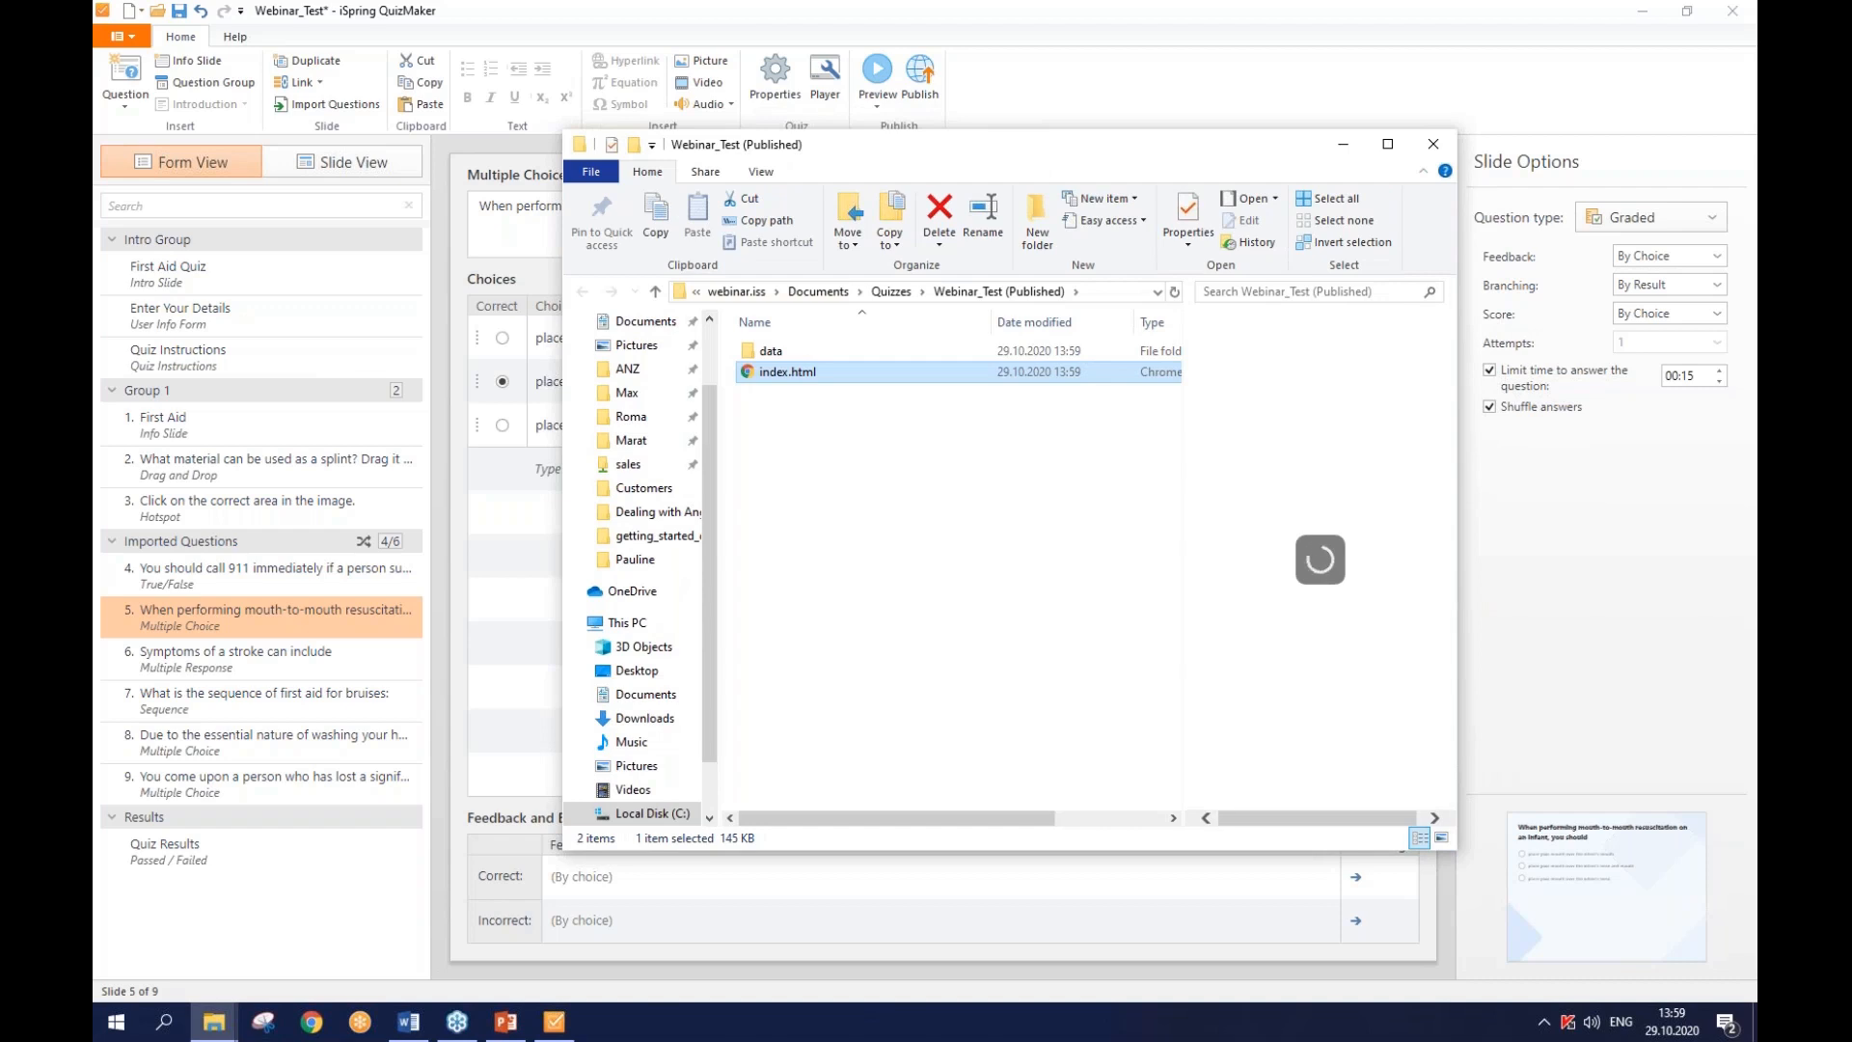
pyautogui.moveTo(828, 417); pyautogui.dragTo(764, 446)
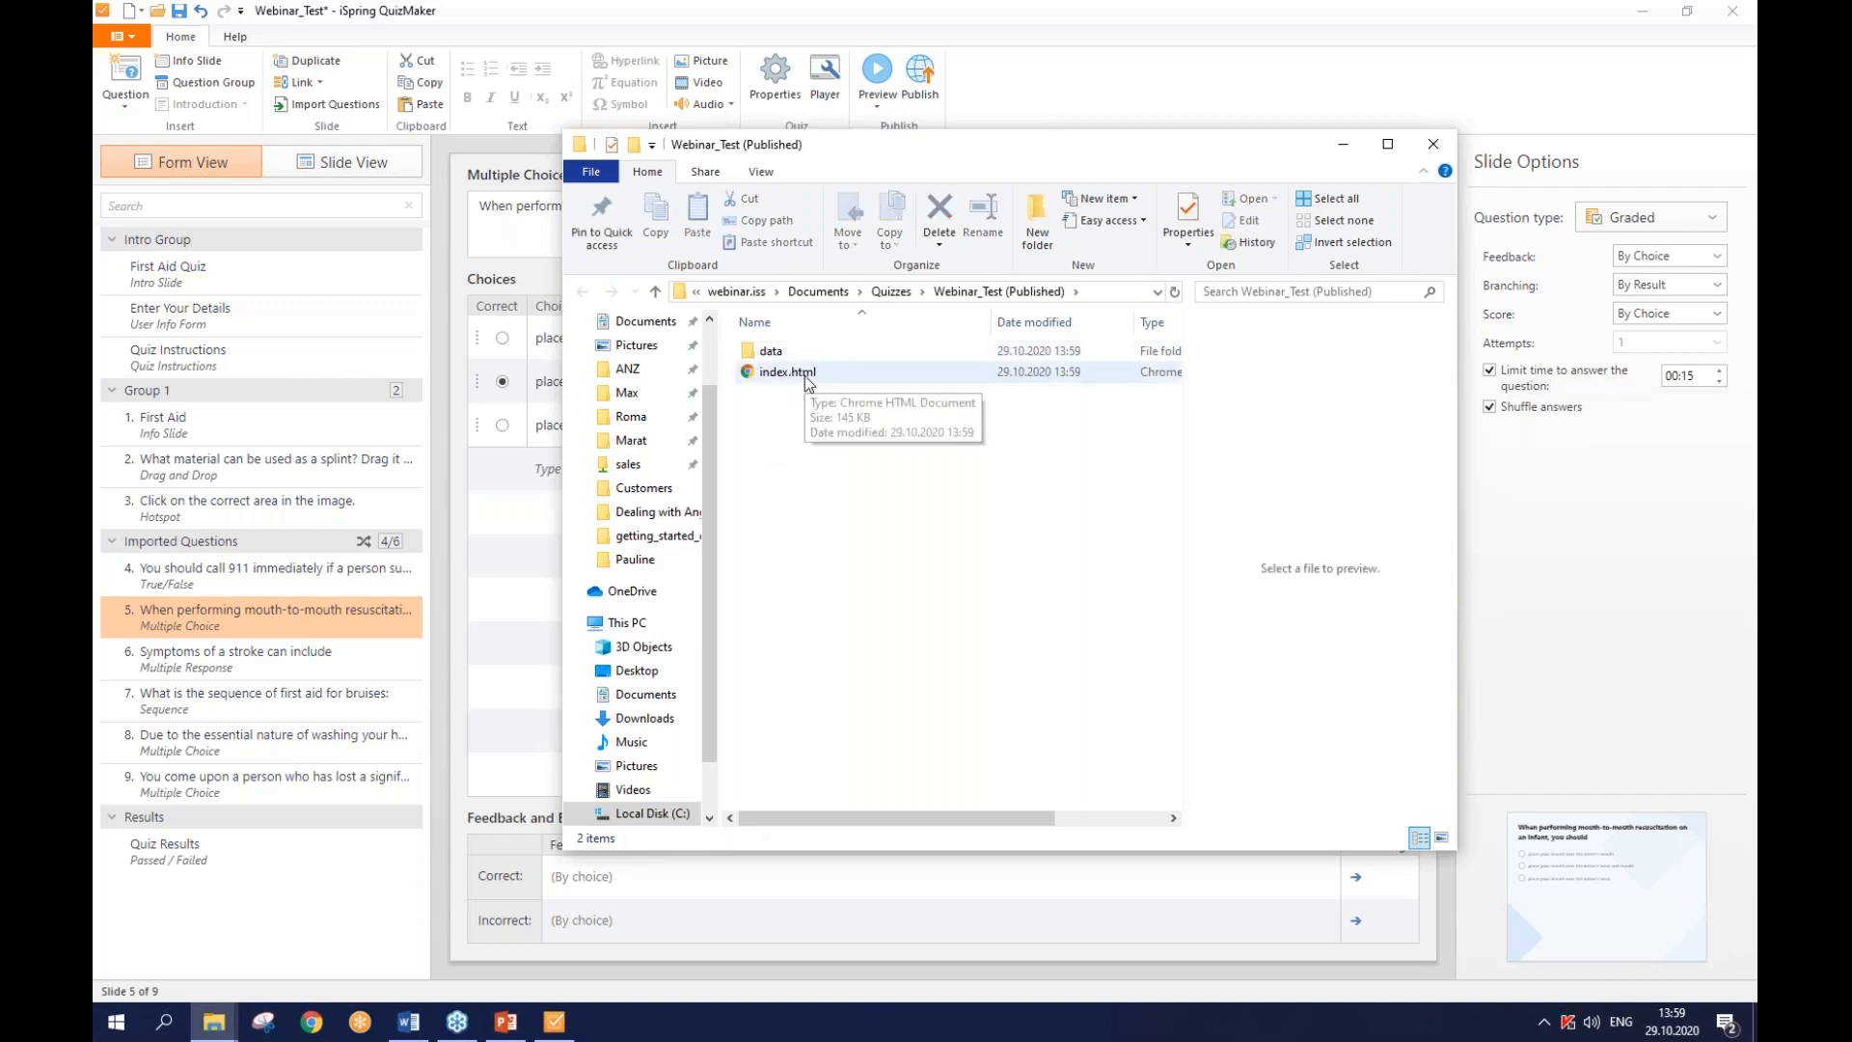